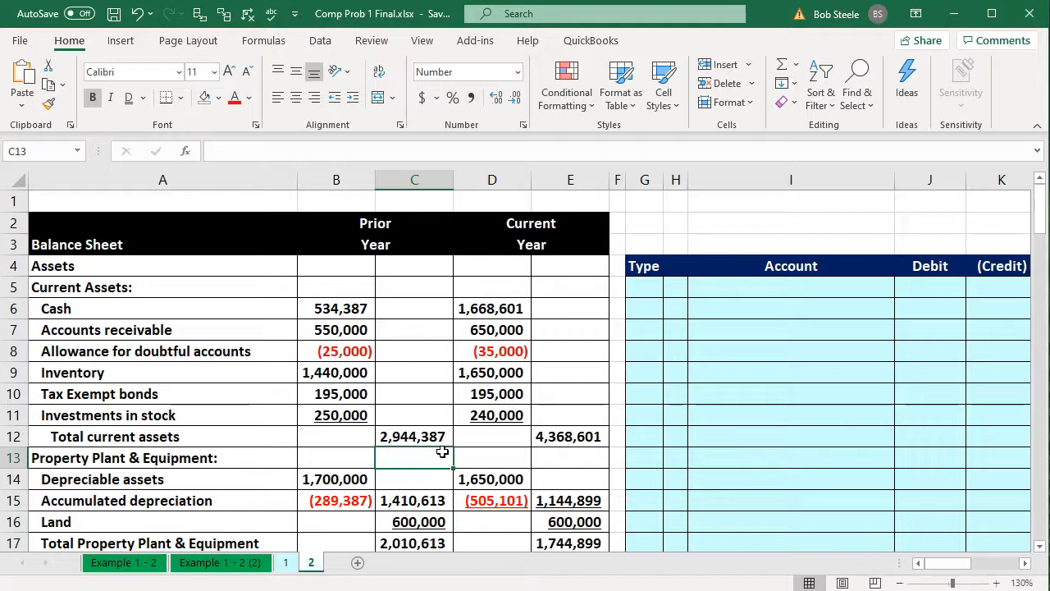
Switch to the Open Items document in Word and try adding blank lines below its title
mouse_move(492, 581)
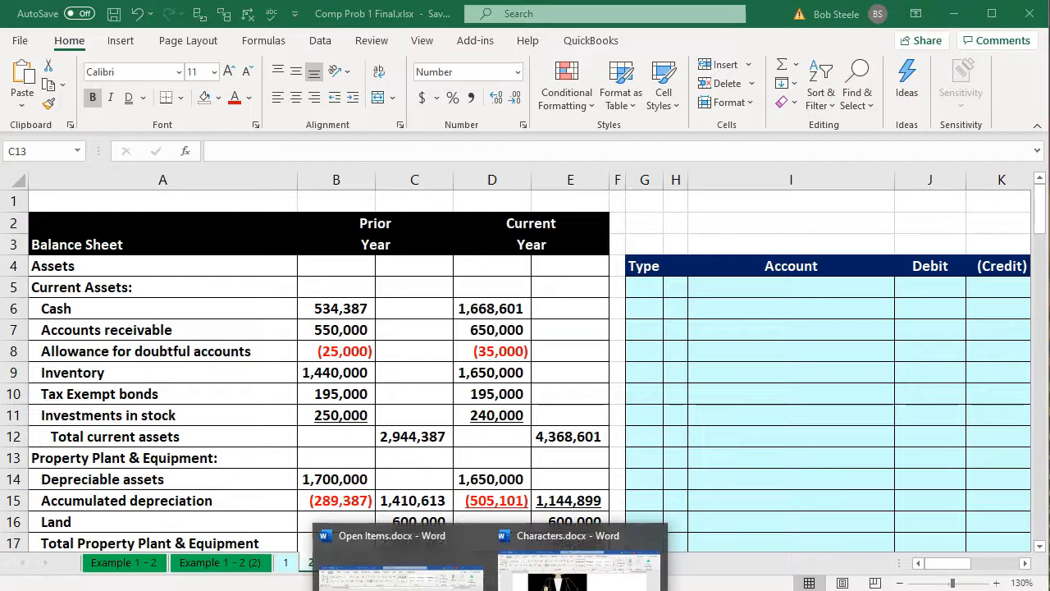
click(463, 557)
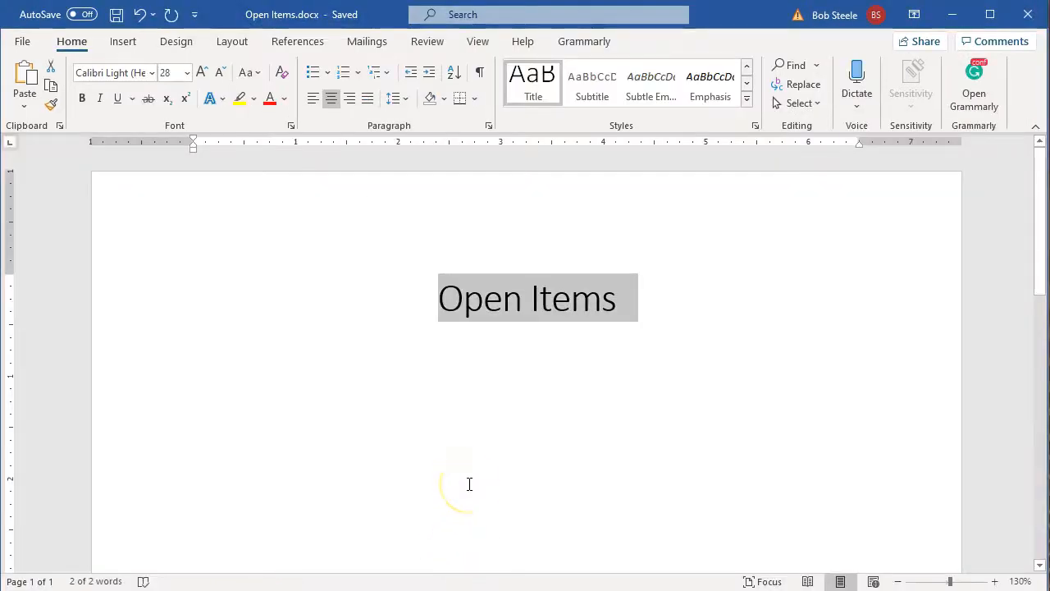
click(237, 355)
key(Return)
key(Return)
key(BackSpace)
key(BackSpace)
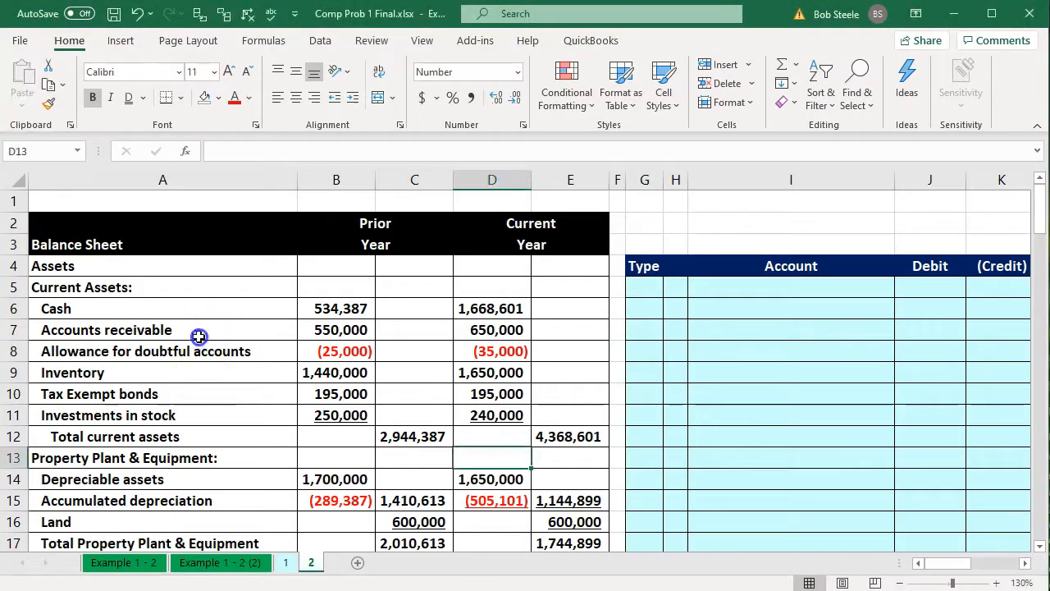
Return to the Comp Prob 1 Final workbook in Excel and hide columns G through L, which hold the journal entry area
click(199, 334)
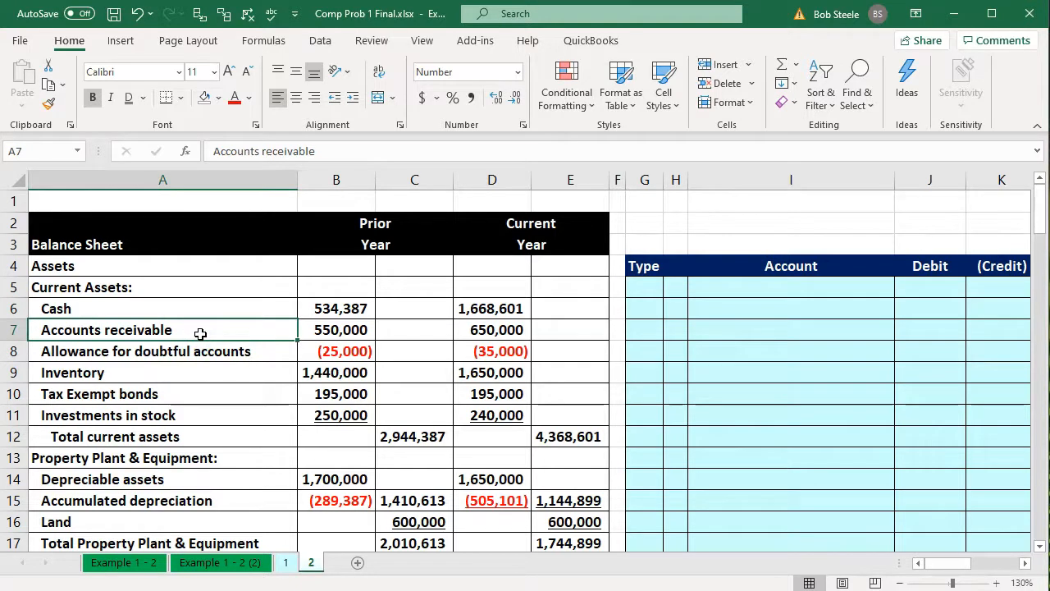
key(Right)
key(Right)
key(Right)
key(Right)
key(Right)
key(Right)
key(Right)
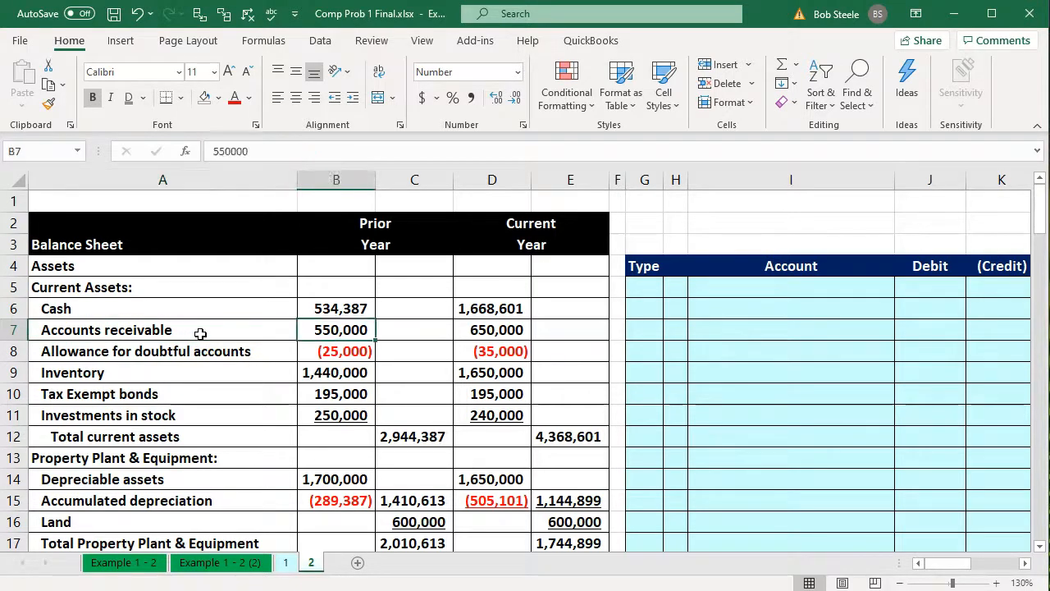
key(Right)
key(Right)
key(Right)
key(Right)
key(Right)
key(Right)
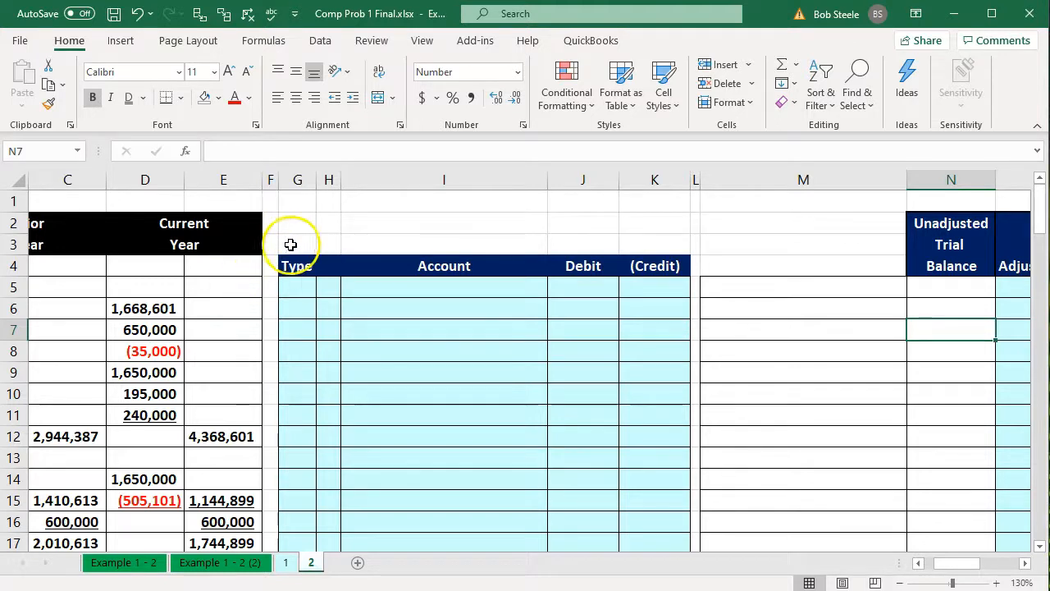
click(300, 179)
drag(299, 178, 695, 179)
right_click(598, 231)
click(624, 483)
click(474, 387)
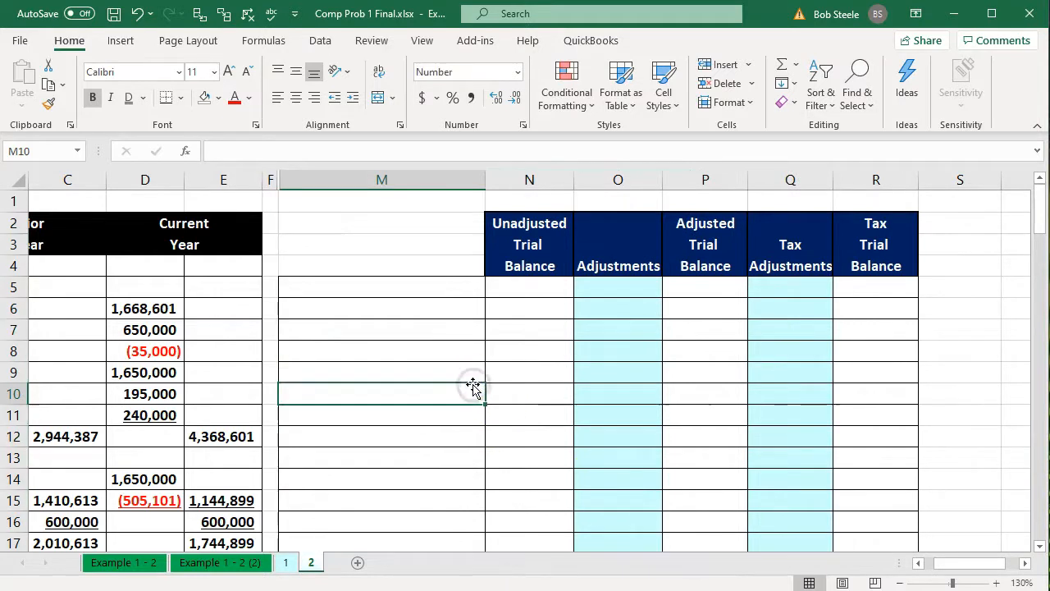
Hide the balance sheet's Prior Year columns, B and C
key(Left)
key(Left)
key(Left)
key(Left)
key(Left)
key(Left)
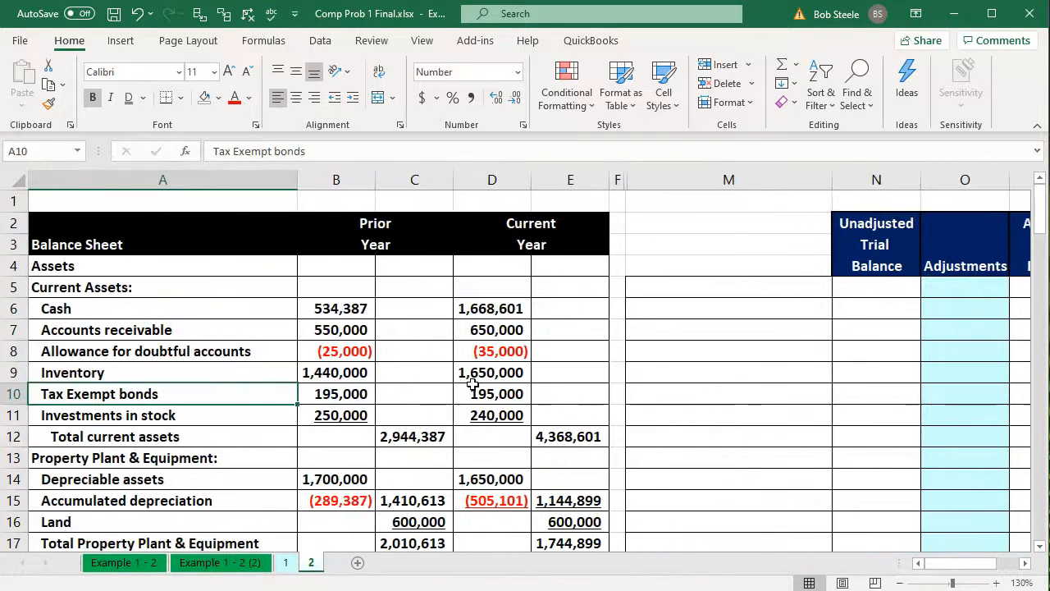
click(355, 250)
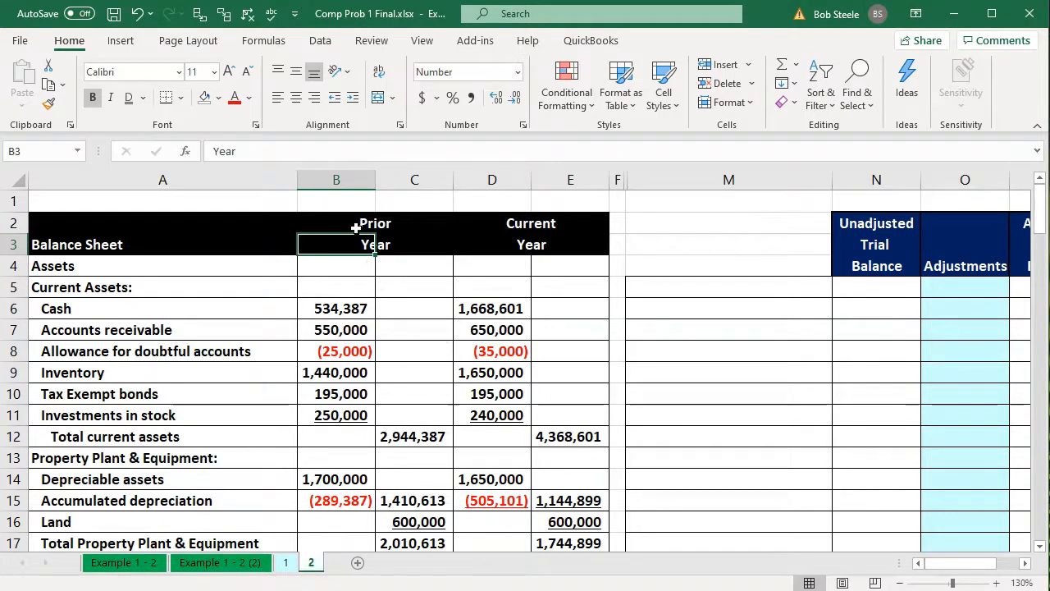
click(345, 184)
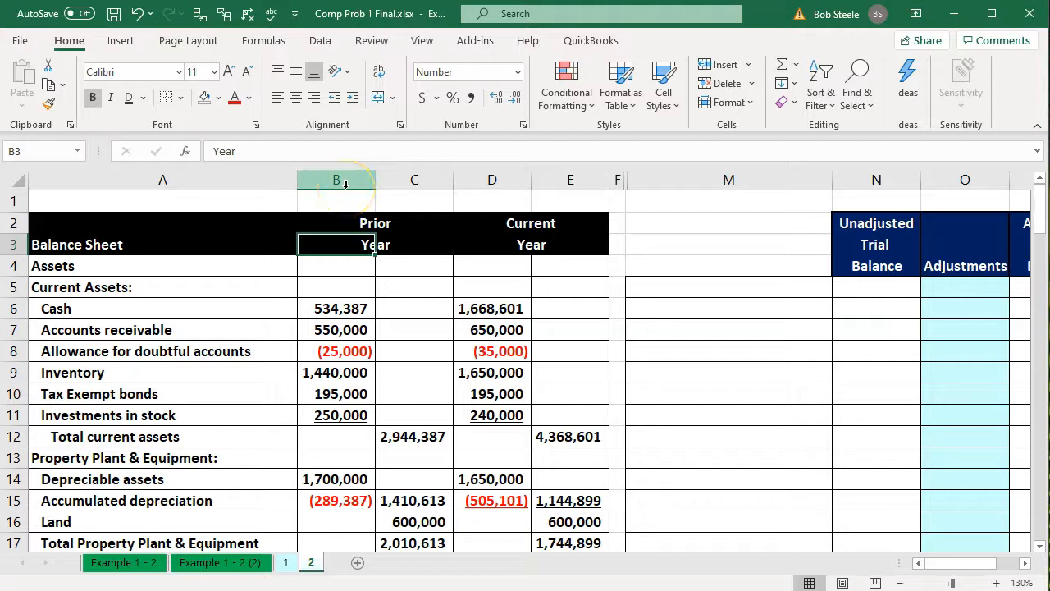
click(345, 185)
drag(345, 188, 383, 189)
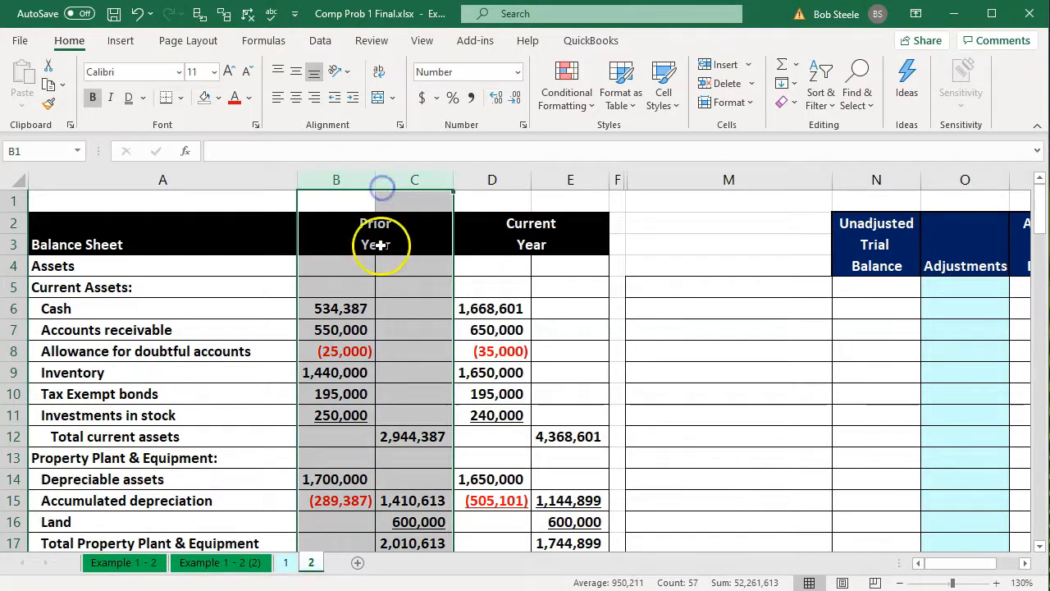
right_click(380, 288)
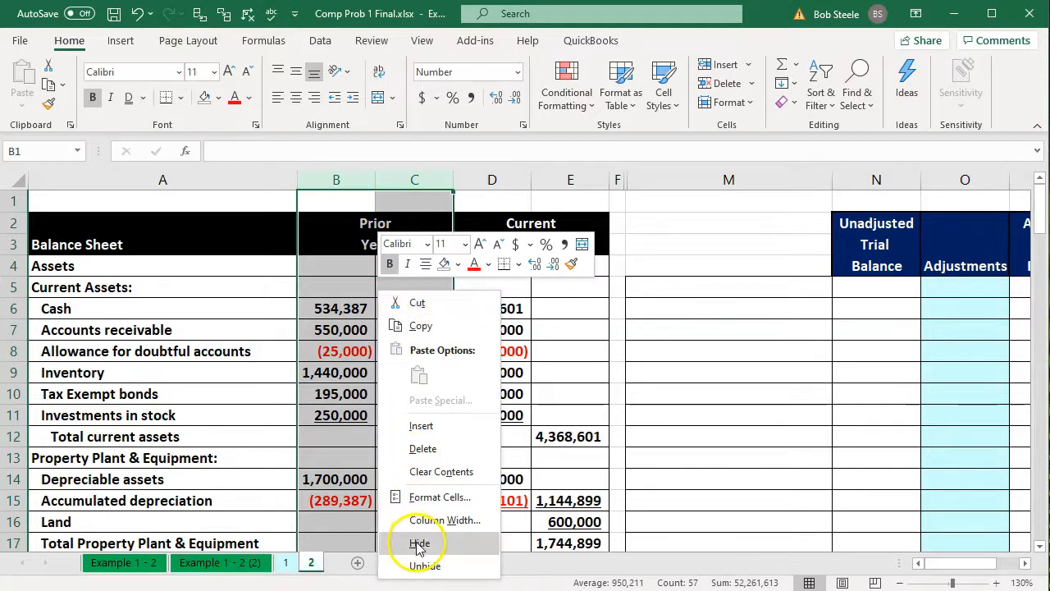
click(419, 543)
click(361, 309)
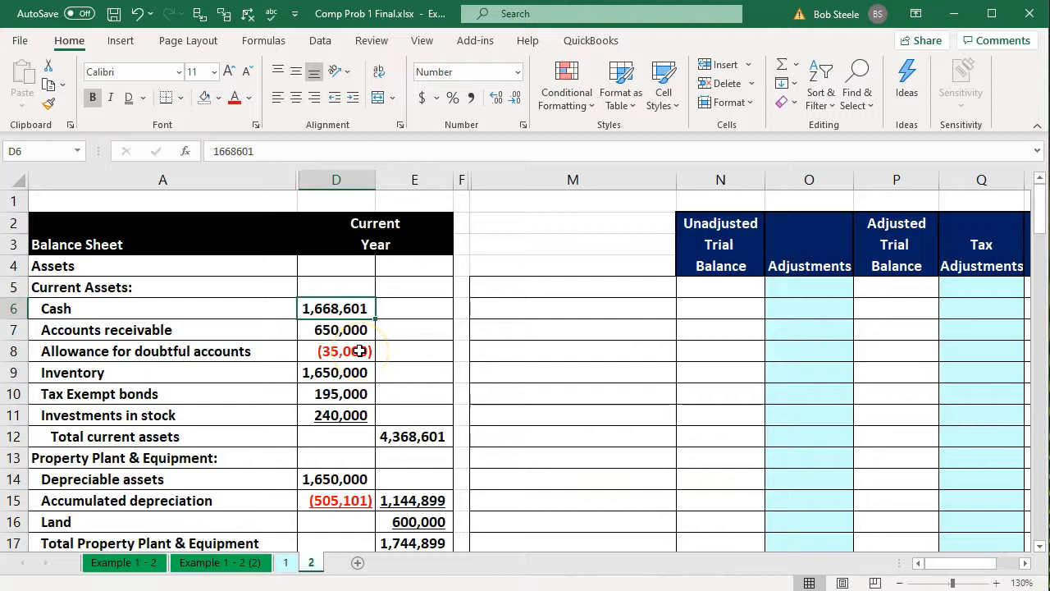
Look over the balance sheet labels and the trial balance columns from column M through Tax Trial Balance in column R
key(Left)
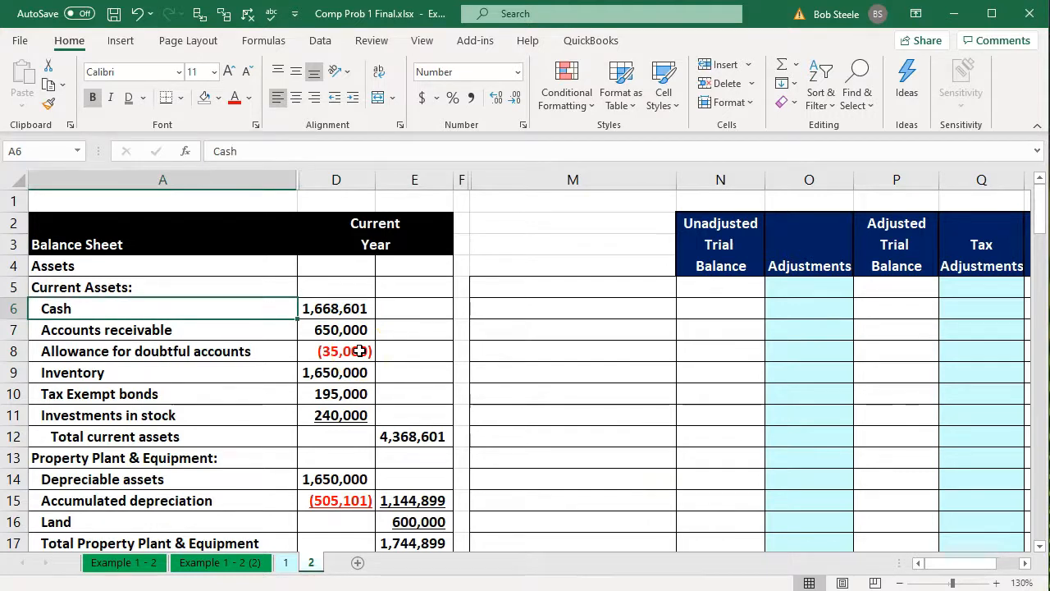
key(Up)
key(Up)
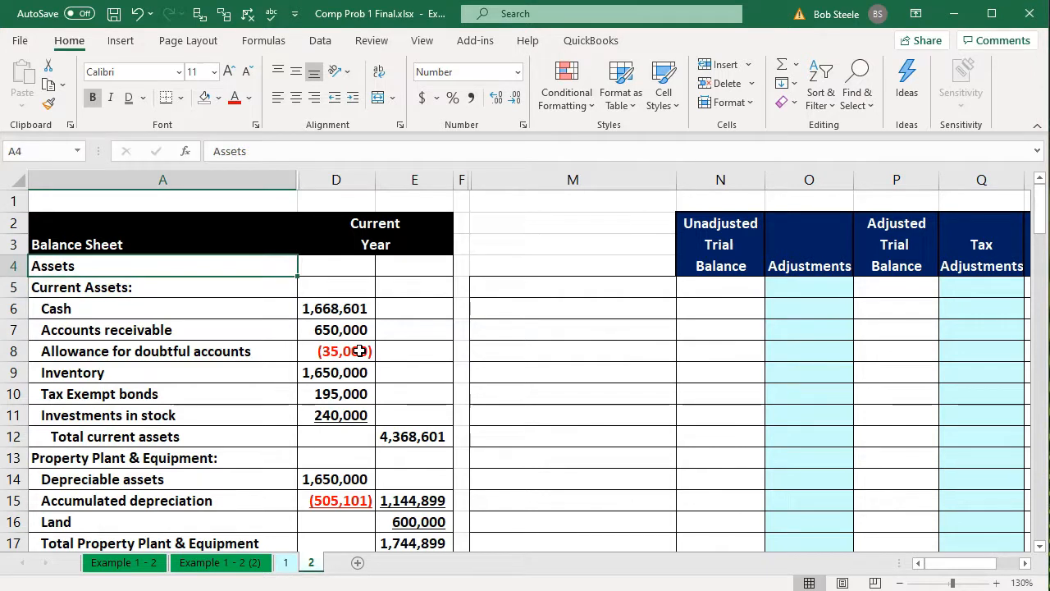
key(Down)
key(Right)
key(Right)
key(Right)
key(Right)
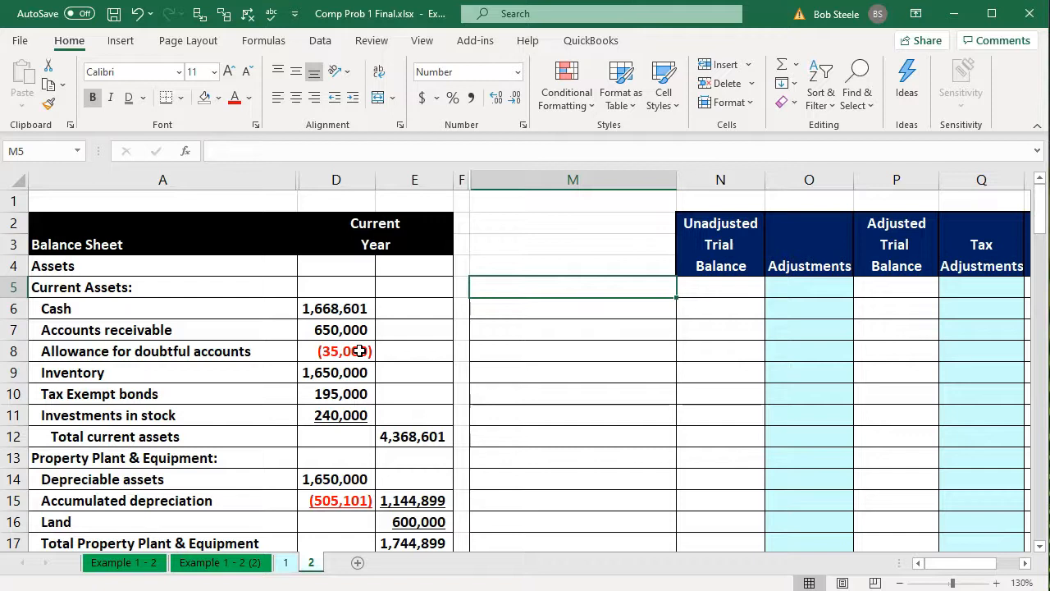
key(Right)
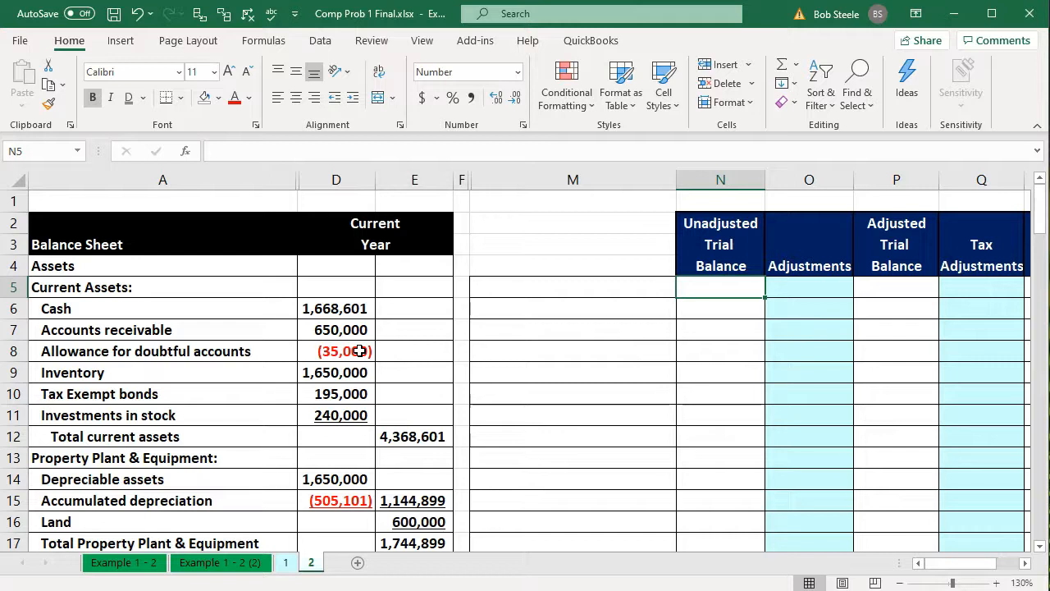
key(Right)
key(Right)
key(Right)
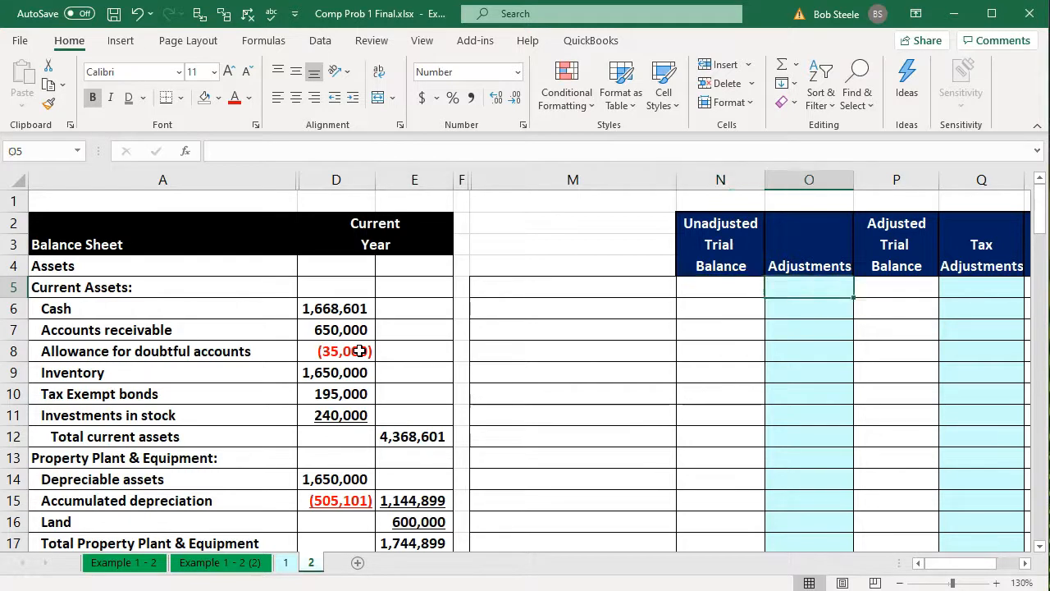
key(Right)
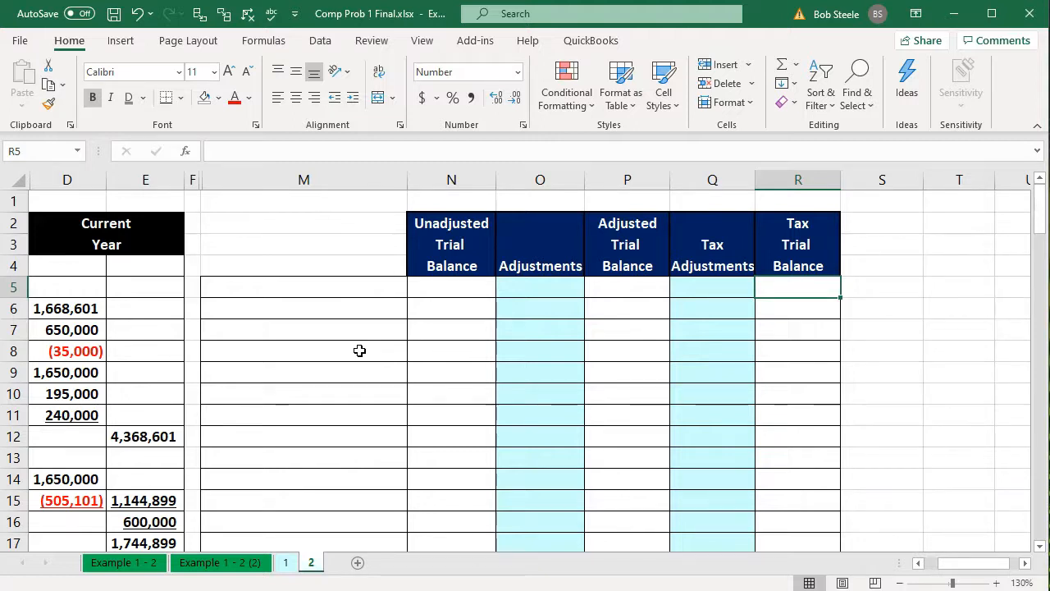
key(Left)
key(Left)
key(Left)
key(Left)
key(Left)
key(Left)
key(Left)
key(Left)
key(Left)
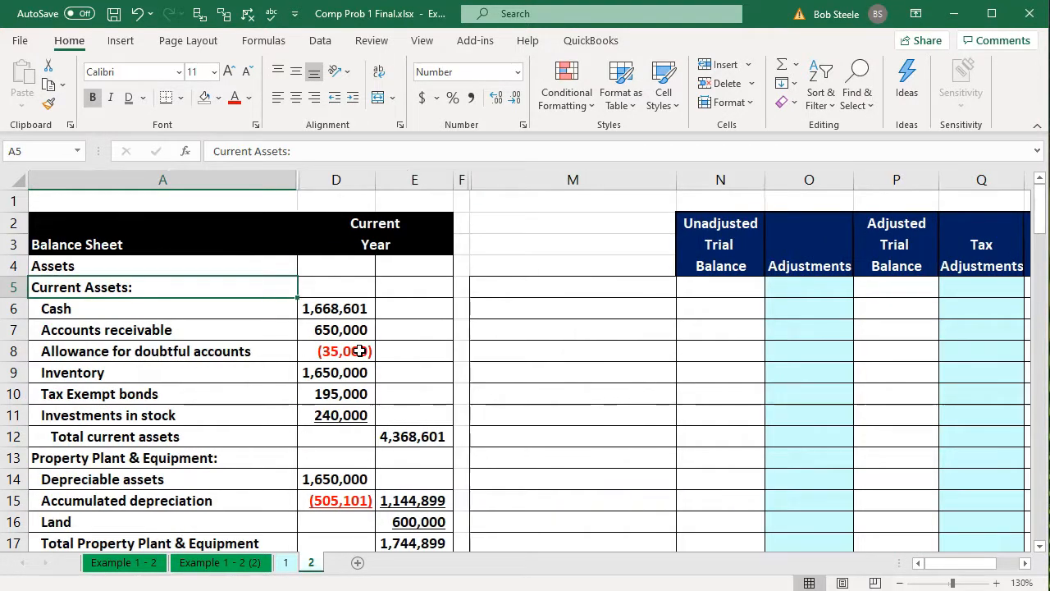
Enter the formula =A6 in M5 to link the first trial balance account name to the Cash label
key(Right)
key(Right)
key(Right)
key(Right)
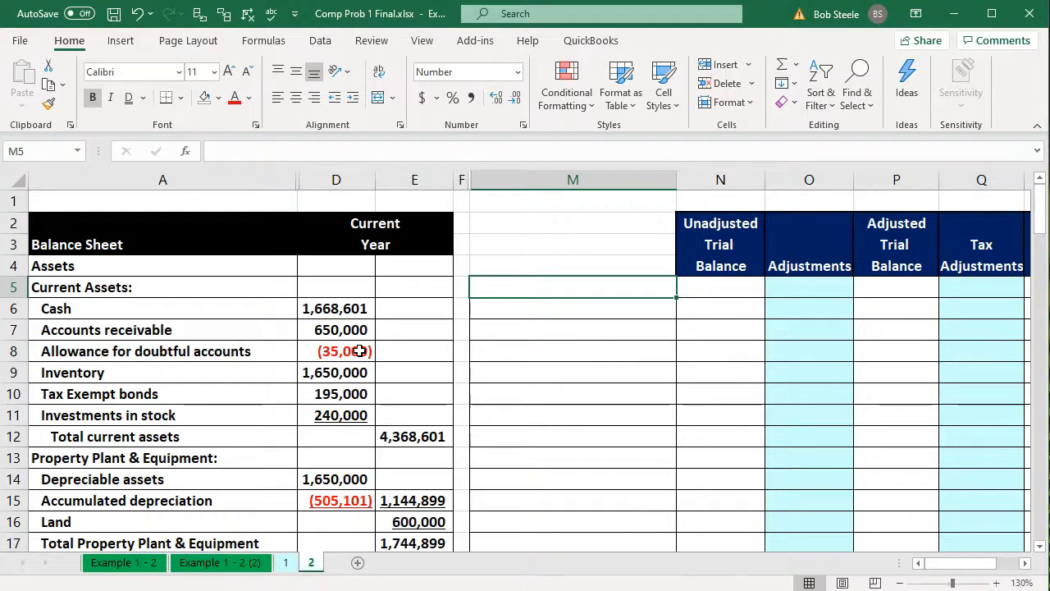
text(=)
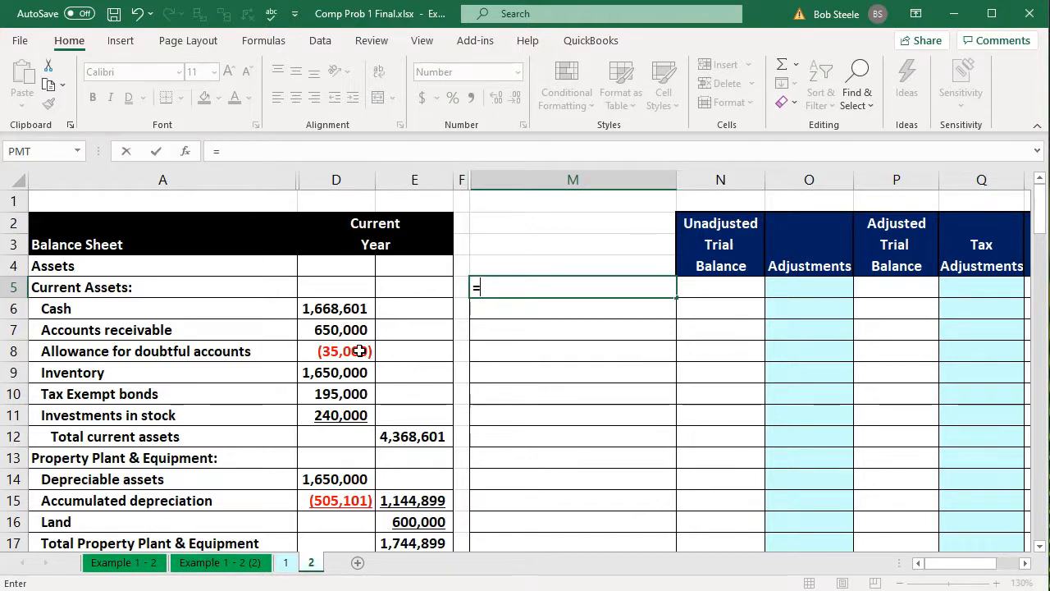
key(Left)
key(Left)
key(Left)
key(Left)
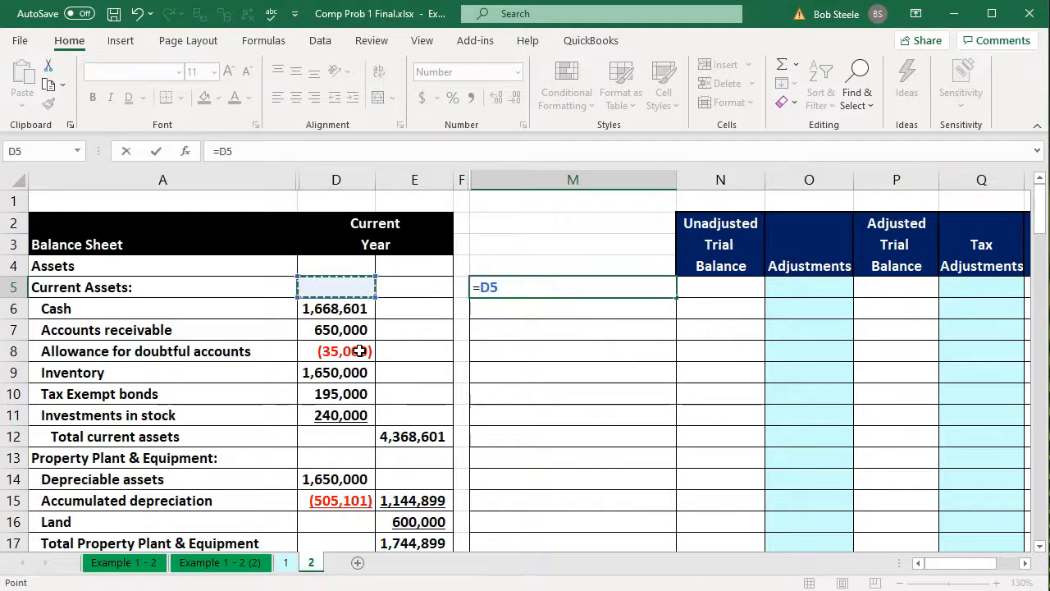
key(Down)
key(Return)
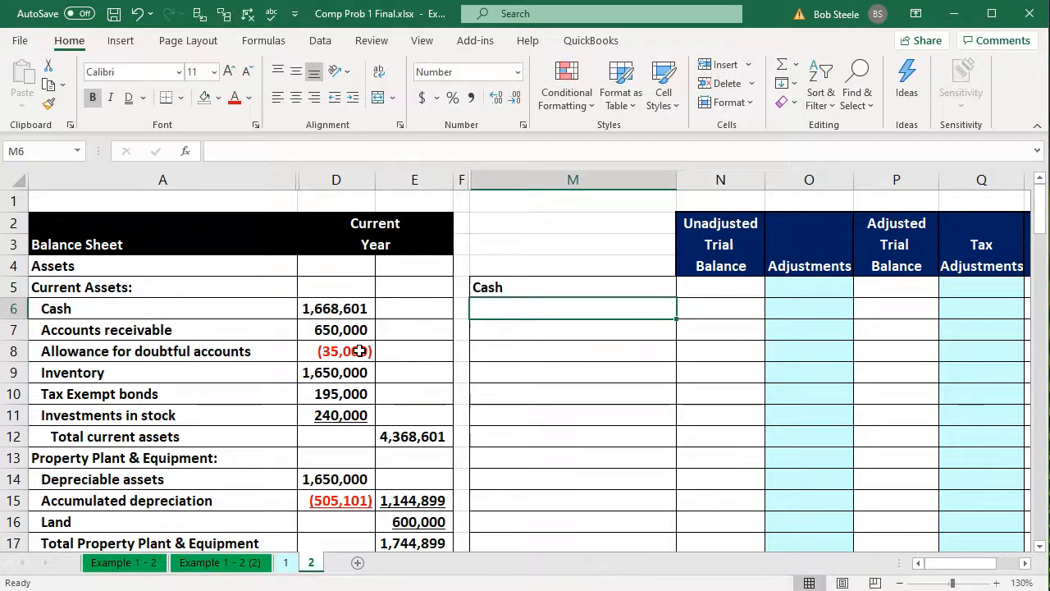
Fill the account name formula in M5 down through M12
drag(202, 309, 197, 404)
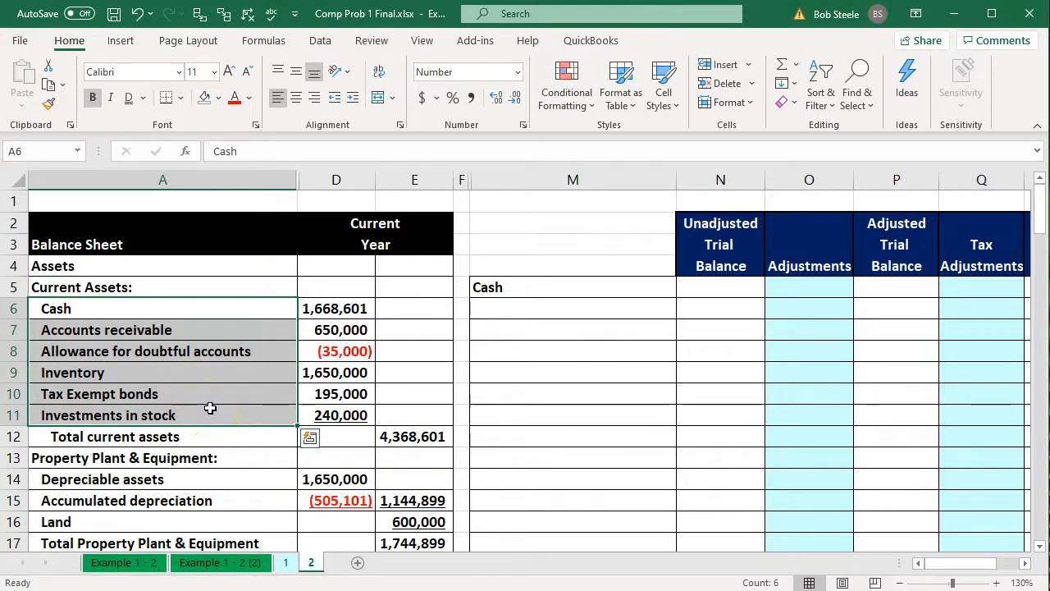
click(531, 288)
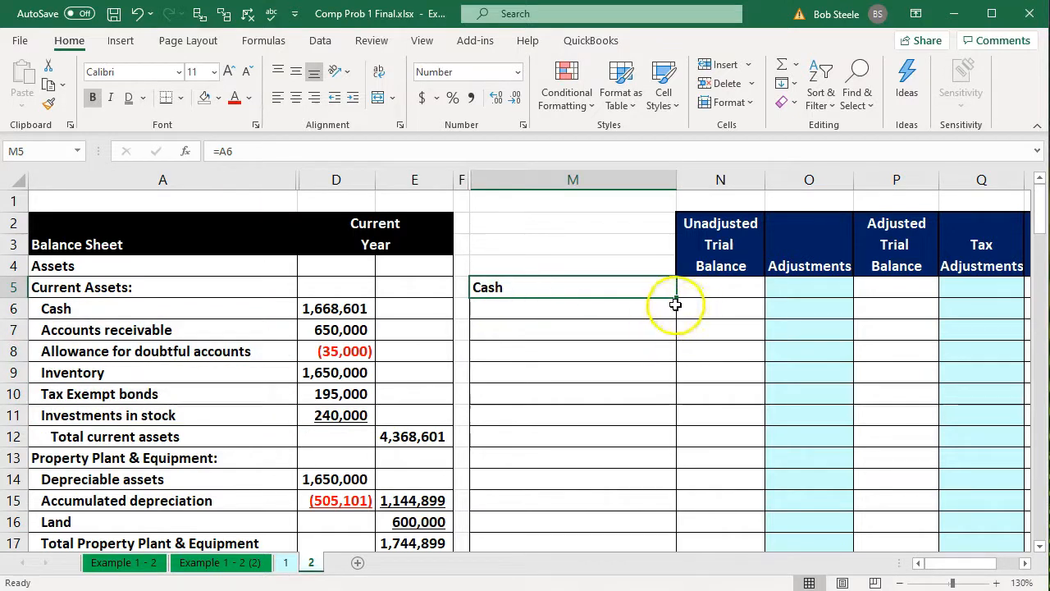
drag(677, 300, 667, 456)
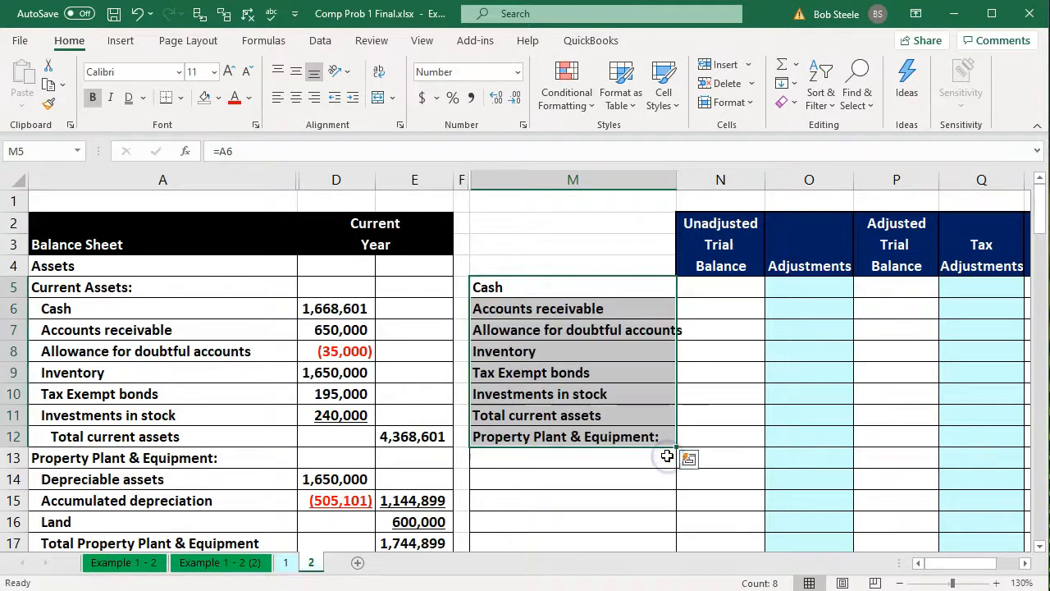
click(538, 394)
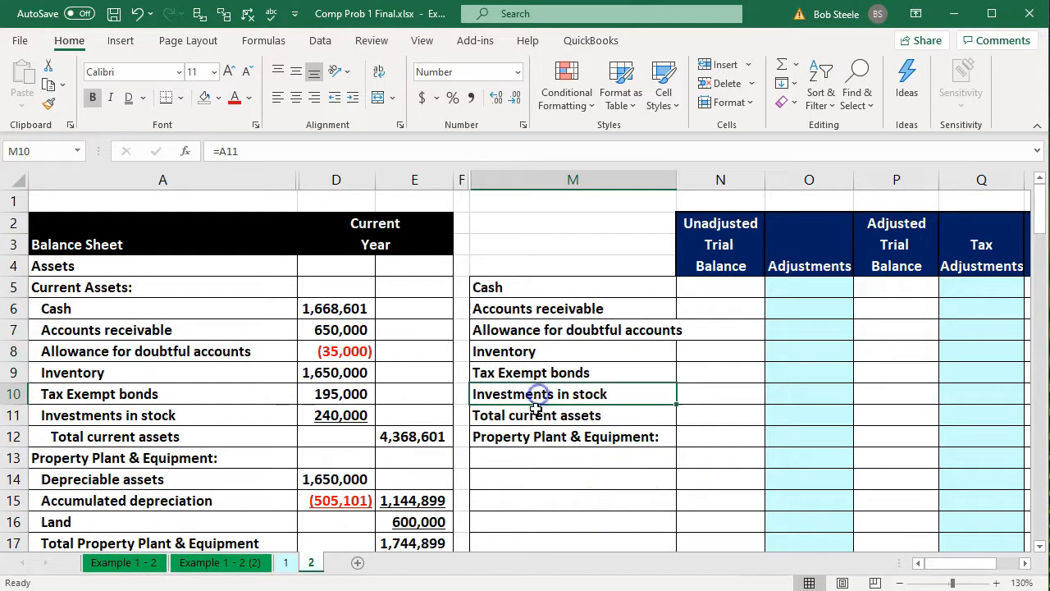
Clear the Total current assets and Property Plant & Equipment labels from M11:M12
drag(538, 416, 540, 436)
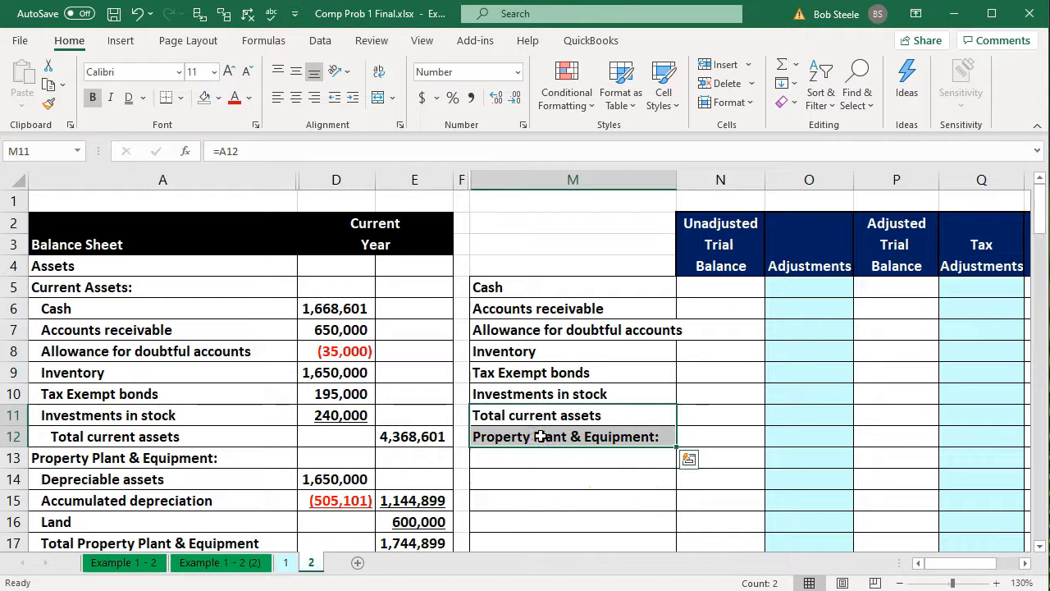
key(Delete)
text(0)
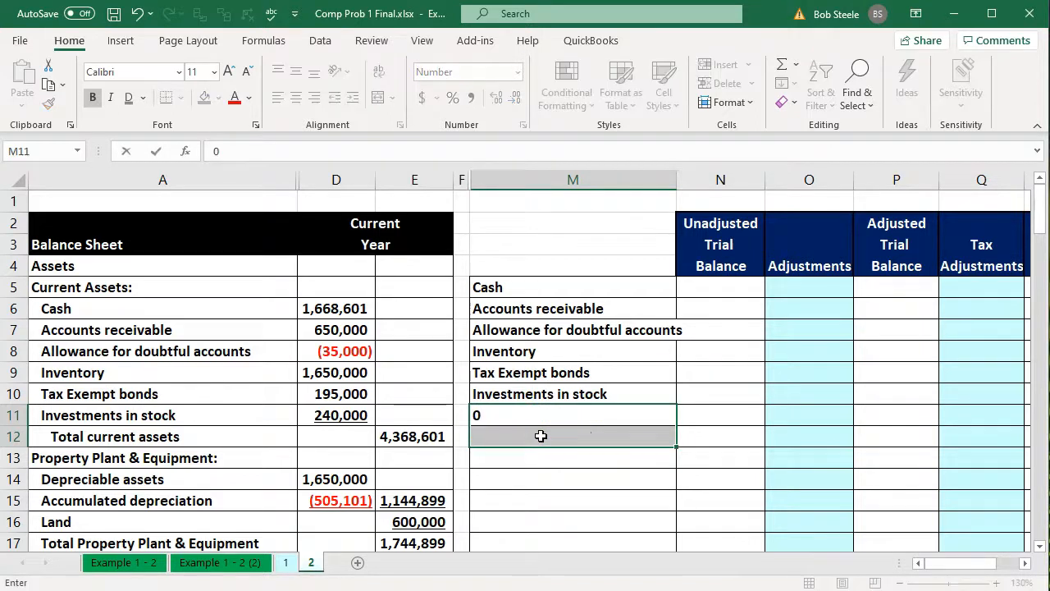
key(Return)
Enter the formula =D6 in N5 to link the unadjusted Cash balance to the balance sheet amount
key(Up)
key(Up)
key(Up)
key(Up)
key(Up)
key(Up)
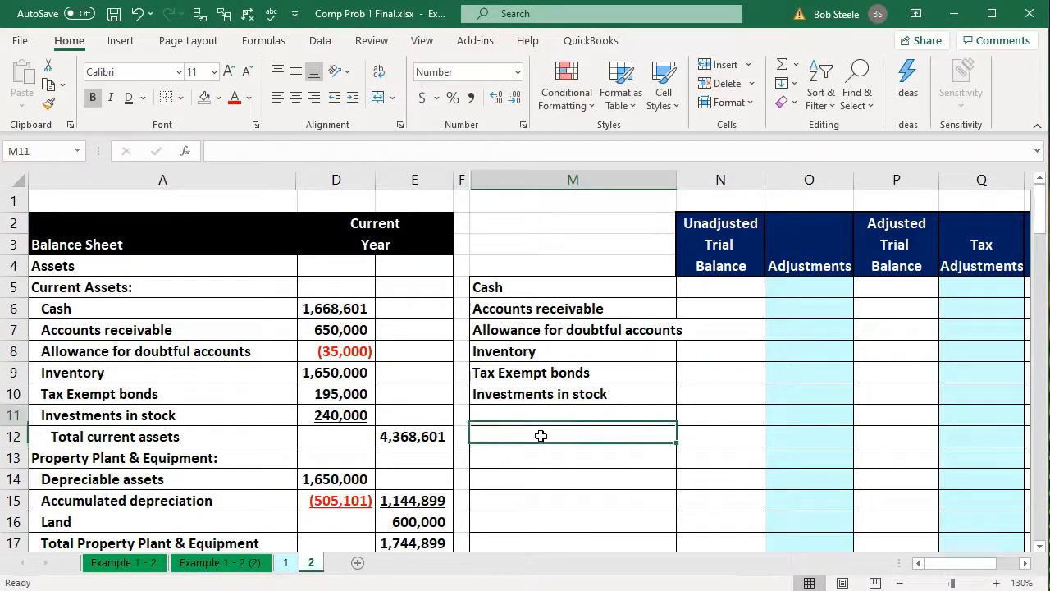
key(Up)
key(Right)
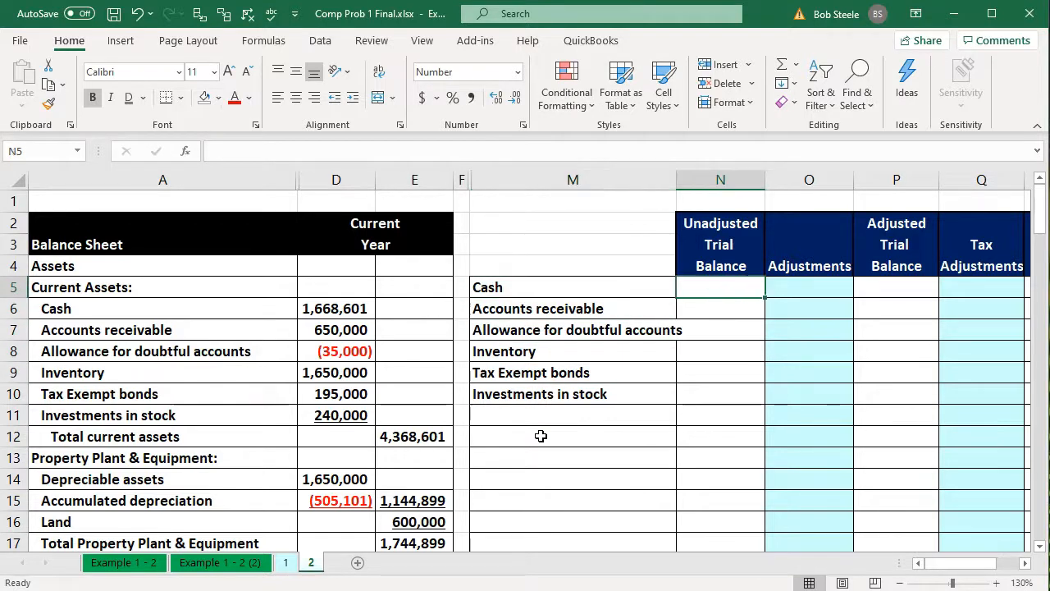
text(=)
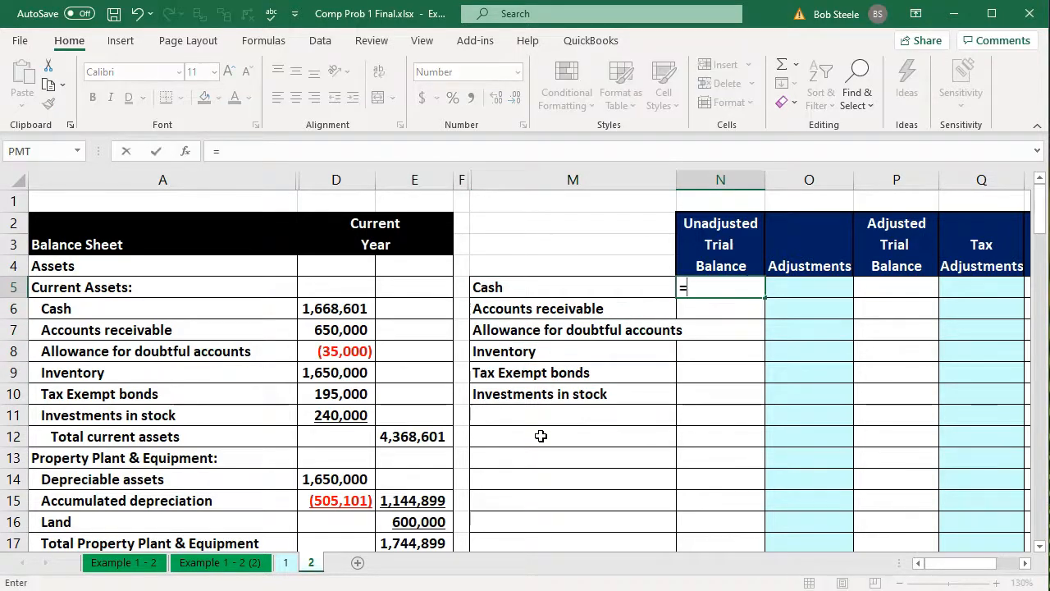
key(Left)
key(Left)
key(Left)
key(Left)
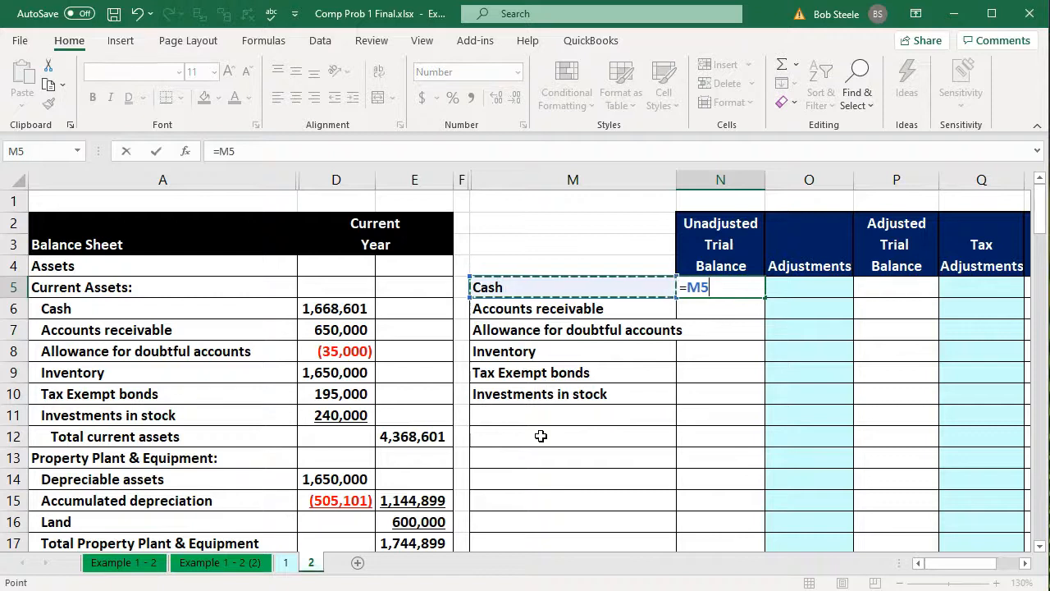
key(Down)
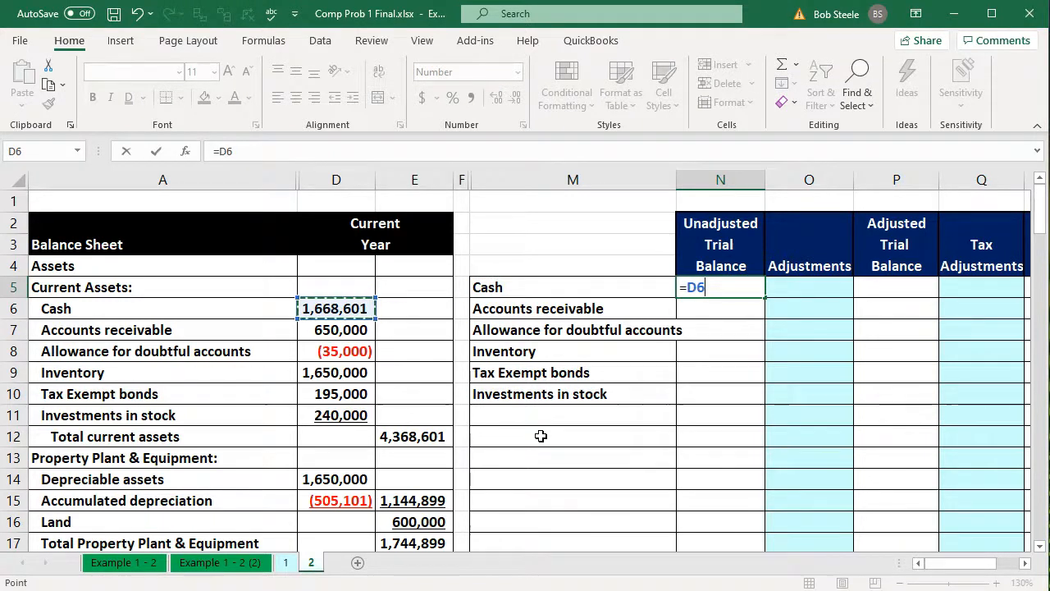
key(Return)
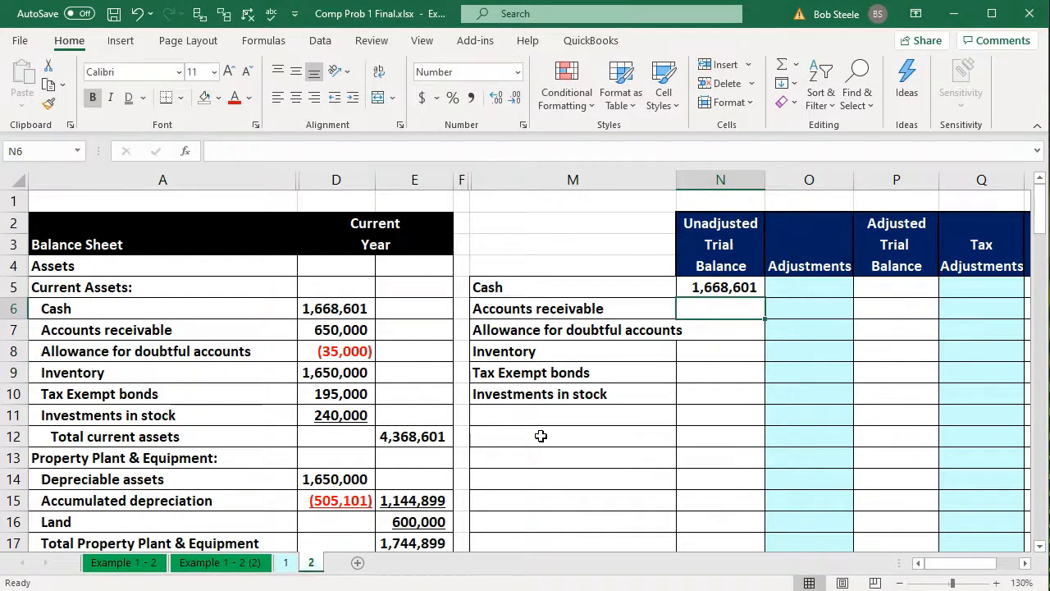
Fill the amount formula in N5 down through N10 for the remaining current asset accounts
click(717, 288)
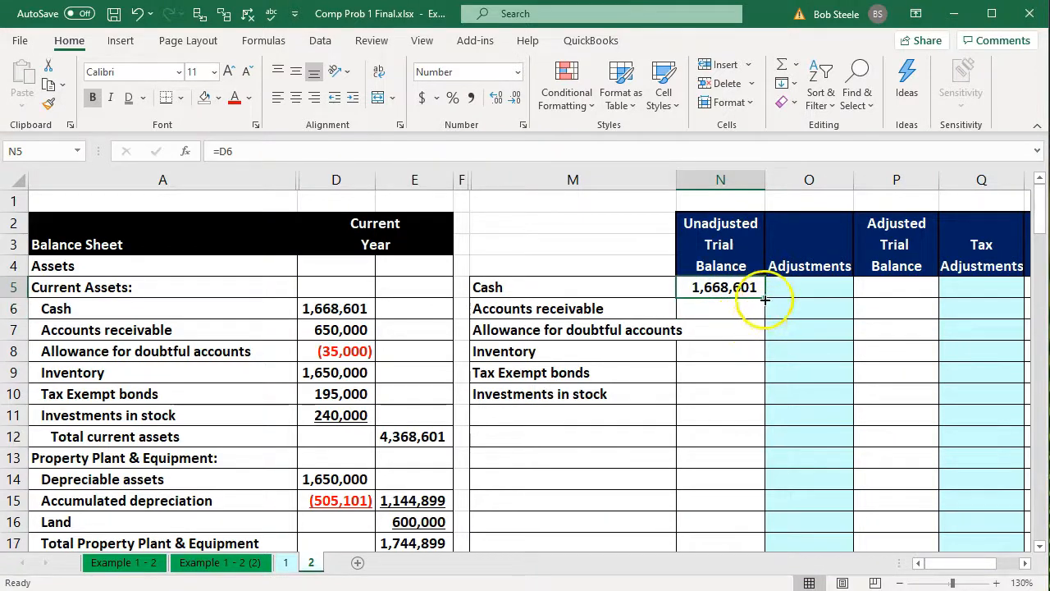
drag(764, 300, 755, 402)
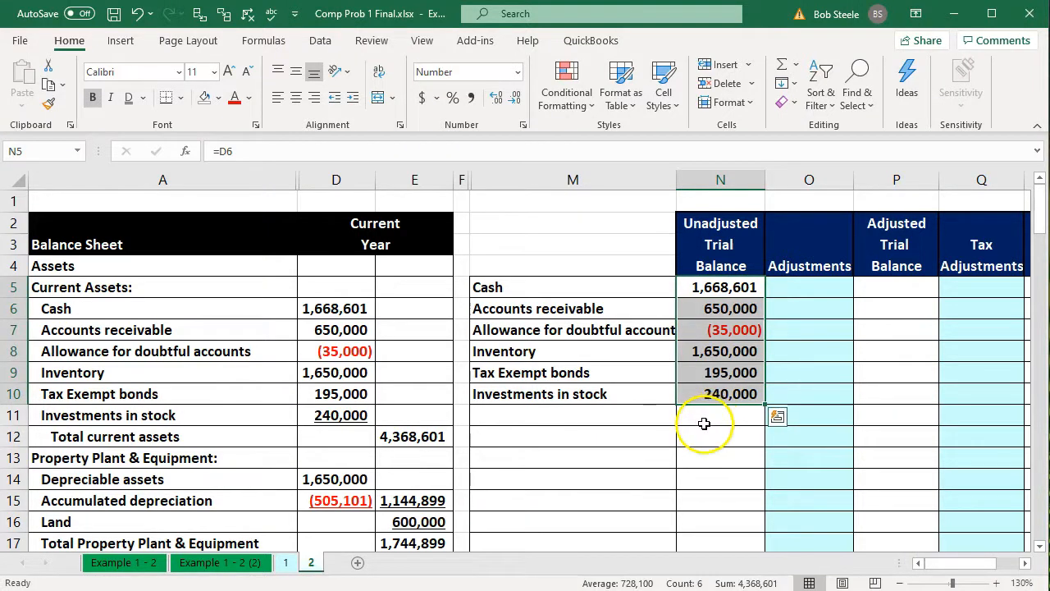
click(703, 424)
key(Left)
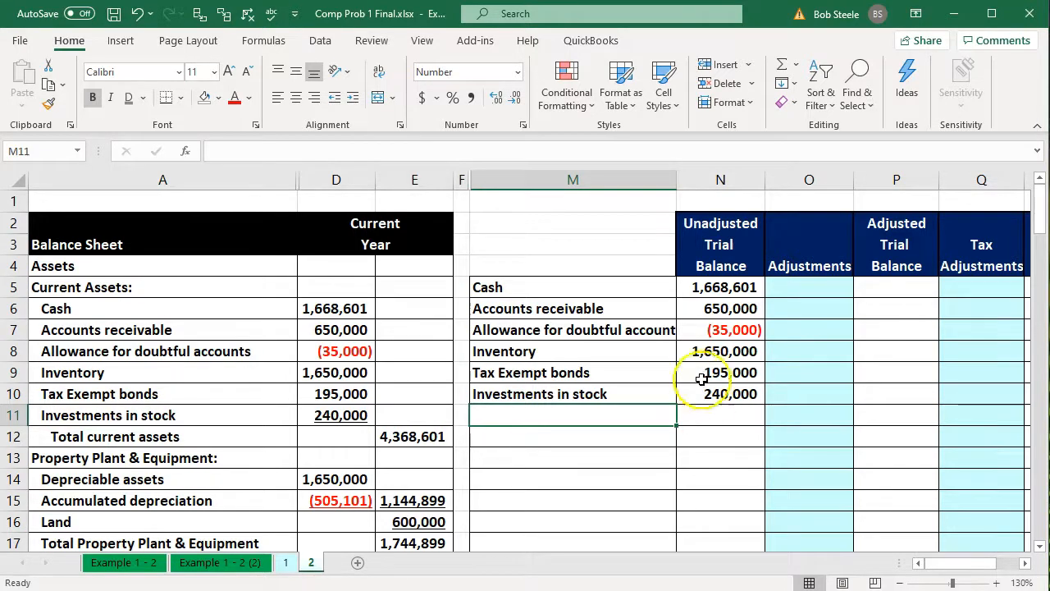
Compare the Allowance for doubtful accounts and the other linked amounts in N5:N10 with the balance sheet's current assets
click(694, 330)
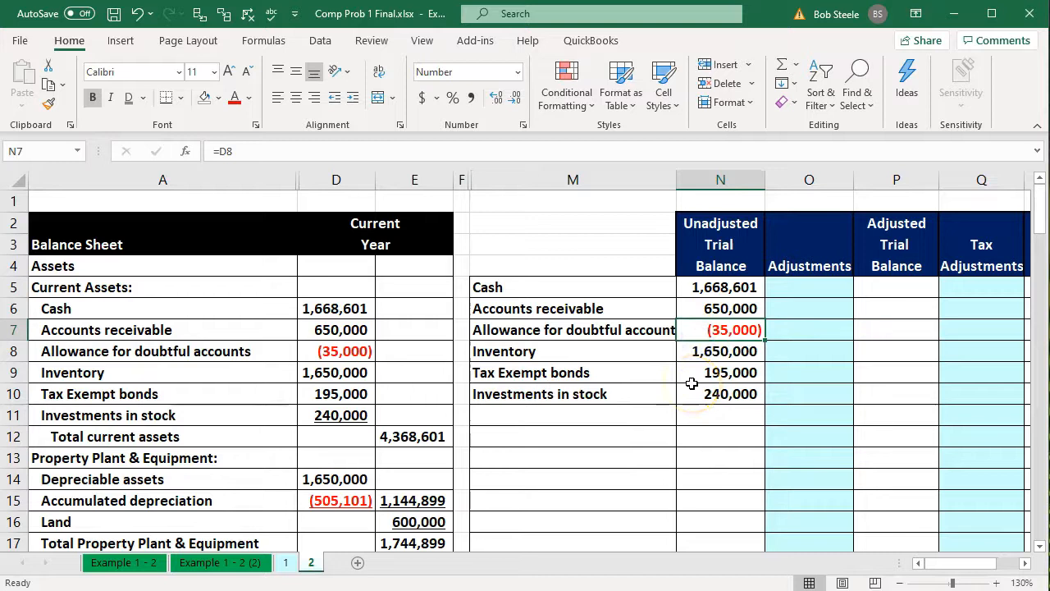
click(350, 354)
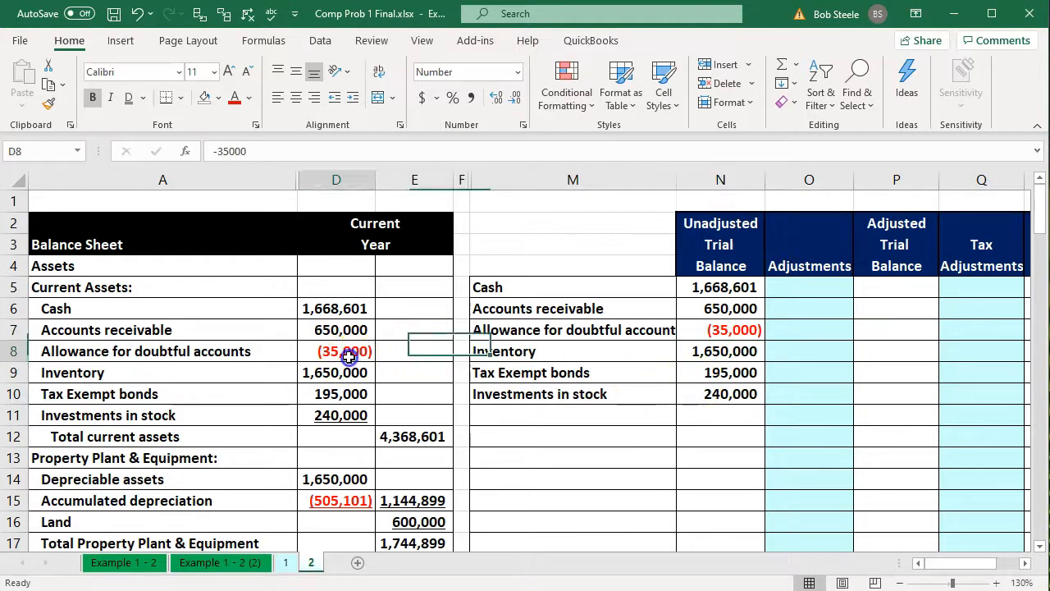
key(Up)
key(Up)
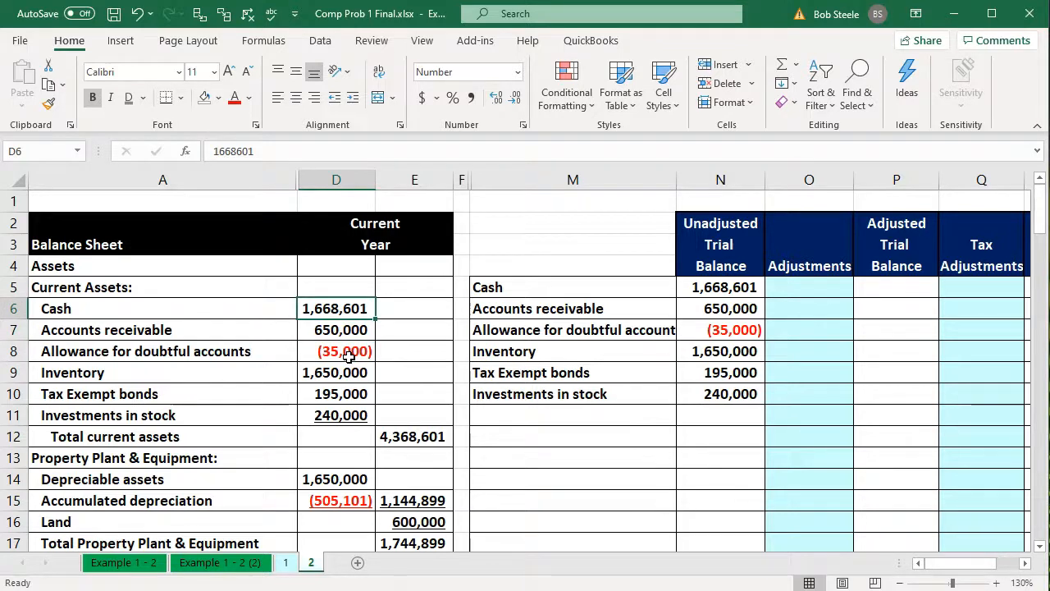
key(Down)
key(Down)
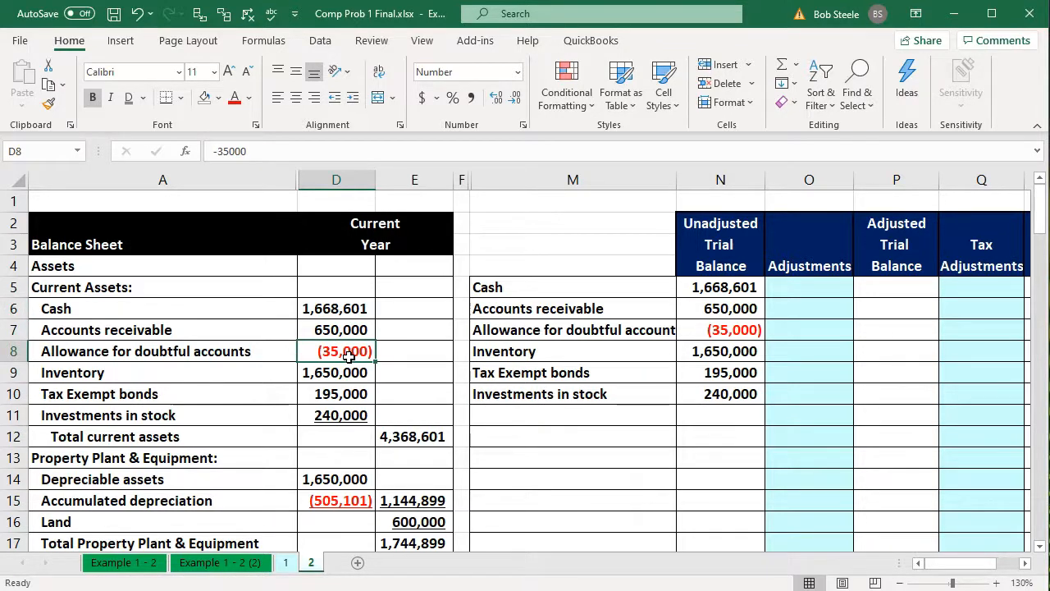
key(Right)
key(Right)
key(Right)
key(Right)
key(Right)
key(Up)
key(Up)
key(Up)
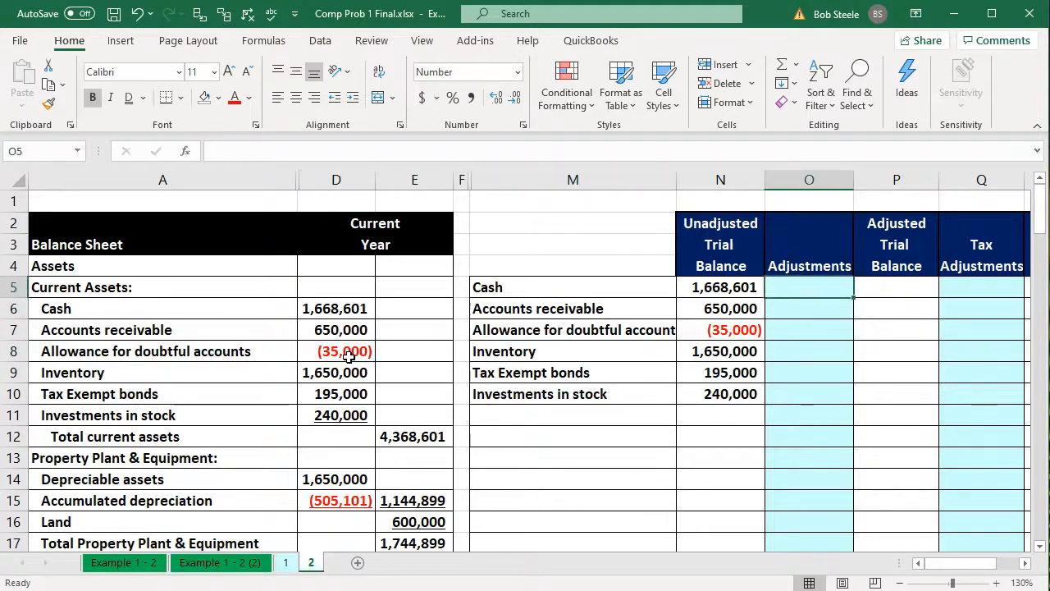
key(Left)
key(Down)
key(Down)
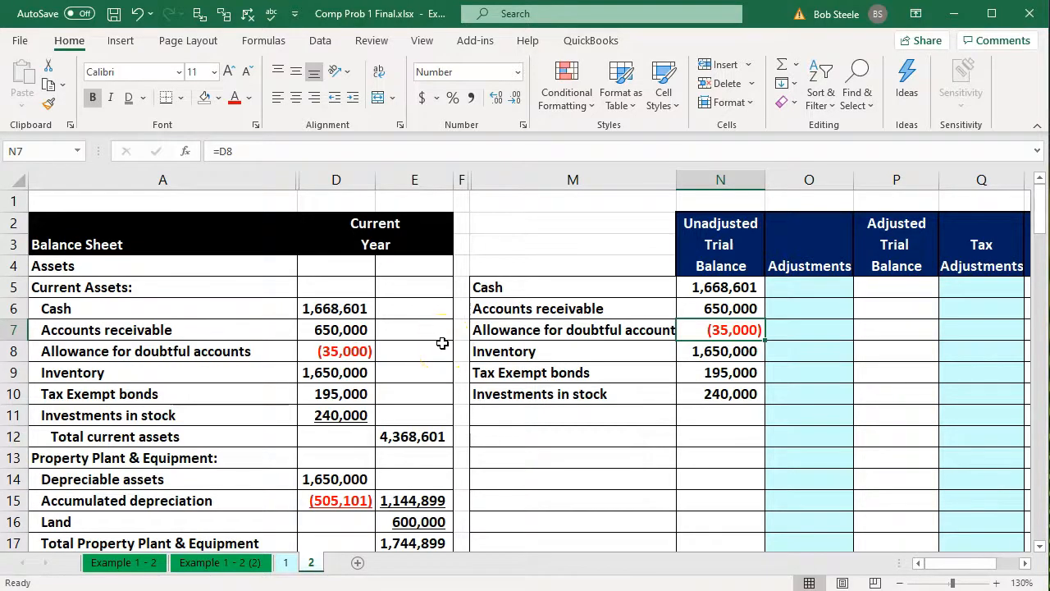
drag(693, 287, 703, 389)
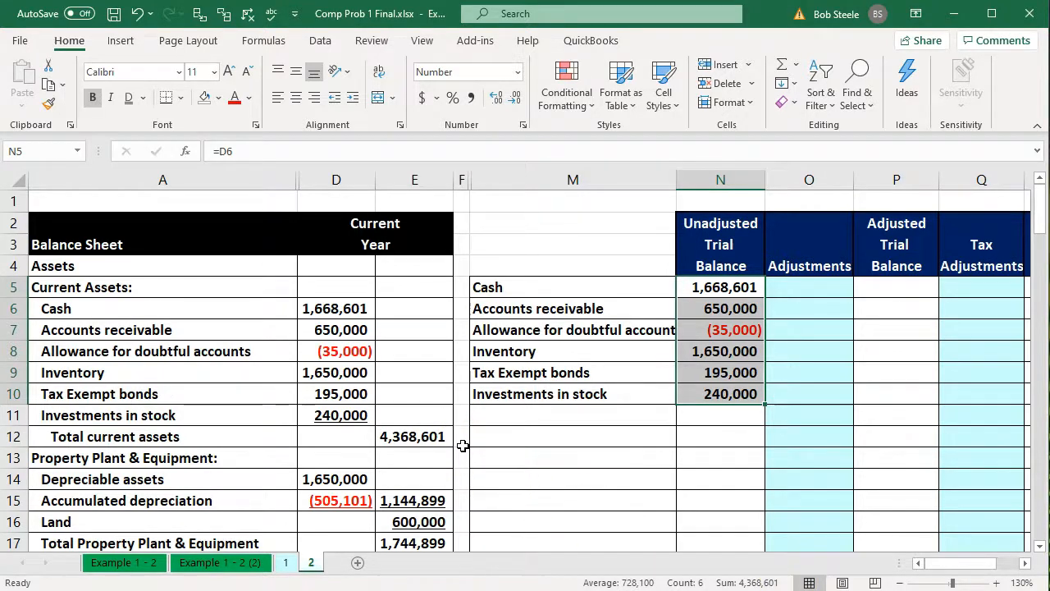
Link M11 to the Depreciable assets label with =A14 and fill the formula down to M12 for Accumulated depreciation
click(512, 413)
text(=)
key(Right)
key(Right)
key(Right)
key(Down)
key(Down)
key(Down)
key(Left)
key(Left)
key(Left)
key(Left)
key(Left)
key(Left)
key(Left)
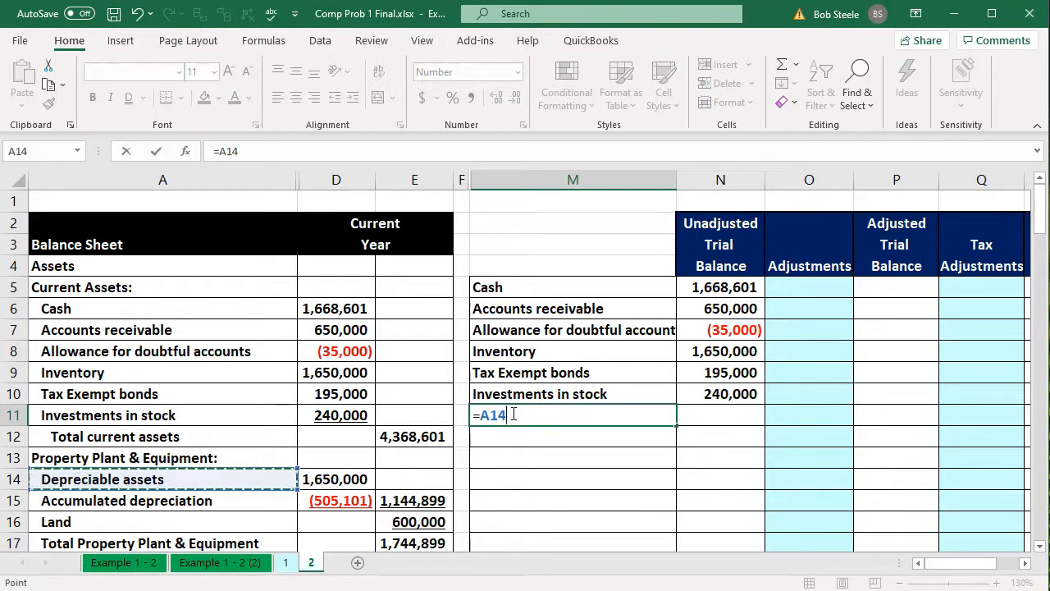
key(Return)
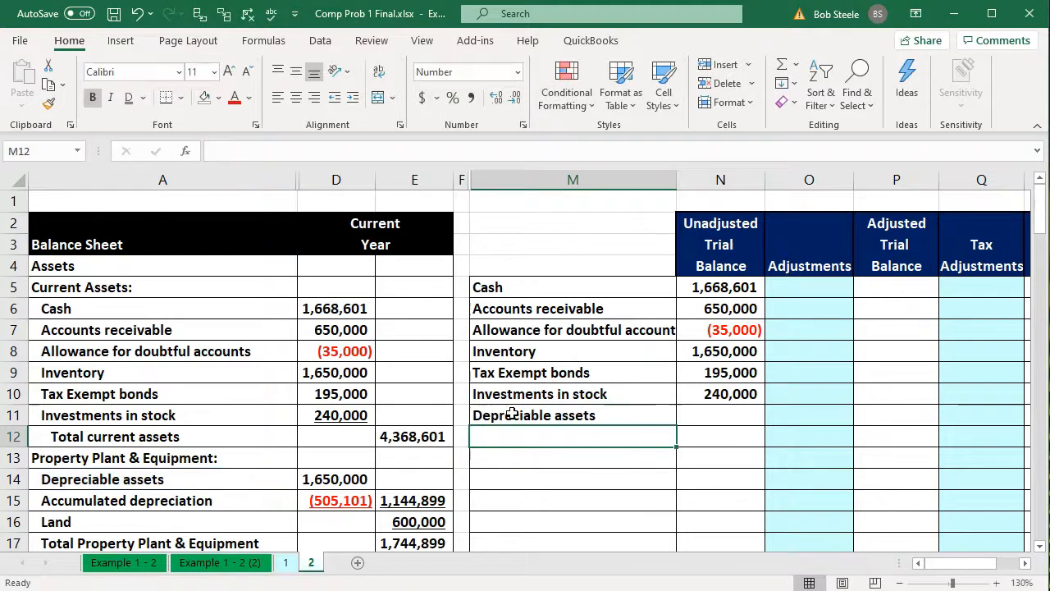
click(512, 414)
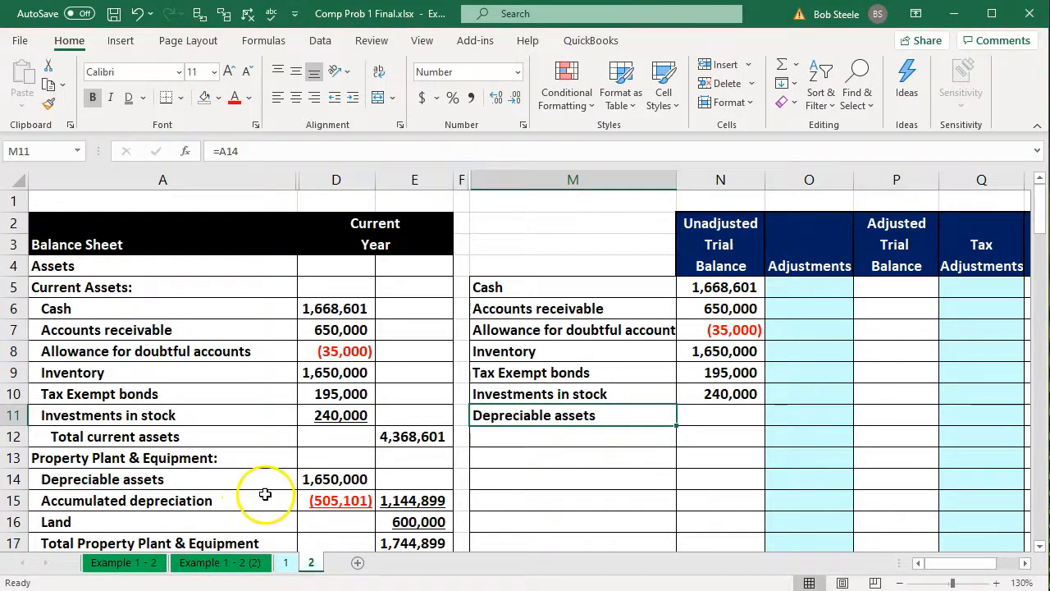
drag(676, 426, 676, 443)
Link N11 to the Depreciable assets amount with =D14 and fill the formula down to N12
click(727, 425)
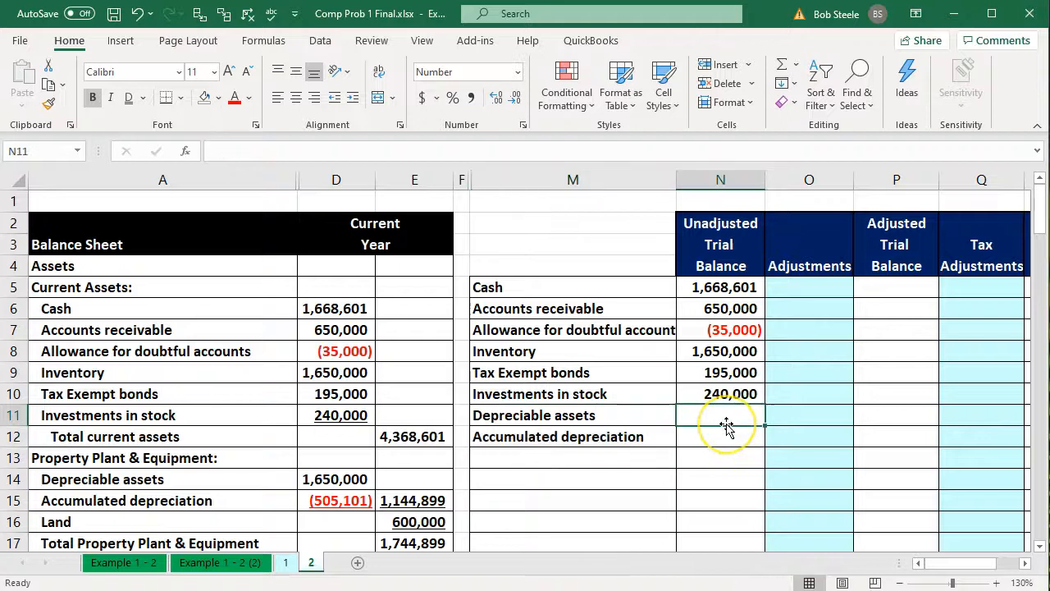
text(=)
key(Left)
key(Left)
key(Left)
key(Left)
key(Down)
key(Down)
key(Down)
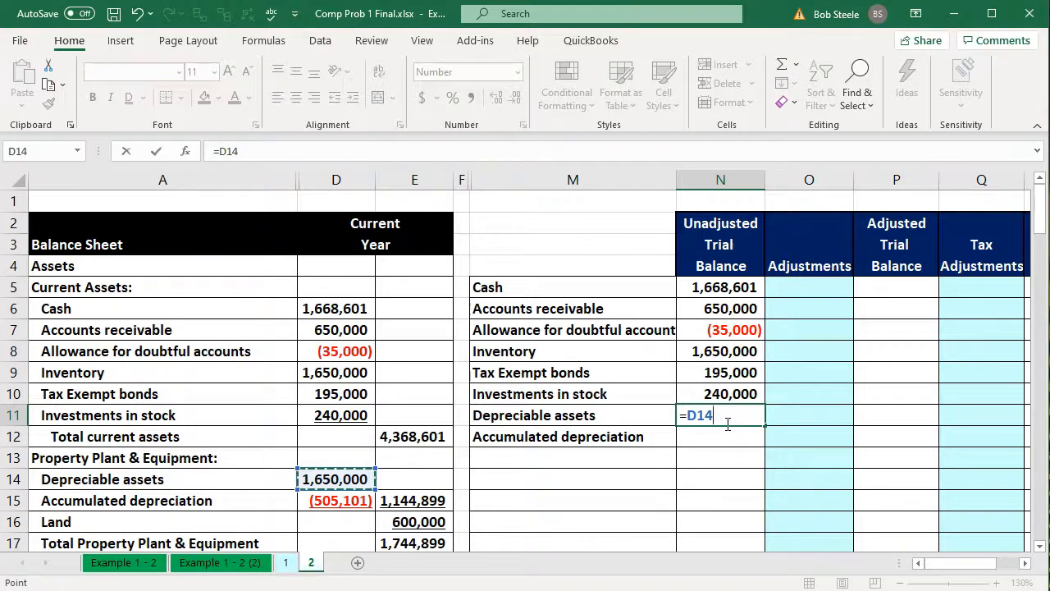
key(Return)
click(732, 416)
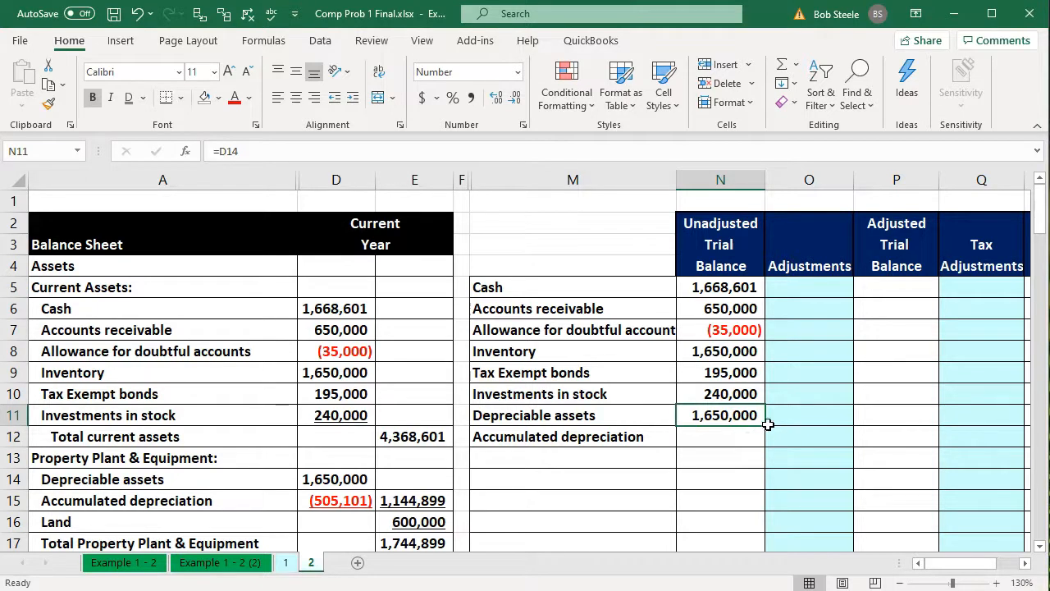
drag(763, 426, 762, 438)
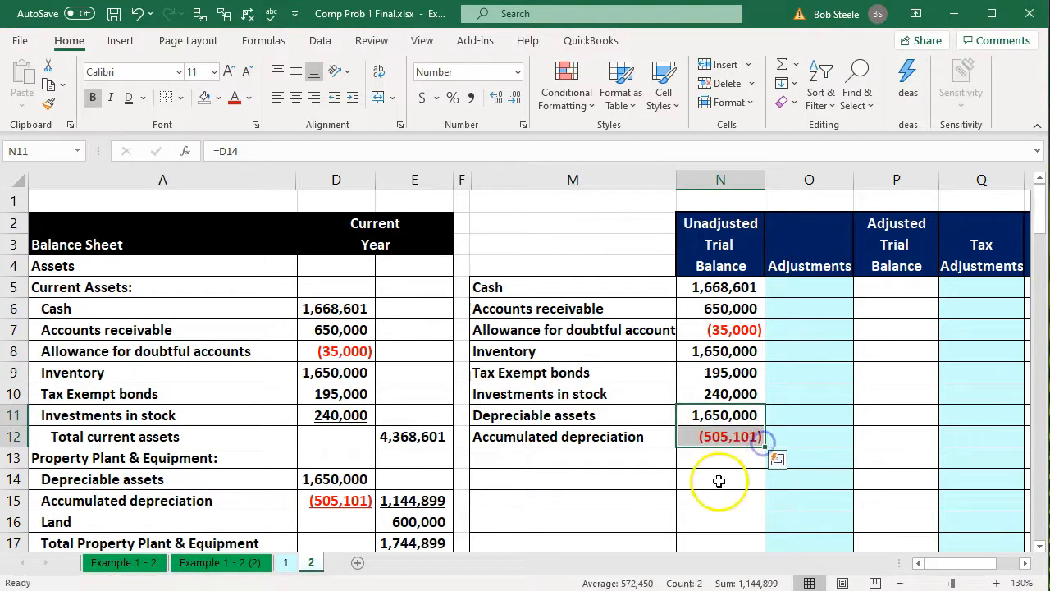
Check the sum of Depreciable assets and Accumulated depreciation in N11:N12 against the net amount in E15
scroll(719, 481, down, 1)
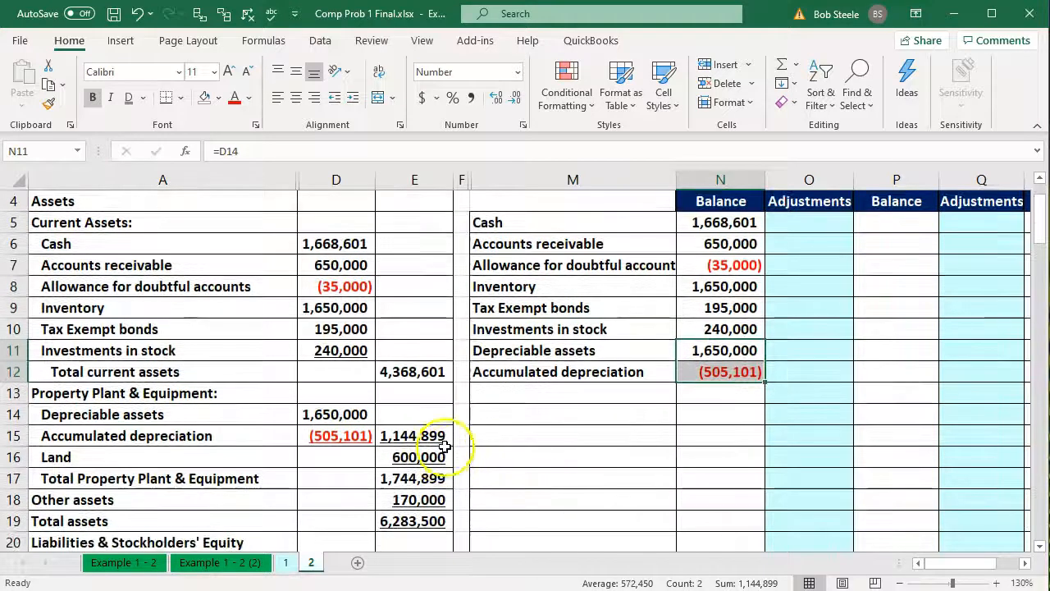
click(709, 348)
drag(709, 347, 708, 365)
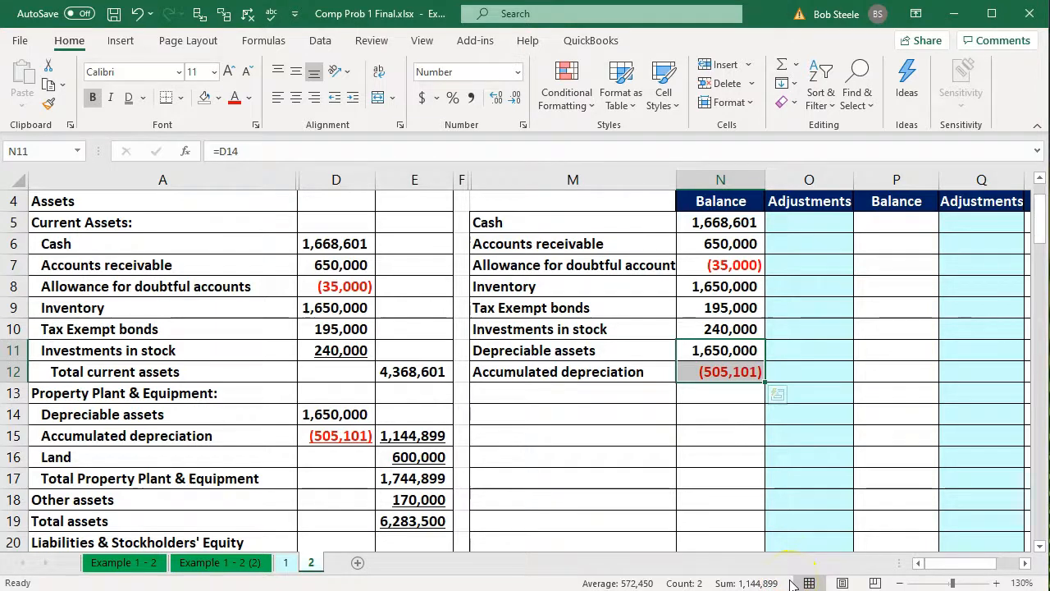
Enter a formula in M13 linking the account name to the Land label in A16
click(603, 397)
text(=)
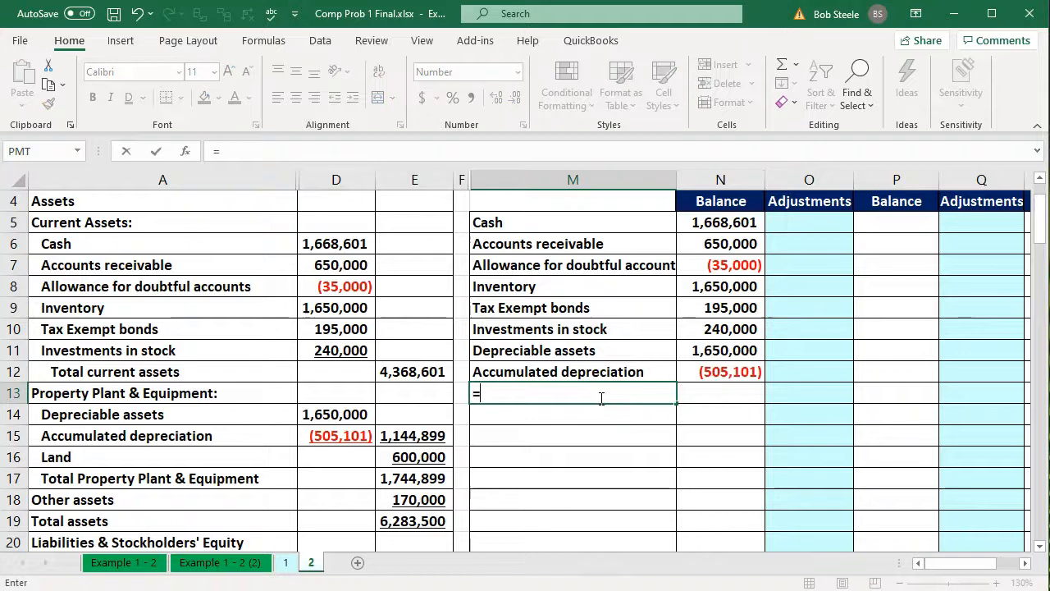
key(Left)
key(Left)
key(Left)
key(Left)
key(Down)
key(Down)
key(Down)
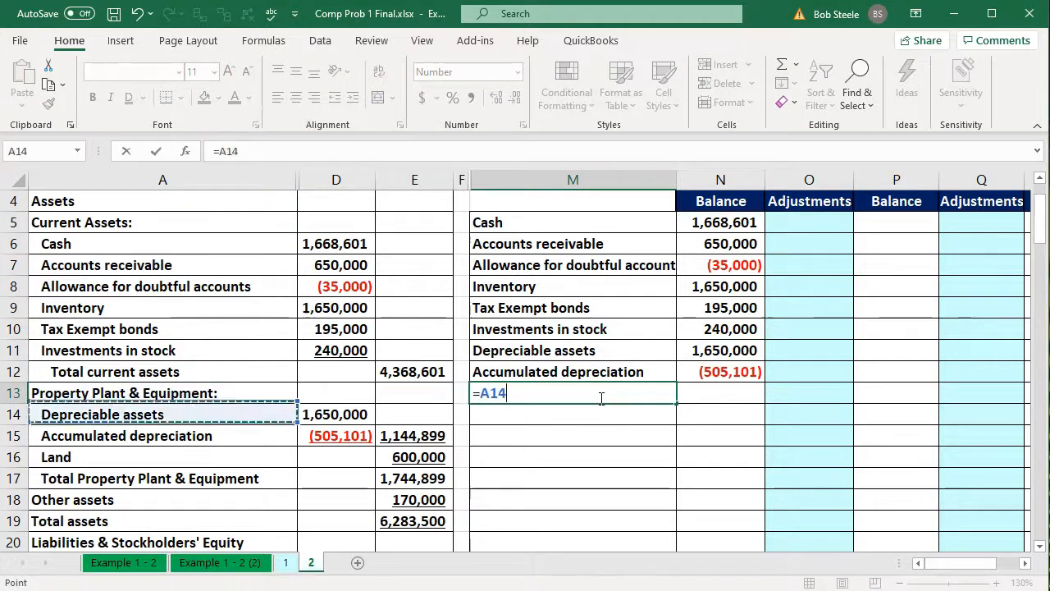
key(Return)
Enter a formula in N13 linking the Land balance to the amount in E16
key(Up)
key(Right)
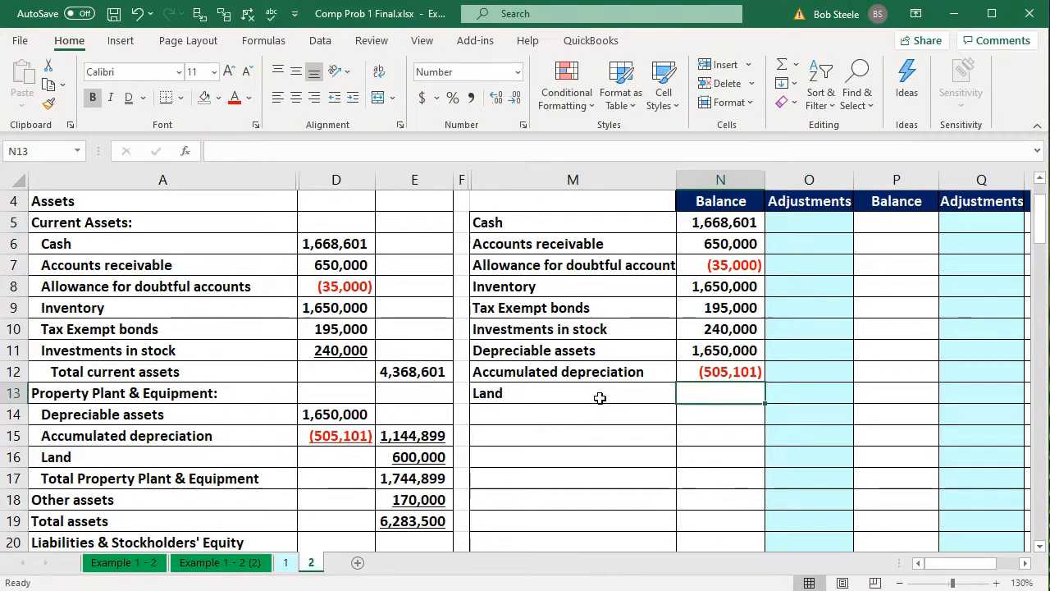
text(=)
key(Left)
key(Left)
key(Left)
key(Down)
key(Down)
key(Down)
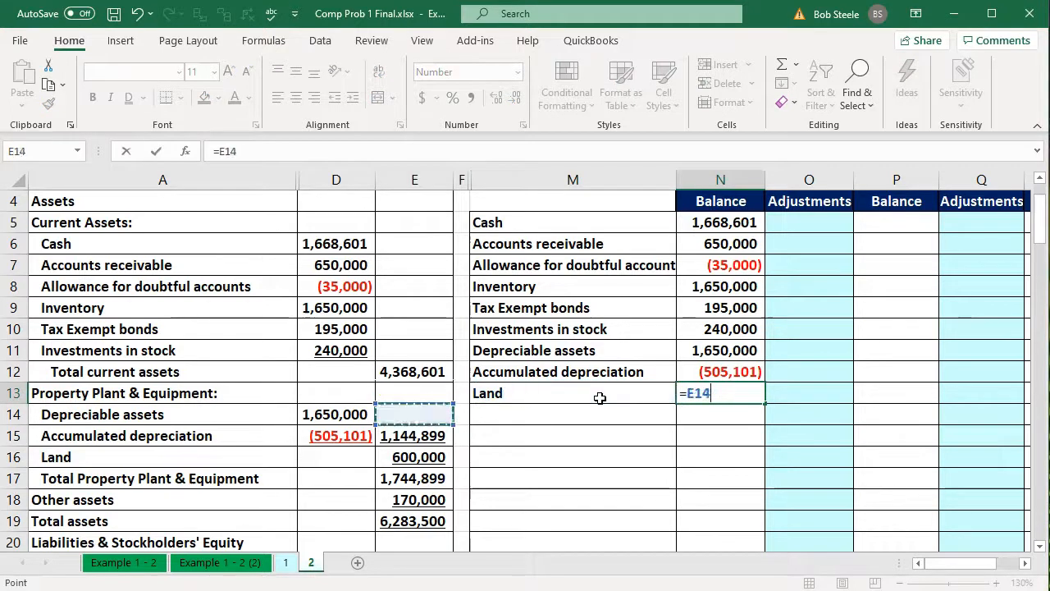
key(Return)
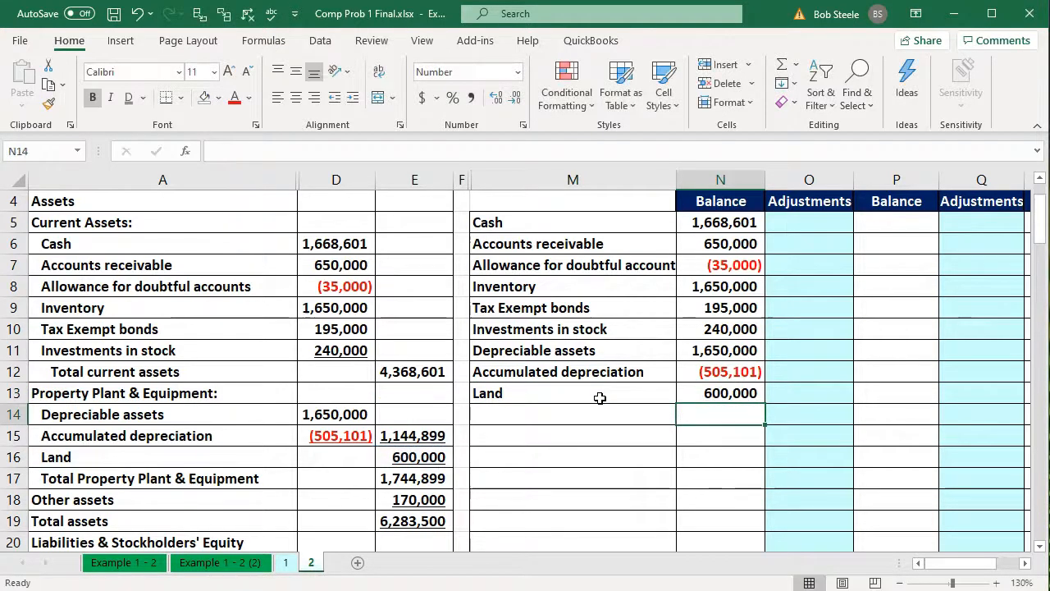
Check the sum of N11:N13 against the balance sheet's Total Property Plant & Equipment in E17
click(437, 479)
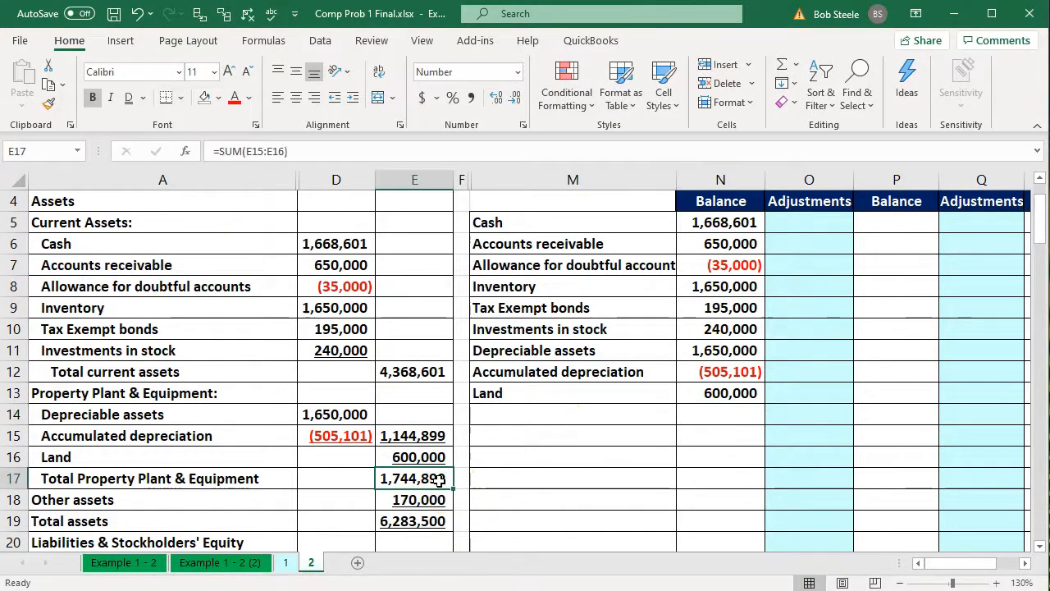
drag(715, 354, 717, 389)
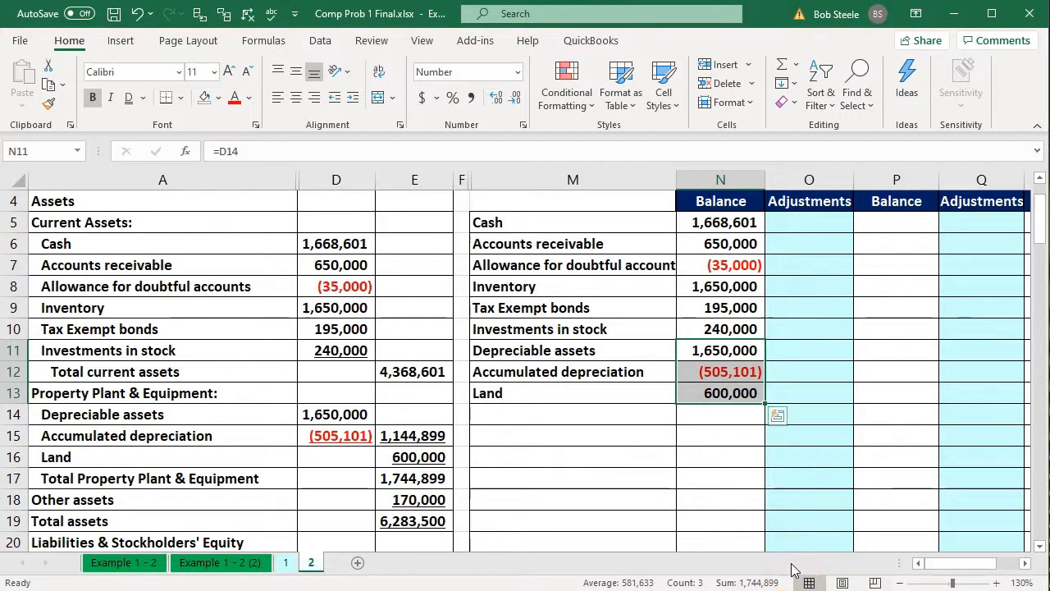
click(436, 436)
Enter a formula in M14 linking the account name to the Other assets label in A18
click(511, 422)
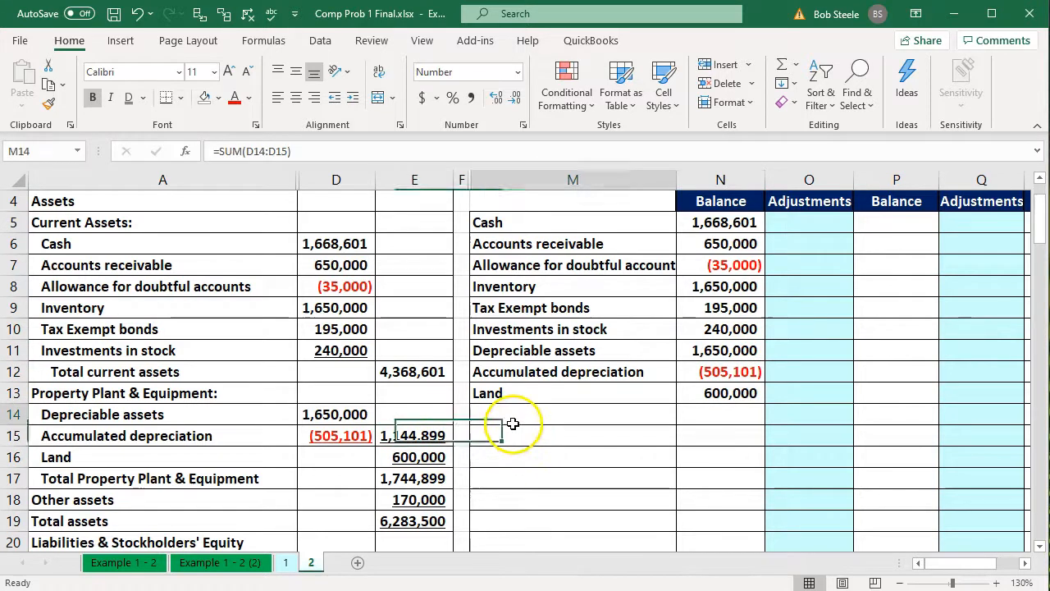
text(=)
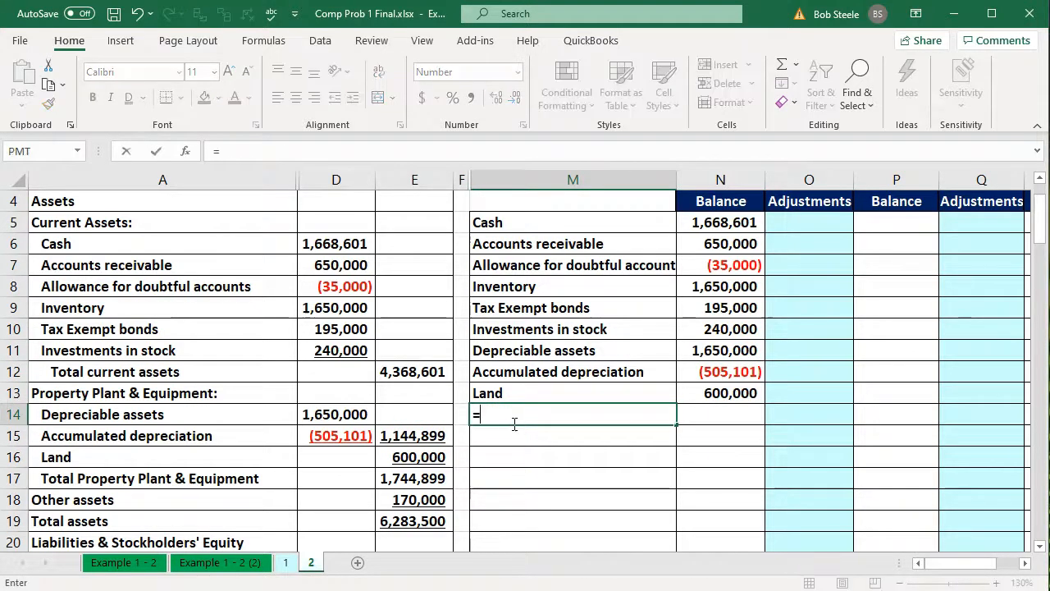
key(Down)
key(Down)
key(Down)
key(Down)
key(Left)
key(Left)
key(Left)
key(Left)
key(Return)
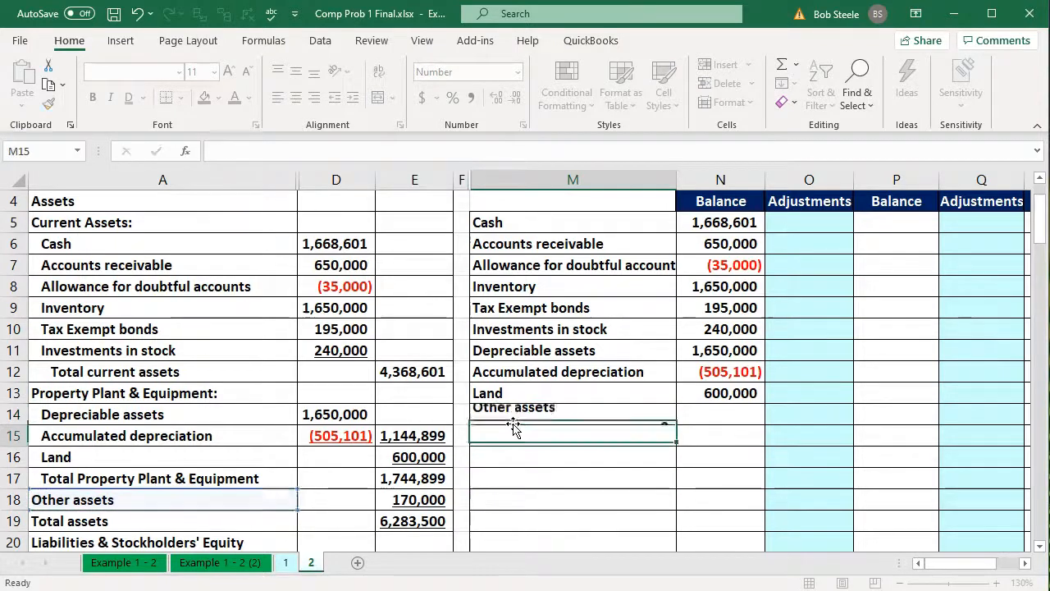
Enter a formula in N14 linking the Other assets balance to the amount in E18
key(Right)
key(Up)
text(=)
key(Left)
key(Left)
key(Left)
key(Down)
key(Down)
key(Down)
key(Down)
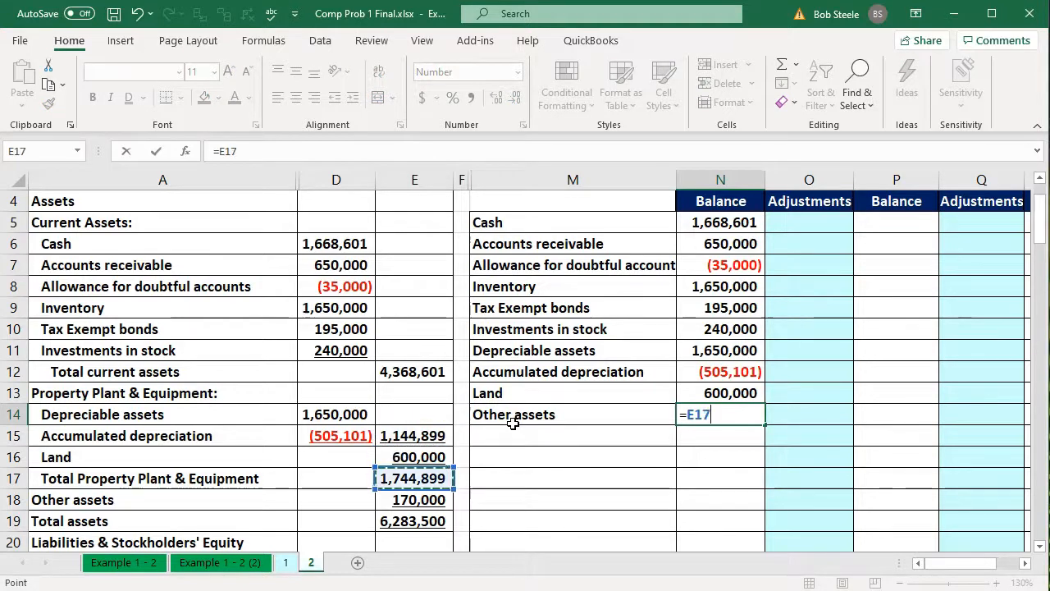
key(Return)
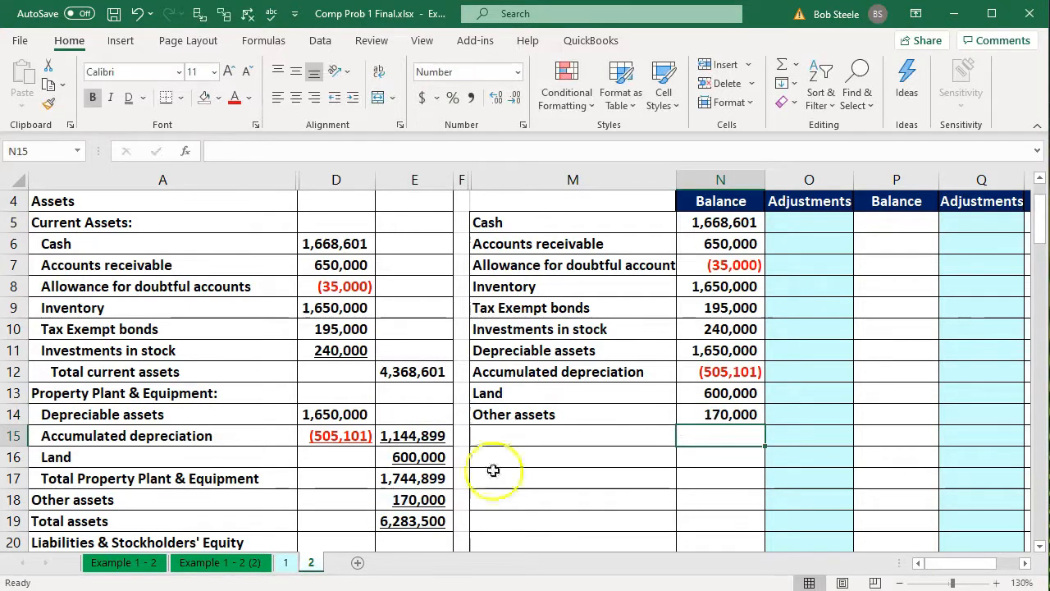
Check the sum of N5:N14 against the balance sheet's Total assets in E19
click(420, 520)
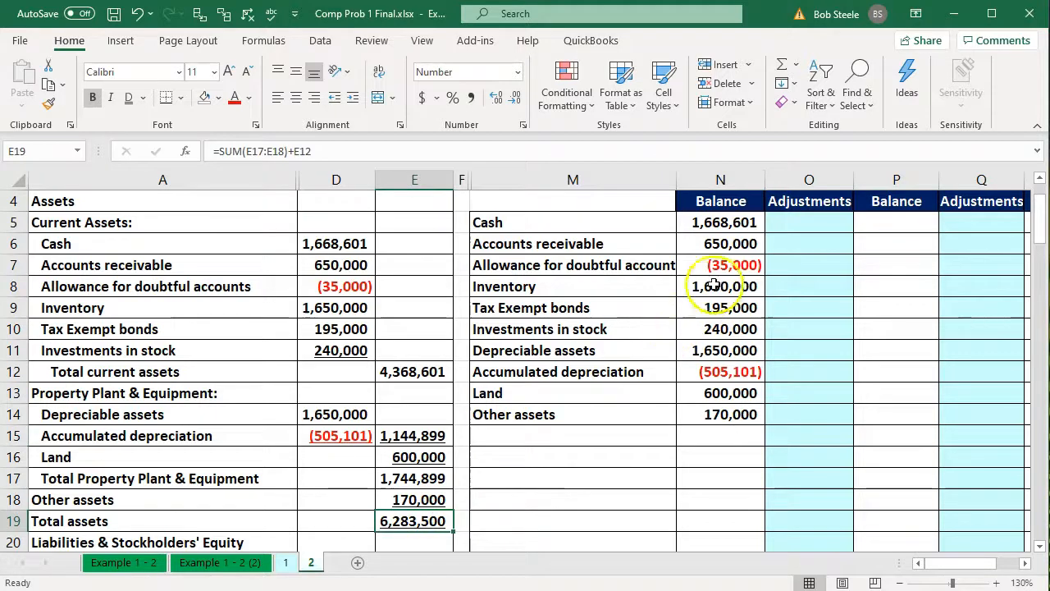
click(693, 228)
drag(693, 228, 696, 408)
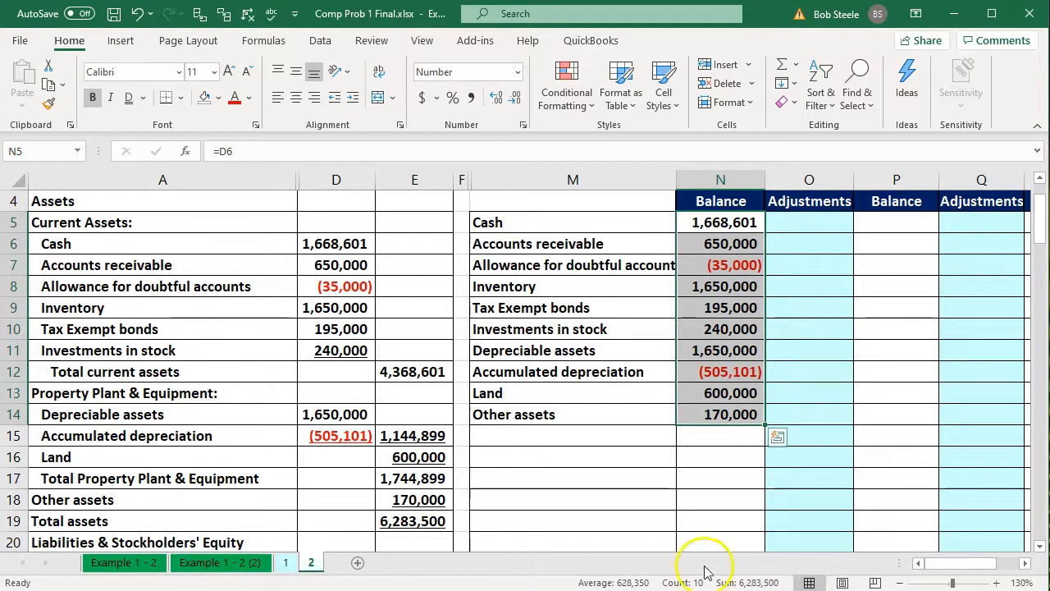
click(420, 523)
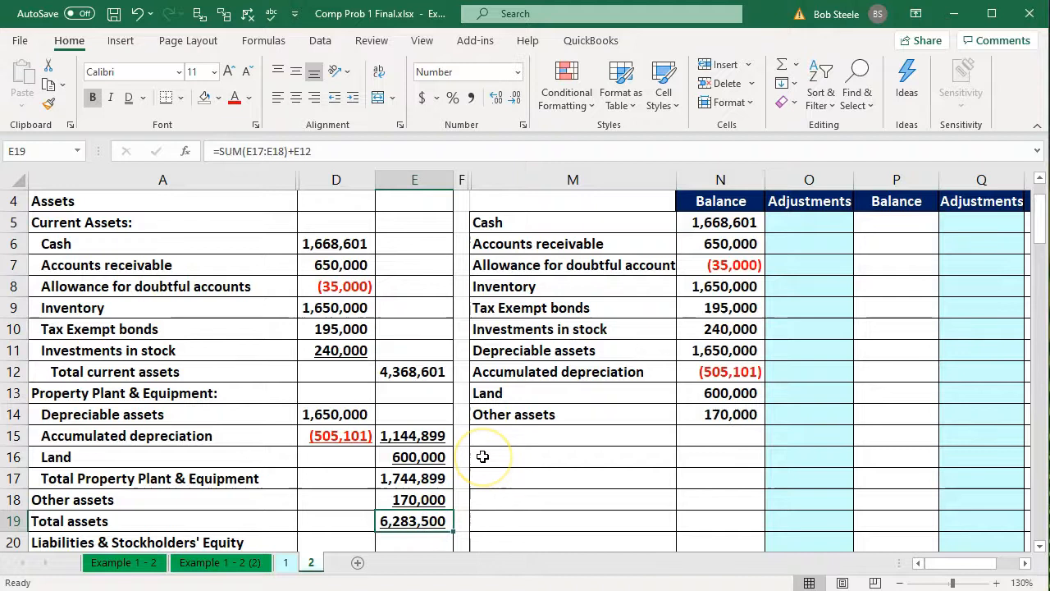
Enter a formula in M15 linking the account name to the Accounts payable label in A22
scroll(482, 456, down, 3)
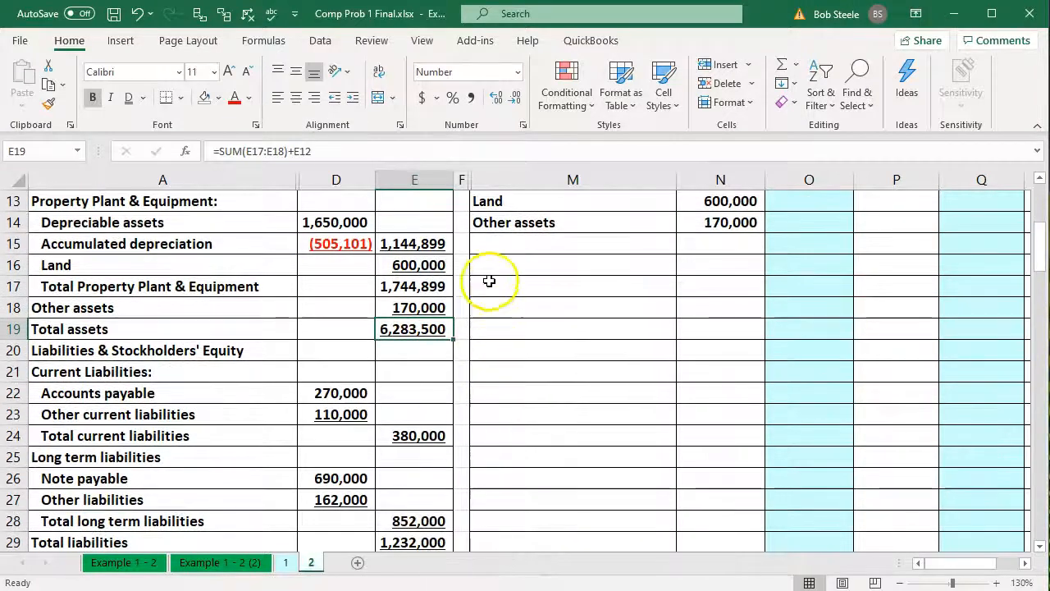
click(495, 248)
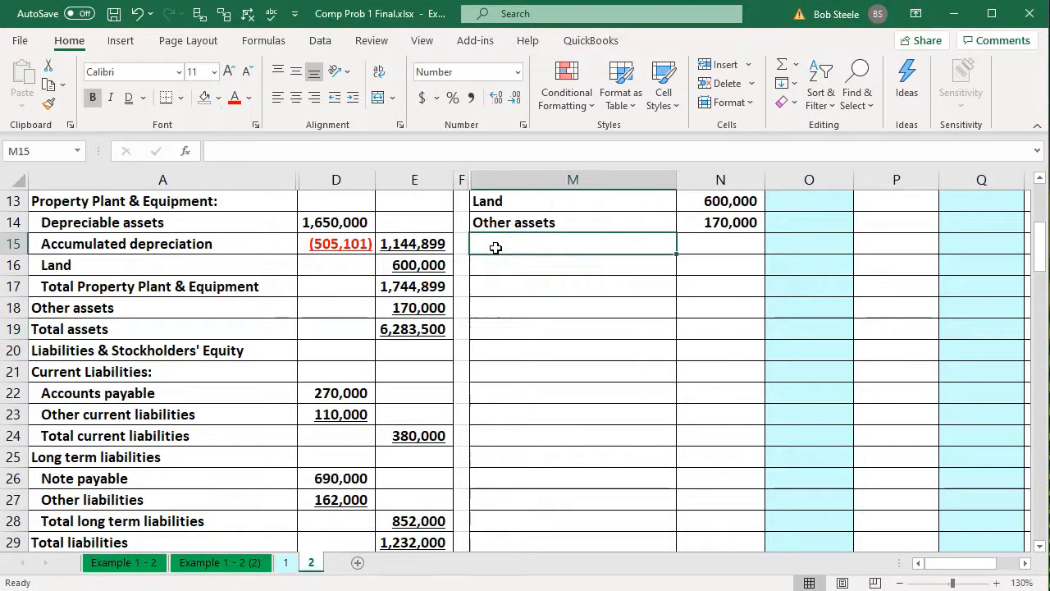
text(=)
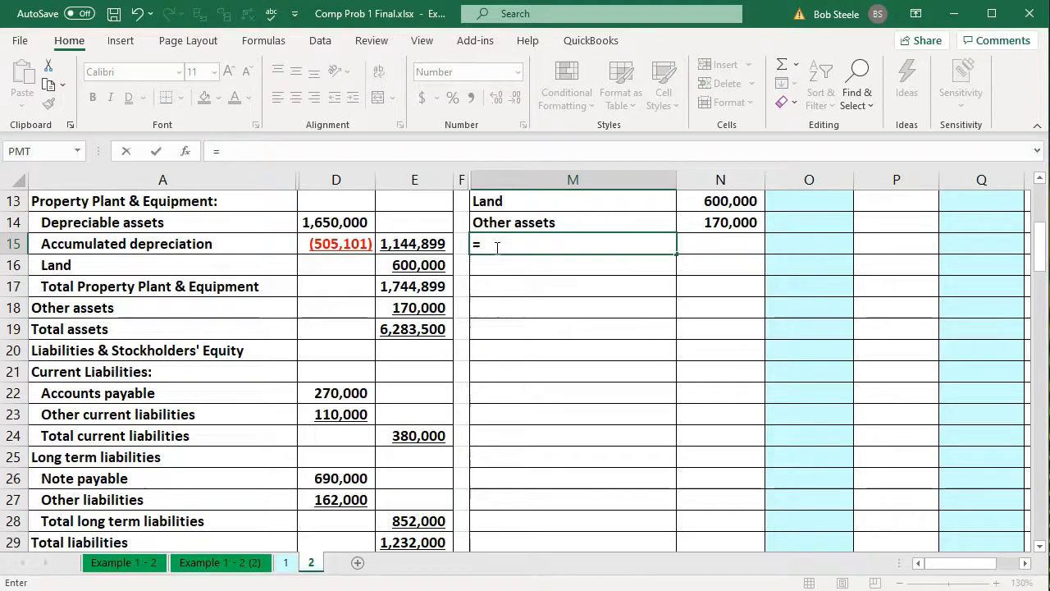
key(Down)
key(Down)
key(Down)
key(Down)
key(Down)
key(Down)
key(Down)
key(Left)
key(Left)
key(Left)
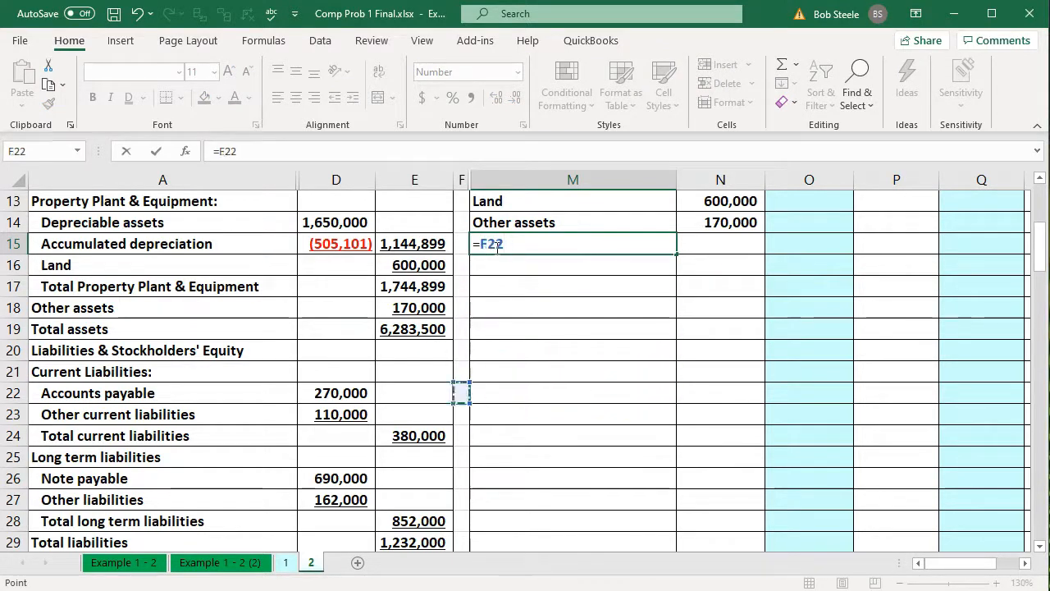
key(Left)
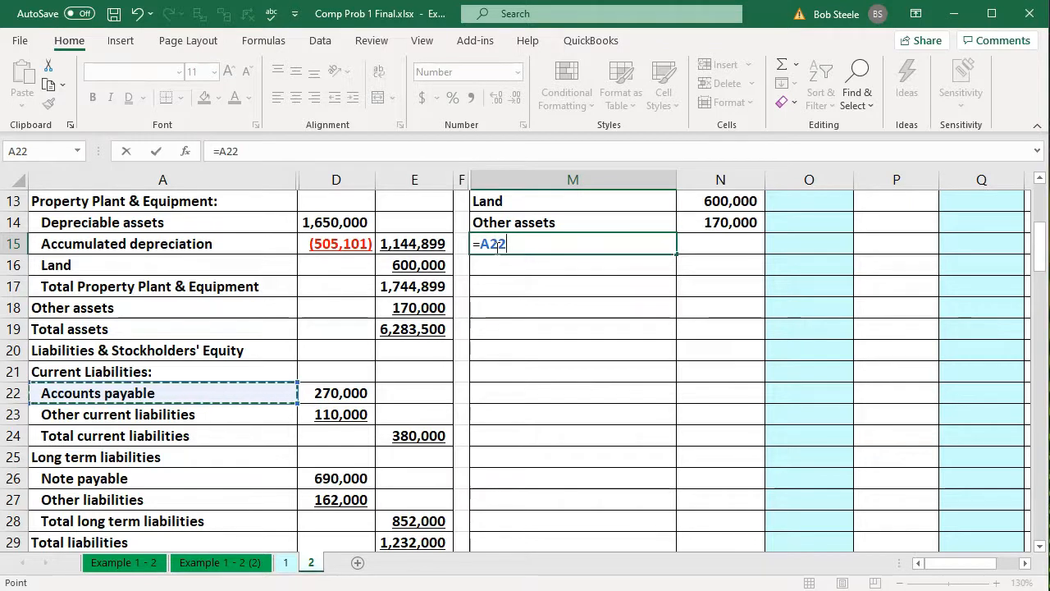
key(Return)
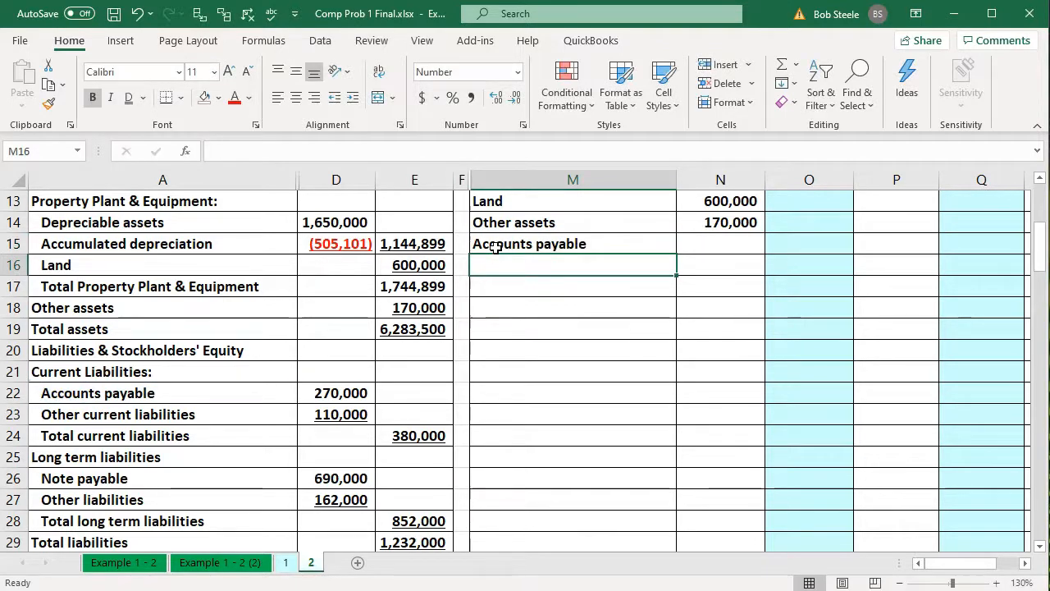
Enter the formula =-D22 in N15 to bring in the Accounts payable balance as a negative credit amount
key(Right)
key(Up)
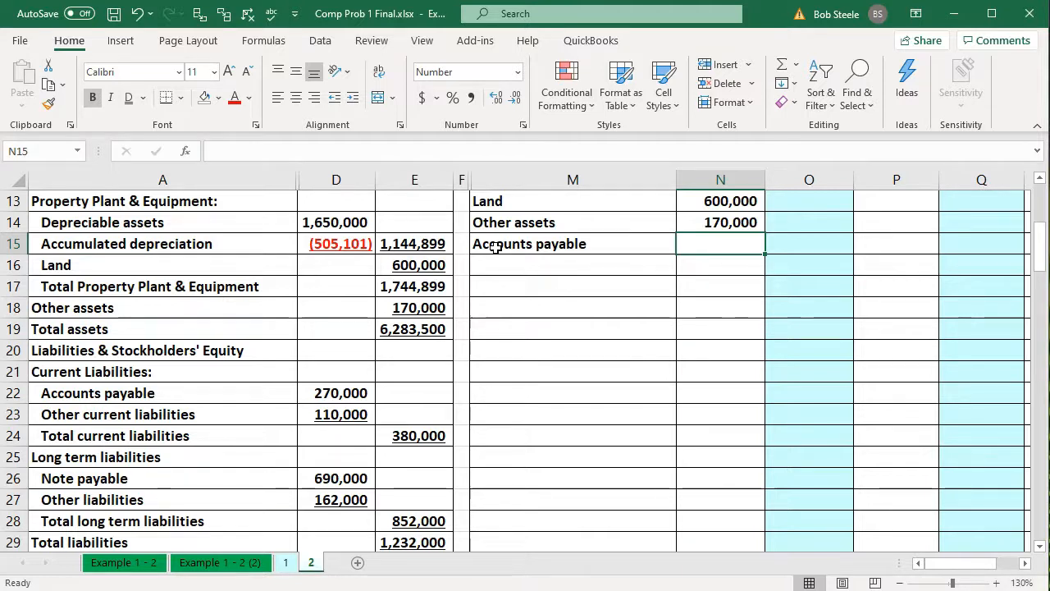
text(-)
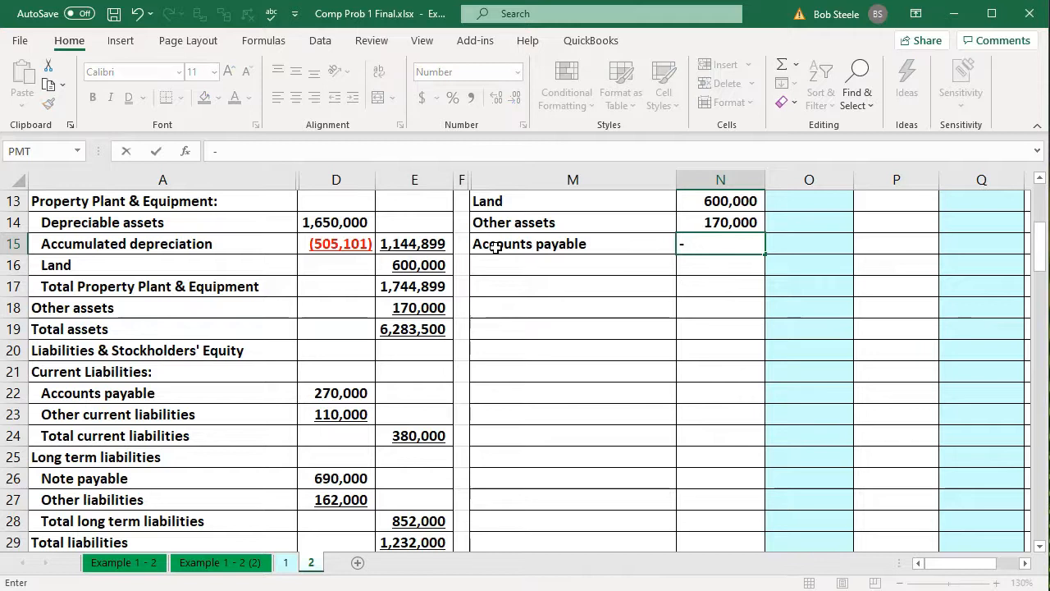
key(Down)
key(Down)
key(Down)
key(Down)
key(Down)
key(Left)
key(Left)
key(Left)
key(Left)
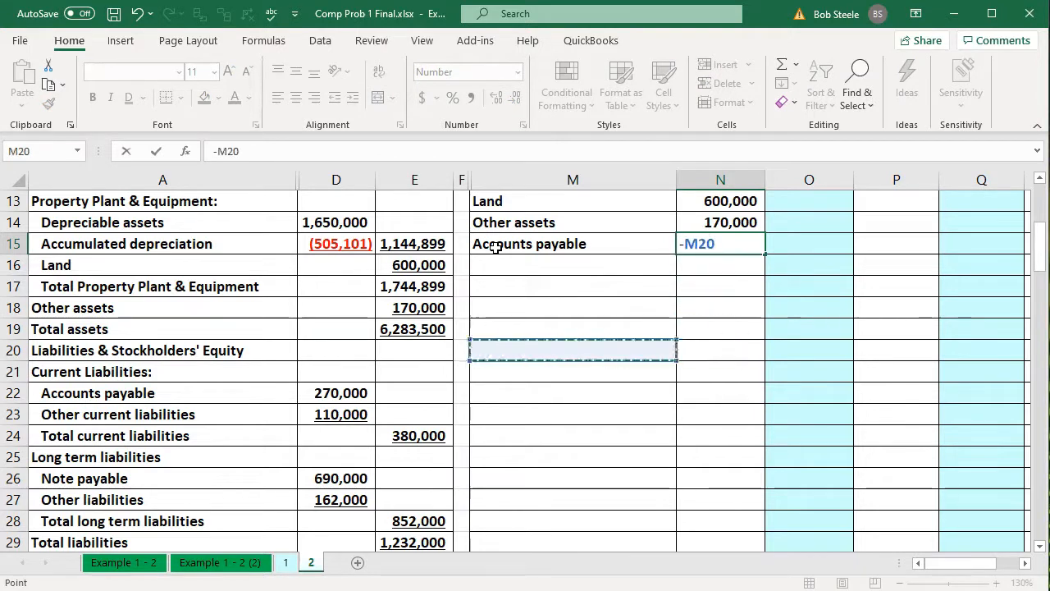
key(Down)
key(Down)
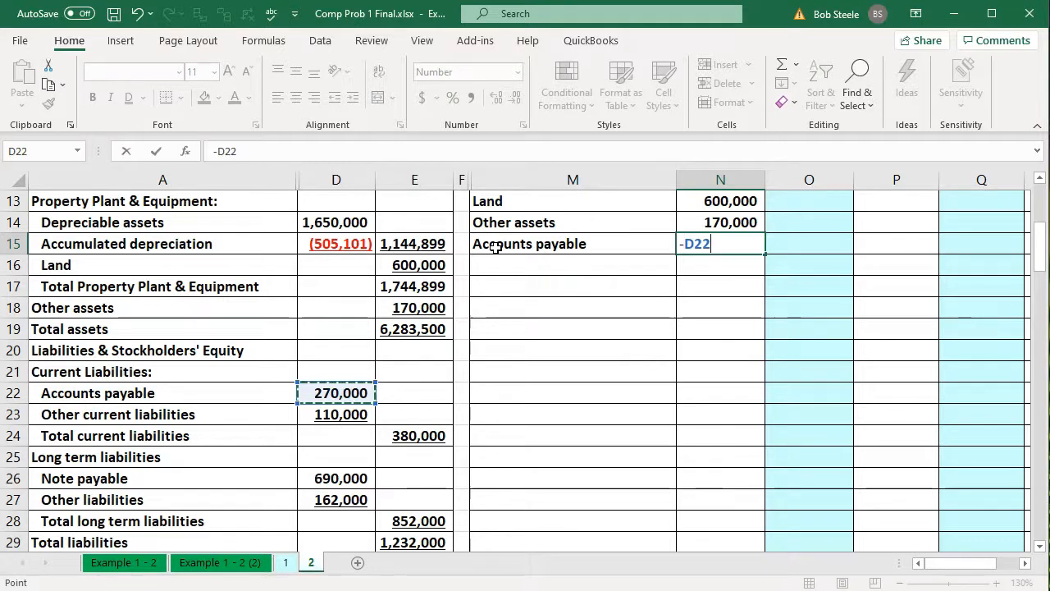
key(Return)
key(Up)
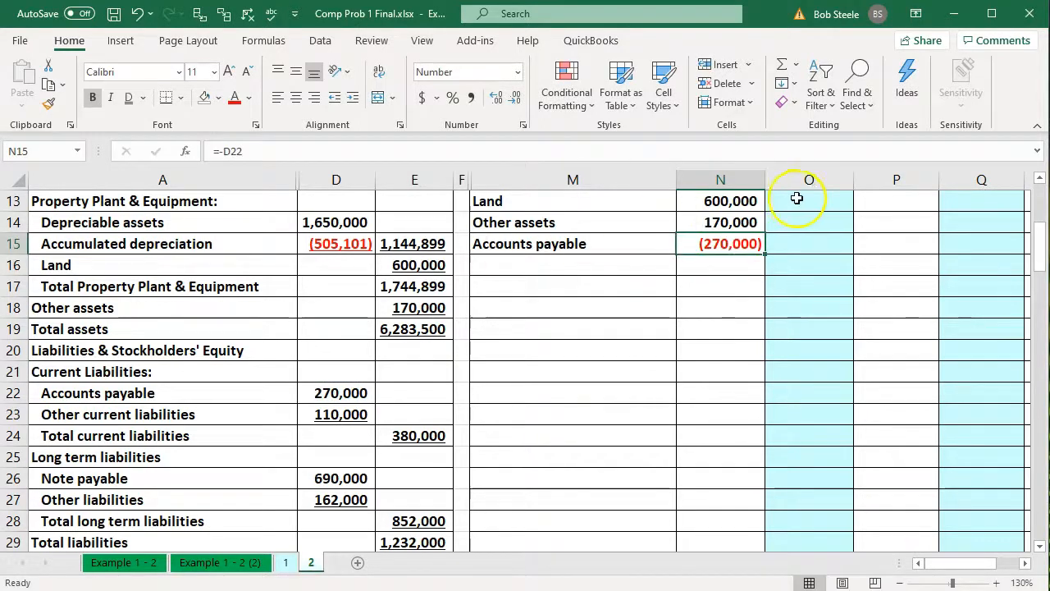
double_click(726, 245)
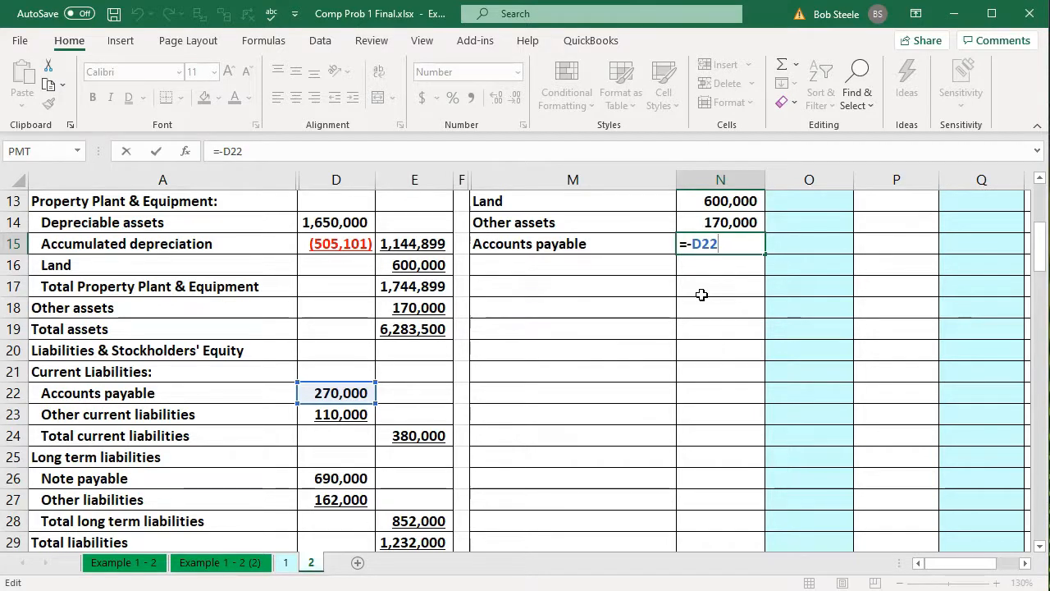
key(Return)
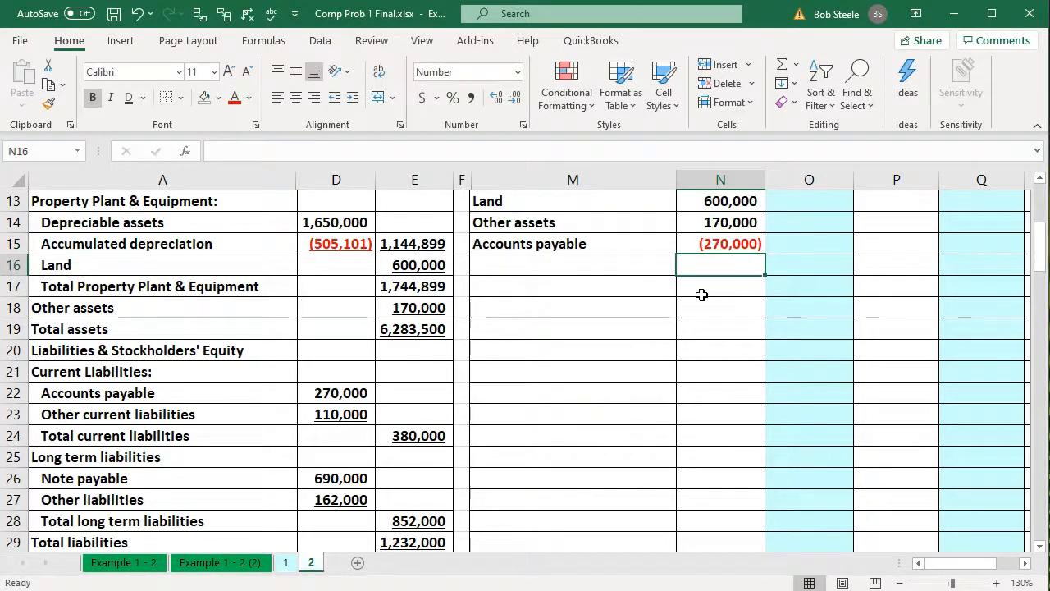
Fill the Accounts payable name and balance formulas in M15 and N15 down to row 16
click(658, 249)
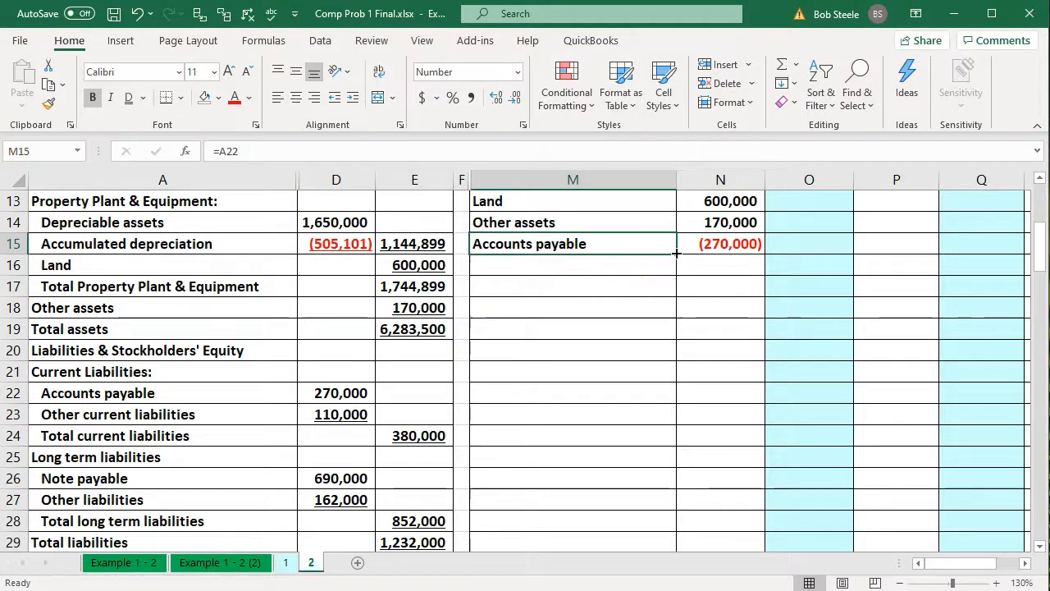
drag(675, 255, 672, 277)
click(742, 249)
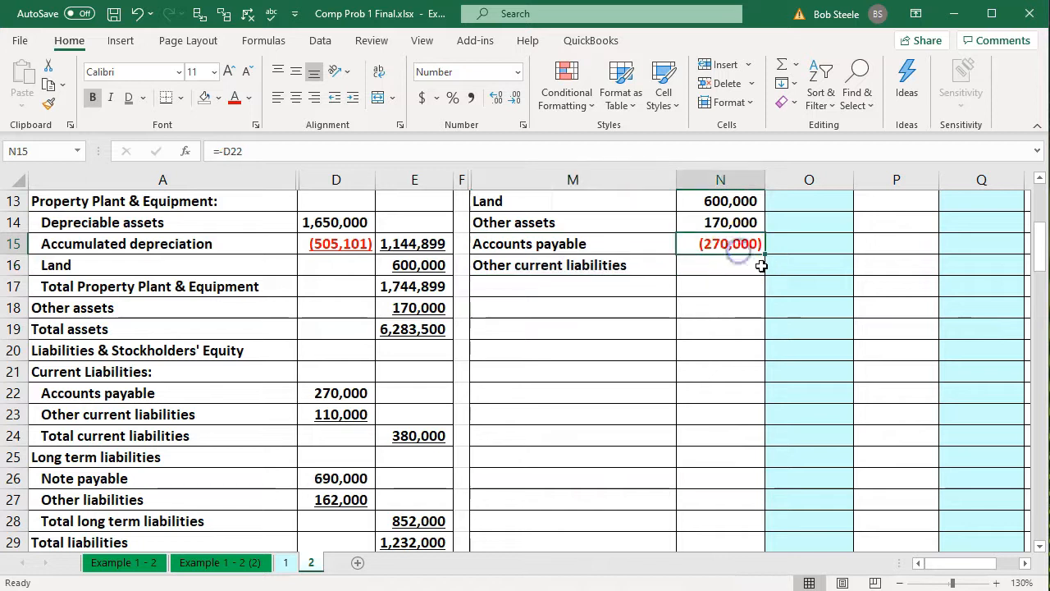
drag(767, 255, 761, 272)
Link M17 to the Note payable label in A26 and fill that formula down to M18
click(592, 288)
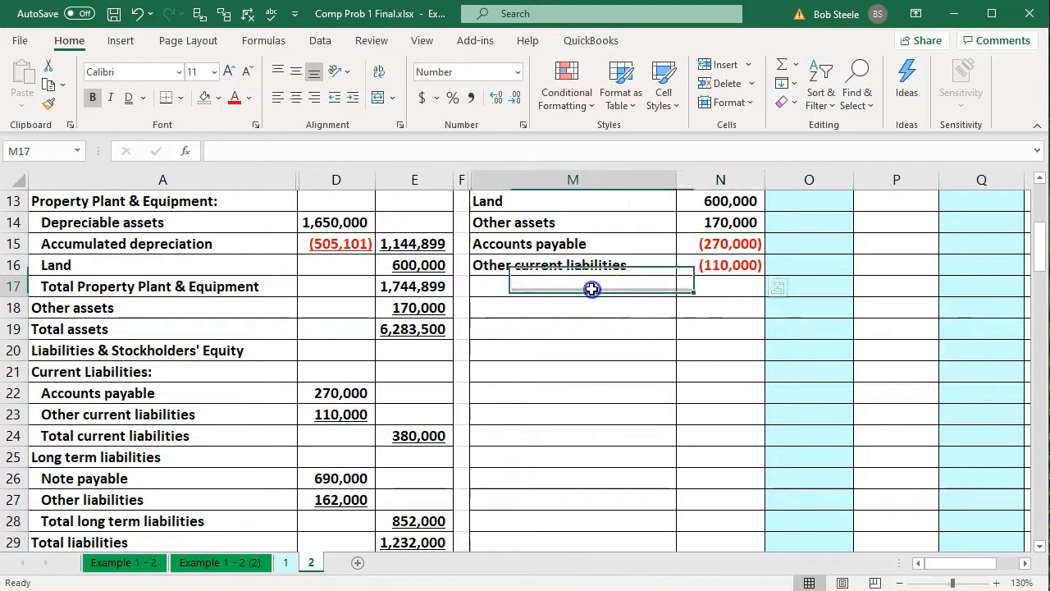
text(=)
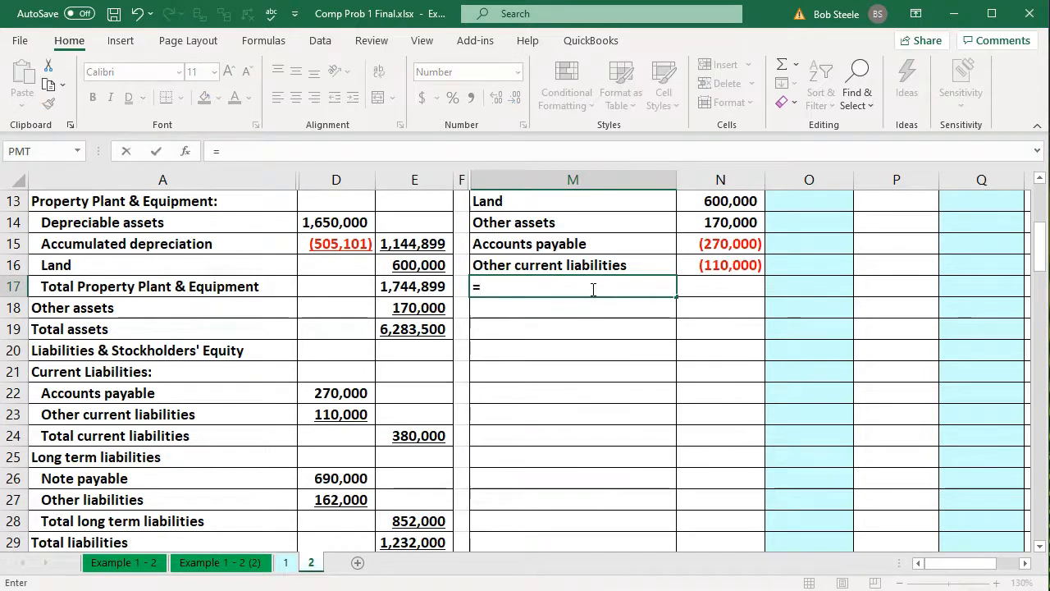
key(Down)
key(Down)
key(Down)
key(Down)
key(Down)
key(Down)
key(Down)
key(Down)
key(Down)
key(Down)
key(Left)
key(Left)
key(Left)
key(Left)
key(Up)
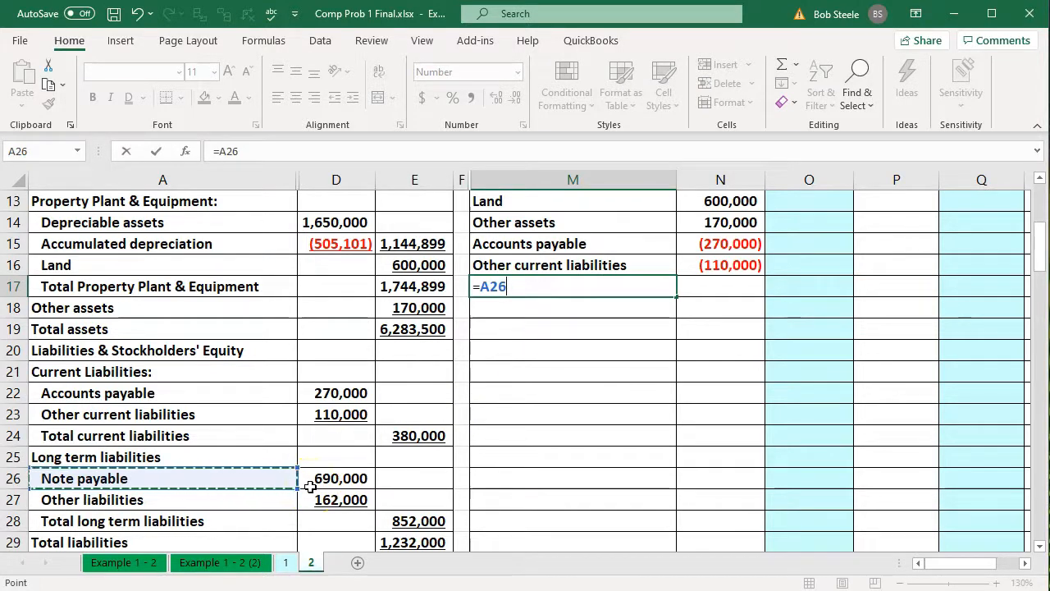
key(Return)
click(607, 291)
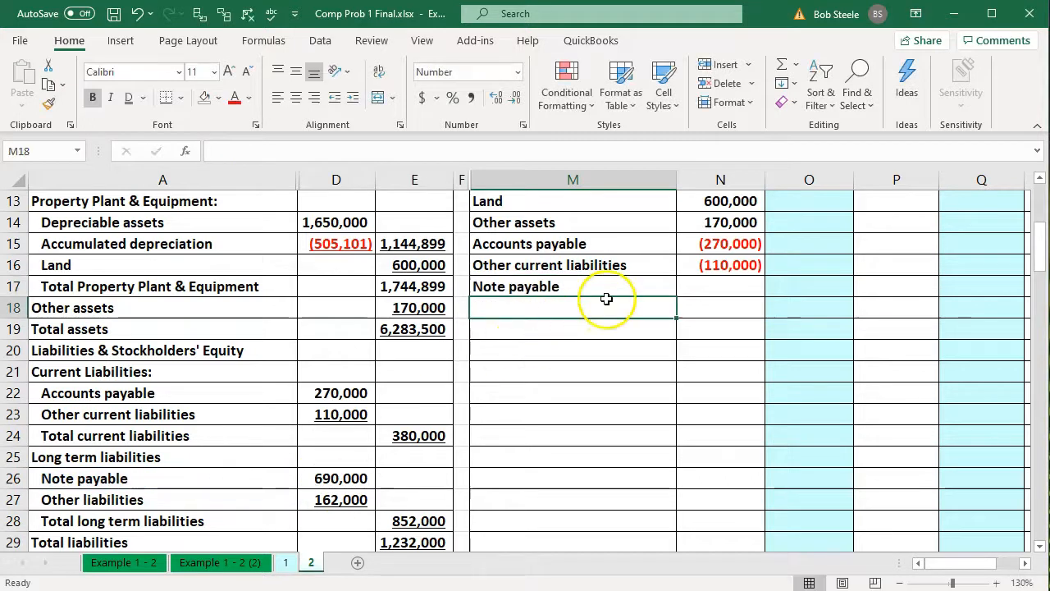
drag(677, 298, 678, 318)
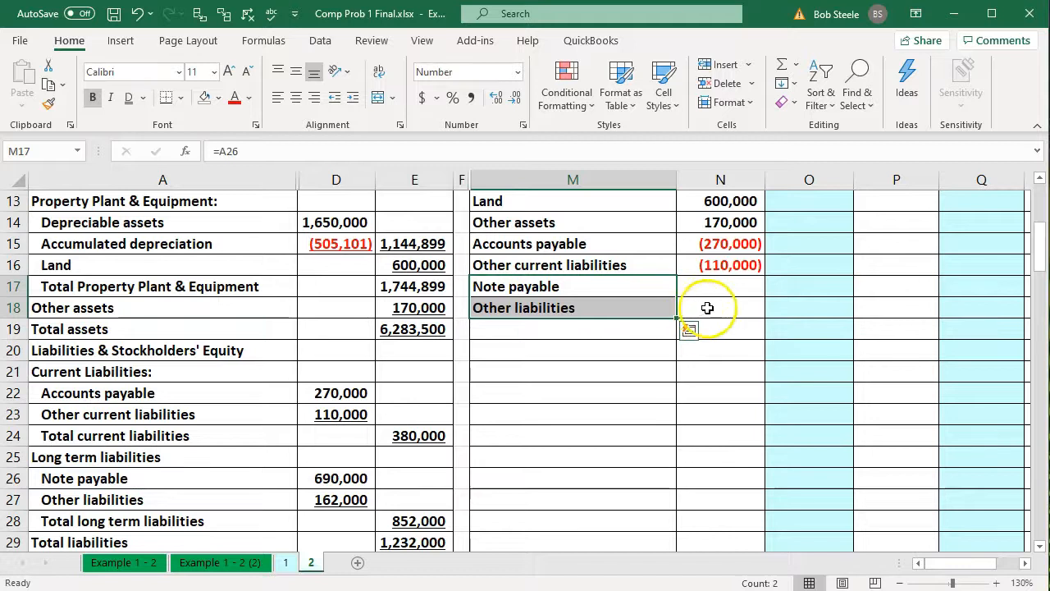
Enter =-D26 in N17 for the Note payable credit balance and fill the formula down to N18
click(712, 296)
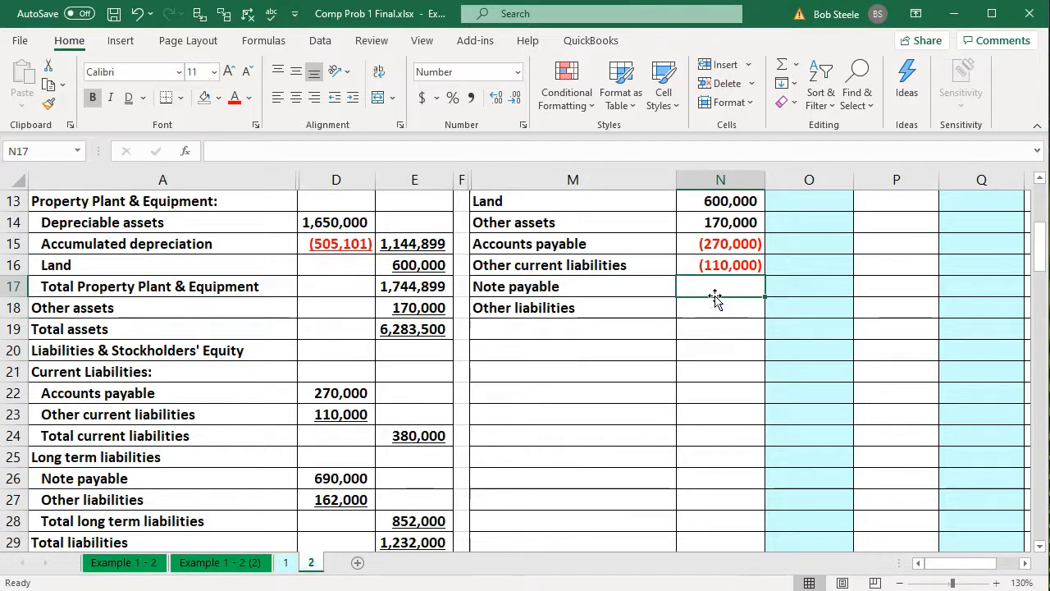
text(-)
key(Down)
key(Down)
key(Down)
key(Down)
key(Down)
key(Down)
key(Down)
key(Down)
key(Down)
key(Left)
key(Left)
key(Left)
key(Left)
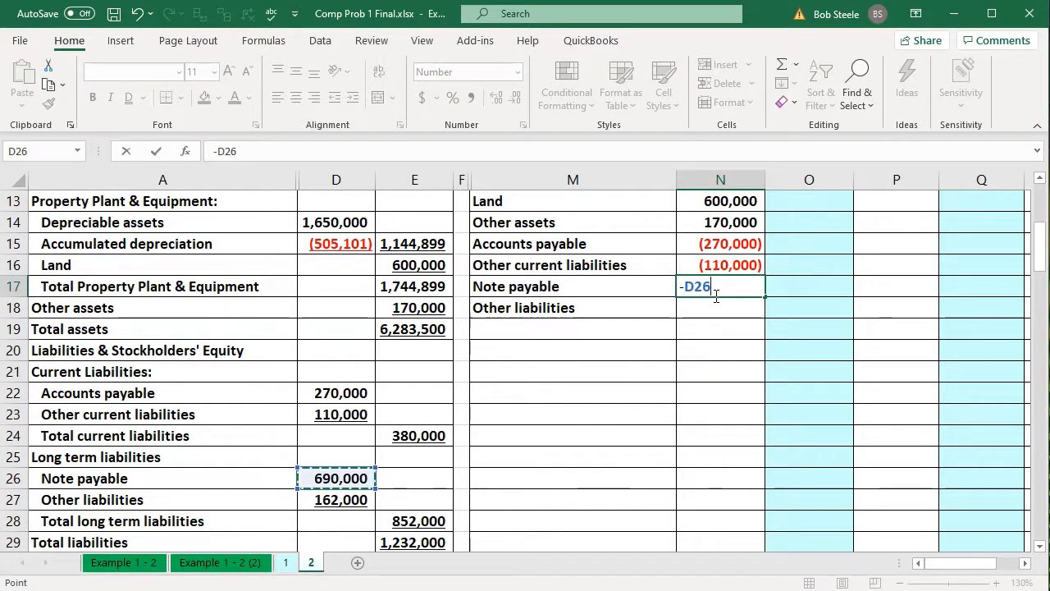
key(Return)
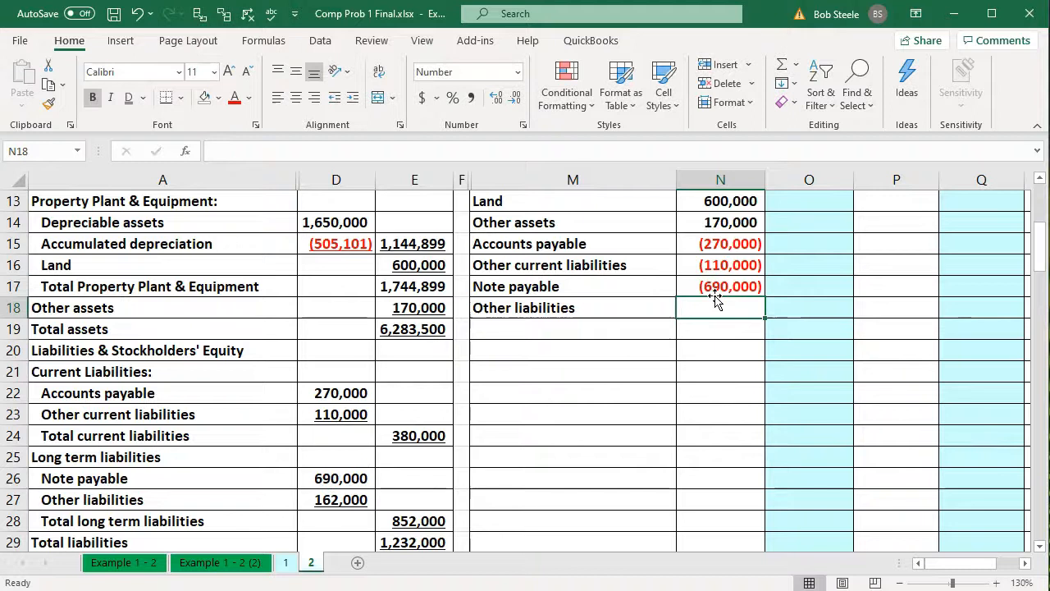
click(726, 289)
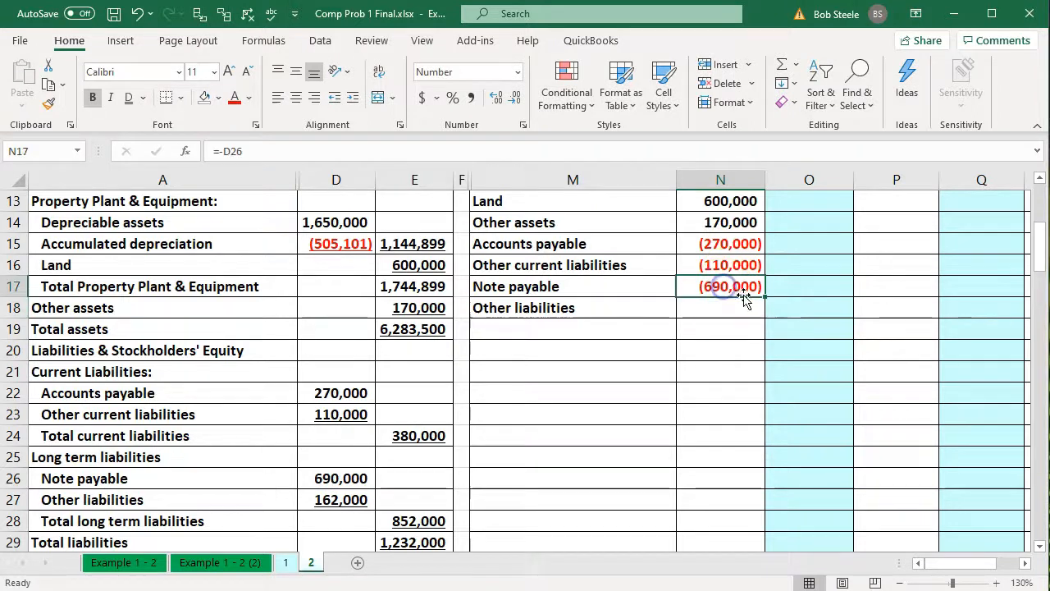
drag(765, 296, 763, 312)
Check the sum of N15:N18 against the balance sheet's Total liabilities in E29 and review the stockholders' equity section
click(604, 332)
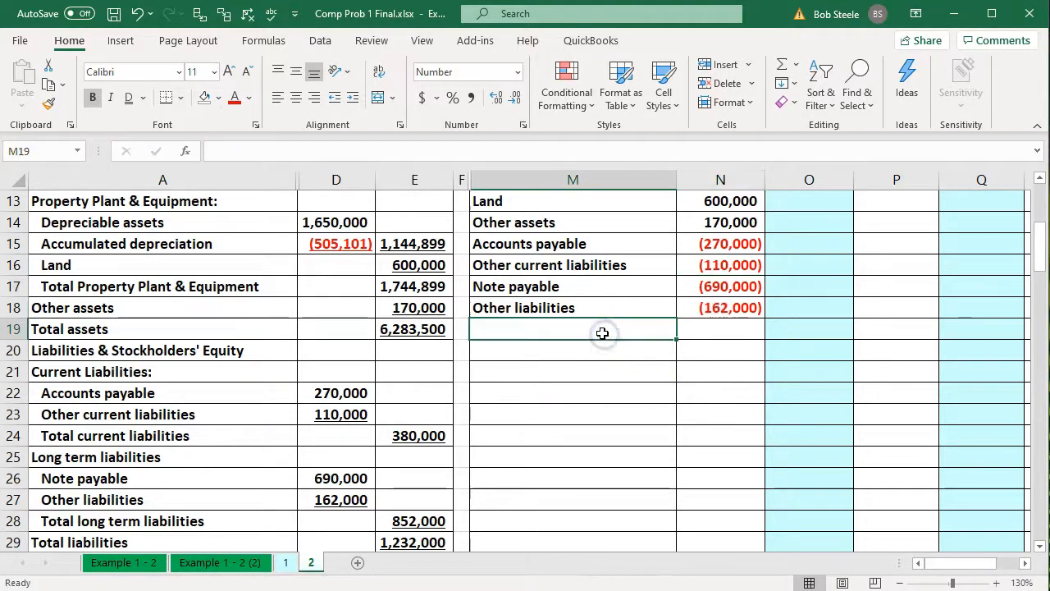
scroll(602, 333, down, 1)
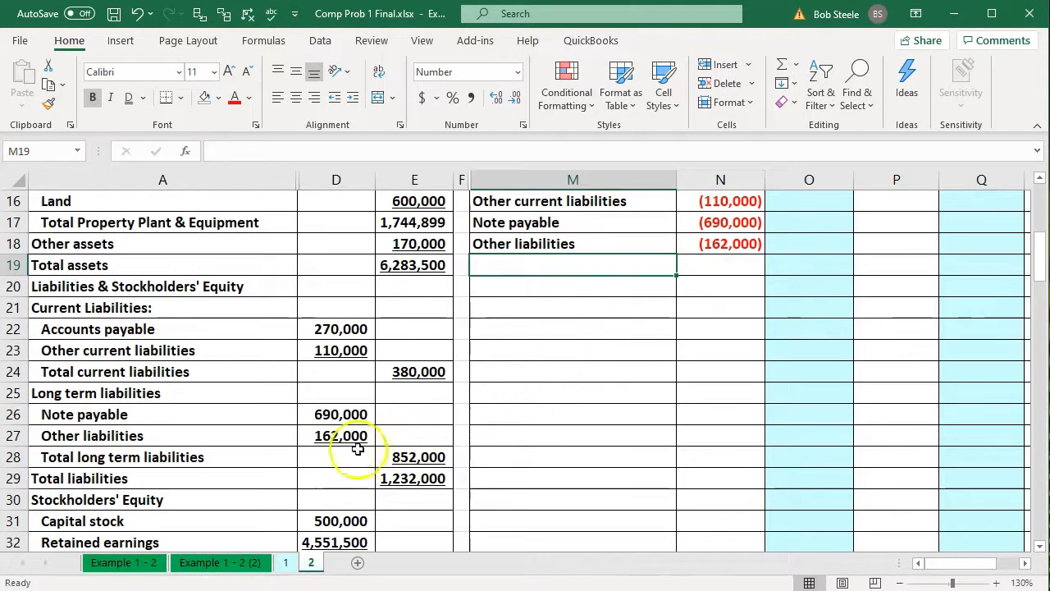
scroll(559, 448, up, 1)
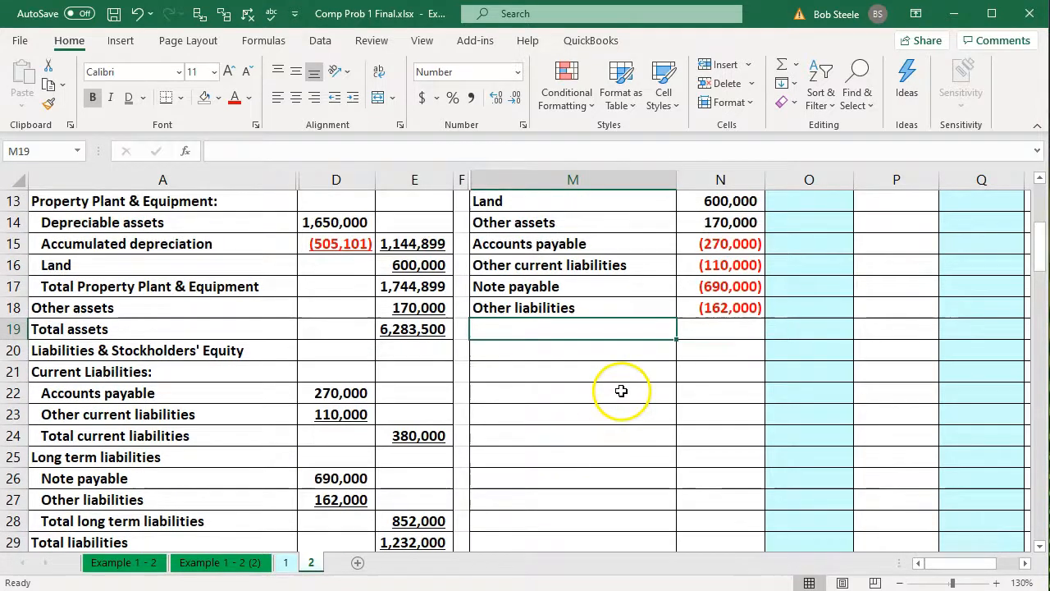
drag(732, 246, 735, 300)
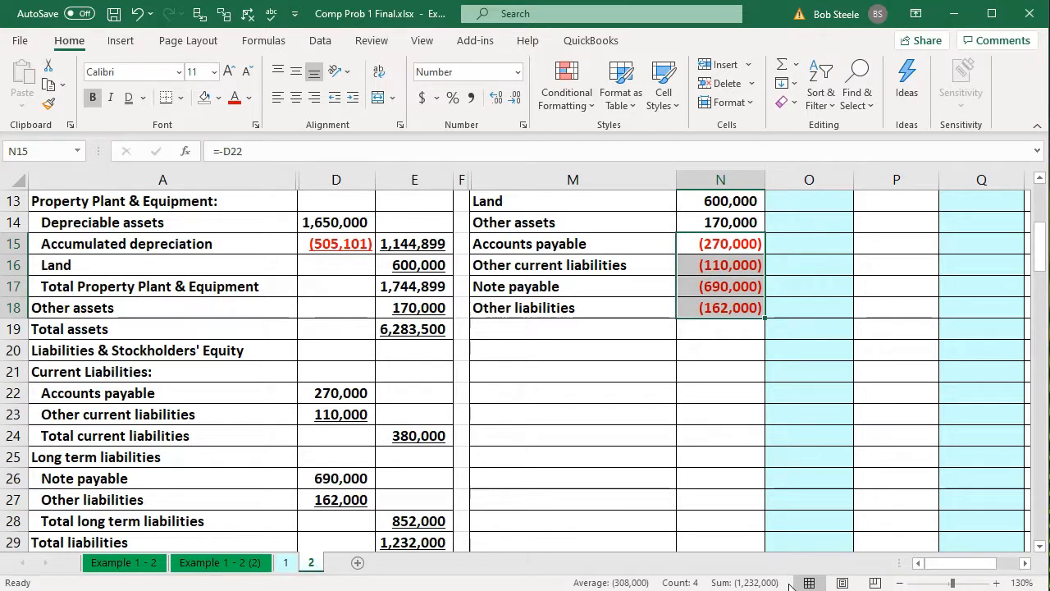
click(415, 542)
scroll(426, 490, down, 2)
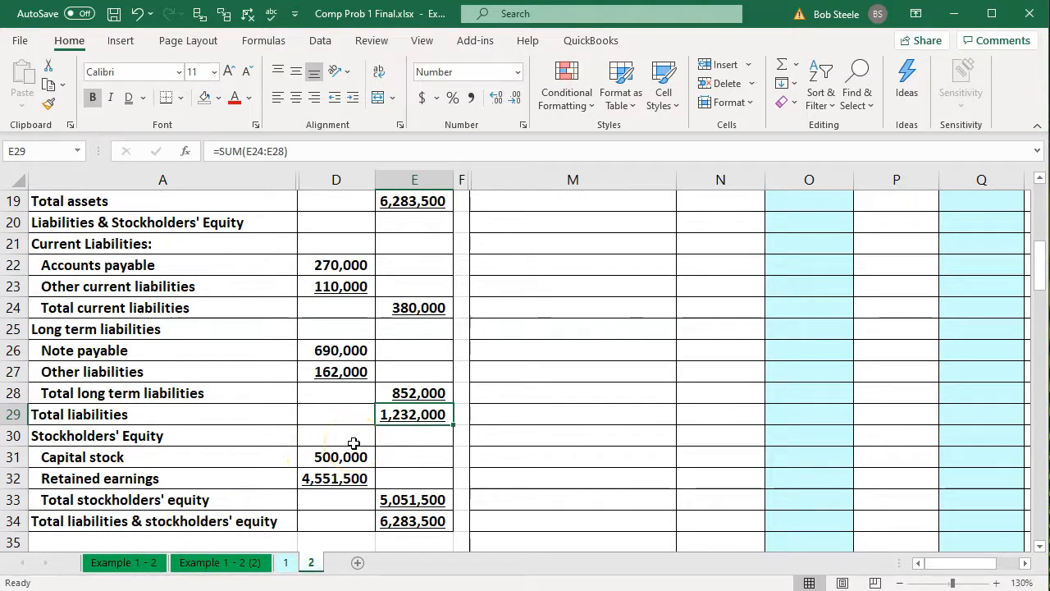
scroll(537, 410, up, 2)
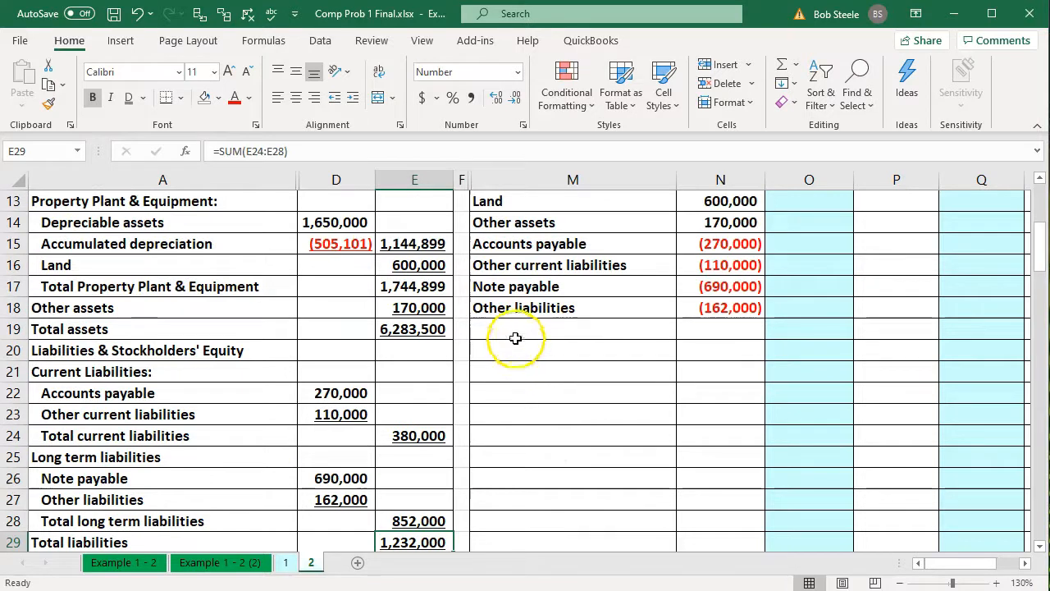
Link M19 to the Capital stock label in A31 and fill that formula down to M20
click(515, 338)
text(=)
key(Down)
key(Down)
key(Down)
key(Down)
key(Down)
key(Down)
key(Down)
key(Down)
key(Down)
key(Down)
key(Down)
key(Down)
key(Down)
key(Down)
key(Down)
key(Left)
key(Left)
key(Left)
key(Left)
key(Up)
key(Up)
key(Up)
key(Return)
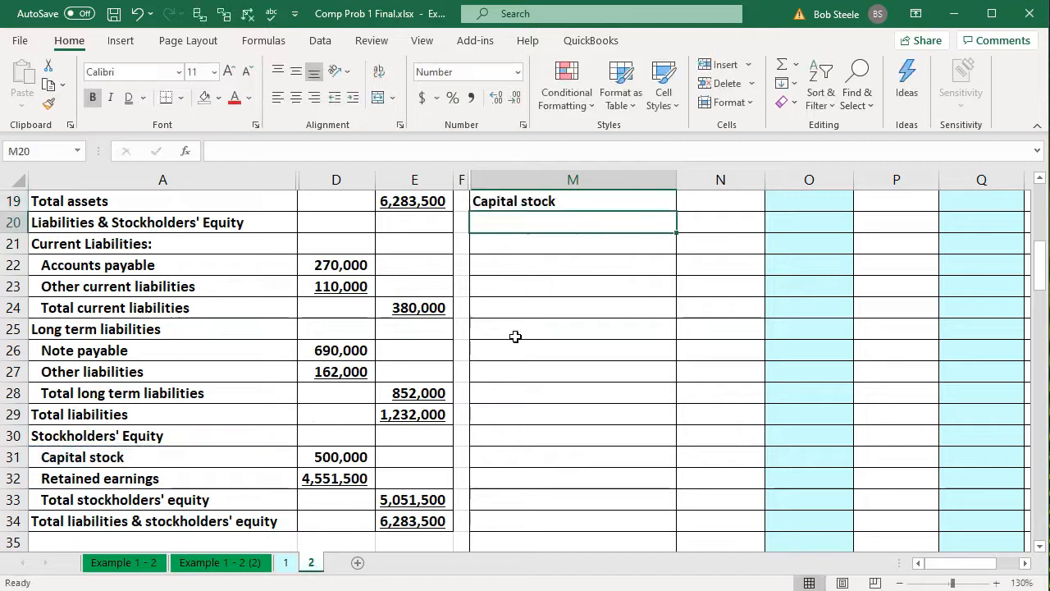
scroll(515, 336, up, 2)
click(591, 333)
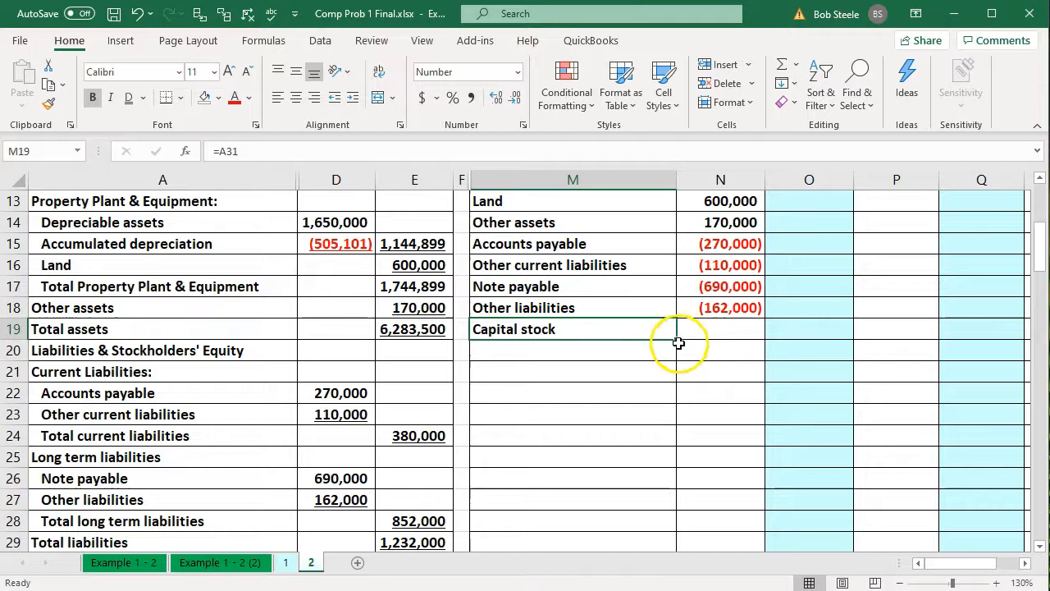
drag(678, 338, 677, 354)
Enter =-D31 in N19 for the Capital stock credit balance and fill the formula down to N20
click(705, 332)
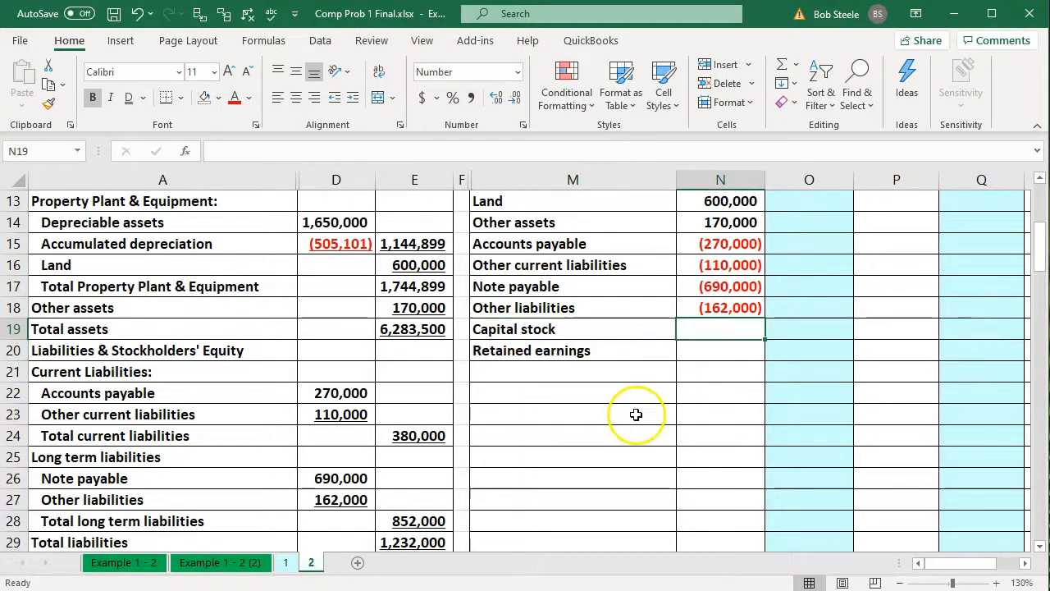
scroll(635, 414, down, 2)
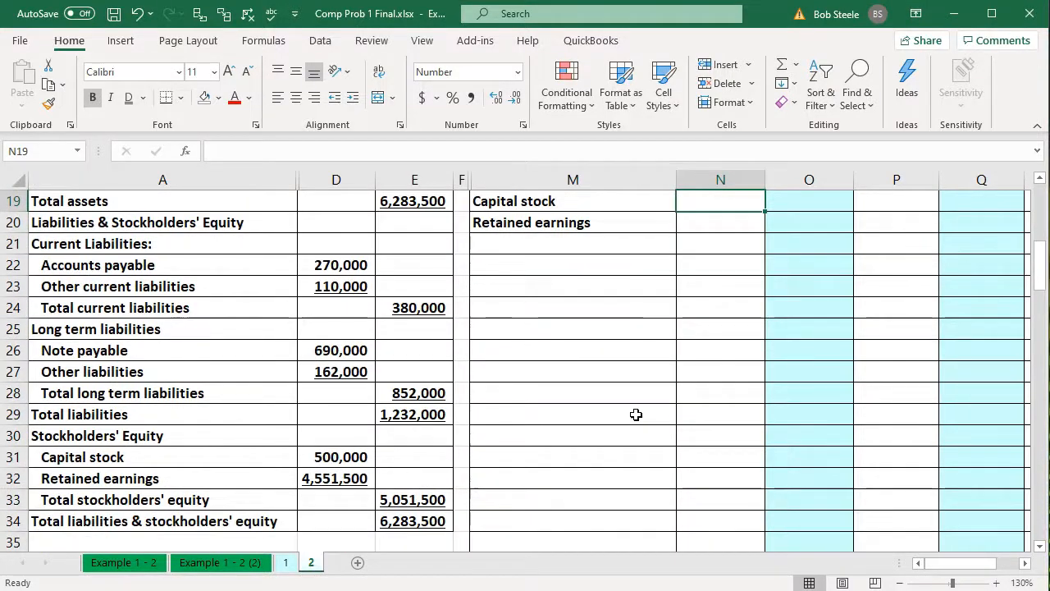
text(-)
key(Down)
key(Down)
key(Down)
key(Down)
key(Down)
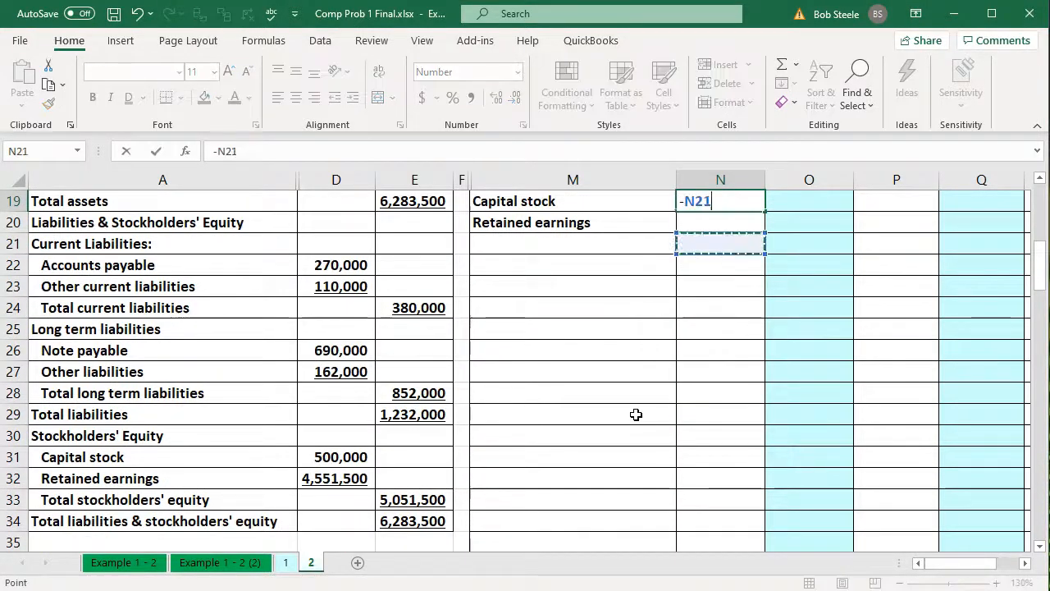
key(Down)
key(Down)
key(Down)
key(Down)
key(Down)
key(Down)
key(Down)
key(Left)
key(Left)
key(Left)
key(Left)
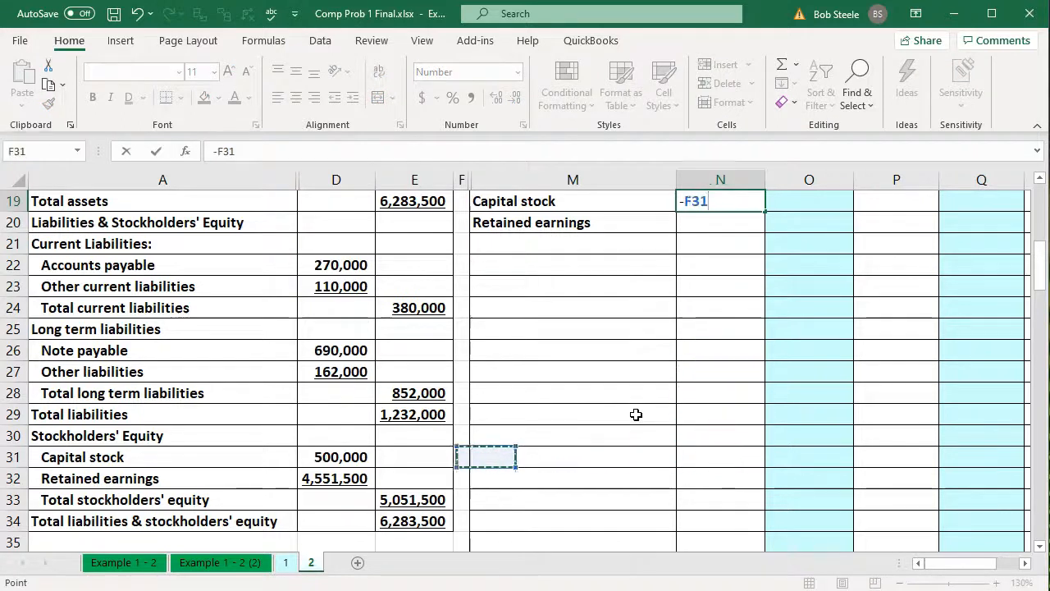
key(Return)
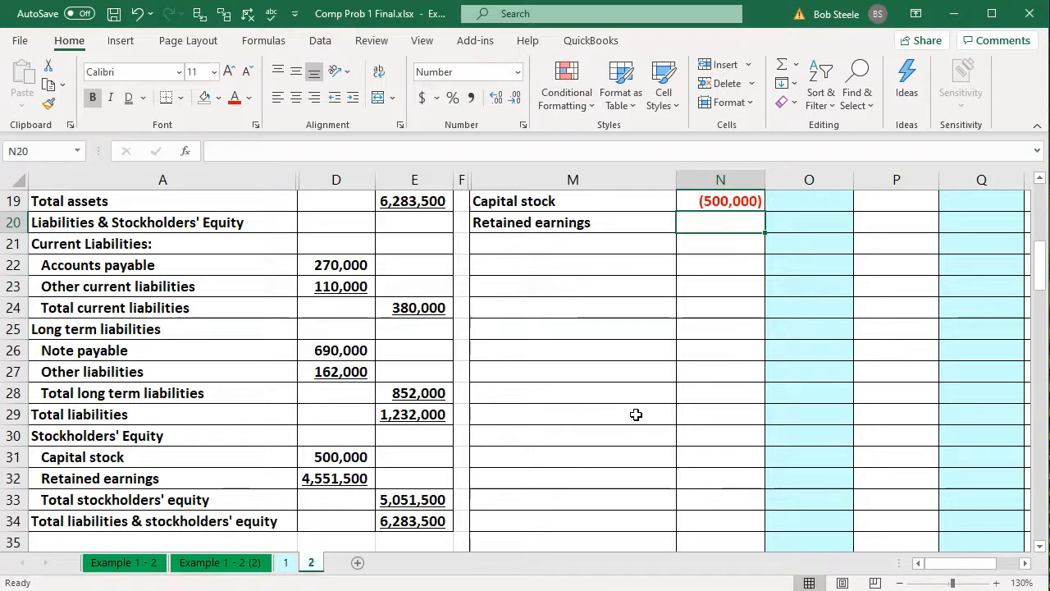
click(730, 202)
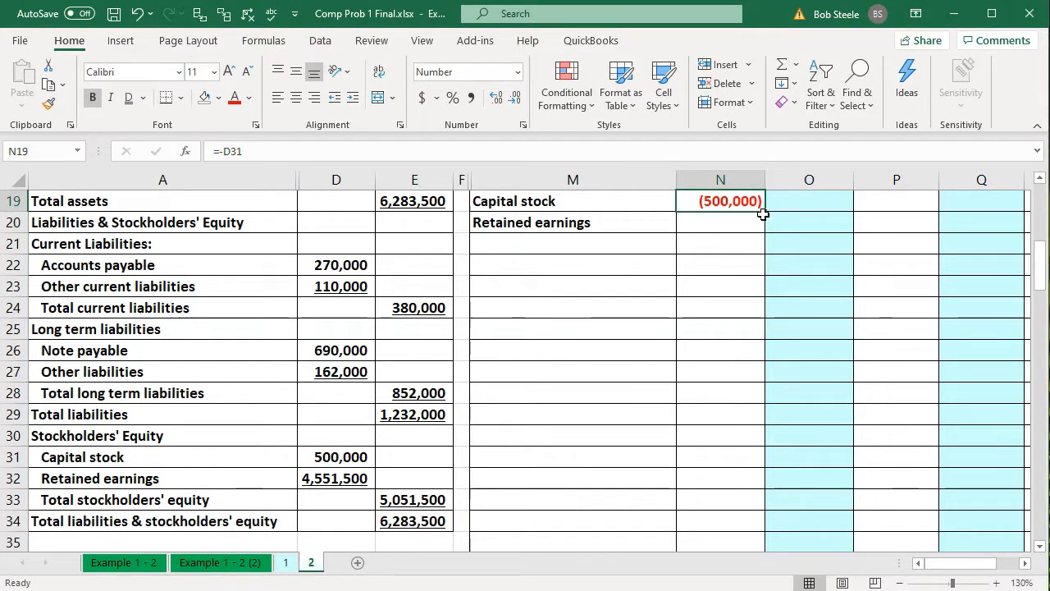
drag(766, 212, 762, 233)
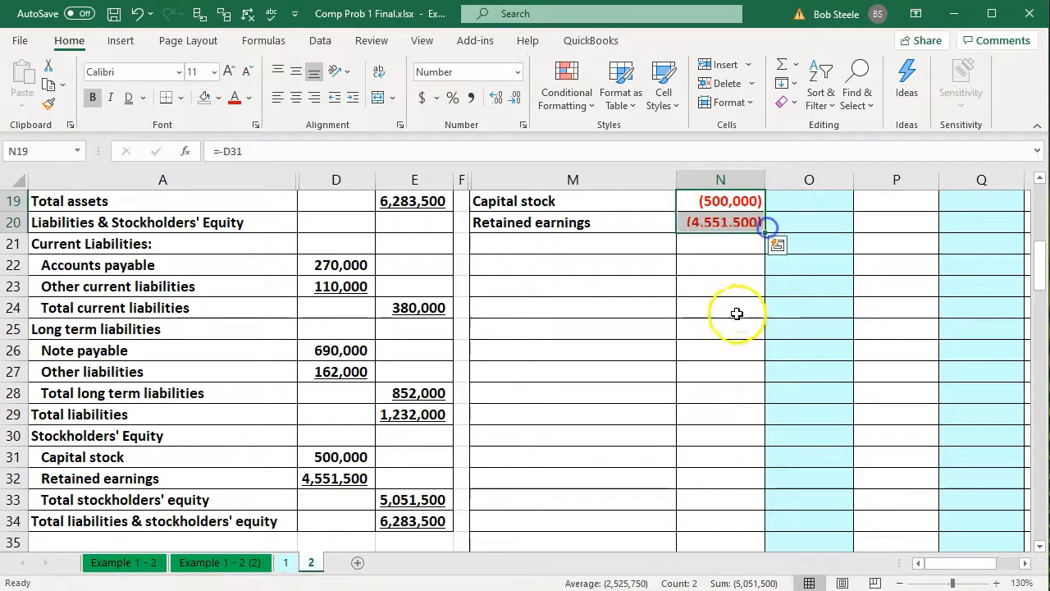
Check that the whole Trial Balance column nets out, and compare the sum of assets N5:N14 with the sum of N15:N20
click(694, 347)
scroll(694, 348, up, 6)
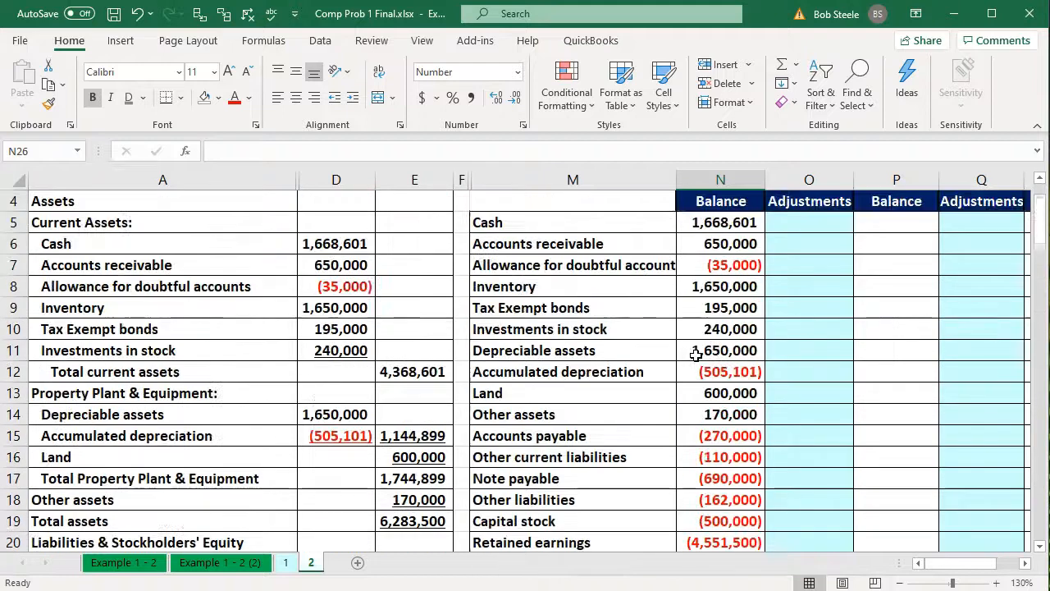
drag(705, 289, 725, 520)
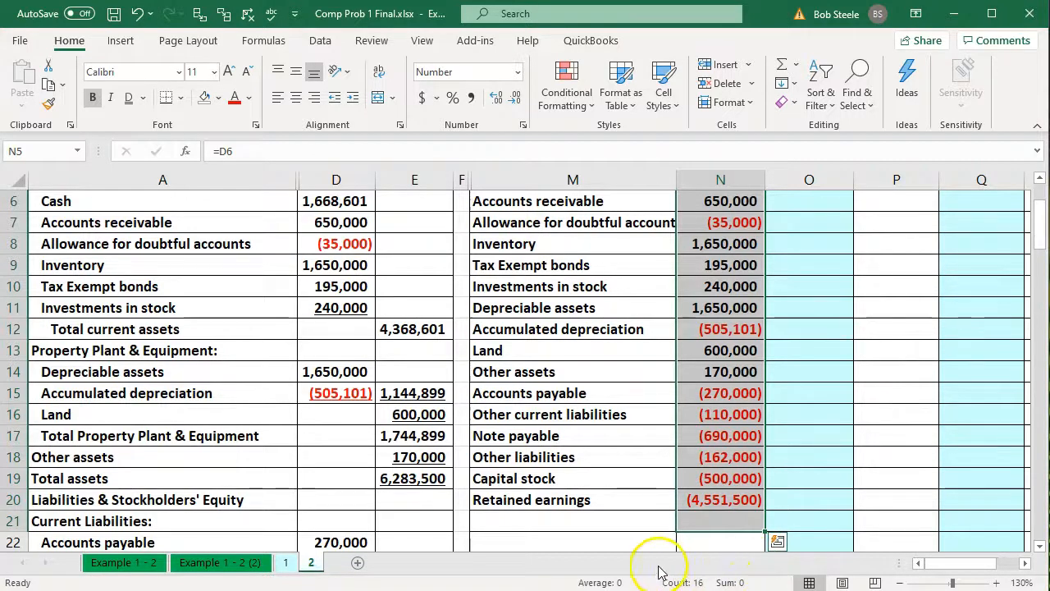
click(623, 513)
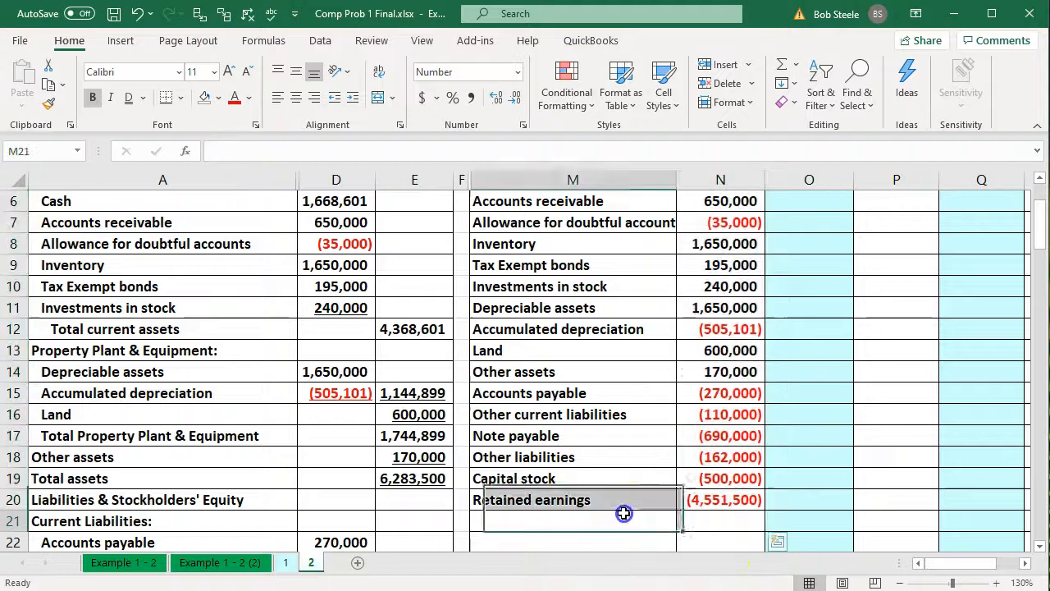
scroll(623, 512, up, 1)
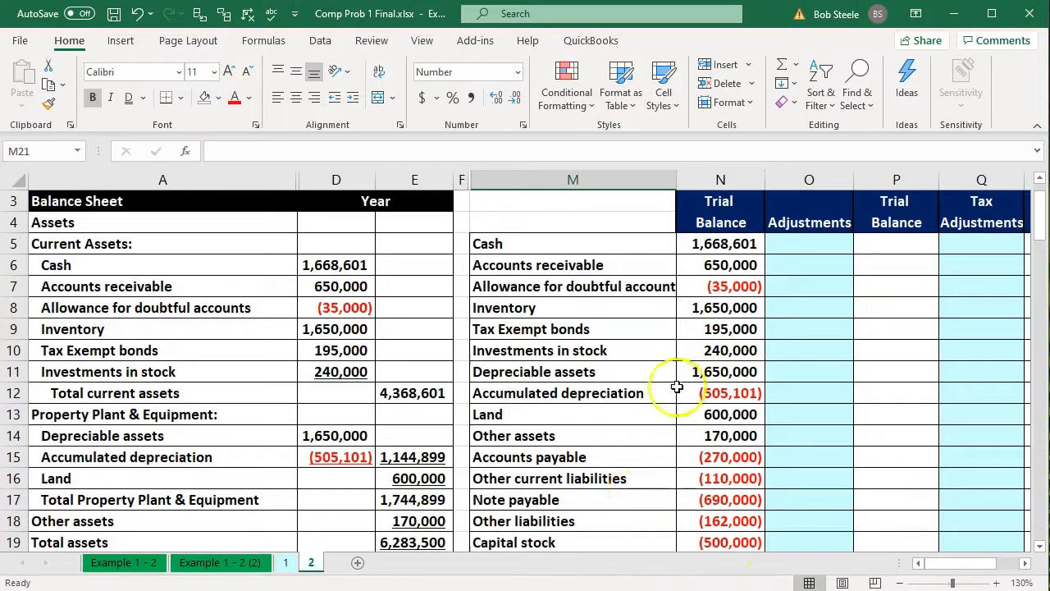
drag(720, 245, 710, 431)
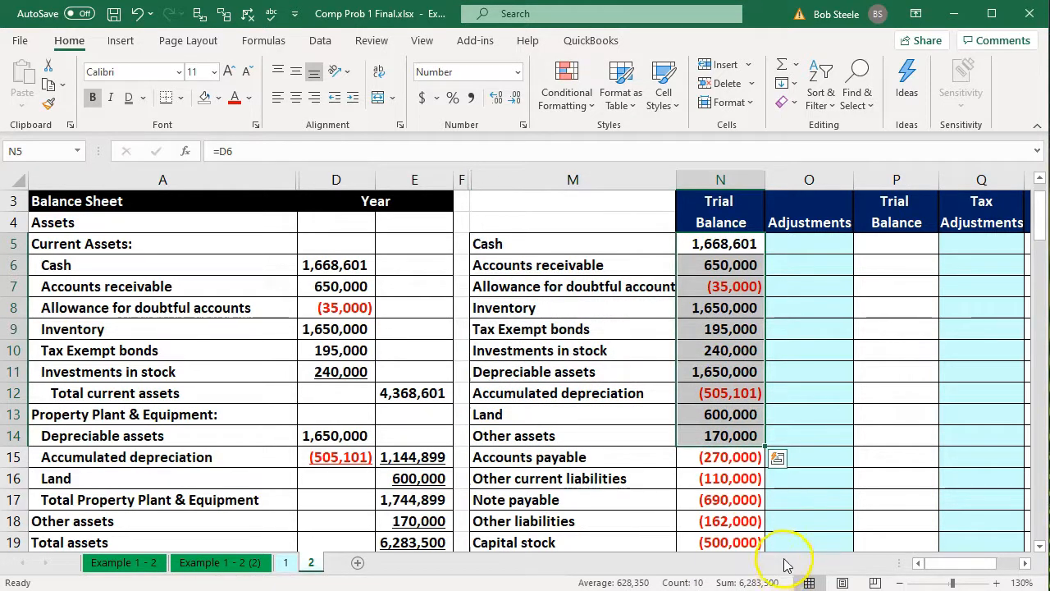
scroll(785, 506, down, 3)
drag(725, 267, 721, 371)
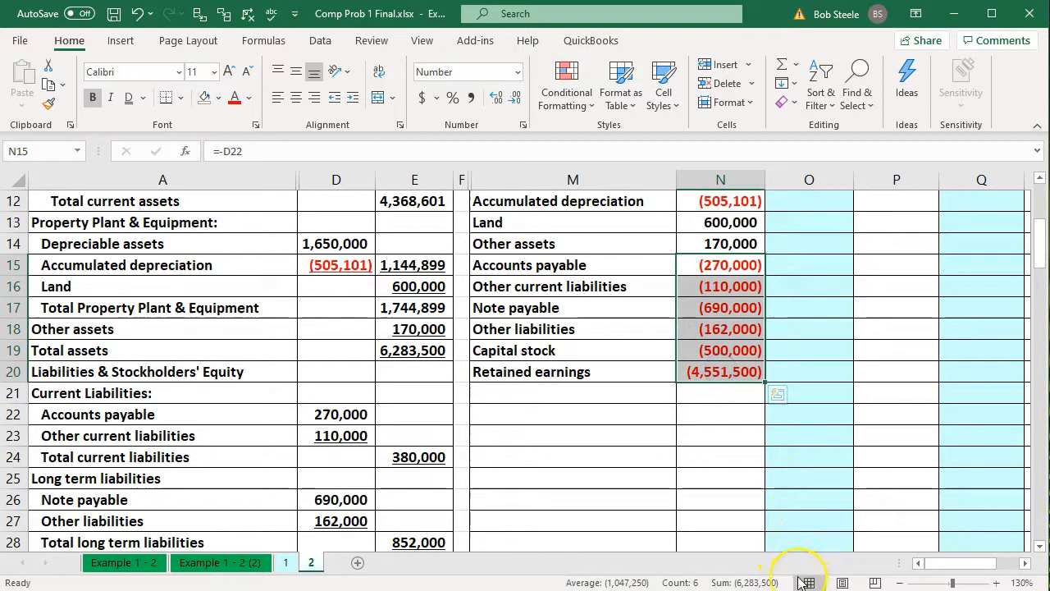
click(671, 506)
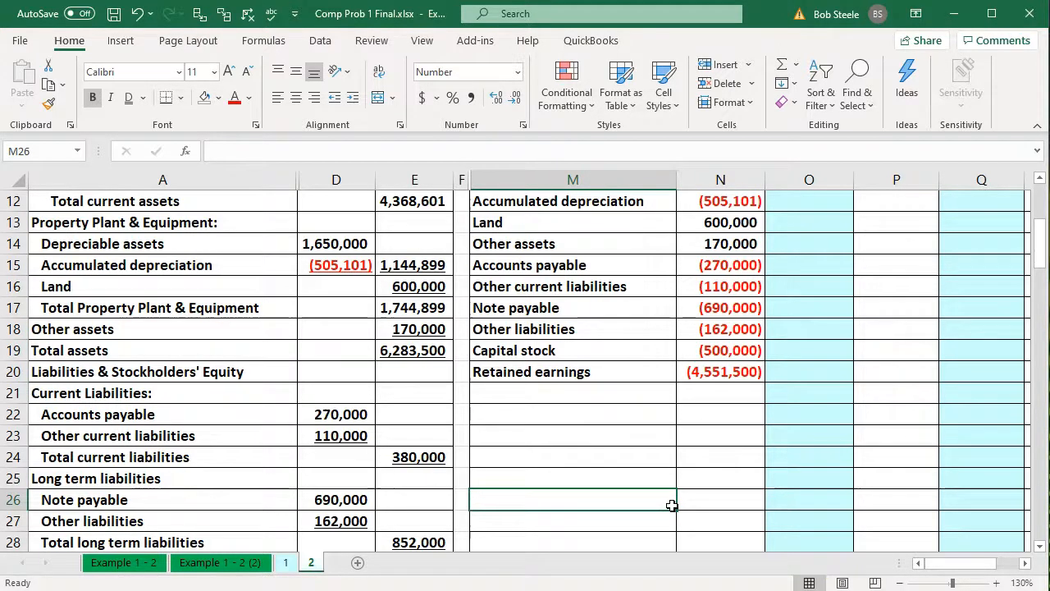
Clear the Retained earnings balance in N20 and fill that cell yellow
click(533, 387)
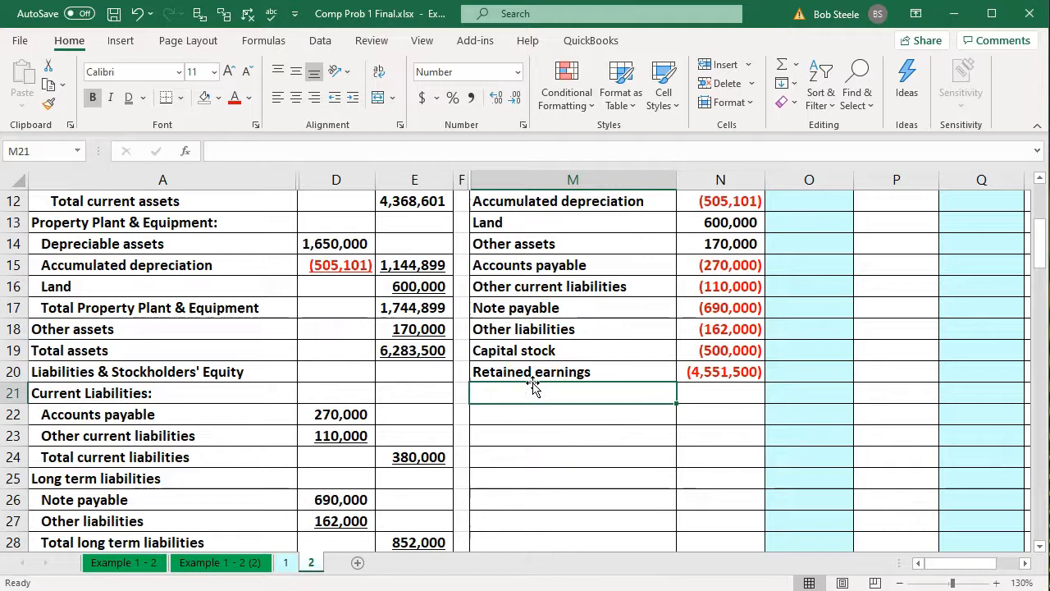
key(Up)
key(Right)
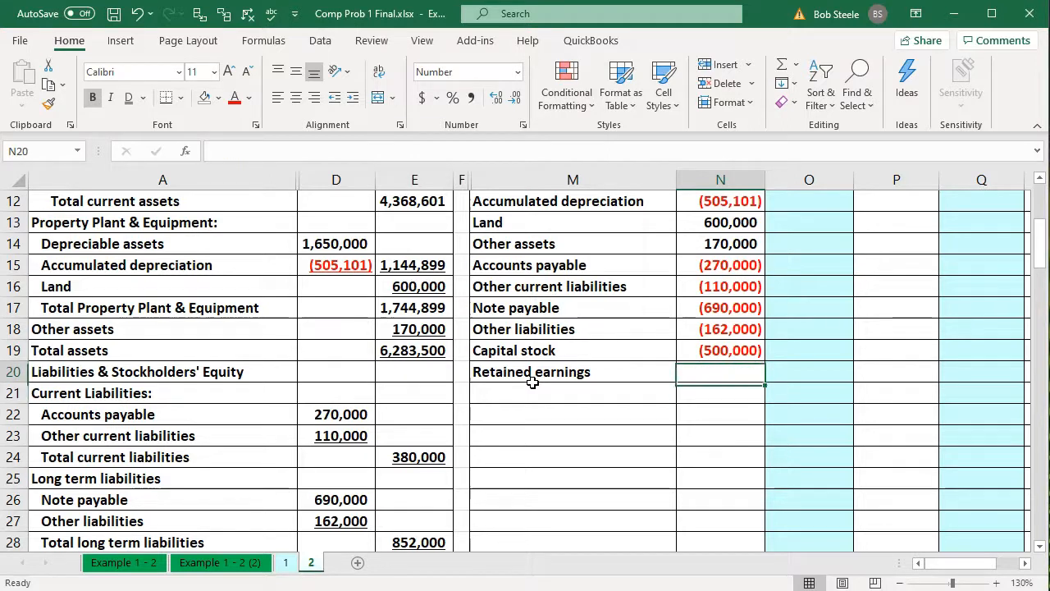
right_click(744, 379)
click(826, 424)
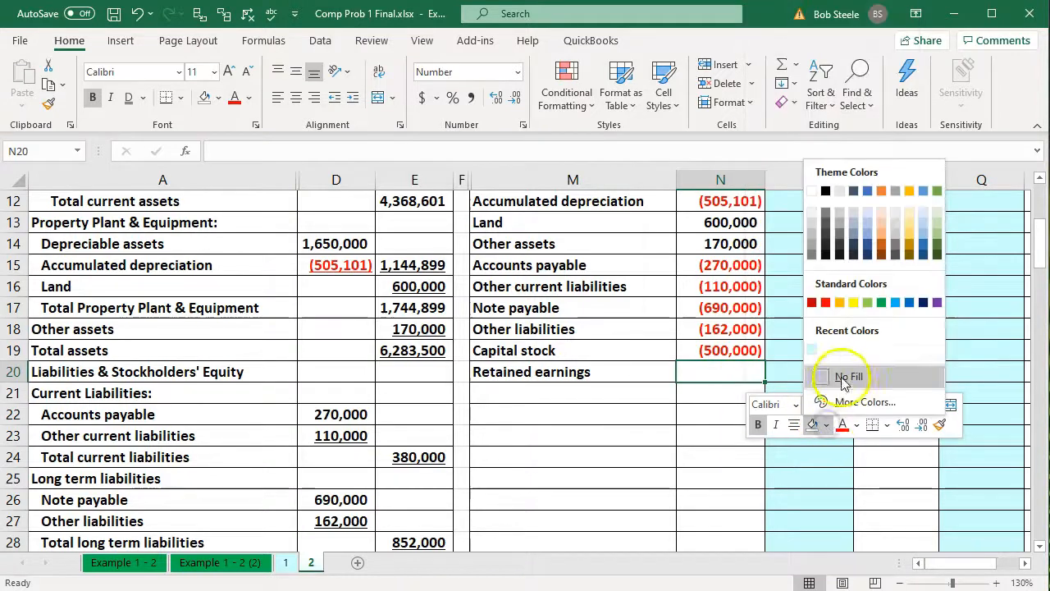
click(853, 302)
Fill the Capital stock and Retained earnings labels in M19:M20 with the standard light blue color
drag(634, 353, 632, 367)
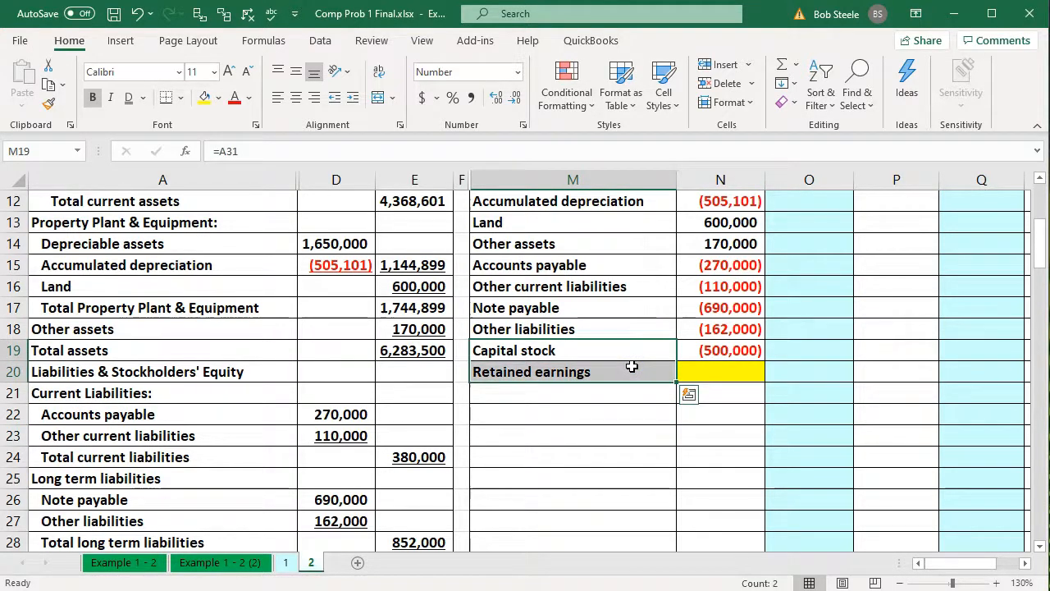
right_click(632, 367)
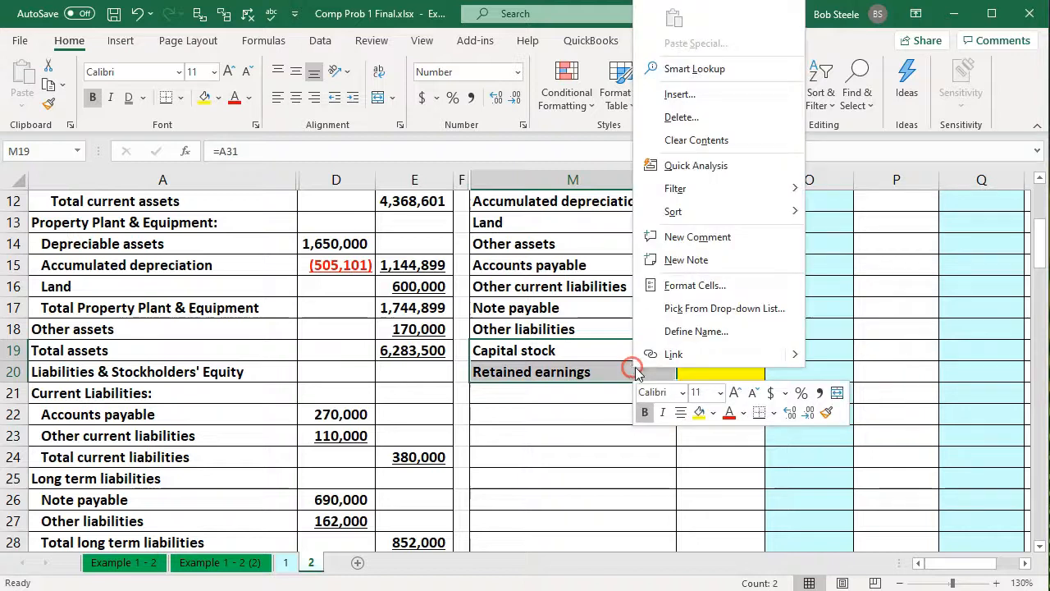
click(714, 413)
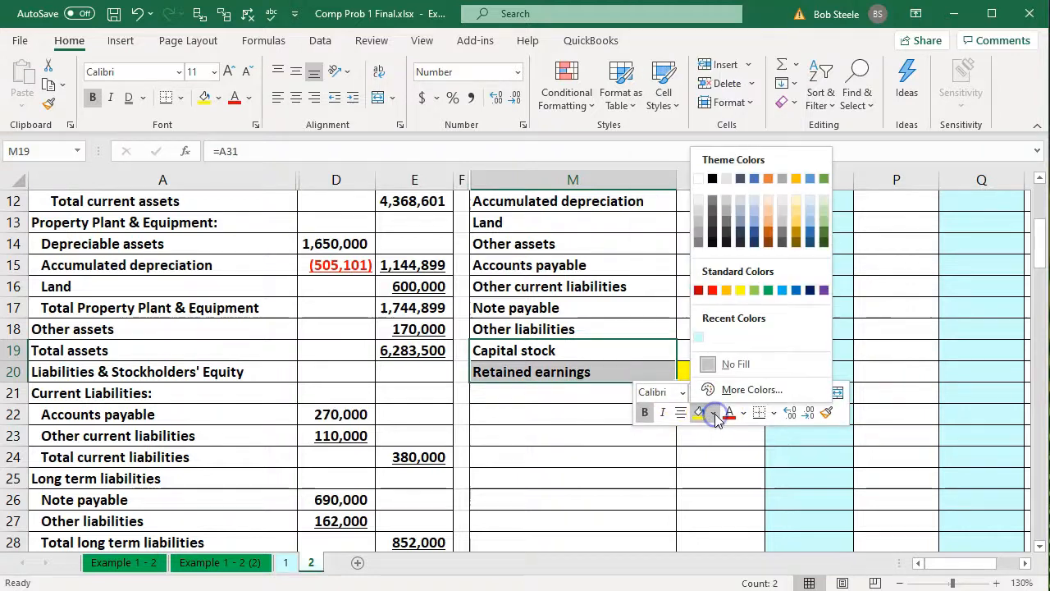
click(781, 291)
click(565, 402)
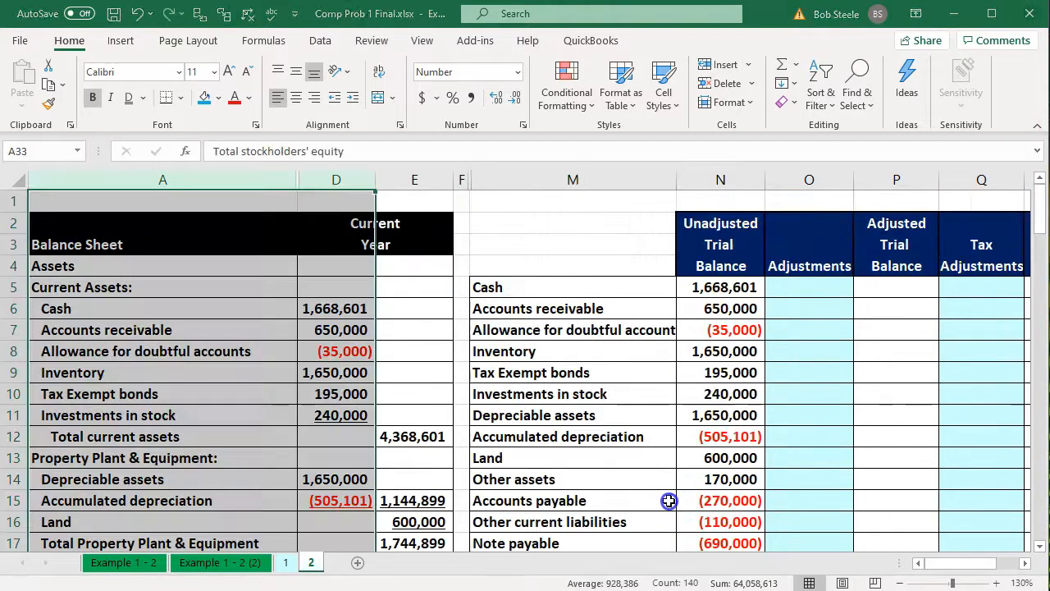
Unhide columns B and C between columns A and D beside the income statement
scroll(668, 501, down, 3)
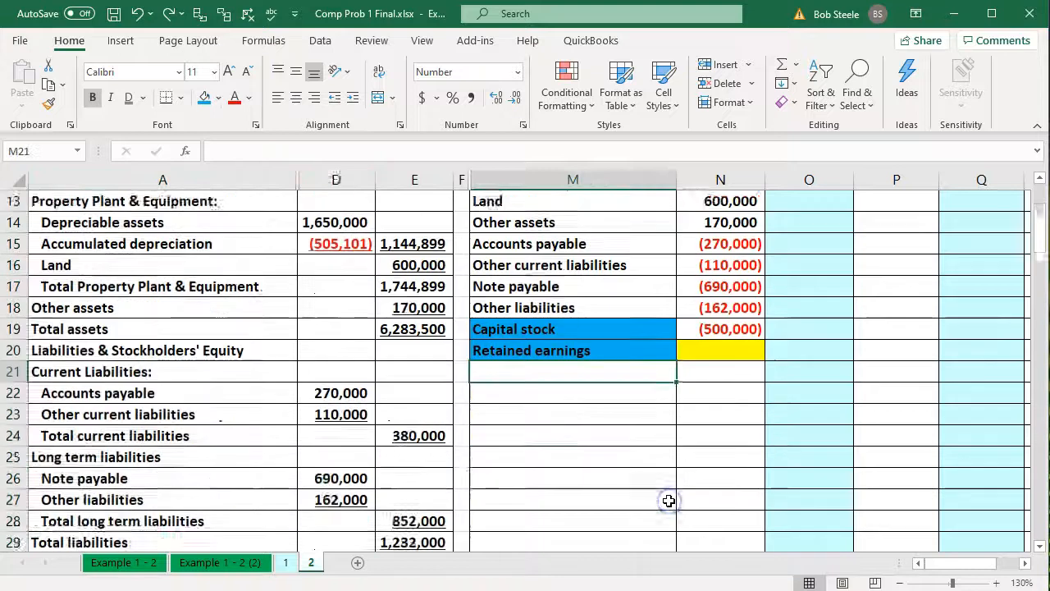
scroll(669, 500, down, 7)
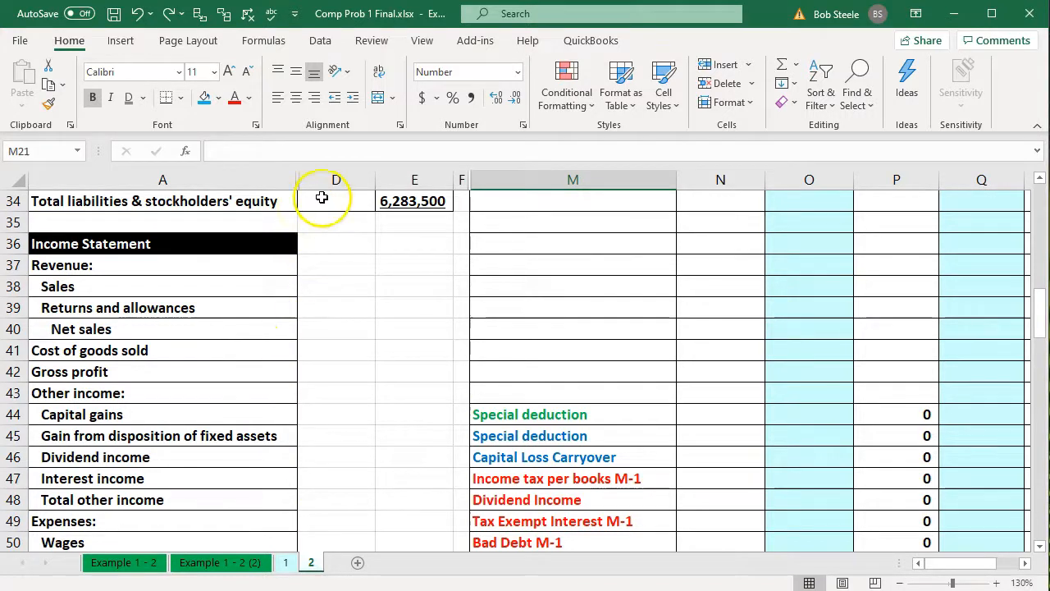
click(271, 181)
drag(271, 184, 343, 186)
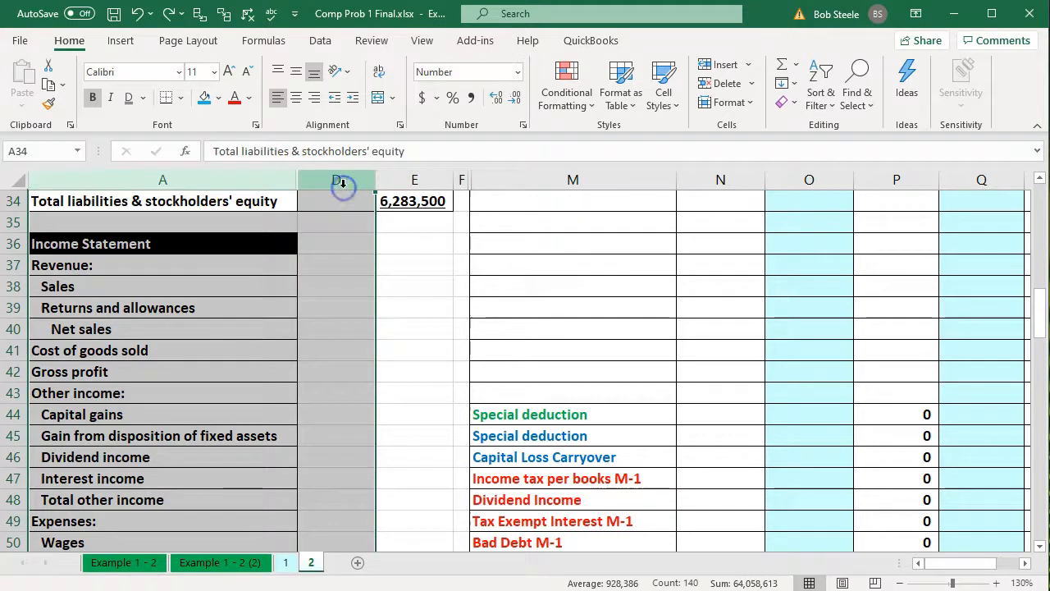
right_click(341, 240)
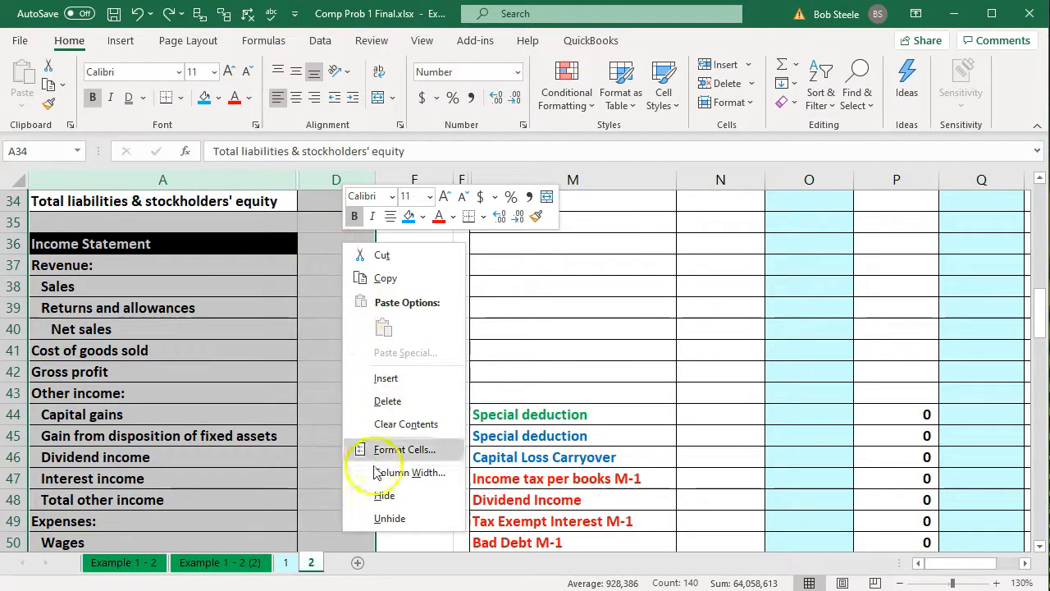
click(385, 519)
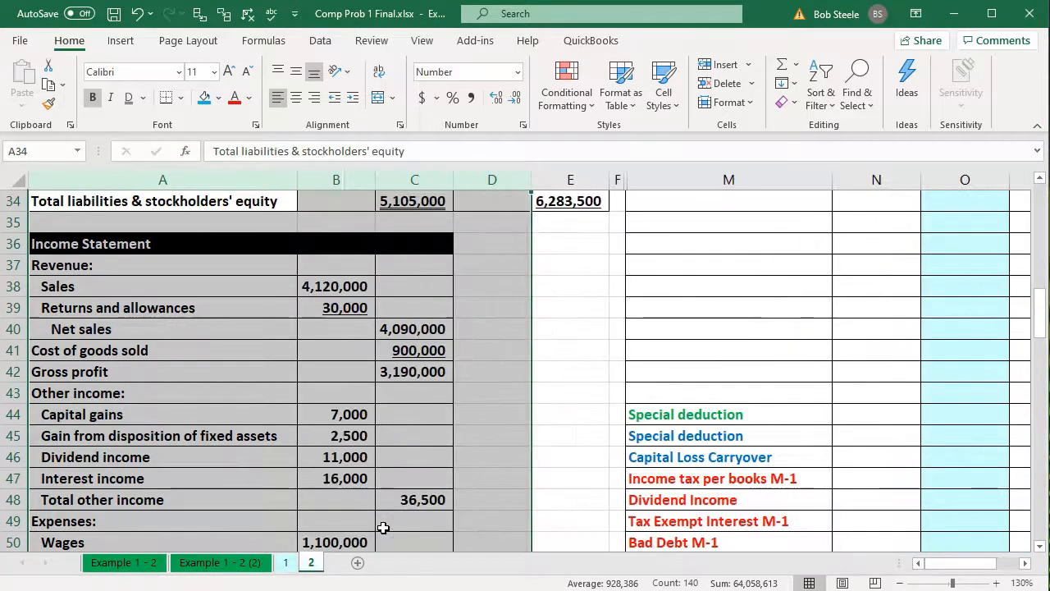
click(383, 435)
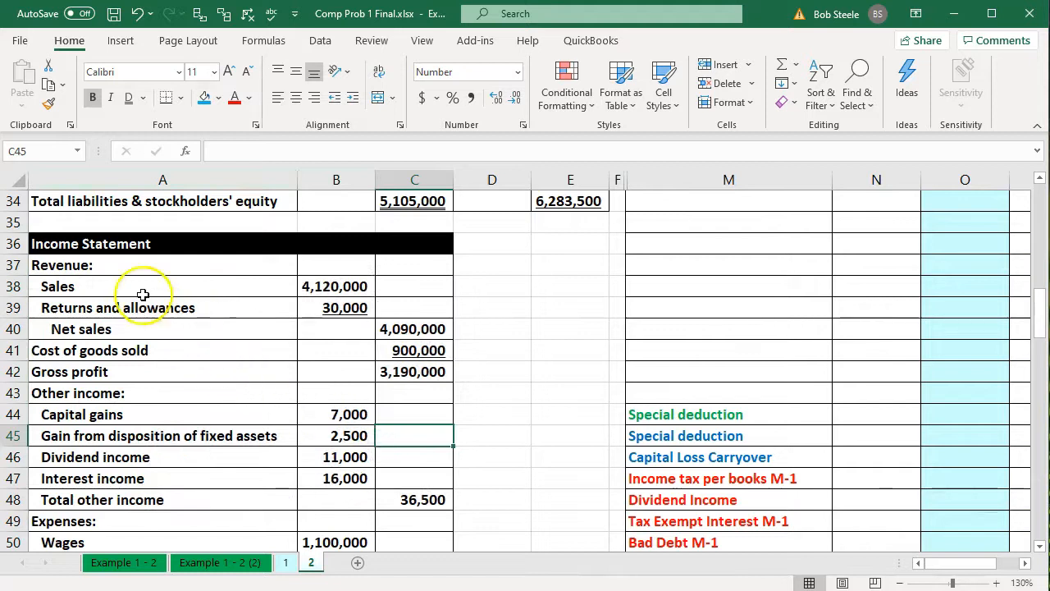
Link trial balance cell M21 to the Sales label in A38 of the income statement
click(169, 289)
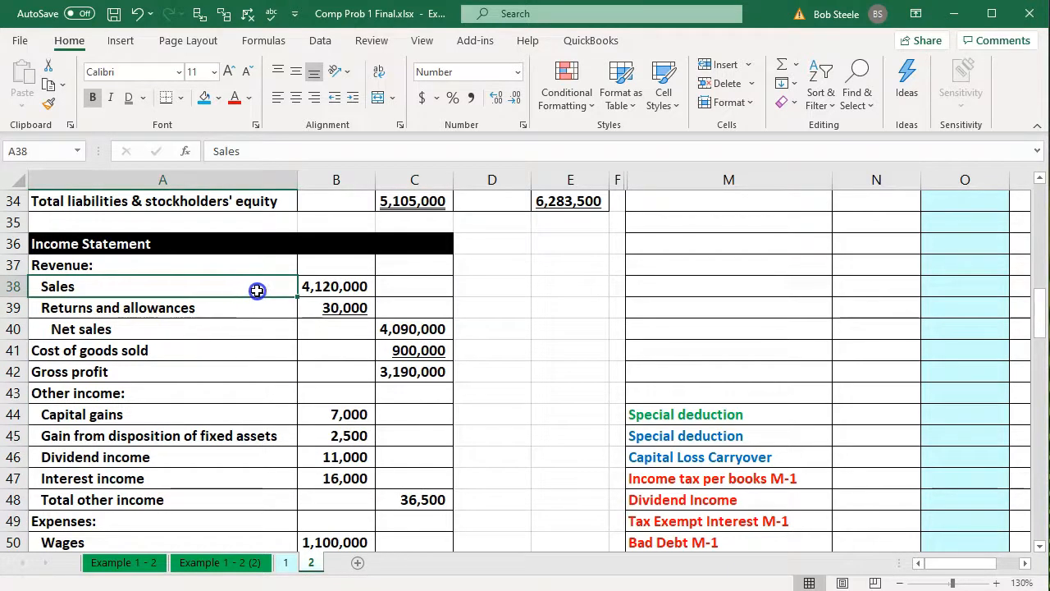
drag(291, 288, 298, 287)
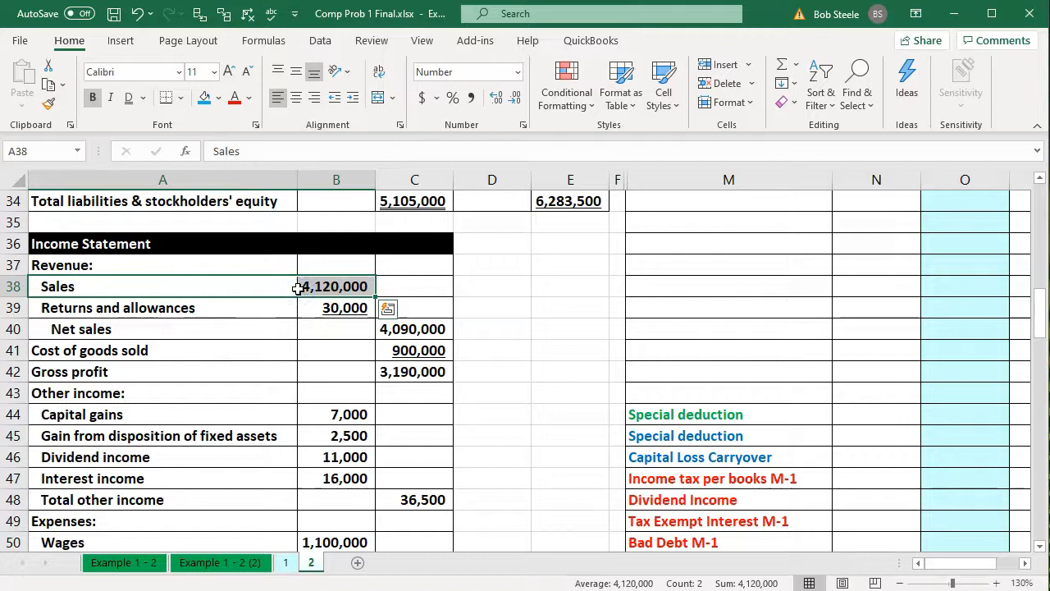
key(Right)
key(Right)
key(Right)
key(Right)
key(Right)
key(Right)
key(Right)
key(Right)
key(Right)
key(Right)
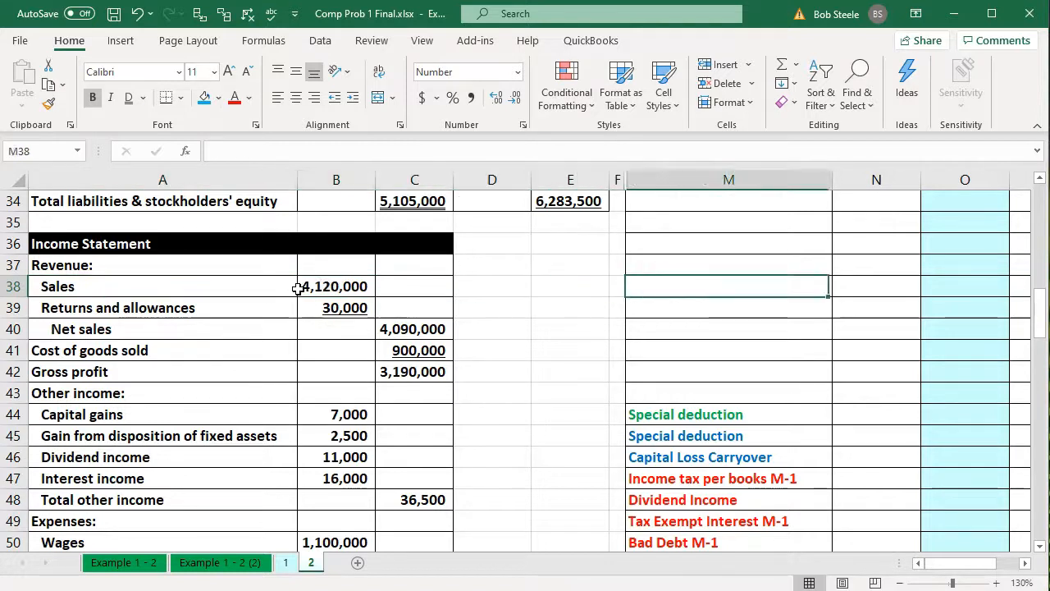
scroll(298, 287, up, 6)
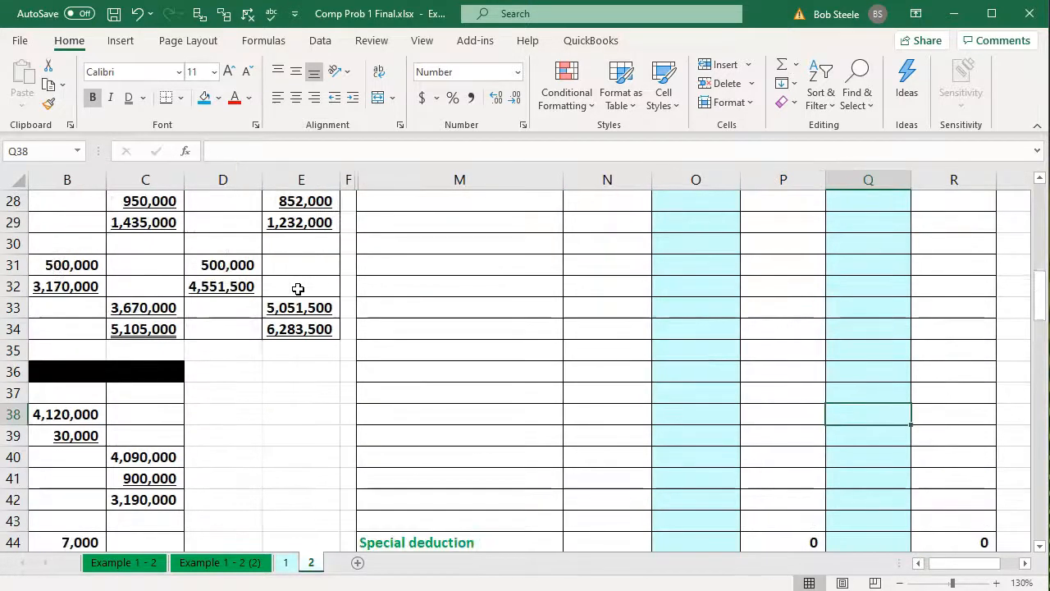
click(383, 305)
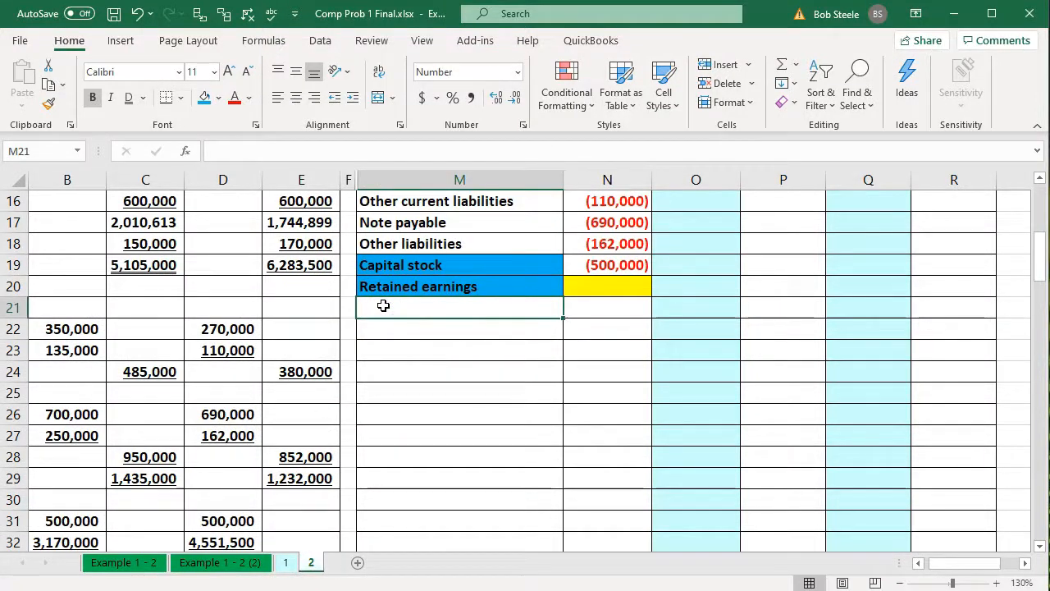
text(=)
key(Down)
key(Down)
key(Down)
key(Down)
key(Down)
key(Down)
key(Down)
key(Down)
key(Down)
key(Down)
key(Down)
key(Down)
key(Down)
key(Down)
key(Down)
key(Down)
key(Down)
key(Down)
key(Left)
key(Left)
key(Left)
key(Left)
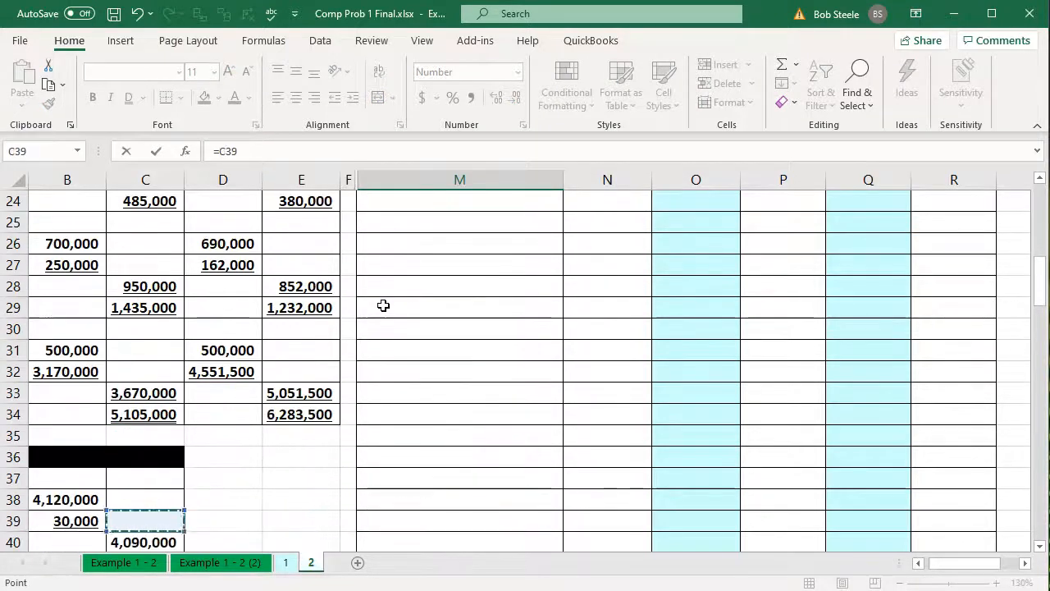
key(Left)
key(Left)
key(Up)
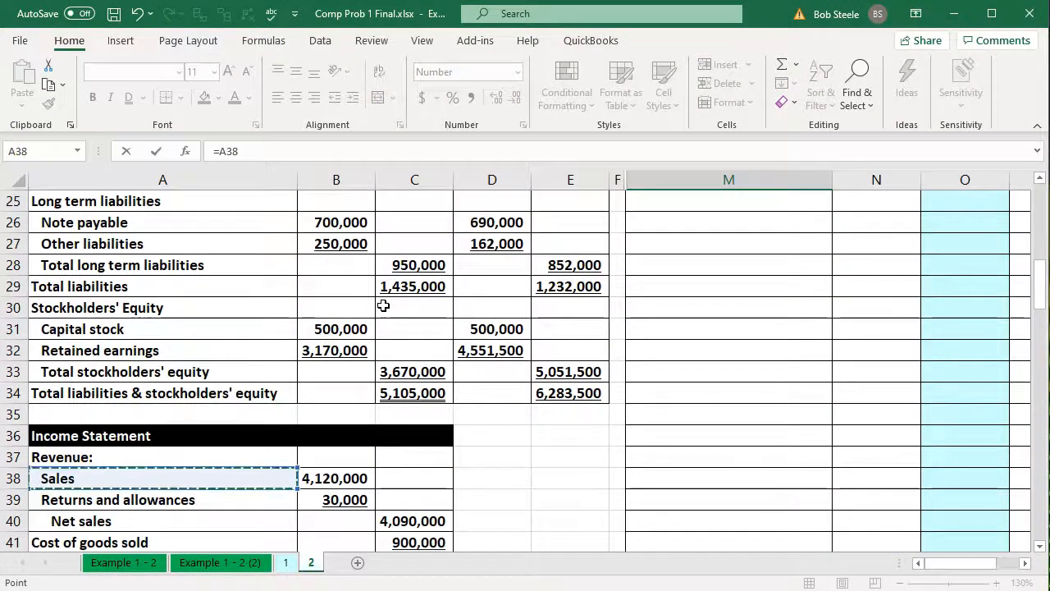
key(Return)
Enter the Sales amount in N21 as a negative link to B38
key(Up)
key(Up)
key(Down)
key(Right)
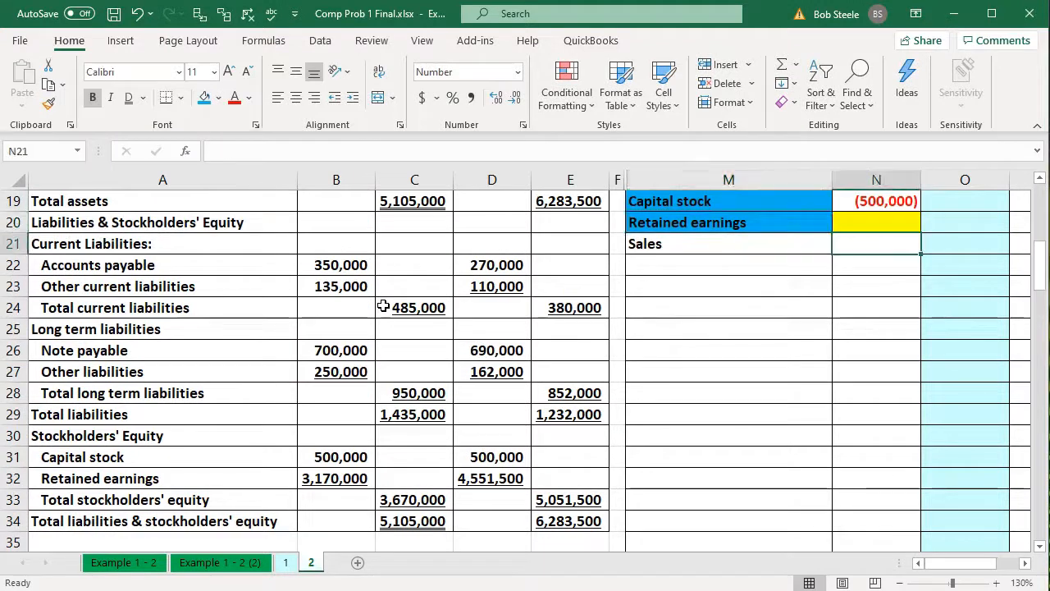
text(-)
key(Down)
key(Down)
key(Down)
key(Down)
key(Down)
key(Down)
key(Down)
key(Down)
key(Down)
key(Down)
key(Down)
key(Down)
key(Down)
key(Down)
key(Down)
key(Down)
key(Down)
key(Down)
key(Down)
key(Down)
key(Left)
key(Left)
key(Left)
key(Left)
key(Left)
key(Left)
key(Up)
key(Up)
key(Up)
key(Up)
key(Up)
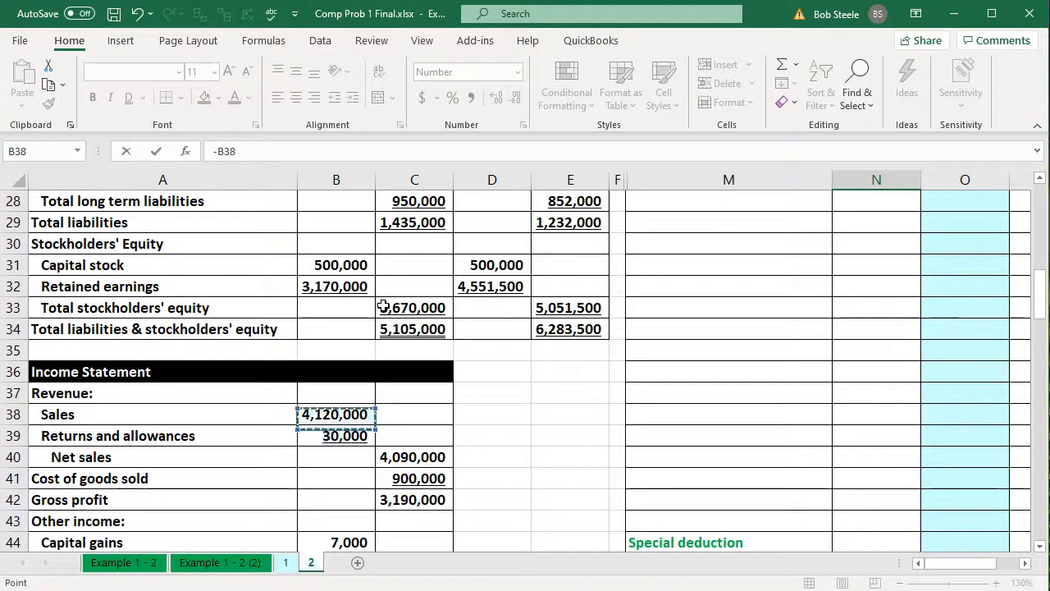
key(Return)
key(Up)
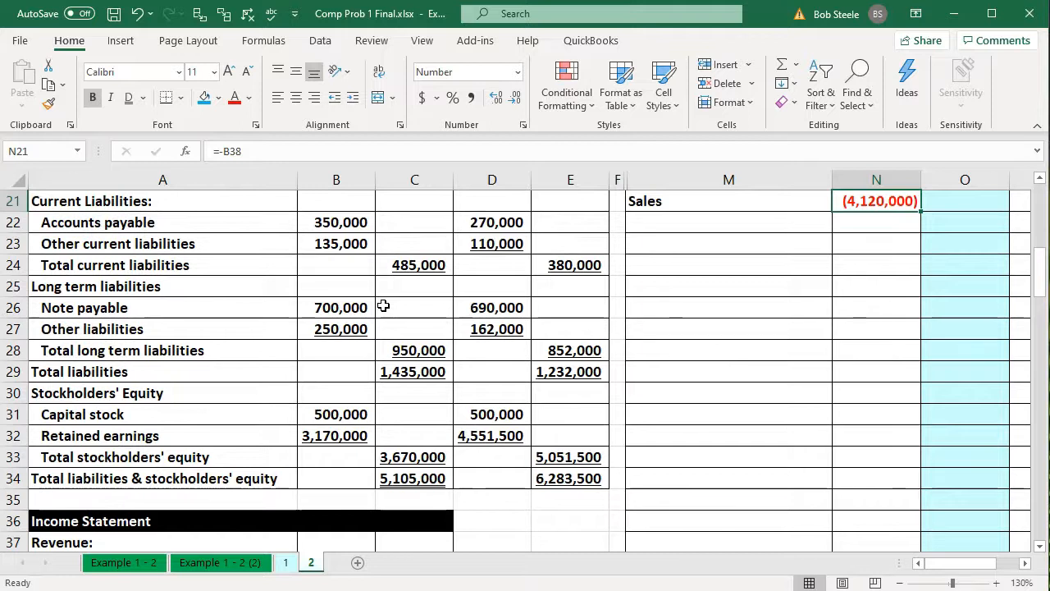
Link trial balance cell M22 to the Returns and allowances label in A39
click(661, 223)
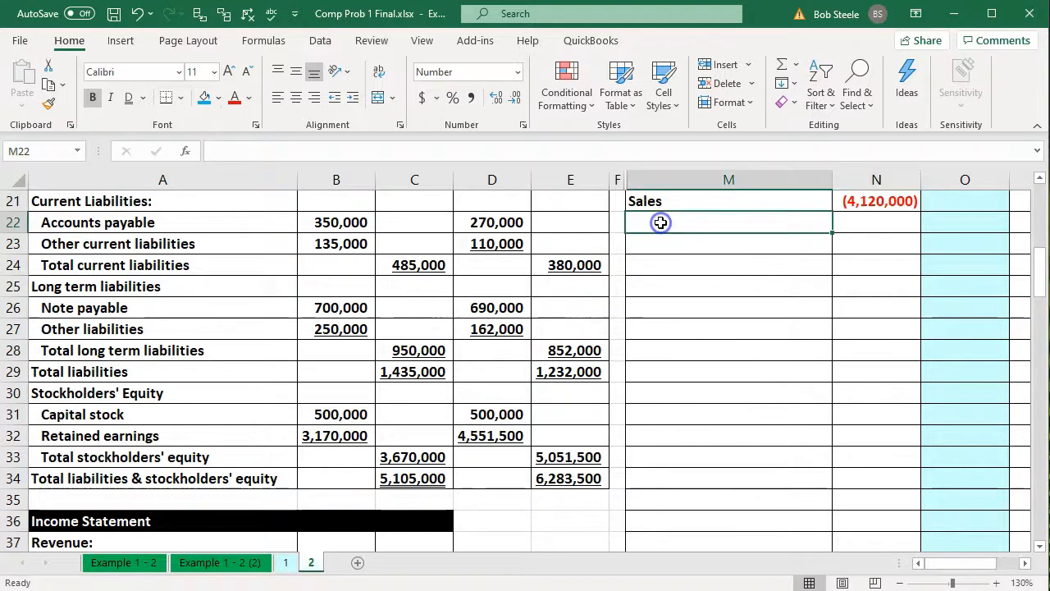
text(=)
key(Down)
key(Down)
key(Down)
key(Down)
key(Down)
key(Down)
key(Down)
key(Down)
key(Down)
key(Down)
key(Down)
key(Down)
key(Down)
key(Down)
key(Down)
key(Down)
key(Down)
key(Down)
key(Down)
key(Down)
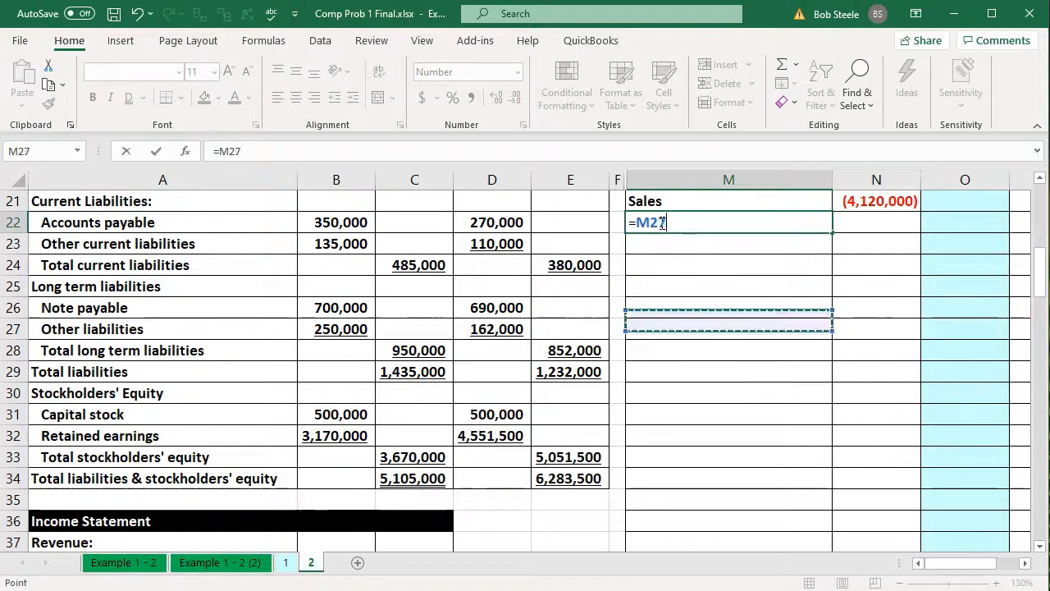
key(Down)
key(Left)
key(Left)
key(Left)
key(Left)
key(Left)
key(Left)
key(Up)
key(Up)
key(Up)
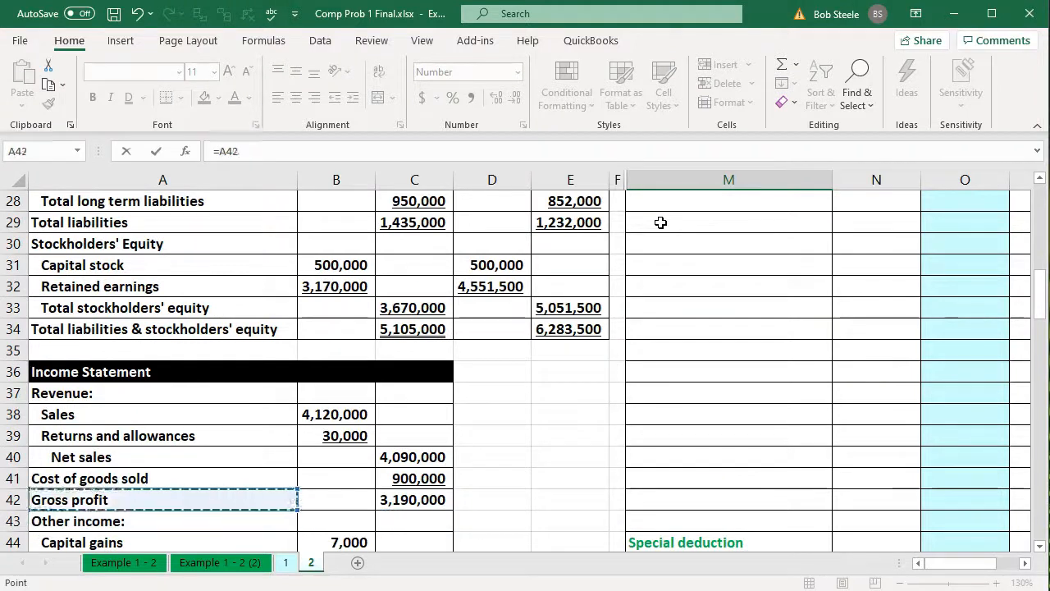
key(Up)
key(Tab)
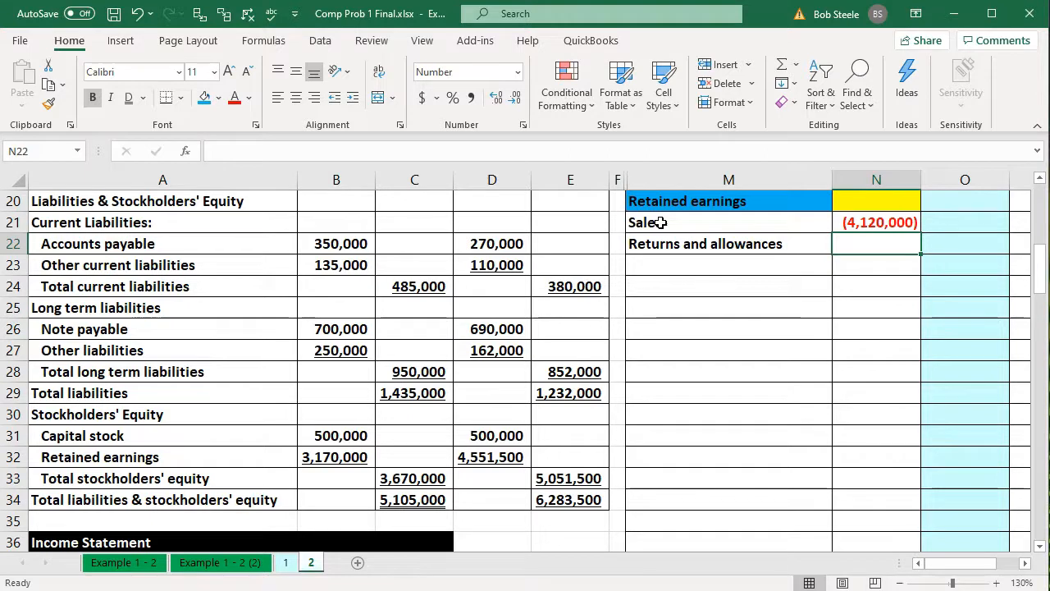
Link the Returns and allowances amount in N22 to B39 as a positive value
text(=)
key(Down)
key(Down)
key(Down)
key(Down)
key(Down)
key(Down)
key(Down)
key(Down)
key(Down)
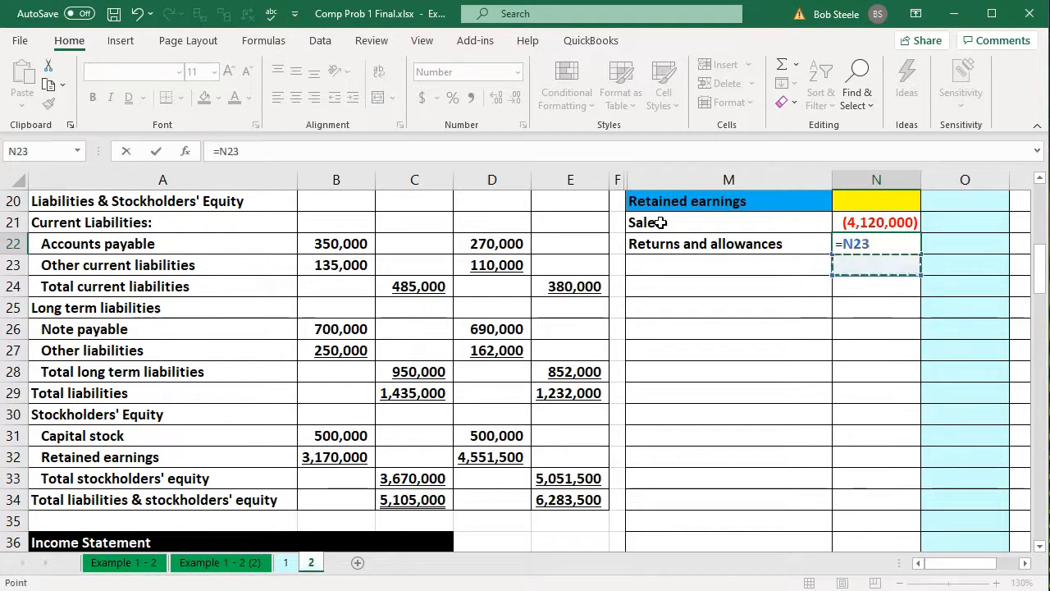
key(Down)
key(Down)
key(Down)
key(Down)
key(Down)
key(Down)
key(Down)
key(Down)
key(Down)
key(Down)
key(Down)
key(Down)
key(Down)
key(Left)
key(Left)
key(Left)
key(Left)
key(Left)
key(Left)
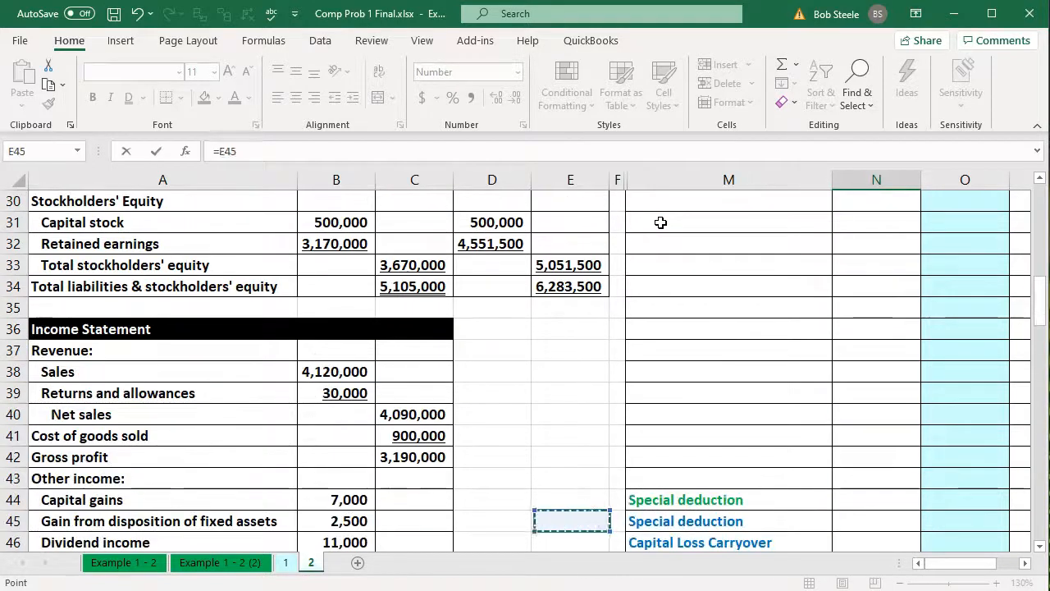
key(Up)
key(Up)
key(Up)
key(Up)
key(Up)
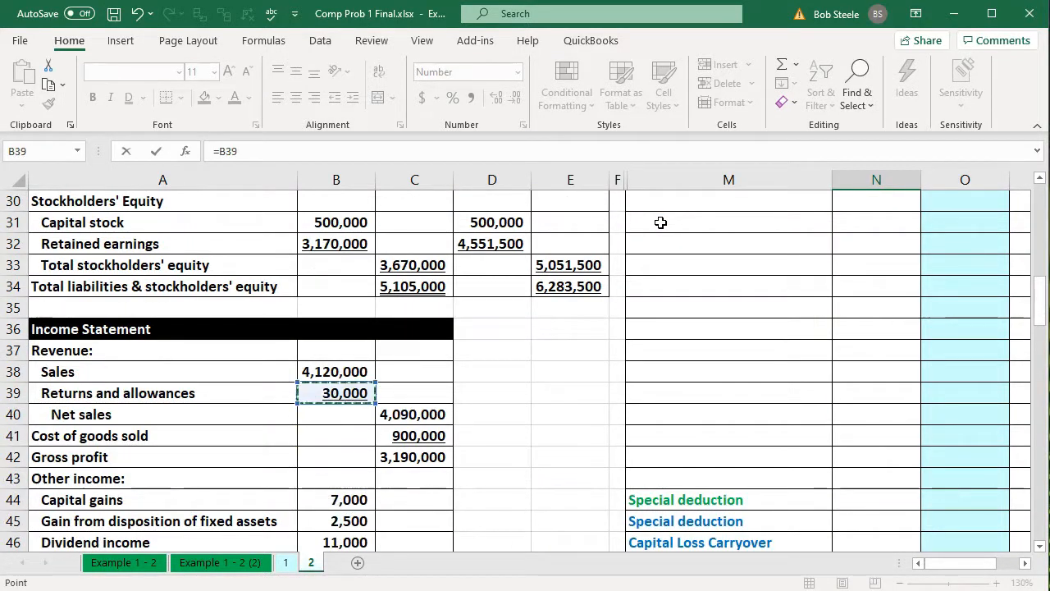
key(Return)
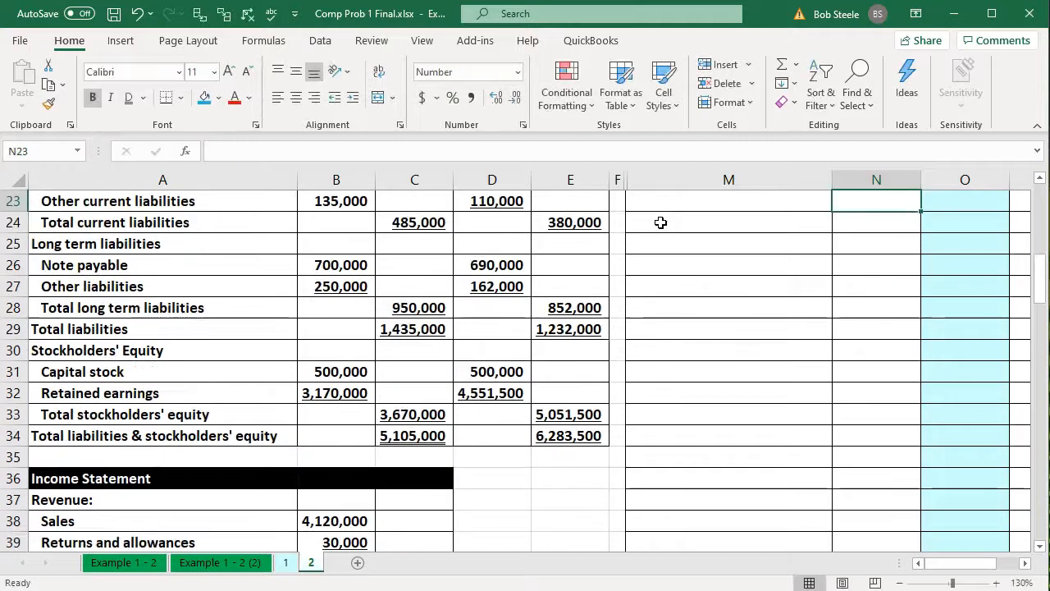
Link trial balance cell M23 to the Cost of goods sold label in A41
key(Up)
key(Left)
key(Down)
text(=)
key(Down)
key(Down)
key(Down)
key(Down)
key(Down)
key(Down)
key(Down)
key(Down)
key(Down)
key(Down)
key(Down)
key(Down)
key(Down)
key(Down)
key(Down)
key(Down)
key(Down)
key(Down)
key(Down)
key(Down)
key(Down)
key(Left)
key(Left)
key(Left)
key(Left)
key(Left)
key(Left)
key(Up)
key(Up)
key(Up)
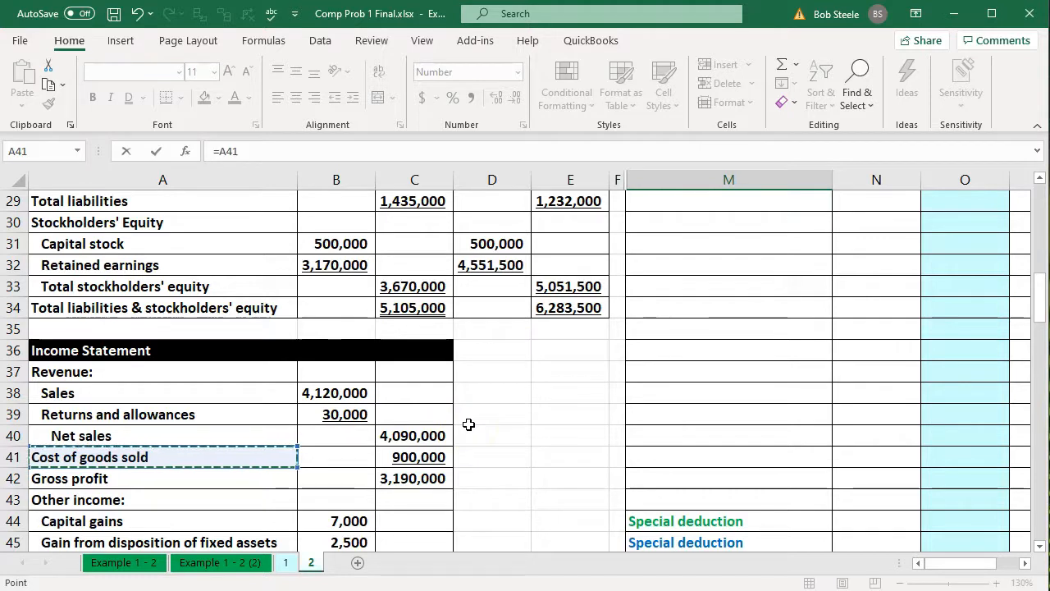
key(Return)
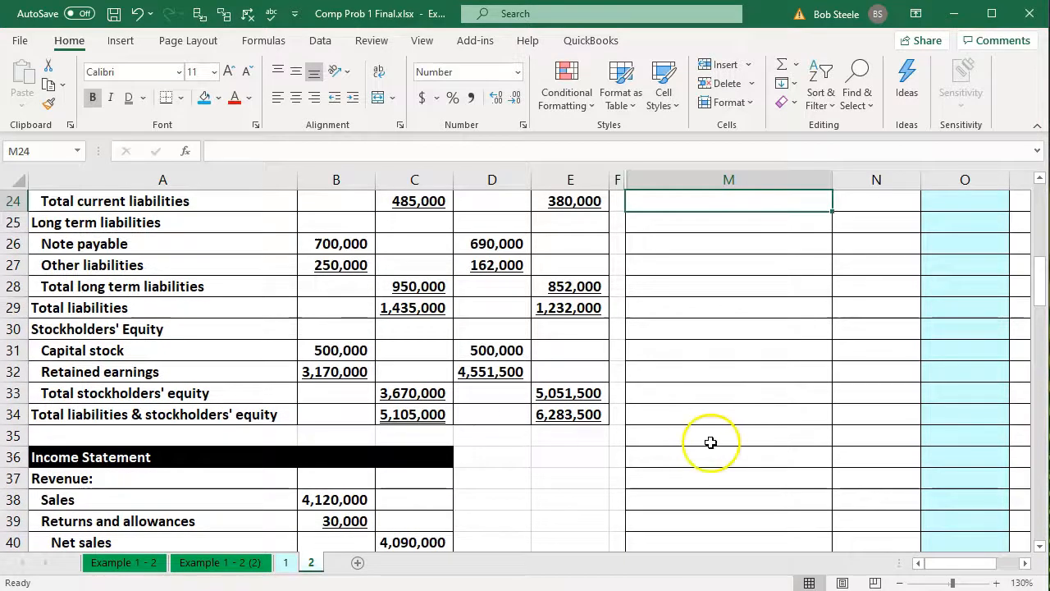
Compare the sum of Sales and Returns and allowances in N21:N22 with Net sales on the income statement
scroll(746, 435, up, 2)
click(883, 264)
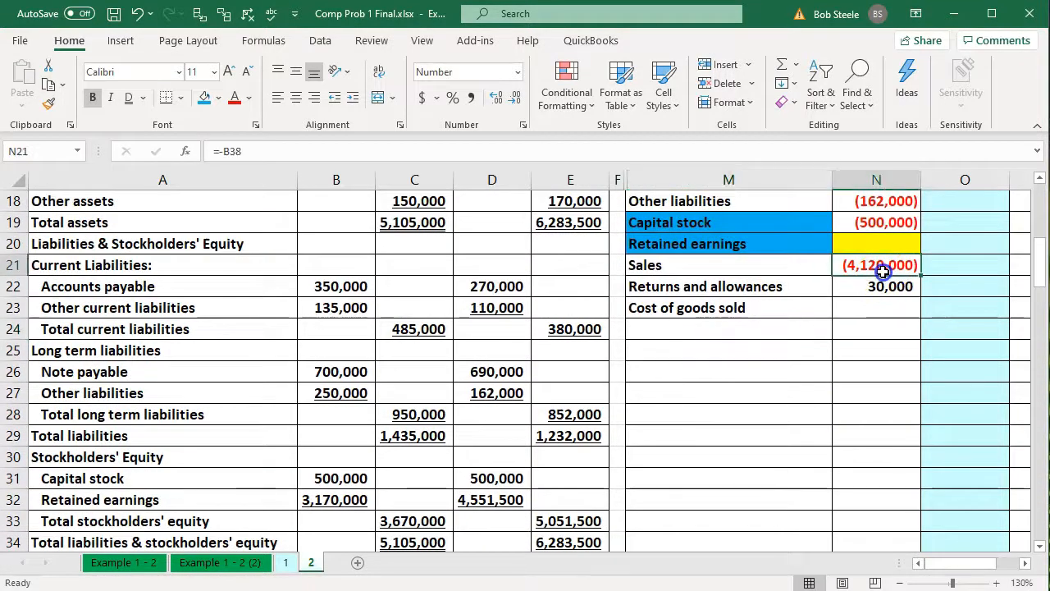
drag(883, 271, 882, 289)
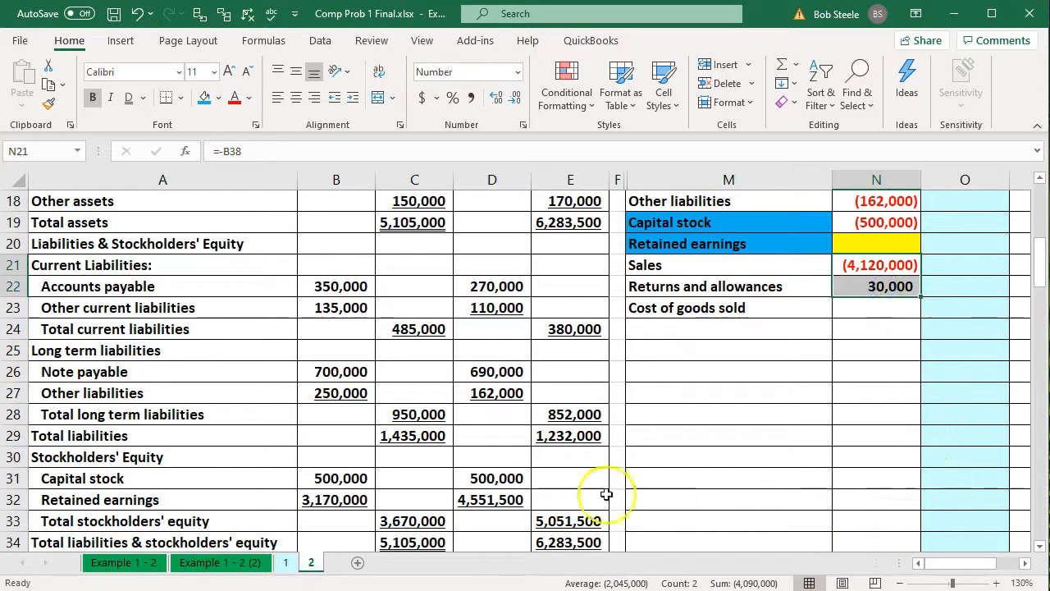
scroll(606, 493, down, 5)
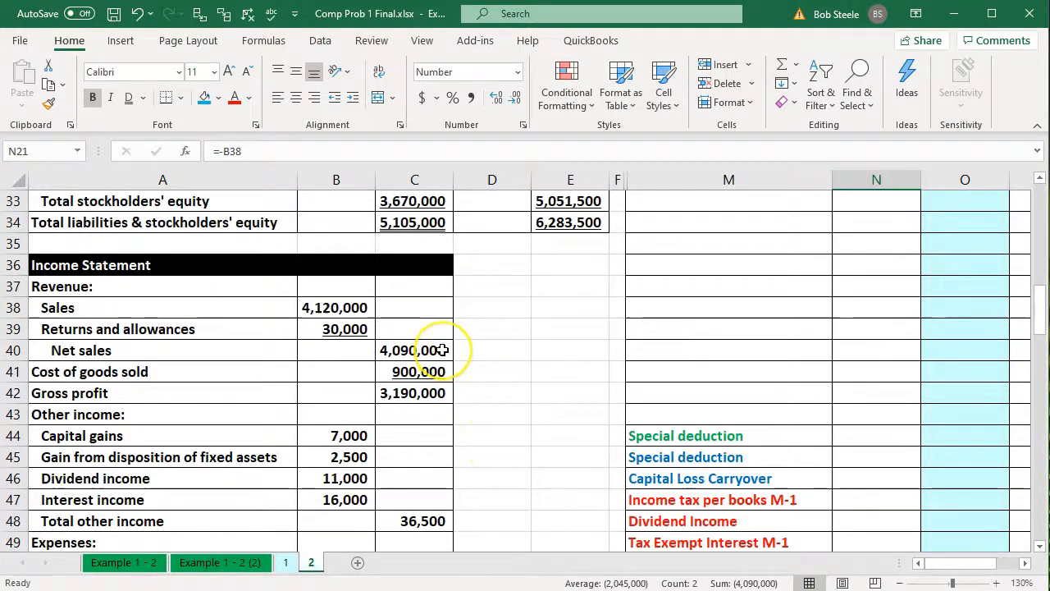
scroll(574, 357, up, 4)
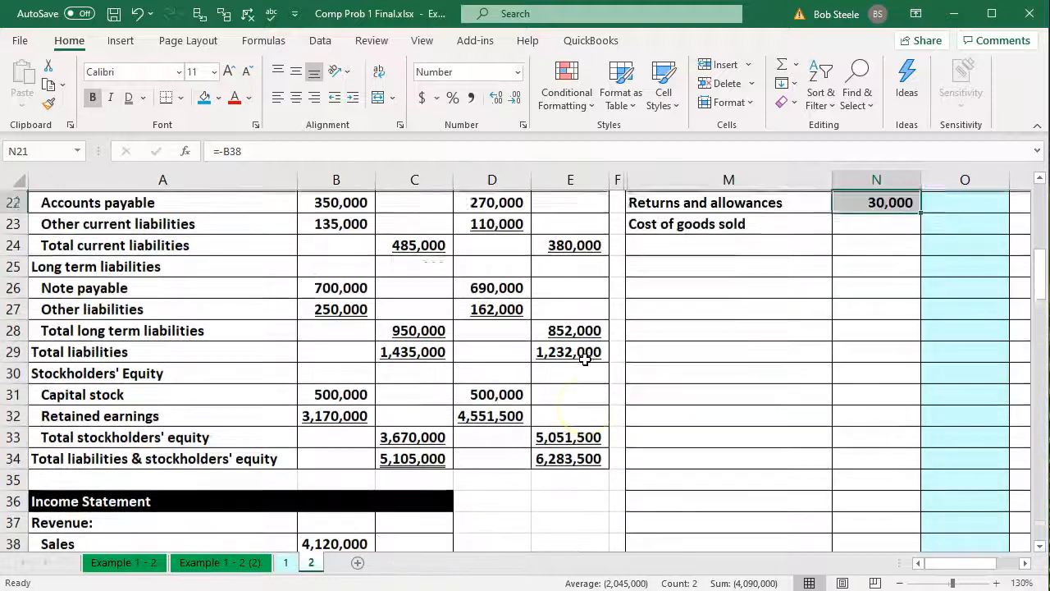
Link the Cost of goods sold amount in N23 to C41 on the income statement
click(892, 244)
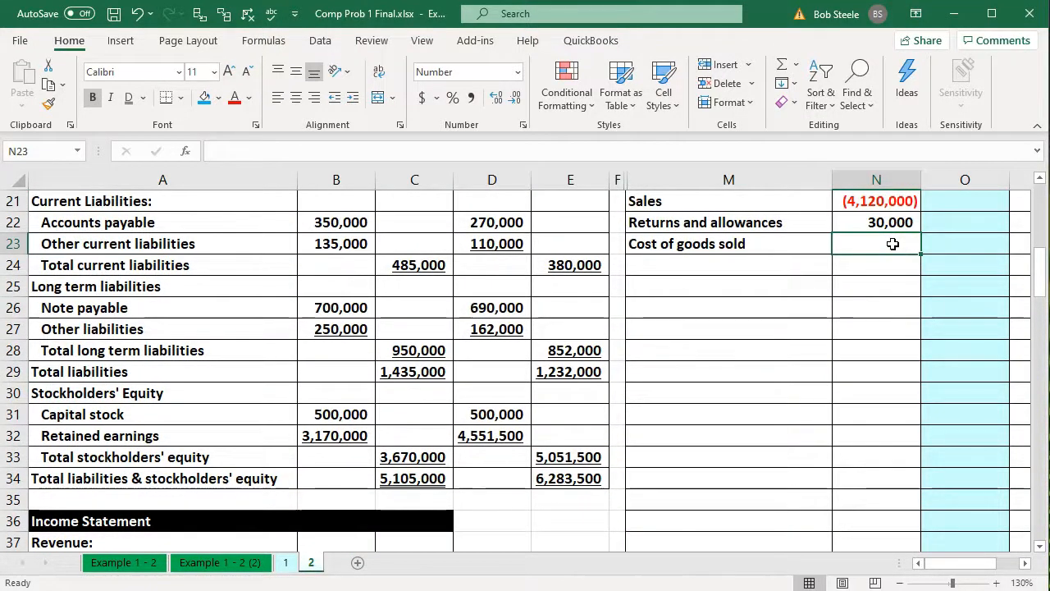
text(=)
key(Down)
key(Down)
key(Down)
key(Down)
key(Down)
key(Down)
key(Down)
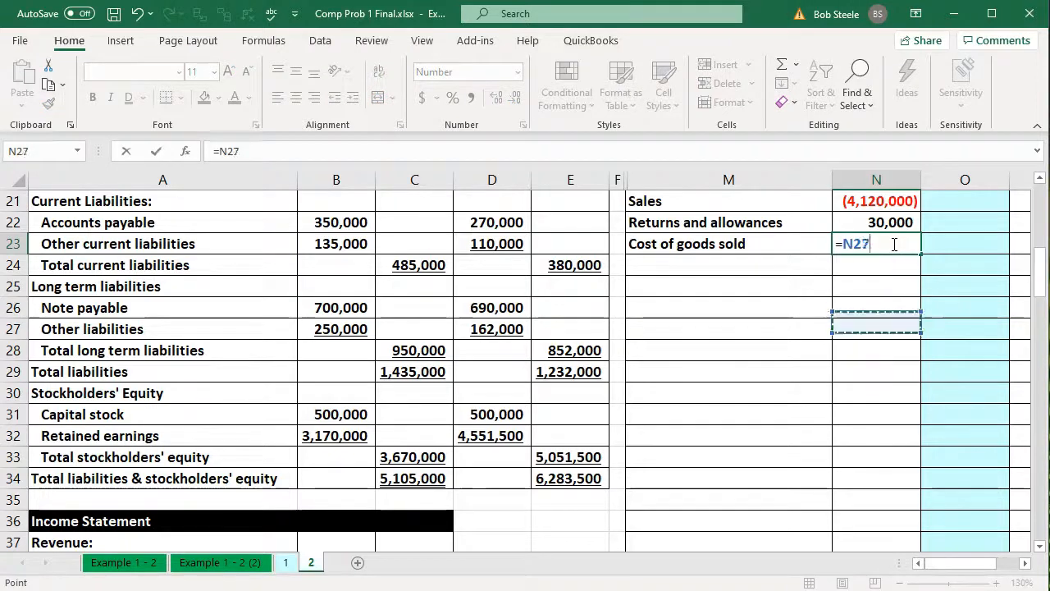
key(Down)
key(Down)
key(Down)
key(Down)
key(Down)
key(Down)
key(Down)
key(Down)
key(Down)
key(Down)
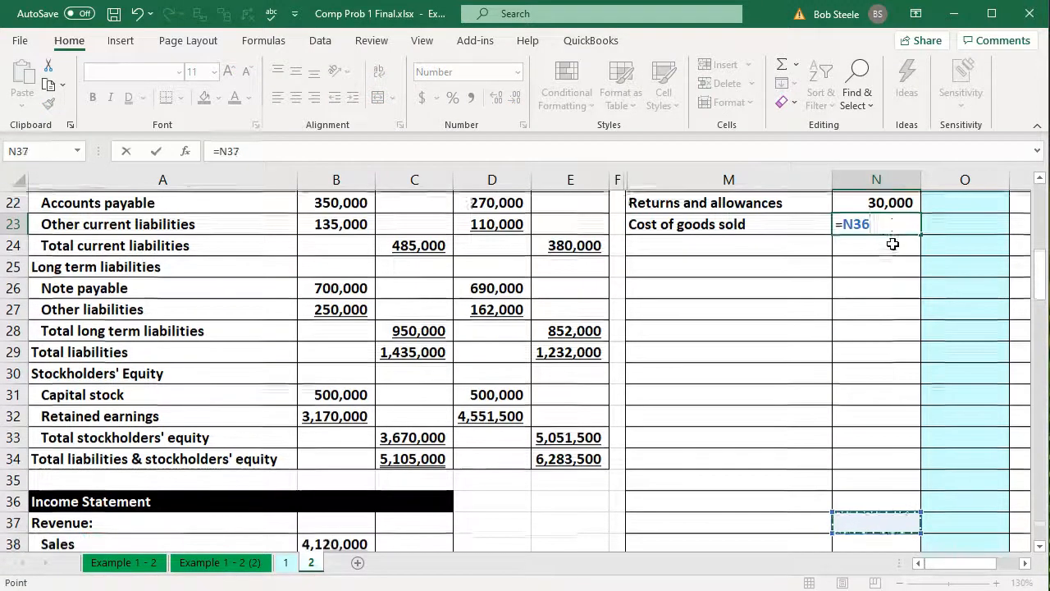
key(Down)
key(Down)
key(Down)
key(Down)
key(Left)
key(Left)
key(Left)
key(Left)
key(Left)
key(Left)
key(Up)
key(Up)
key(Up)
key(Right)
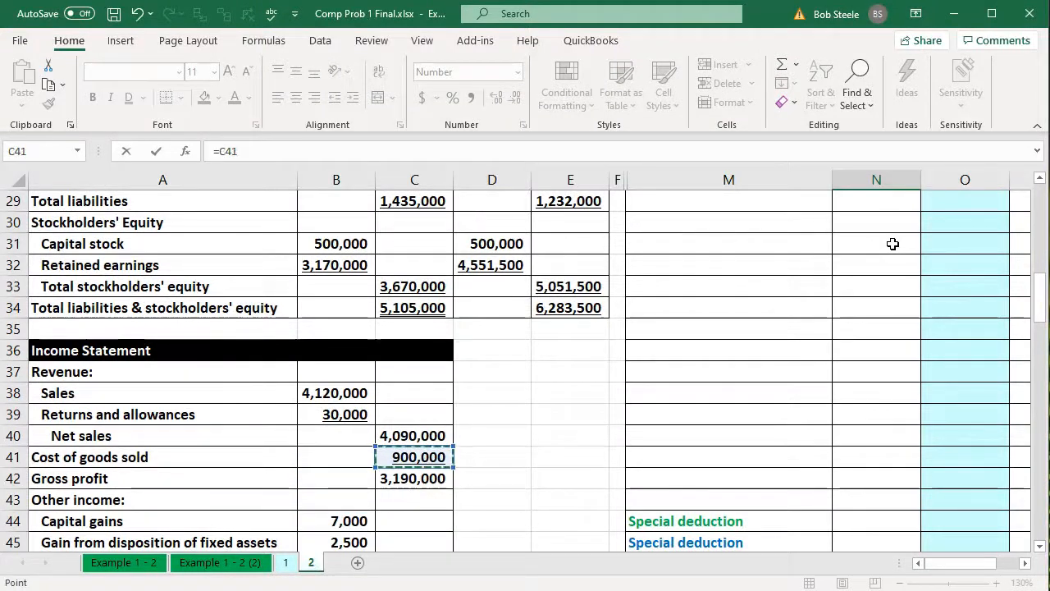
key(Return)
key(Up)
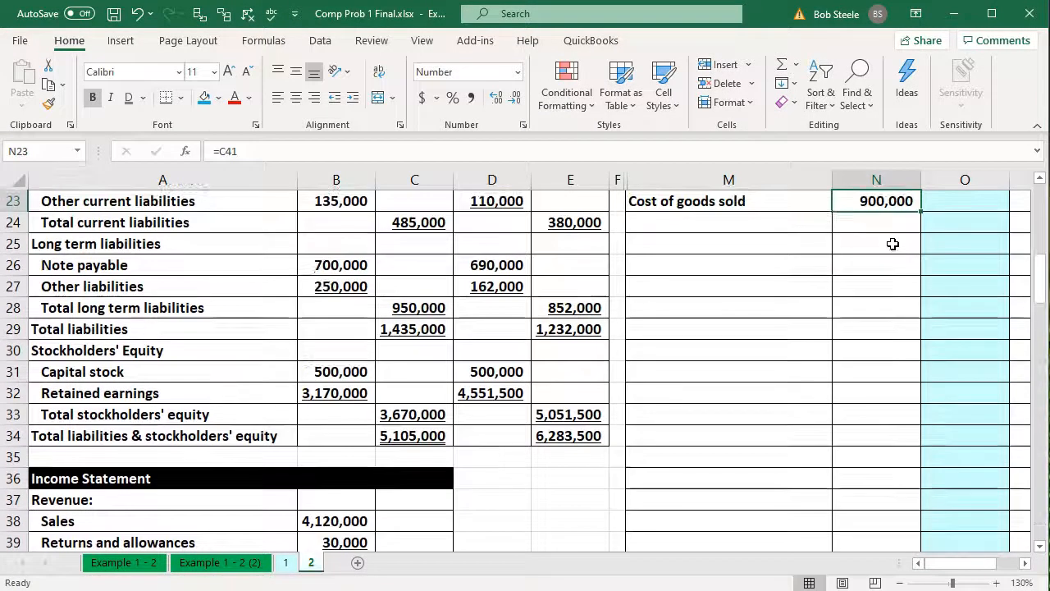
Review the Other income accounts in A44:A48 of the income statement
key(Left)
key(Left)
key(Left)
key(Left)
key(Left)
key(Left)
key(Left)
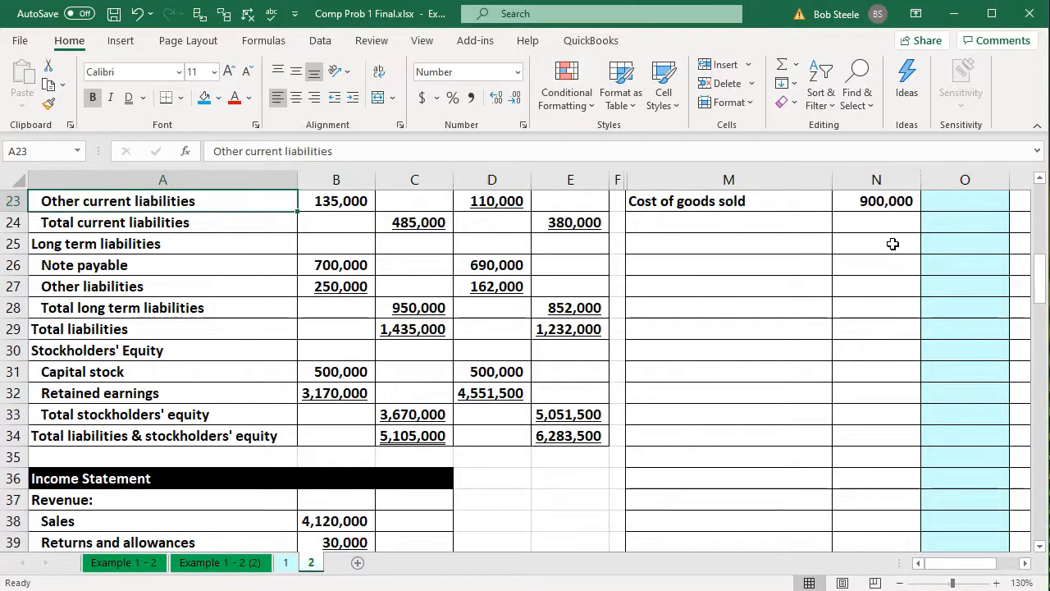
scroll(628, 352, down, 7)
scroll(607, 355, up, 2)
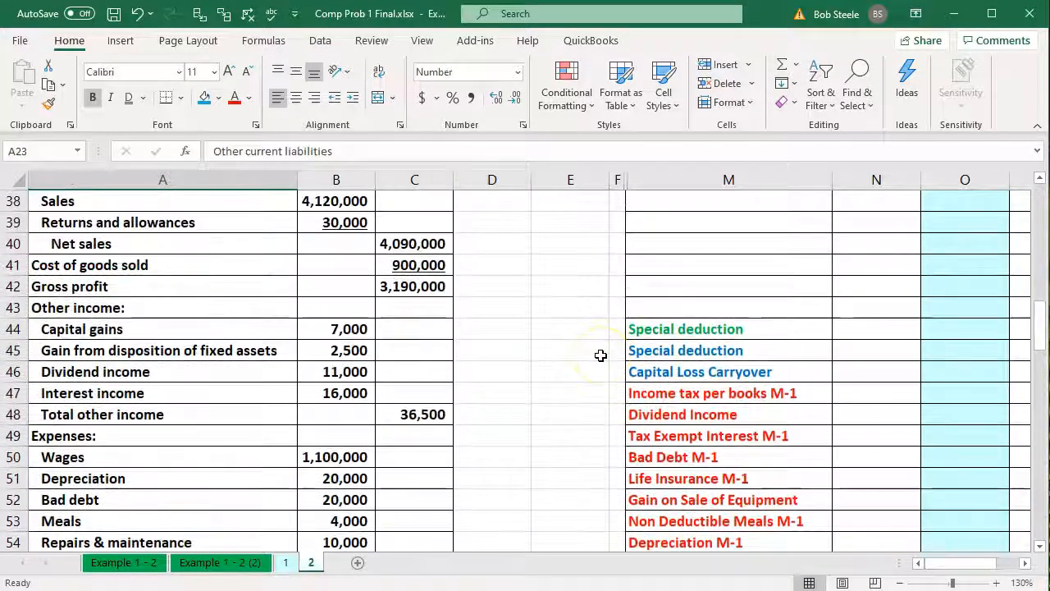
scroll(600, 355, up, 1)
drag(141, 395, 137, 476)
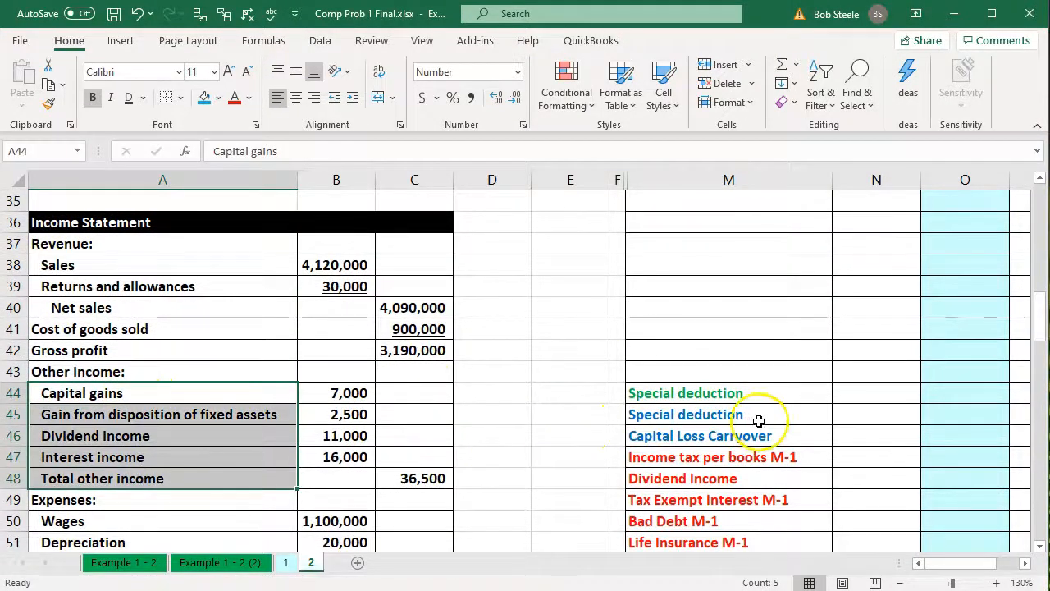
Link trial balance cell M24 to the Capital gains label in A44 of the income statement
scroll(762, 422, up, 5)
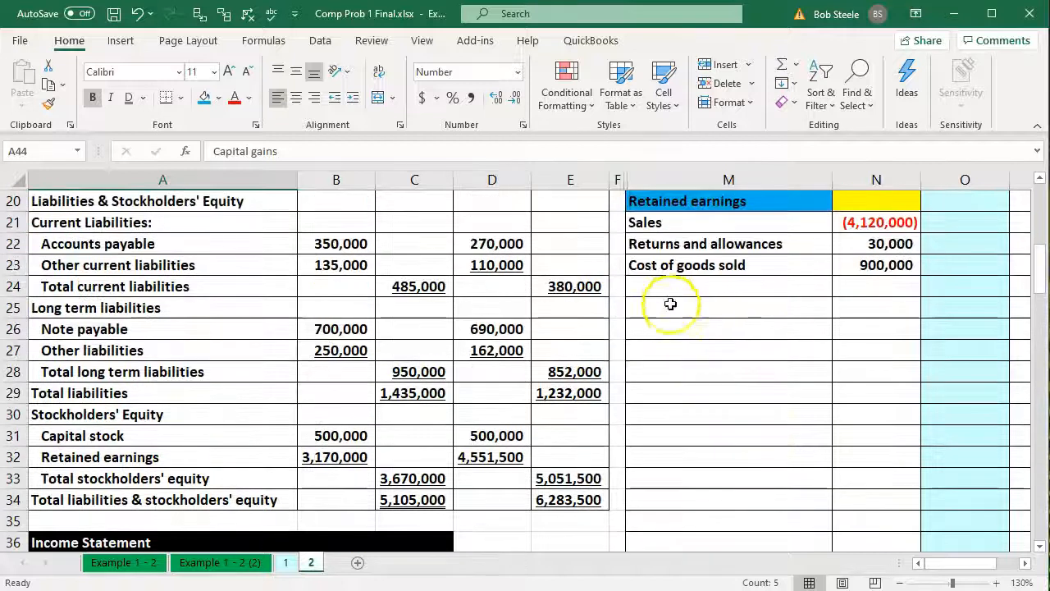
click(668, 291)
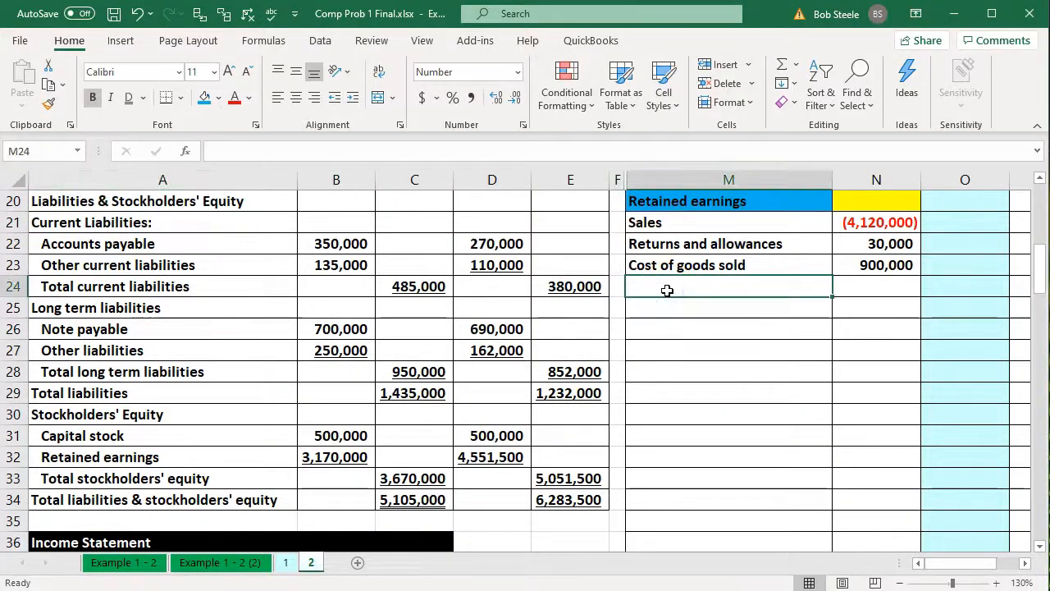
text(=)
key(Down)
key(Down)
key(Down)
key(Down)
key(Down)
key(Down)
key(Down)
key(Down)
key(Down)
key(Down)
key(Down)
key(Down)
key(Down)
key(Down)
key(Down)
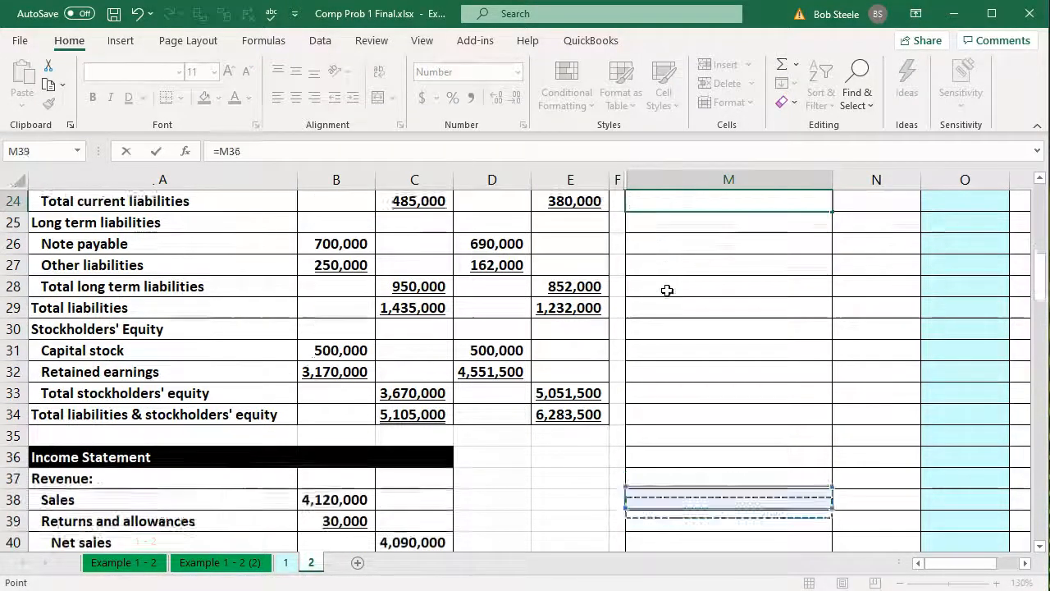
key(Down)
key(Down)
key(Down)
key(Down)
key(Down)
key(Down)
key(Down)
key(Down)
key(Down)
key(Left)
key(Left)
key(Left)
key(Left)
key(Left)
key(Left)
key(Up)
key(Up)
key(Up)
key(Up)
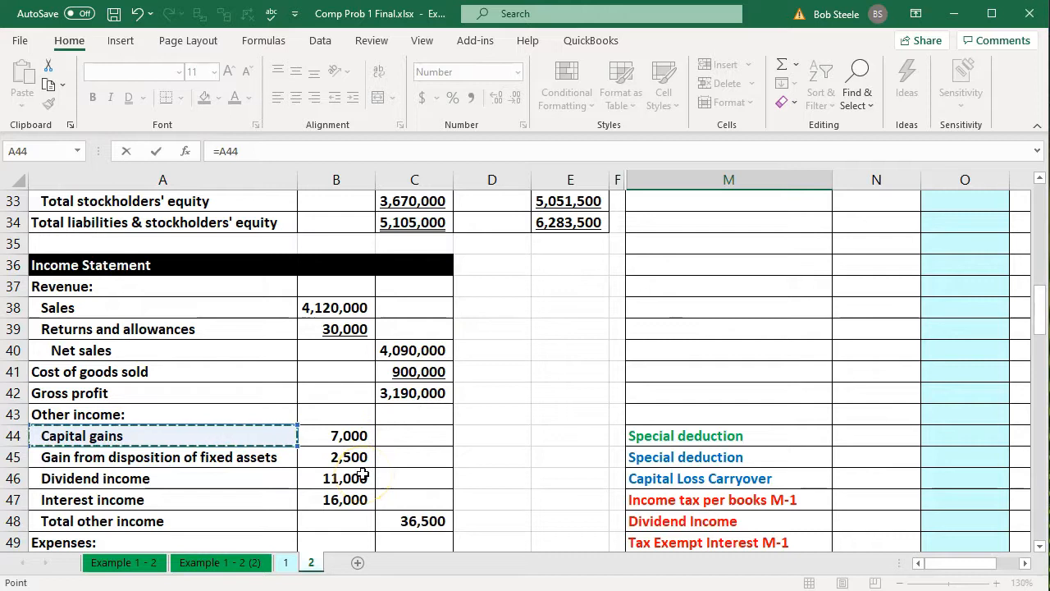
key(Return)
Fill the M24 label link down through M29, and clear the surplus Total other income and Expenses labels in M28:M29
scroll(364, 474, up, 5)
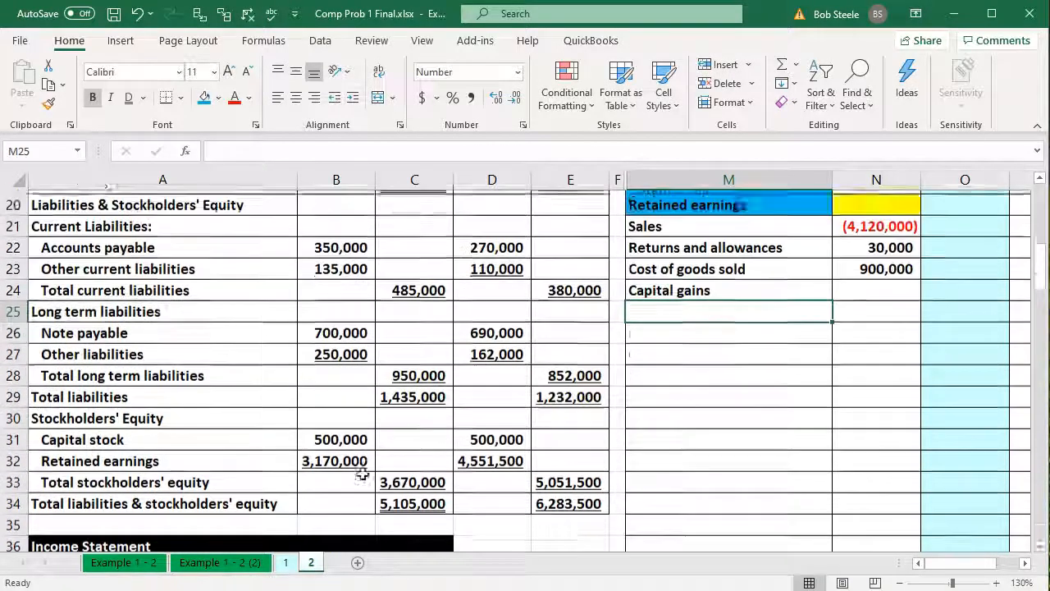
click(778, 307)
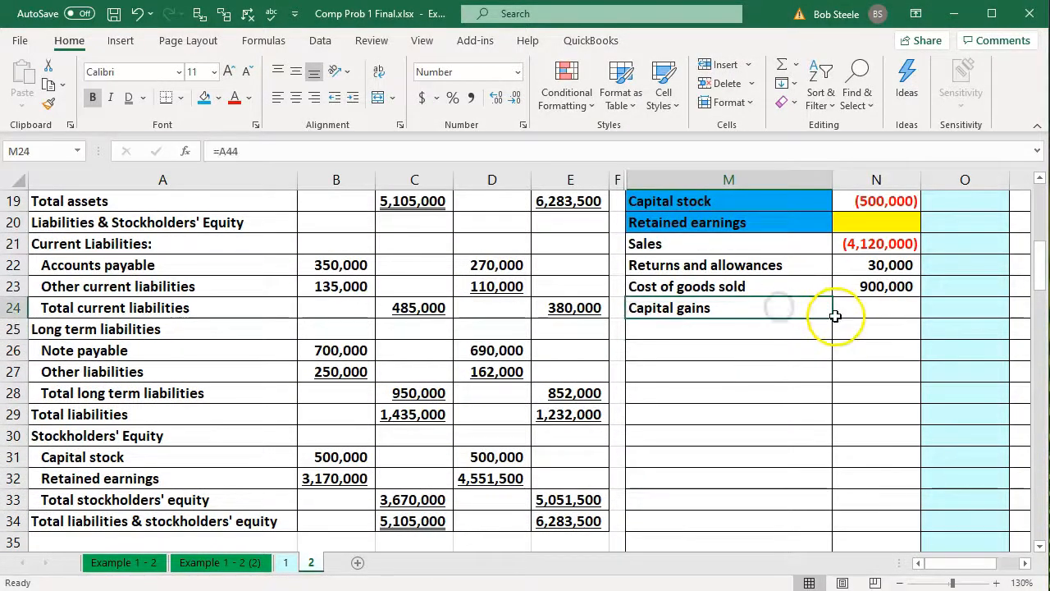
drag(832, 318, 814, 433)
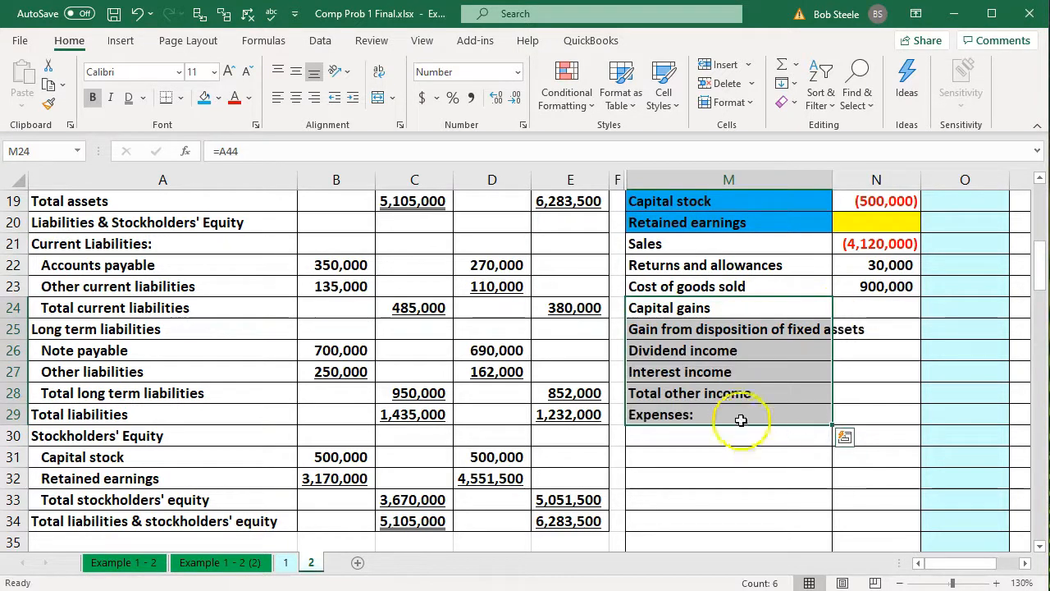
drag(742, 413, 741, 386)
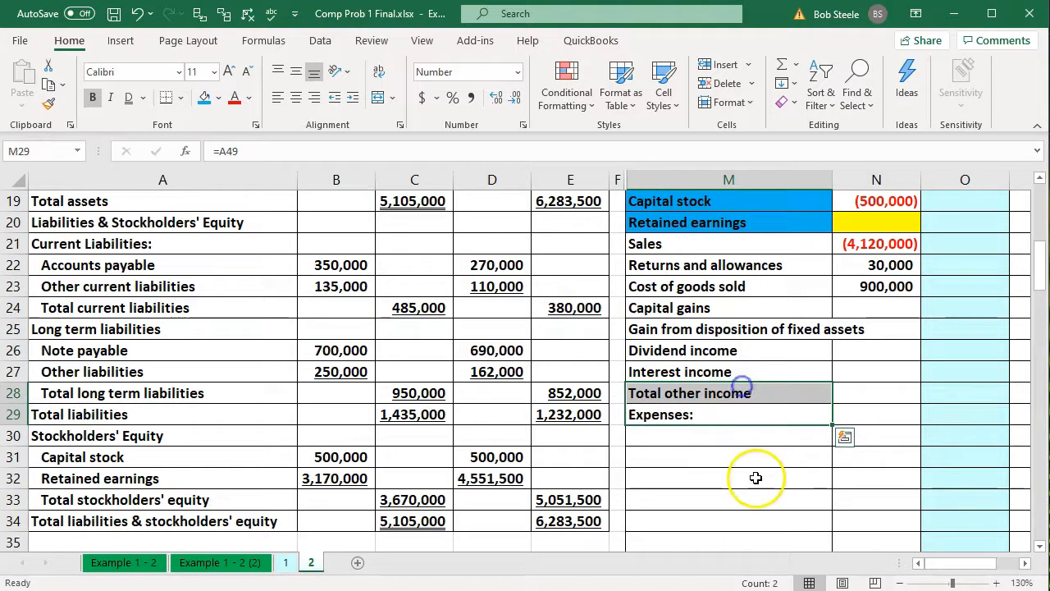
key(Delete)
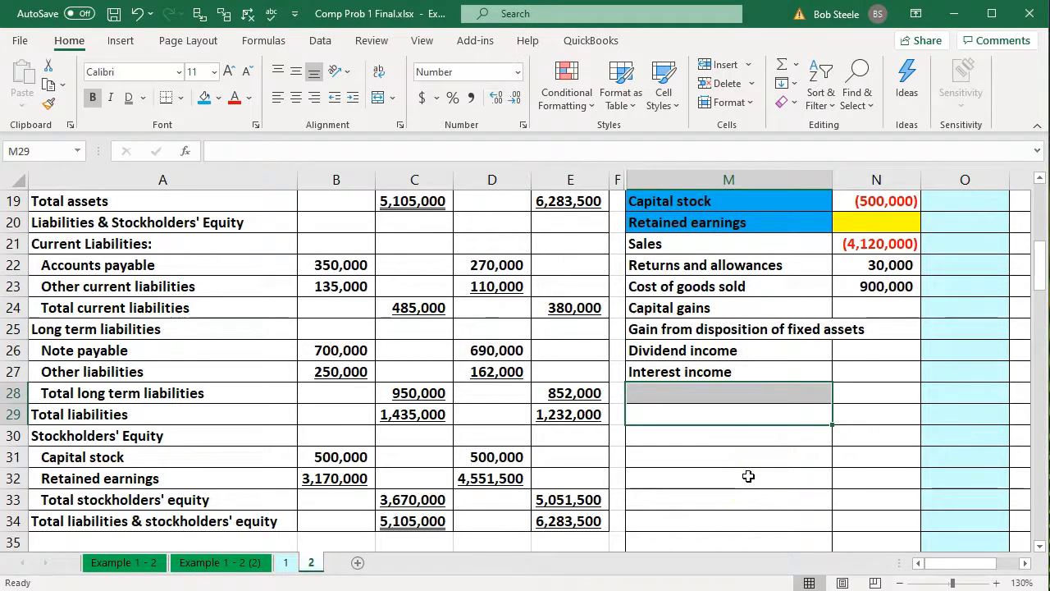
Link the Capital gains amount in N24 to B44 on the income statement as a negative value
key(Right)
key(Up)
key(Up)
key(Up)
key(Up)
key(Up)
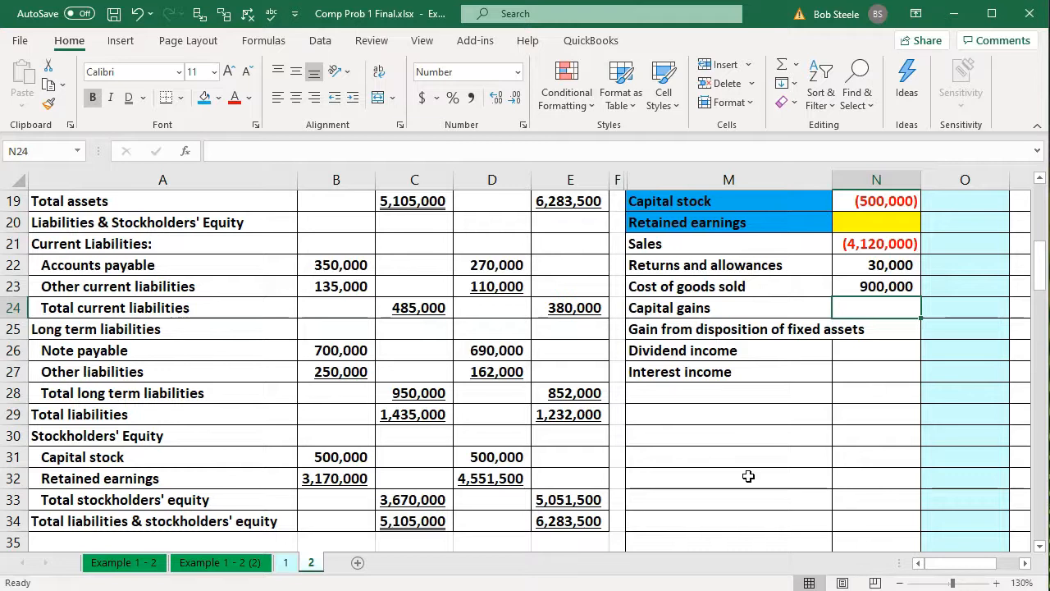
text(-)
key(Down)
key(Down)
key(Down)
key(Down)
key(Down)
key(Down)
key(Down)
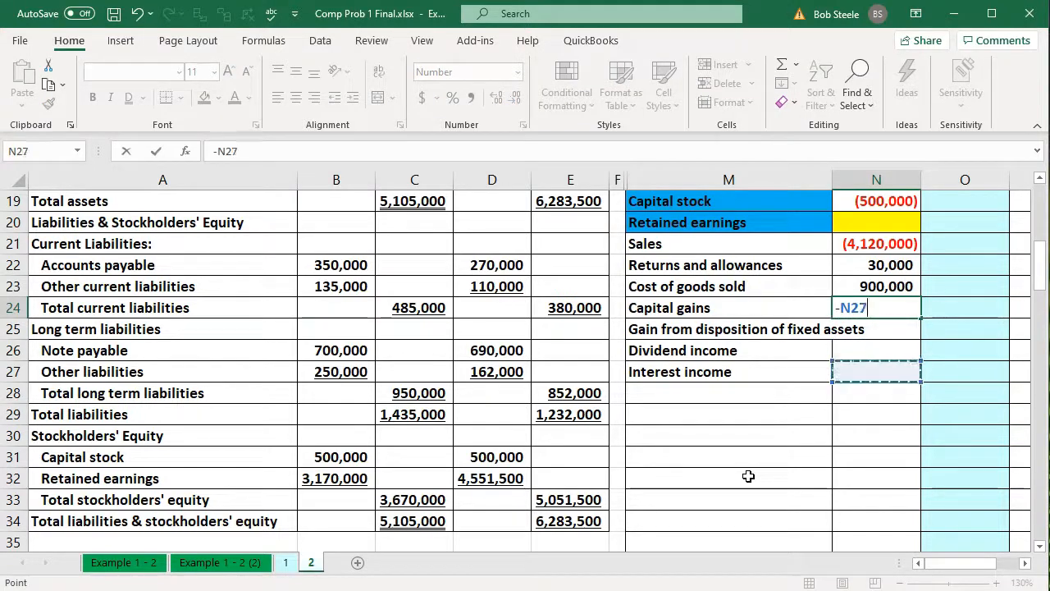
key(Down)
key(Down)
key(Down)
key(Down)
key(Down)
key(Down)
key(Down)
key(Down)
key(Down)
key(Down)
key(Down)
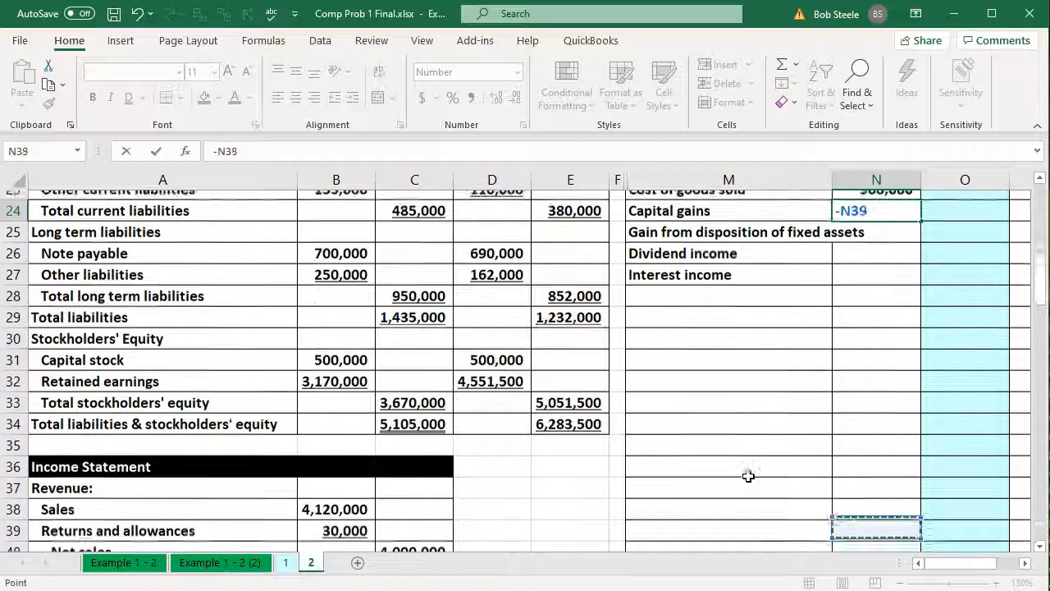
key(Down)
key(Down)
key(Down)
key(Down)
key(Down)
key(Left)
key(Left)
key(Left)
key(Left)
key(Left)
key(Left)
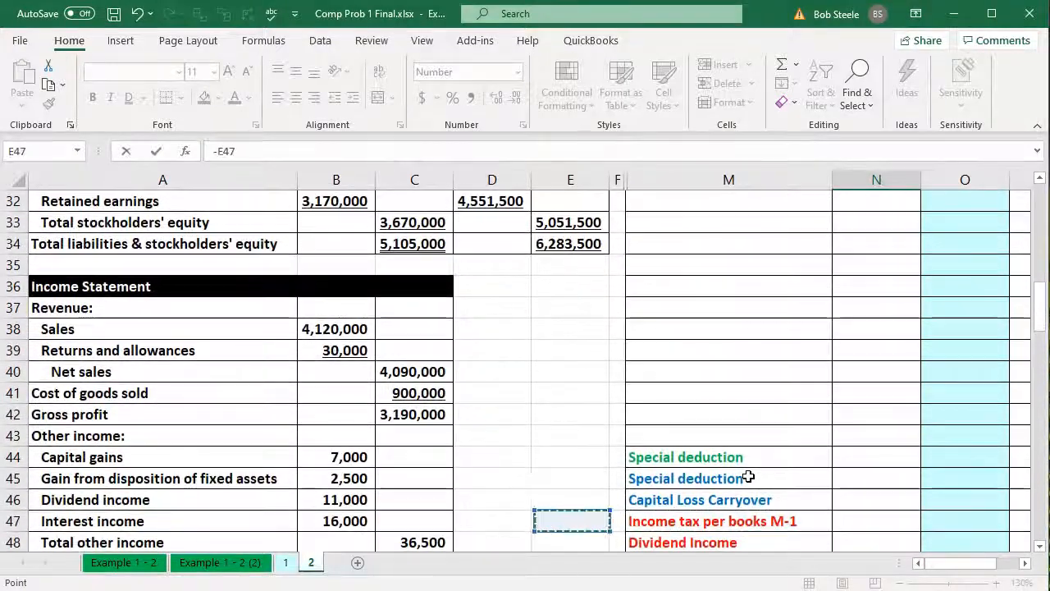
key(Up)
key(Up)
key(Up)
key(Return)
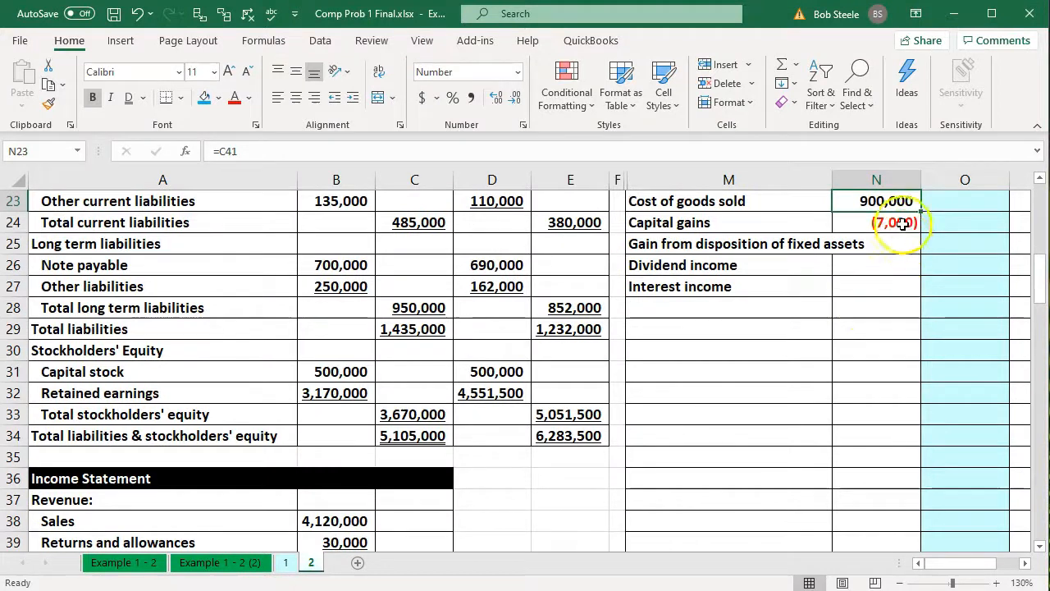
Fill the negative amount link in N24 down through Interest income in N27
click(902, 225)
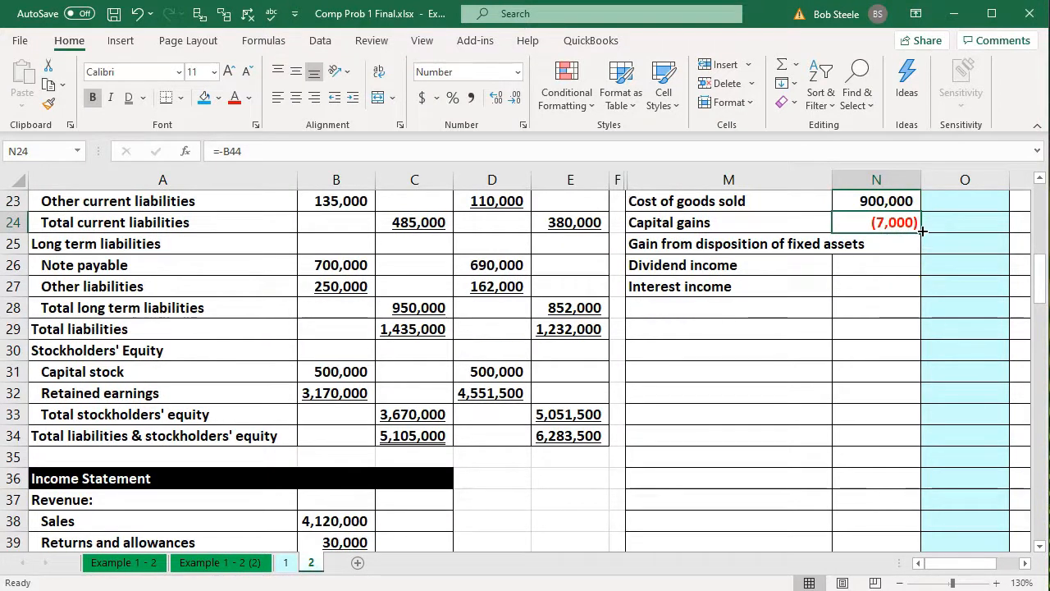
drag(922, 231, 919, 275)
drag(917, 289, 917, 291)
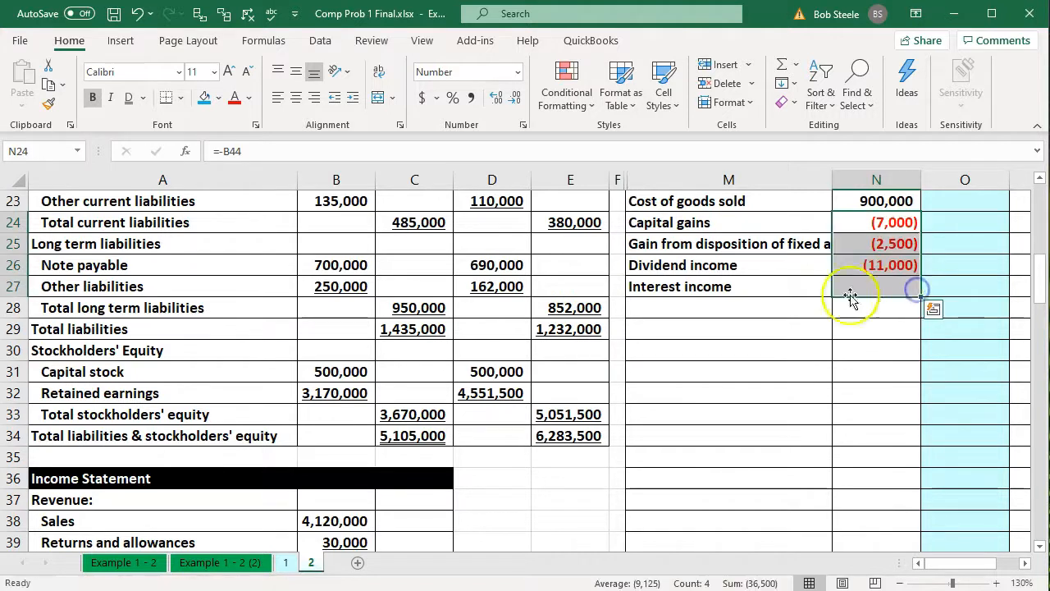
Review the expense accounts from Wages in A50 through Miscellaneous in A64 of the income statement
click(695, 309)
scroll(475, 391, down, 1)
scroll(475, 392, down, 5)
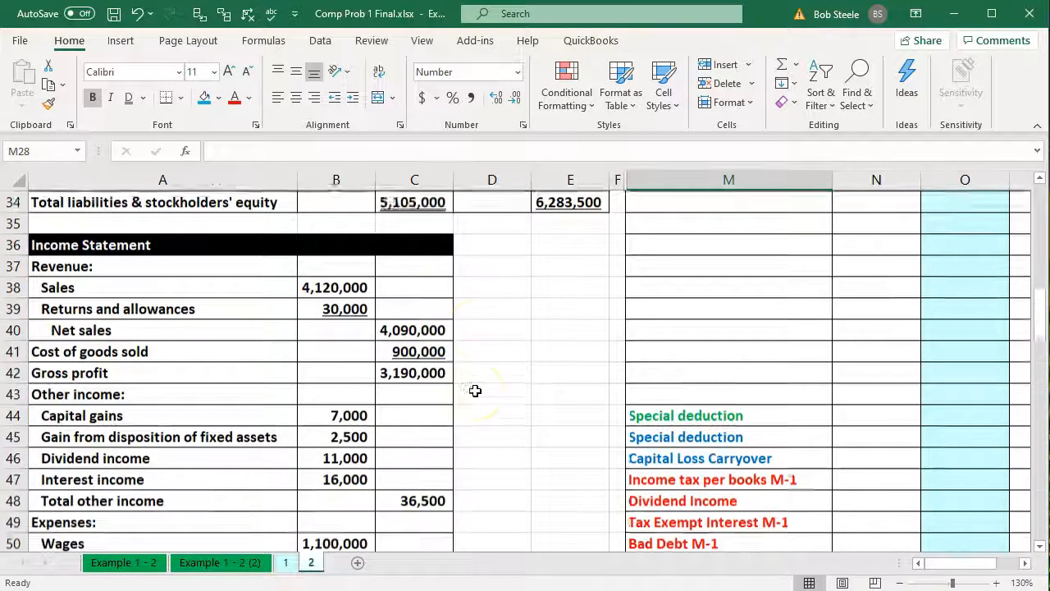
scroll(439, 415, down, 1)
scroll(439, 415, down, 1)
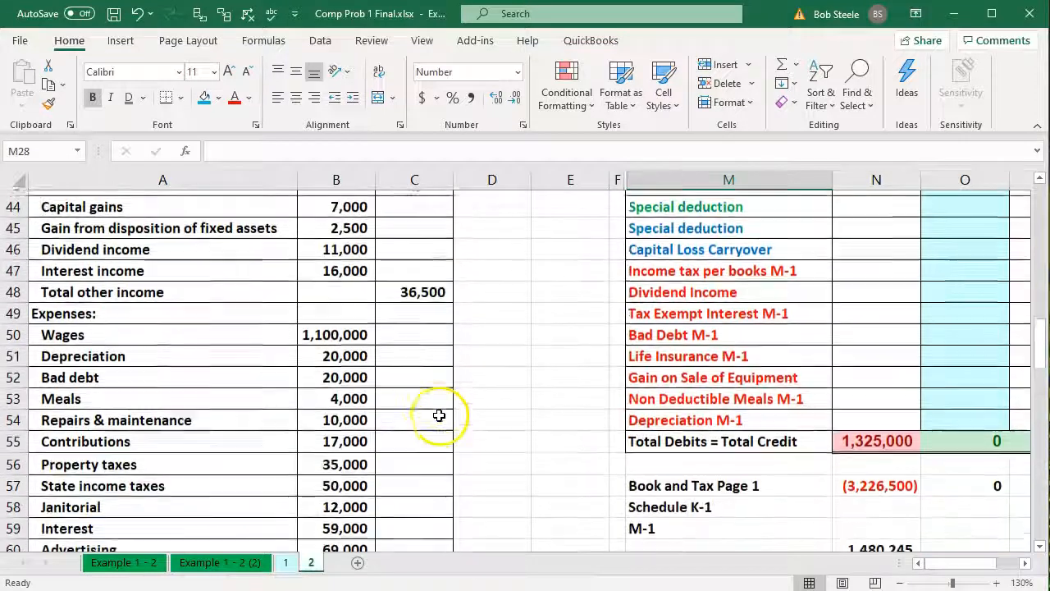
click(209, 335)
scroll(208, 333, down, 2)
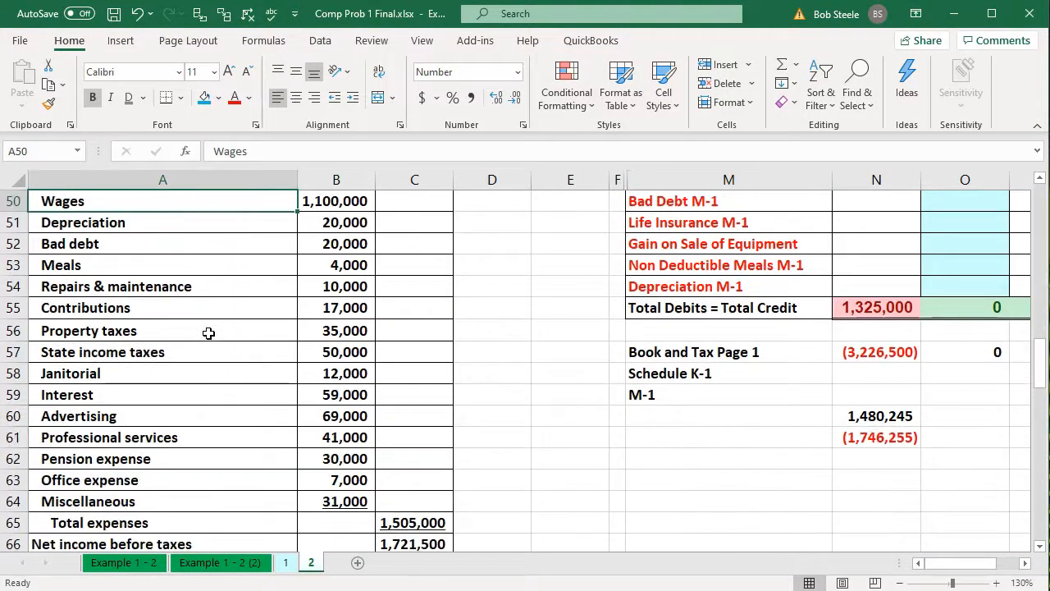
scroll(208, 332, up, 1)
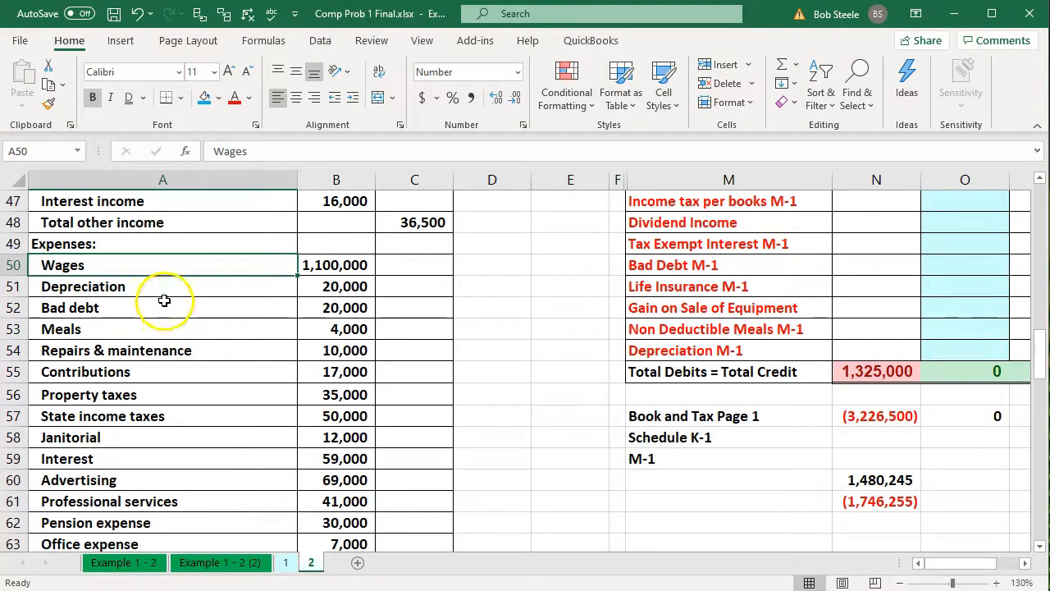
scroll(985, 409, up, 3)
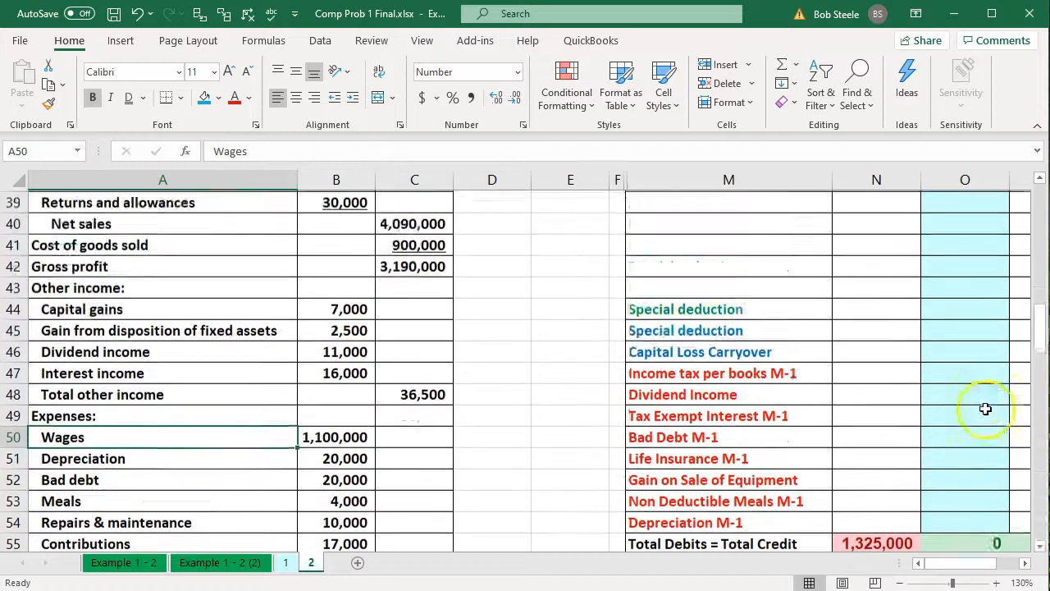
scroll(985, 409, up, 5)
Link trial balance cell M28 to the Wages label in A50 of the income statement
click(704, 252)
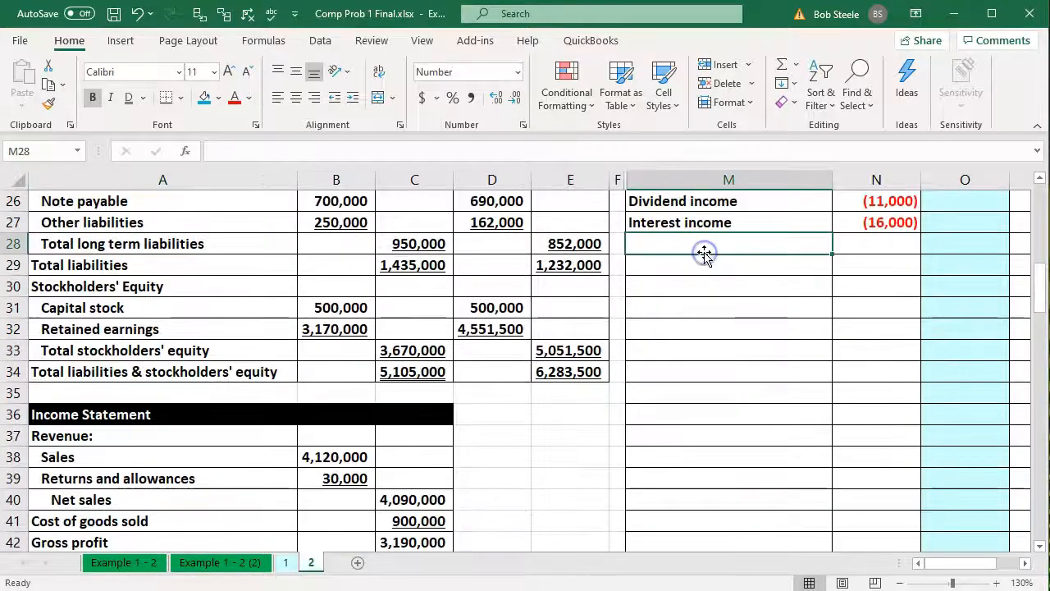
text(=)
key(Down)
key(Down)
key(Down)
key(Down)
key(Down)
key(Down)
key(Down)
key(Down)
key(Down)
key(Down)
key(Down)
key(Down)
key(Down)
key(Down)
key(Down)
key(Down)
key(Down)
key(Down)
key(Down)
key(Down)
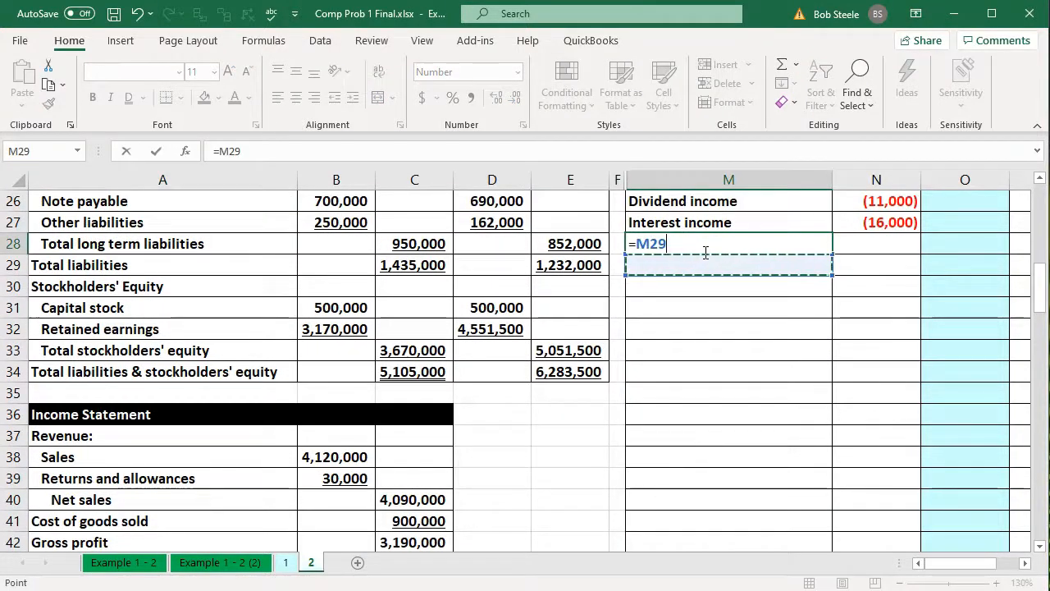
key(Left)
key(Left)
key(Left)
key(Left)
key(Left)
key(Left)
key(Up)
key(Up)
key(Up)
key(Up)
key(Up)
key(Return)
key(Up)
key(Up)
key(Down)
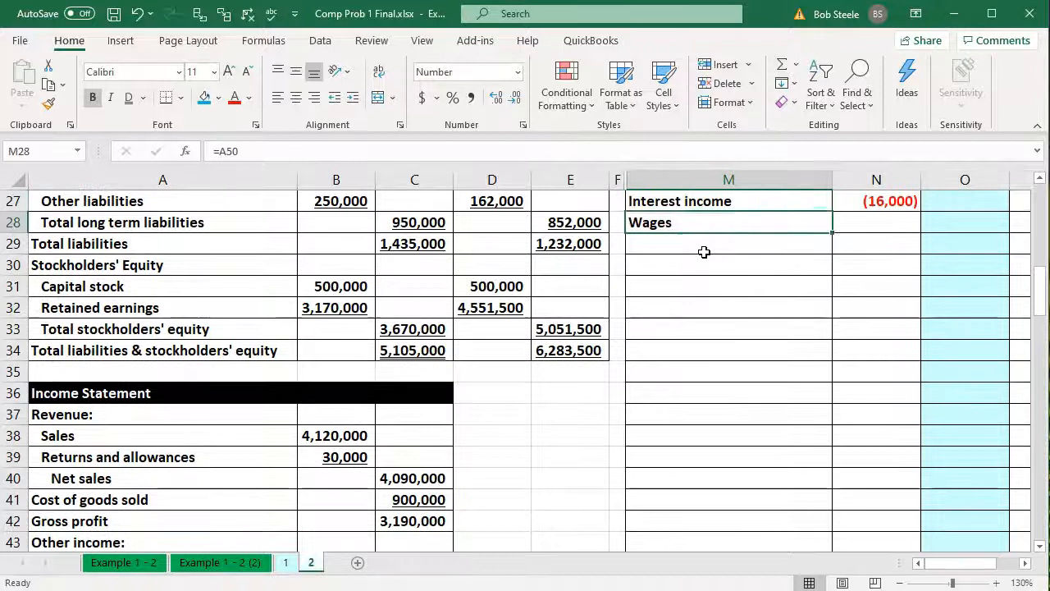
Link the Wages amount in N28 to B50 on the income statement as a positive value
key(Right)
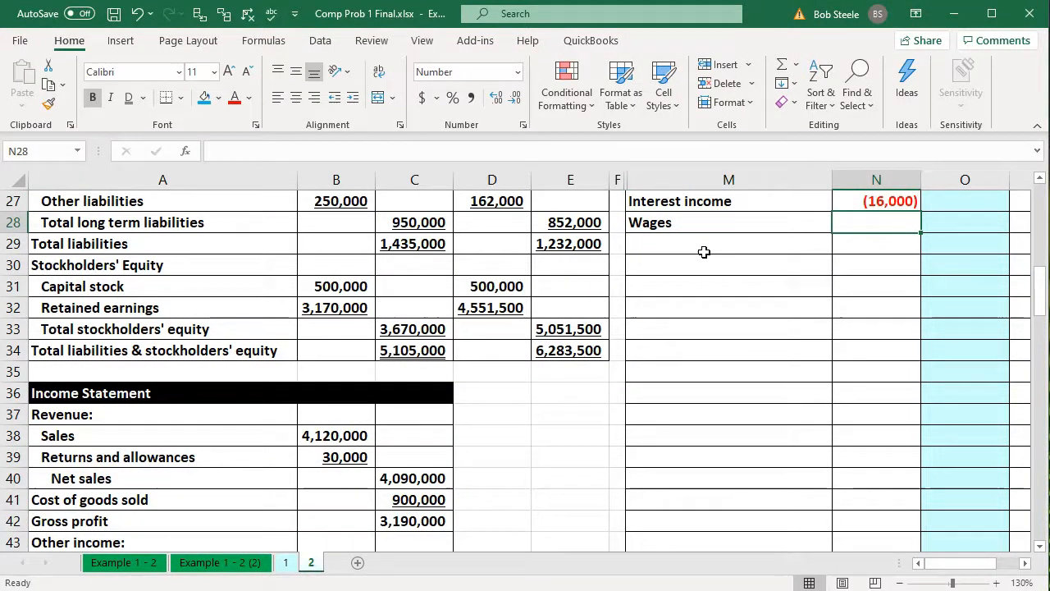
text(=)
key(Down)
key(Down)
key(Down)
key(Down)
key(Down)
key(Down)
key(Down)
key(Down)
key(Down)
key(Down)
key(Down)
key(Down)
key(Down)
key(Down)
key(Down)
key(Down)
key(Down)
key(Down)
key(Down)
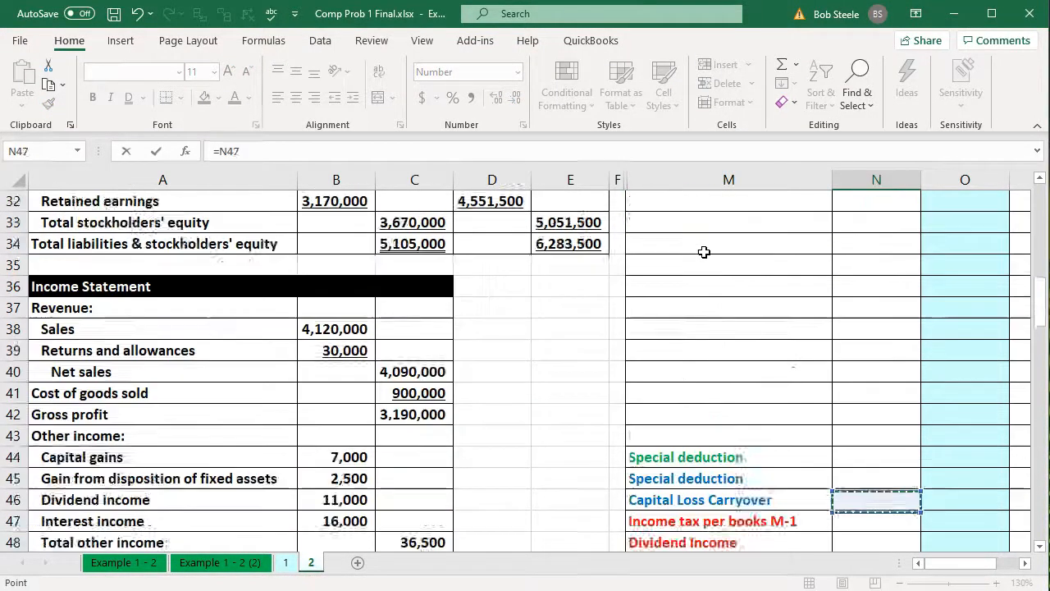
key(Down)
key(Down)
key(Down)
key(Down)
key(Down)
key(Down)
key(Down)
key(Down)
key(Down)
key(Down)
key(Left)
key(Left)
key(Left)
key(Left)
key(Left)
key(Up)
key(Up)
key(Up)
key(Up)
key(Up)
key(Up)
key(Up)
key(Left)
key(Return)
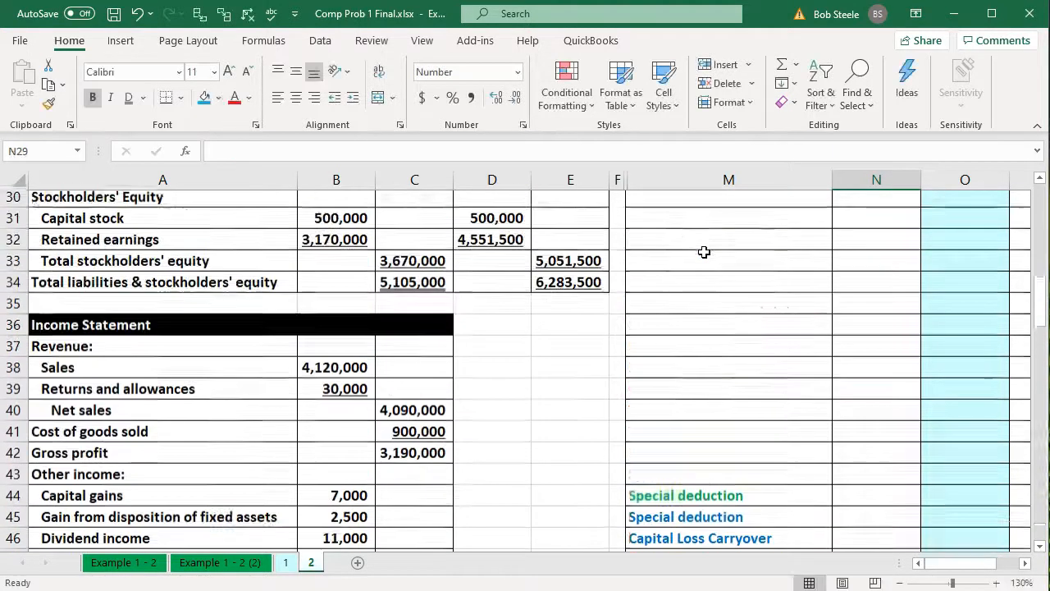
Fill the Wages label and amount links in M28:N28 down through row 43, and clear the surplus Total expenses row in M43:N43
drag(744, 249, 834, 243)
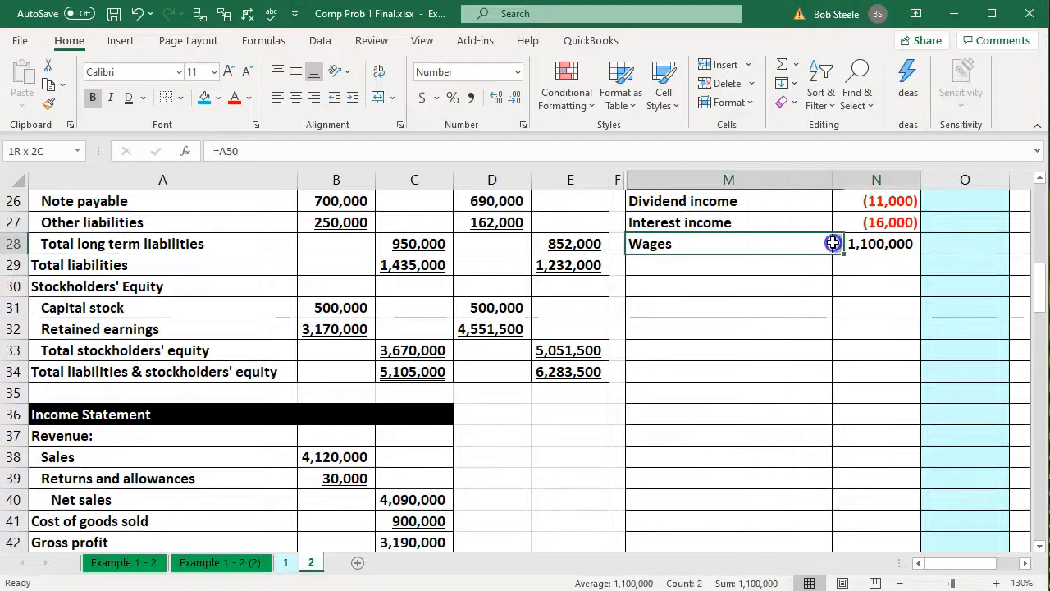
click(1025, 563)
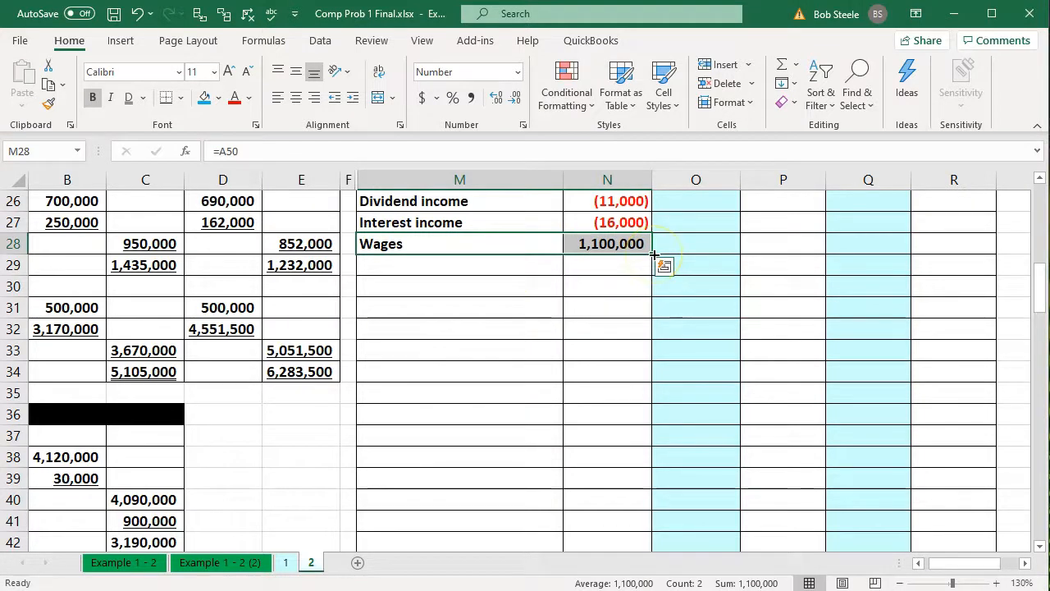
drag(653, 254, 644, 444)
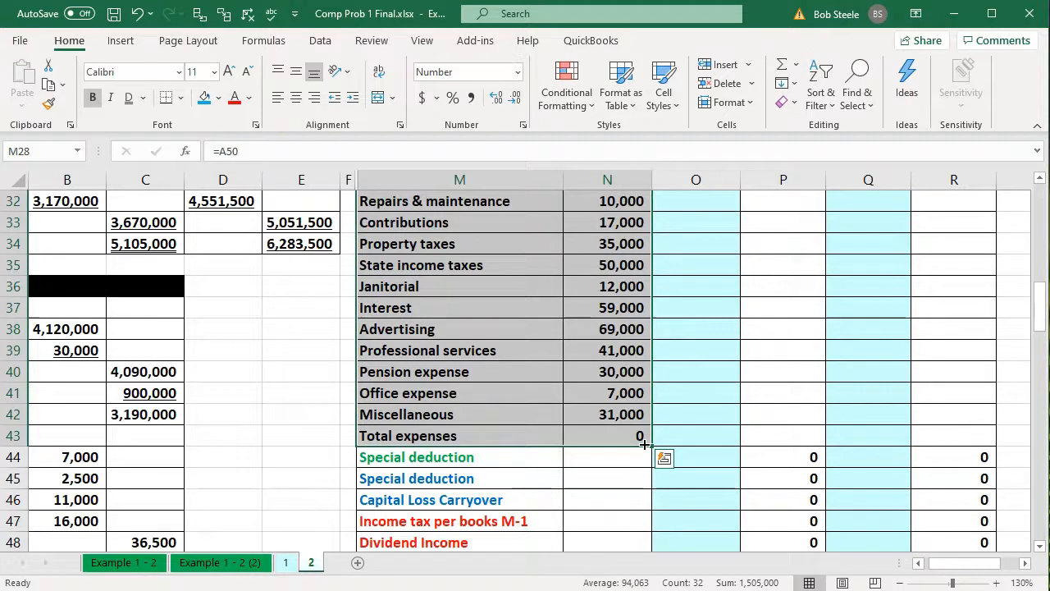
drag(508, 431, 600, 438)
key(Delete)
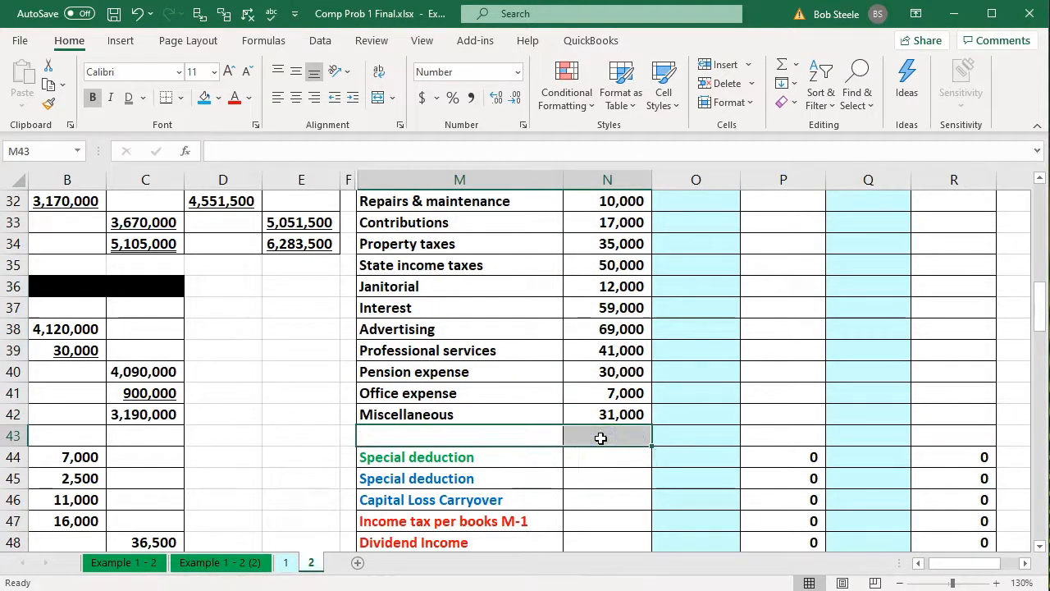
Select the Office expense row across M41:T41 and examine the trial balance totals in row 55
scroll(600, 440, up, 1)
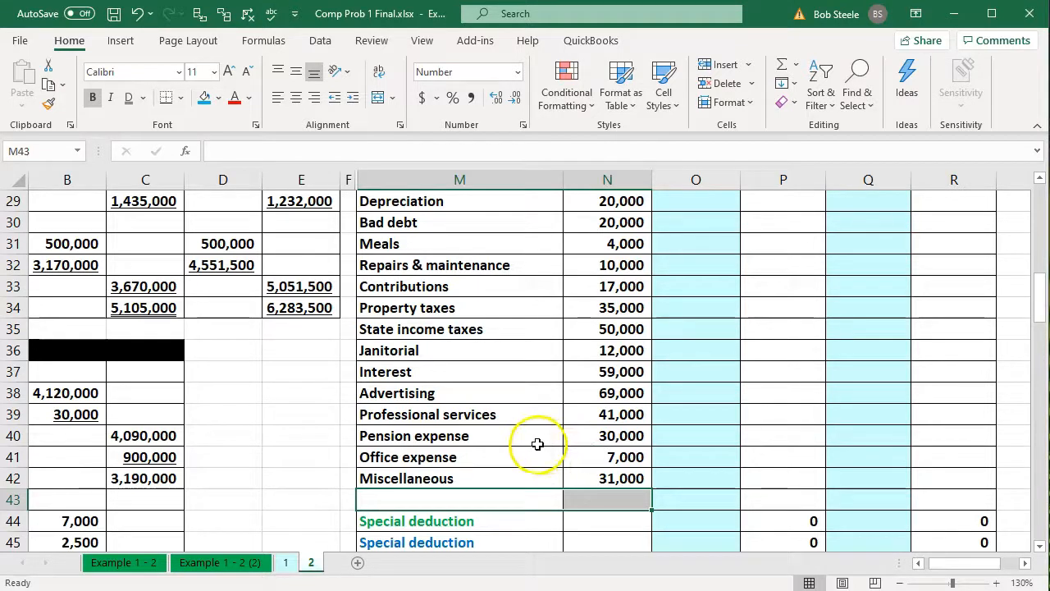
click(17, 458)
click(410, 438)
drag(403, 458, 907, 461)
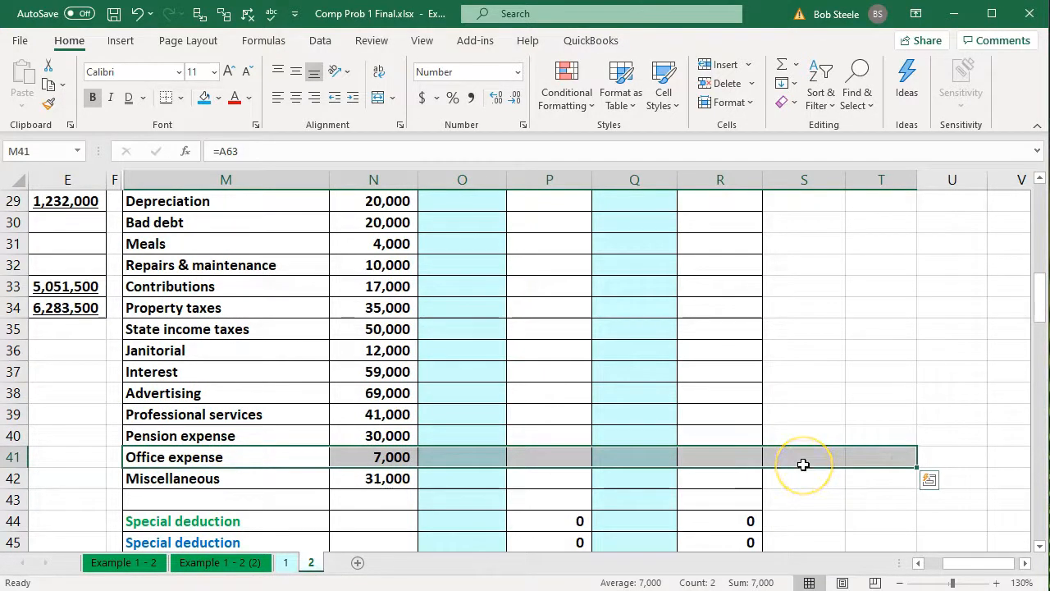
scroll(803, 464, down, 5)
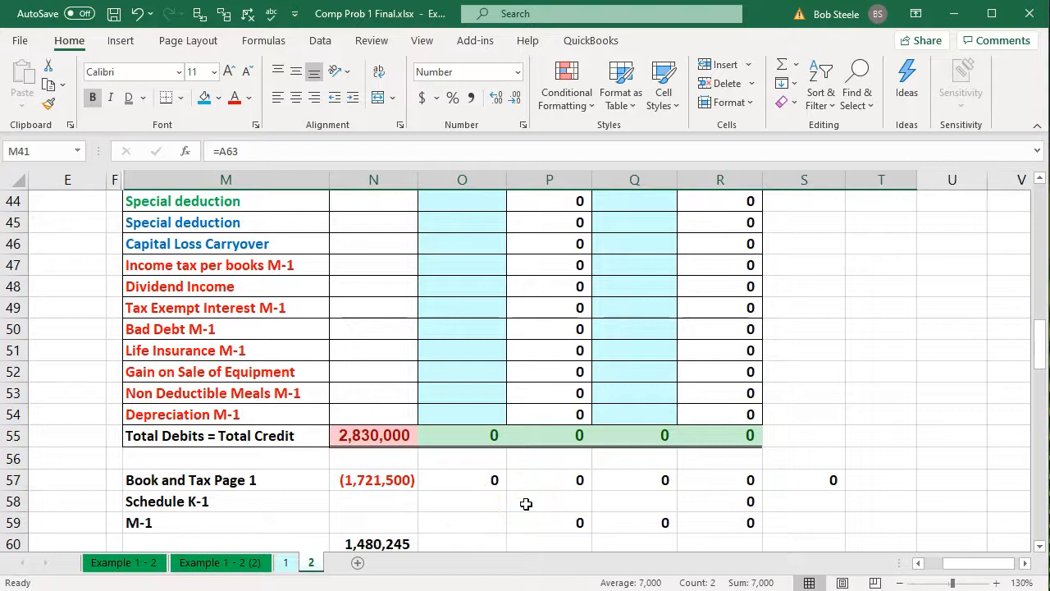
scroll(738, 369, up, 1)
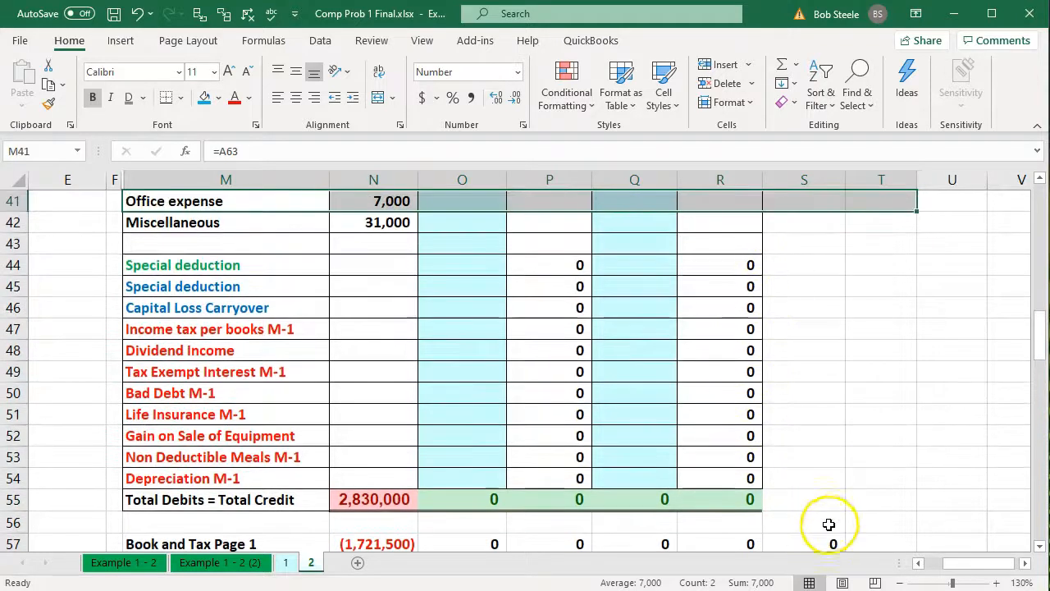
Insert a blank row of cells at M41:T41 above Office expense, shifting the existing cells down
scroll(825, 521, up, 1)
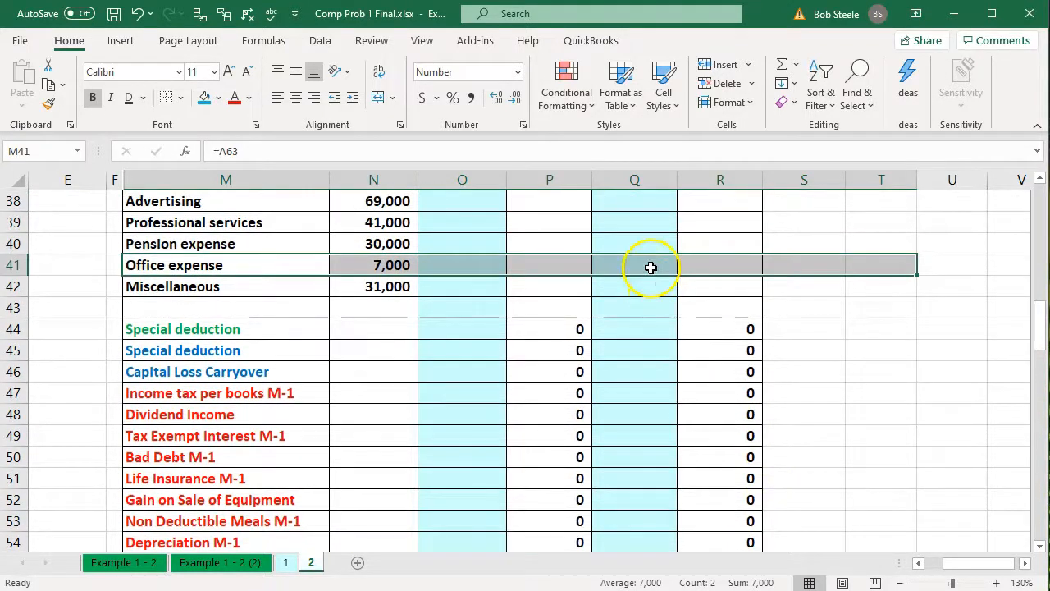
right_click(651, 267)
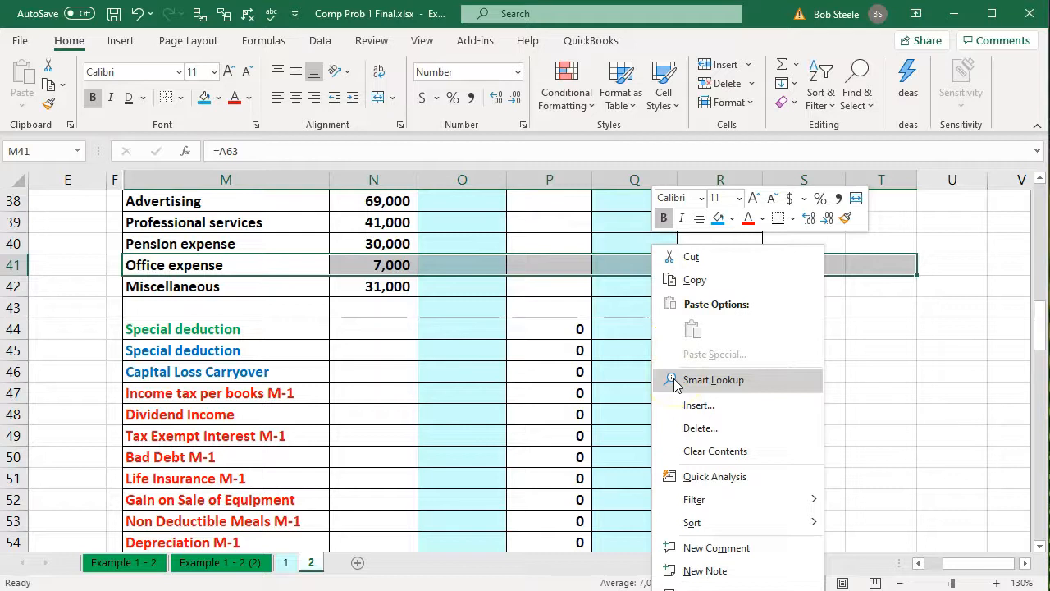
click(684, 405)
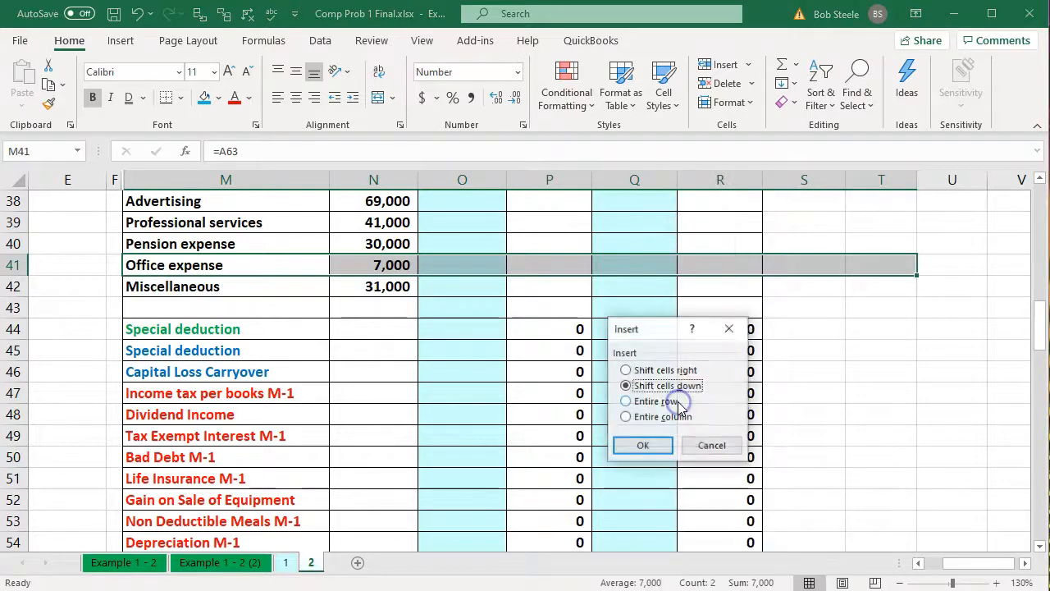
click(652, 444)
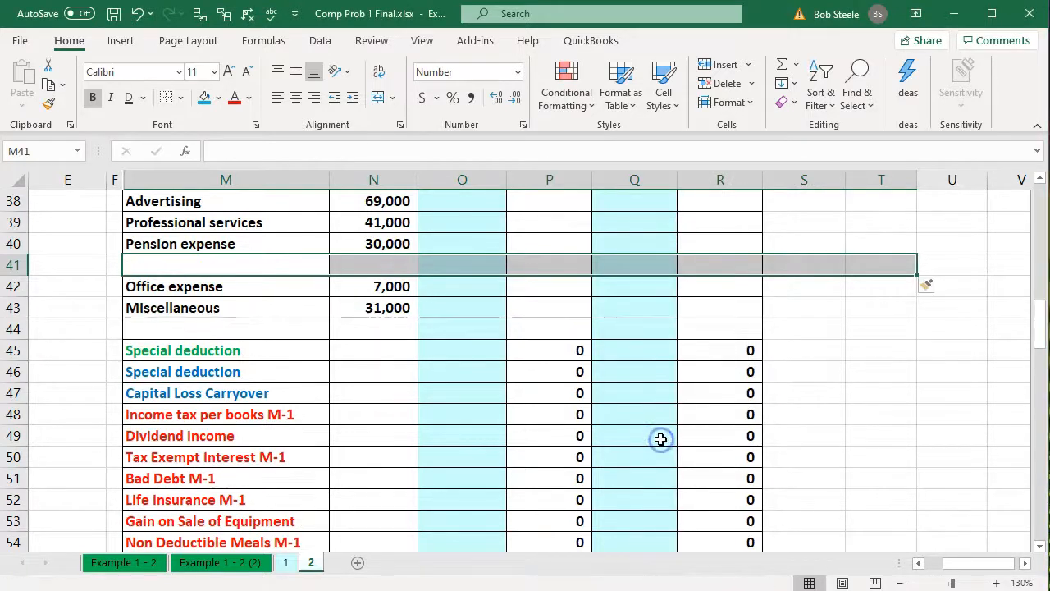
click(623, 478)
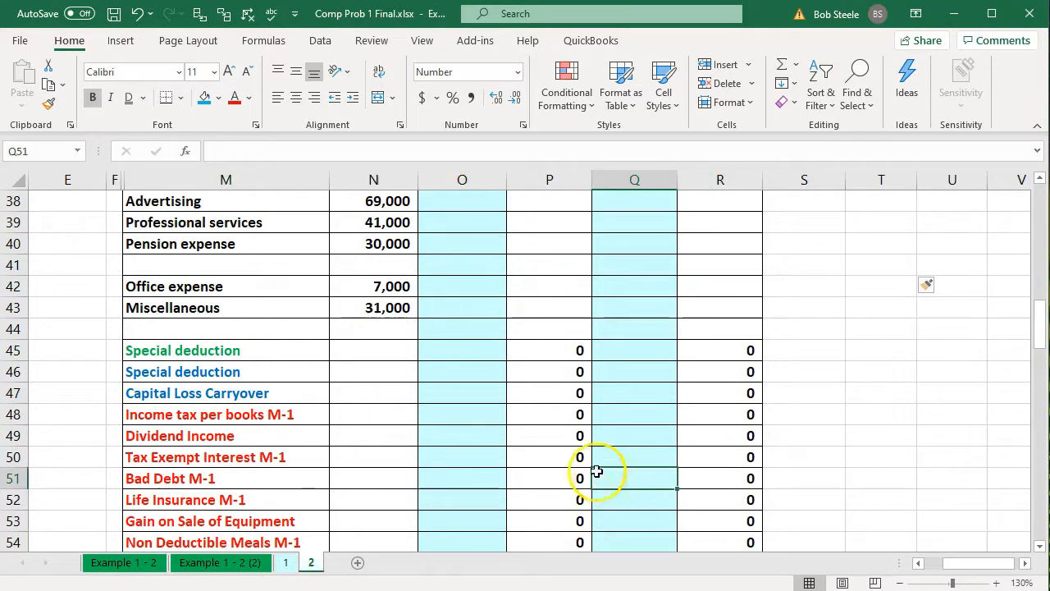
Insert six more blank rows of cells across M41:T46, shifting the existing cells down
drag(258, 264, 715, 367)
right_click(668, 324)
key(Escape)
drag(279, 263, 871, 369)
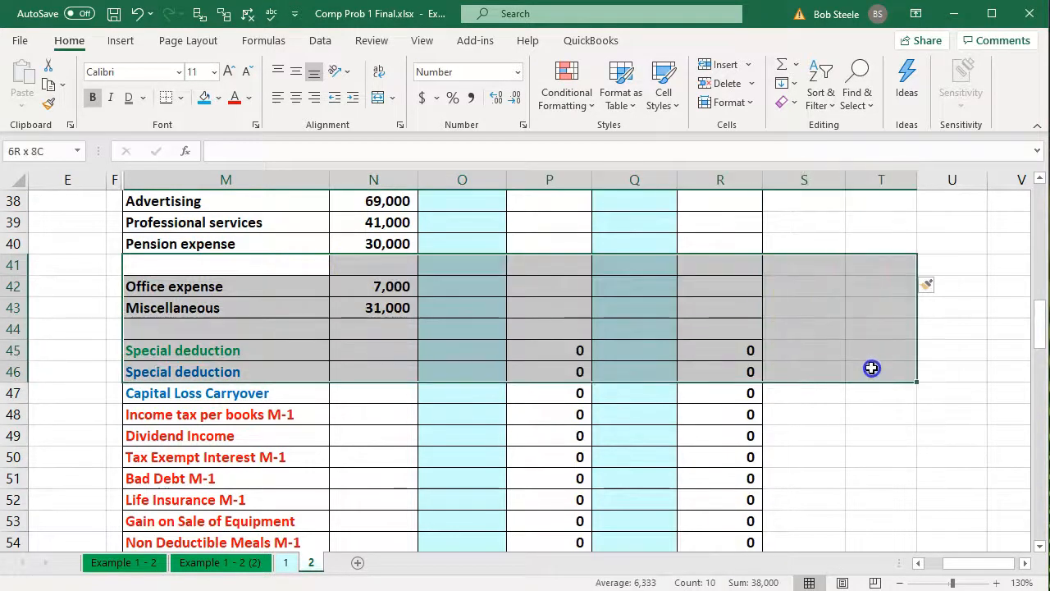
right_click(555, 333)
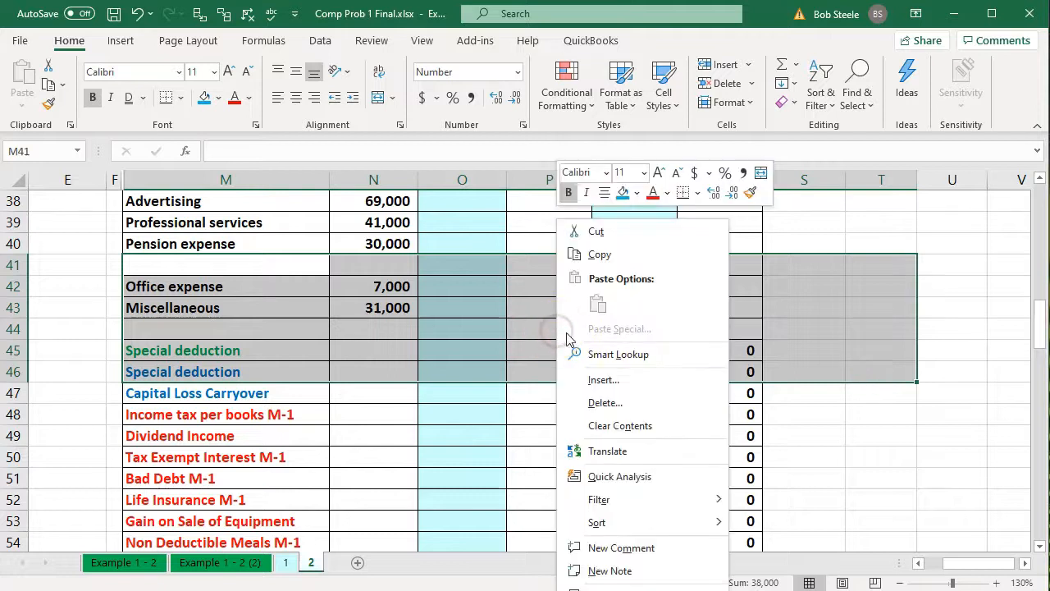
click(597, 378)
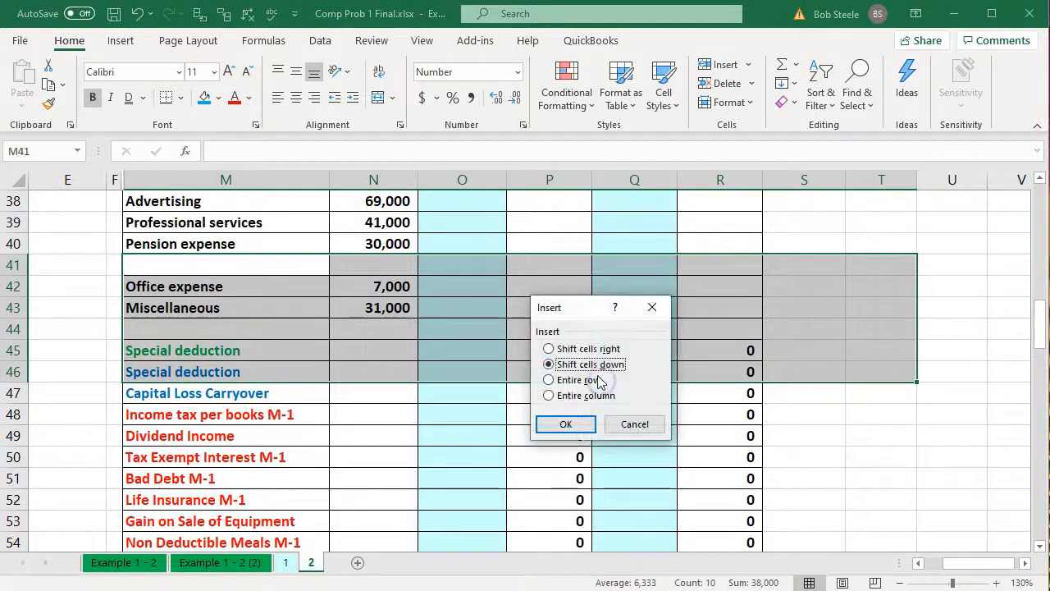
click(568, 424)
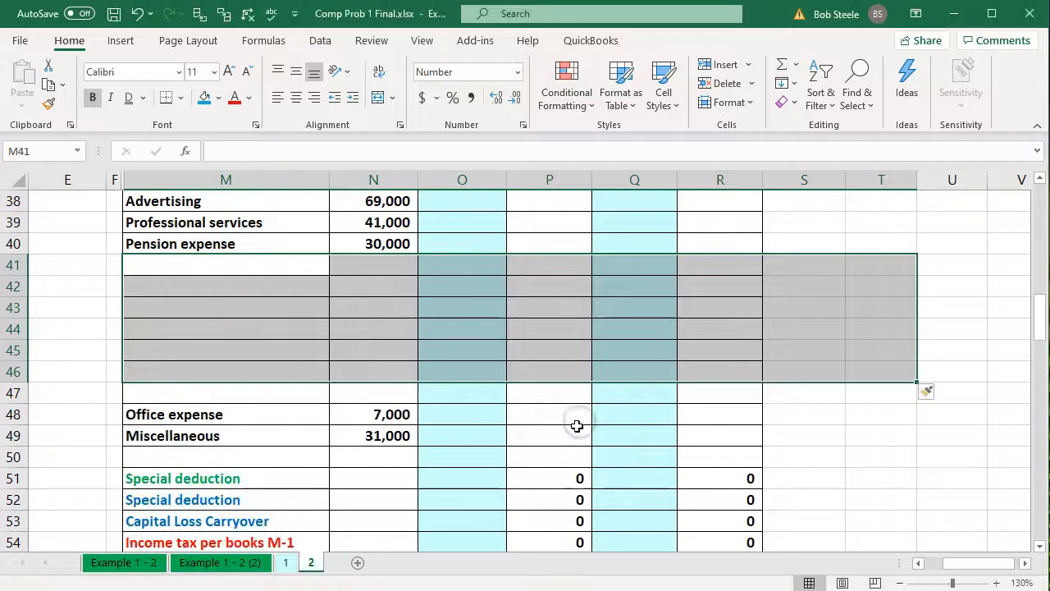
Undo both blank-cell insertions in the trial balance
click(138, 14)
click(138, 14)
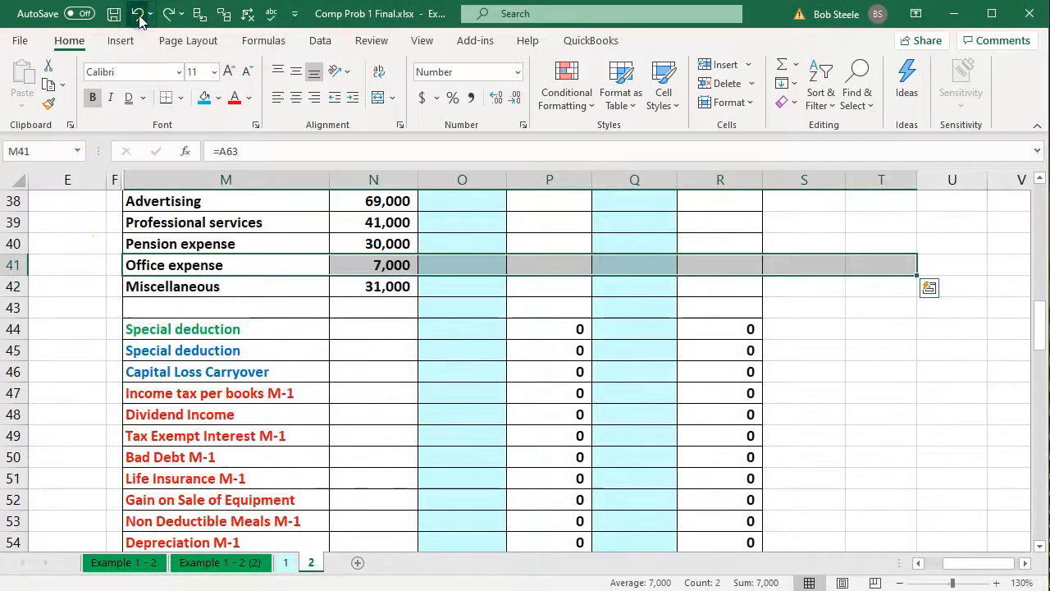
click(292, 359)
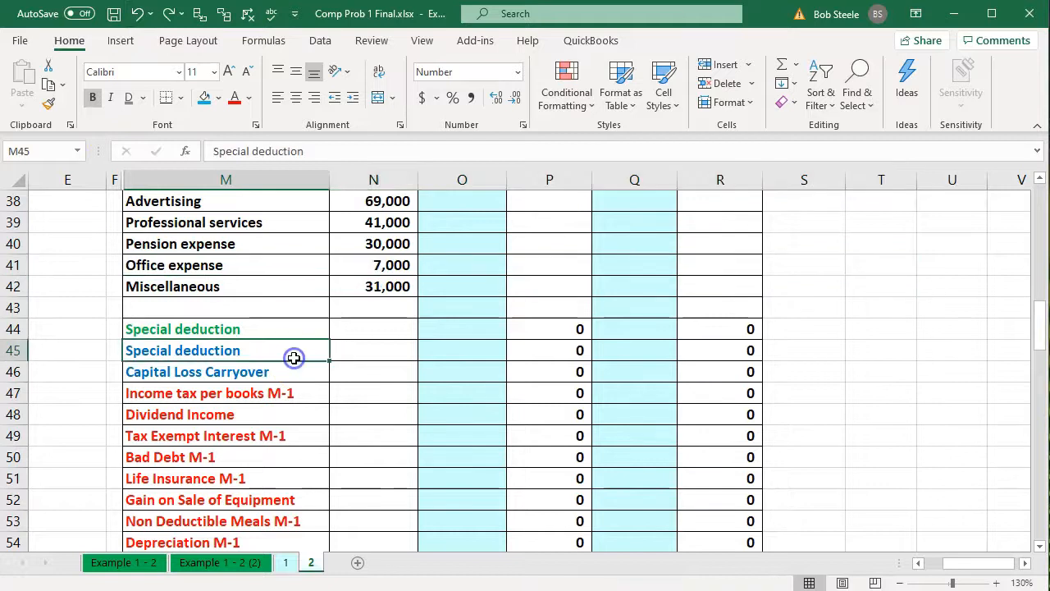
Link trial balance cell M43 to the Federal income tax label in A67 of the income statement
click(263, 310)
key(Home)
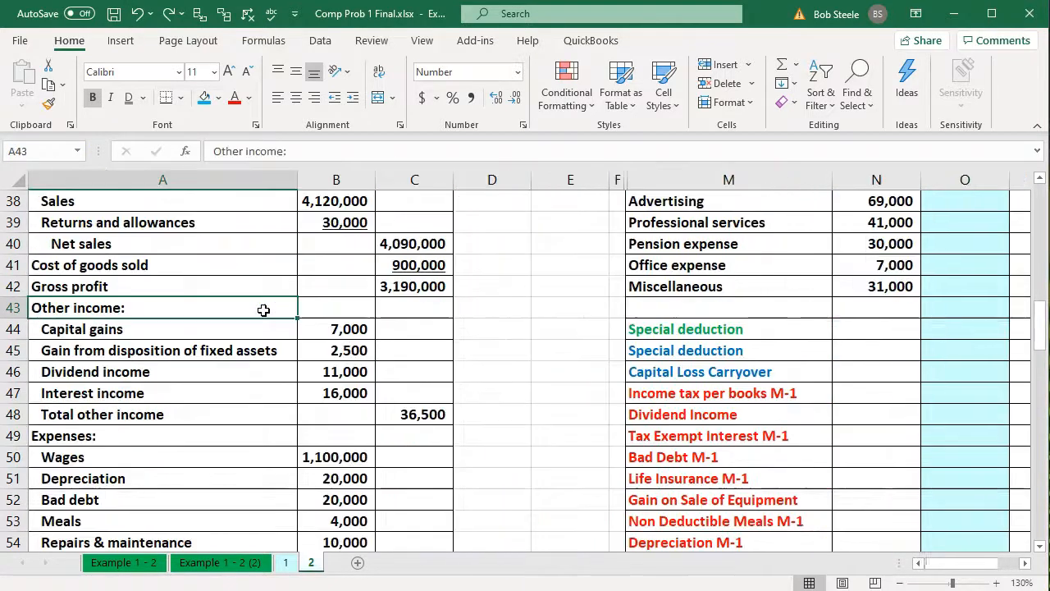
scroll(264, 310, down, 7)
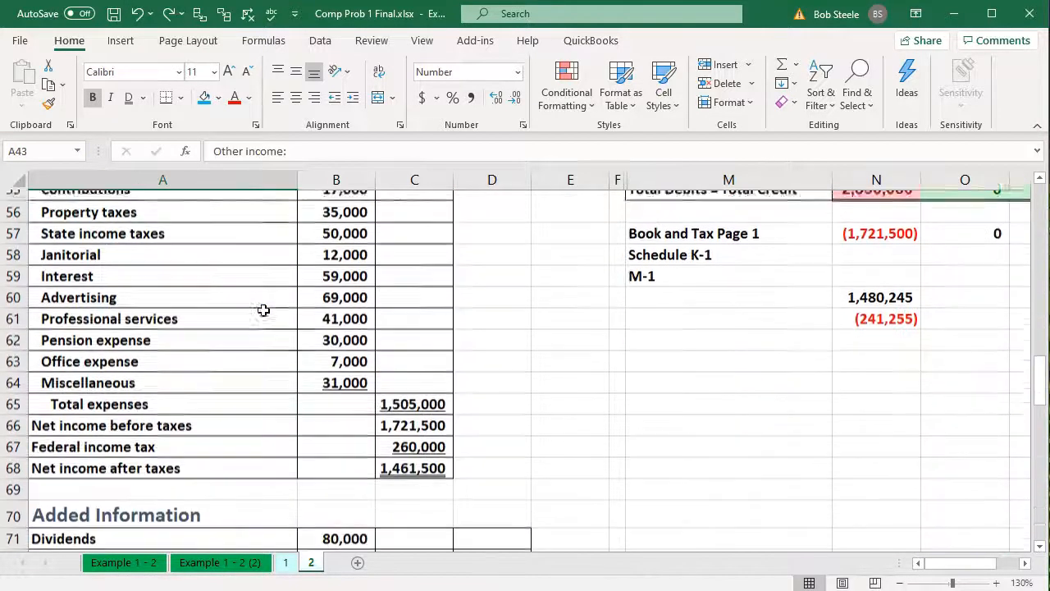
click(250, 366)
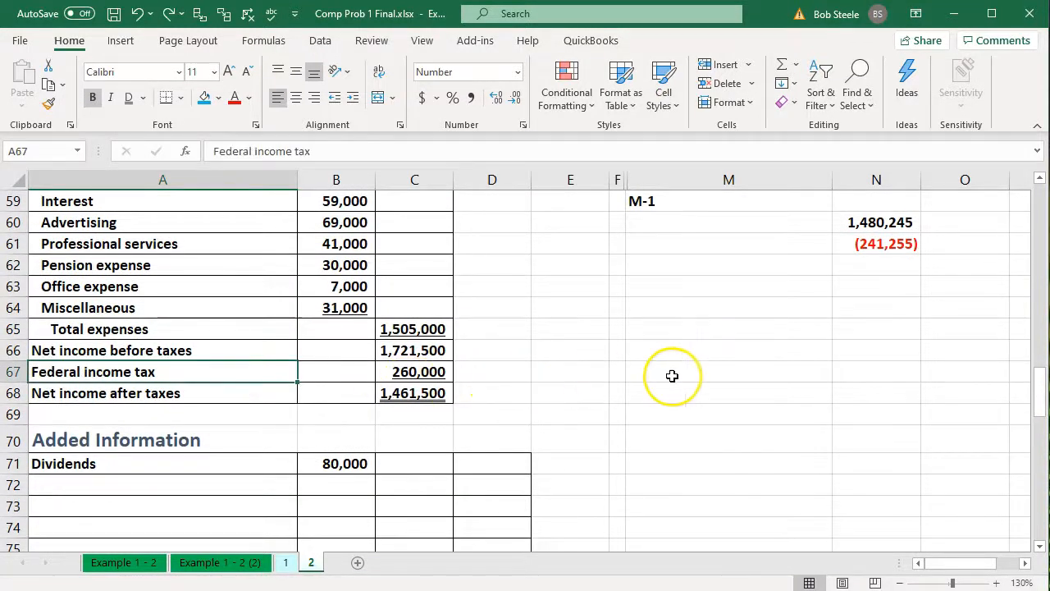
scroll(671, 375, up, 7)
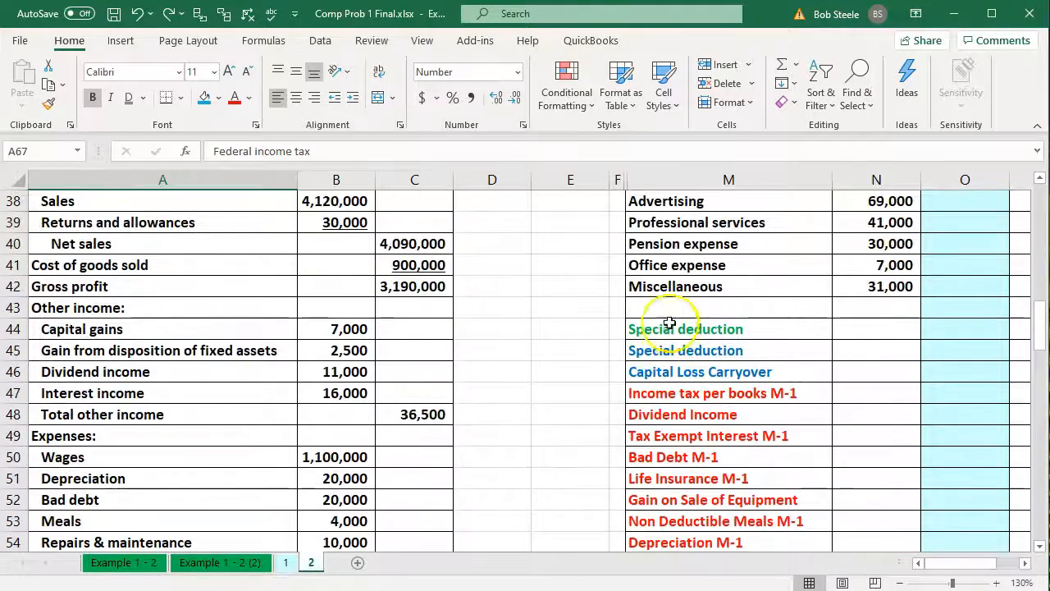
click(672, 310)
text(=)
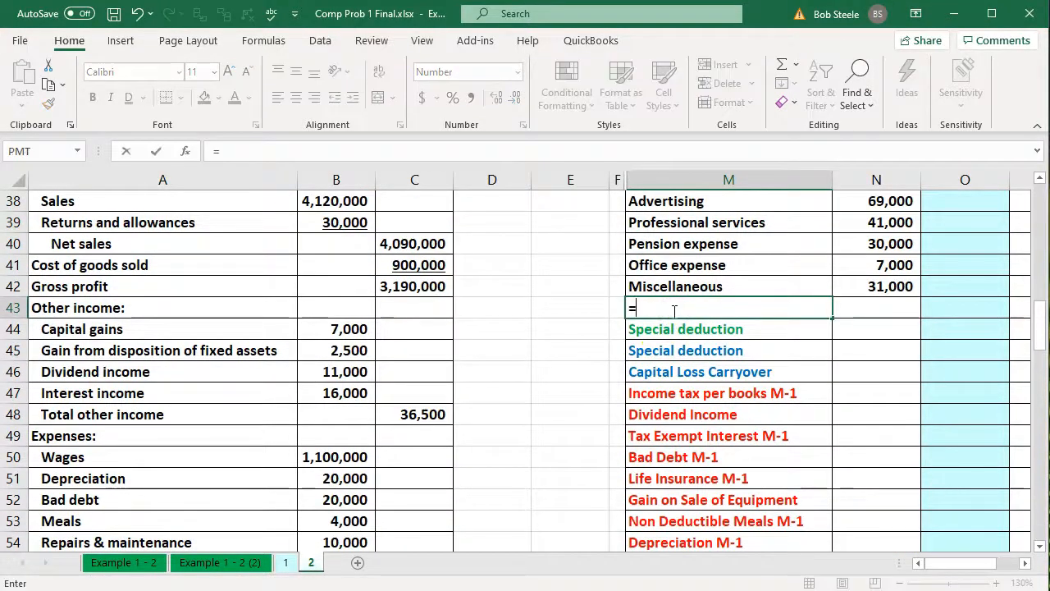
key(Down)
key(Down)
key(Down)
key(Down)
key(Down)
key(Down)
key(Down)
key(Down)
key(Down)
key(Down)
key(Down)
key(Down)
key(Down)
key(Down)
key(Down)
key(Down)
key(Down)
key(Down)
key(Down)
key(Down)
key(Left)
key(Left)
key(Left)
key(Left)
key(Left)
key(Left)
key(Left)
key(Left)
key(Left)
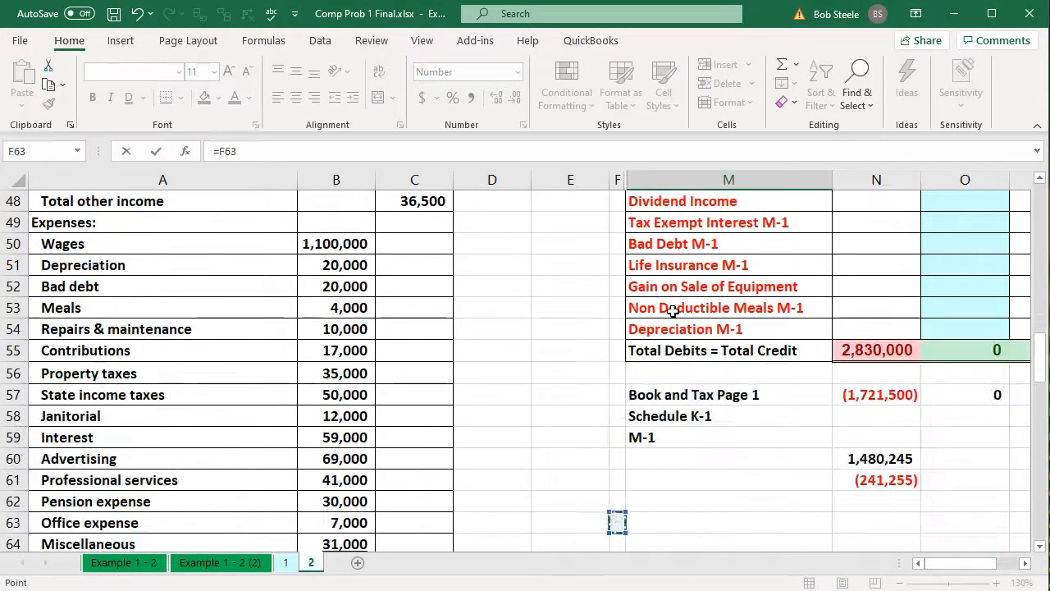
key(Down)
key(Down)
key(Down)
key(Down)
key(Left)
key(Left)
key(Left)
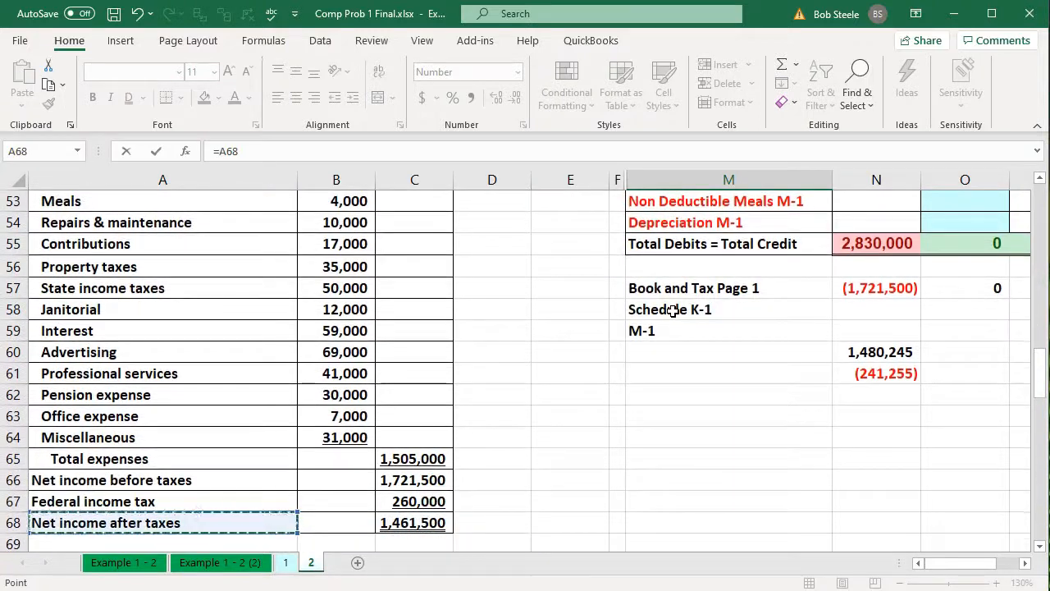
key(Up)
key(Return)
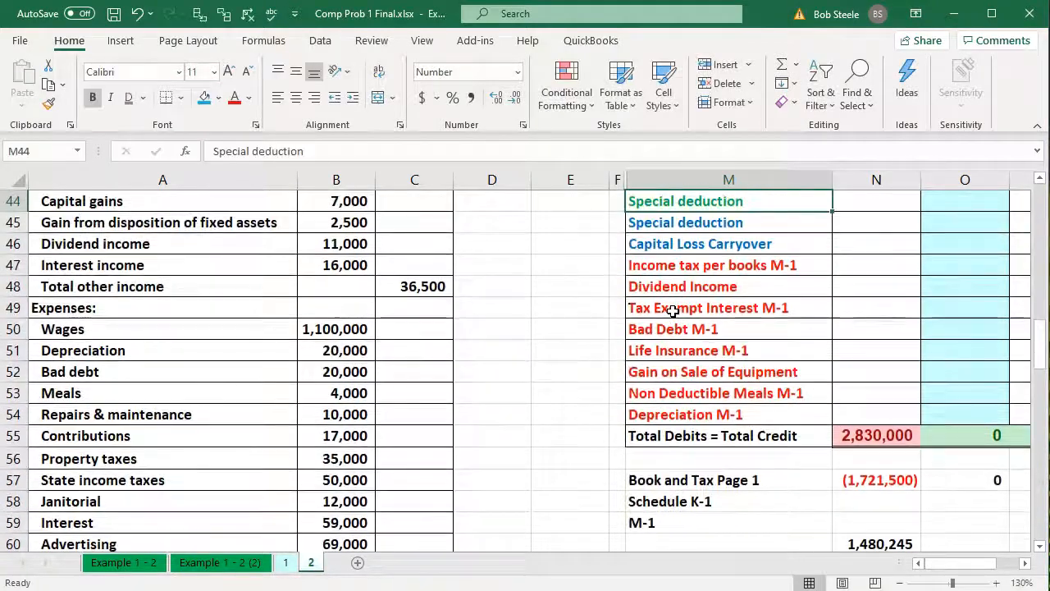
Link the Federal income tax amount in N43 to C67 on the income statement as a positive value
key(Up)
key(Up)
key(Down)
key(Right)
text(=)
key(Down)
key(Down)
key(Down)
key(Down)
key(Down)
key(Down)
key(Down)
key(Down)
key(Down)
key(Down)
key(Down)
key(Down)
key(Down)
key(Down)
key(Down)
key(Down)
key(Down)
key(Down)
key(Down)
key(Down)
key(Down)
key(Down)
key(Down)
key(Down)
key(Down)
key(Down)
key(Down)
key(Left)
key(Left)
key(Left)
key(Left)
key(Left)
key(Up)
key(Up)
key(Up)
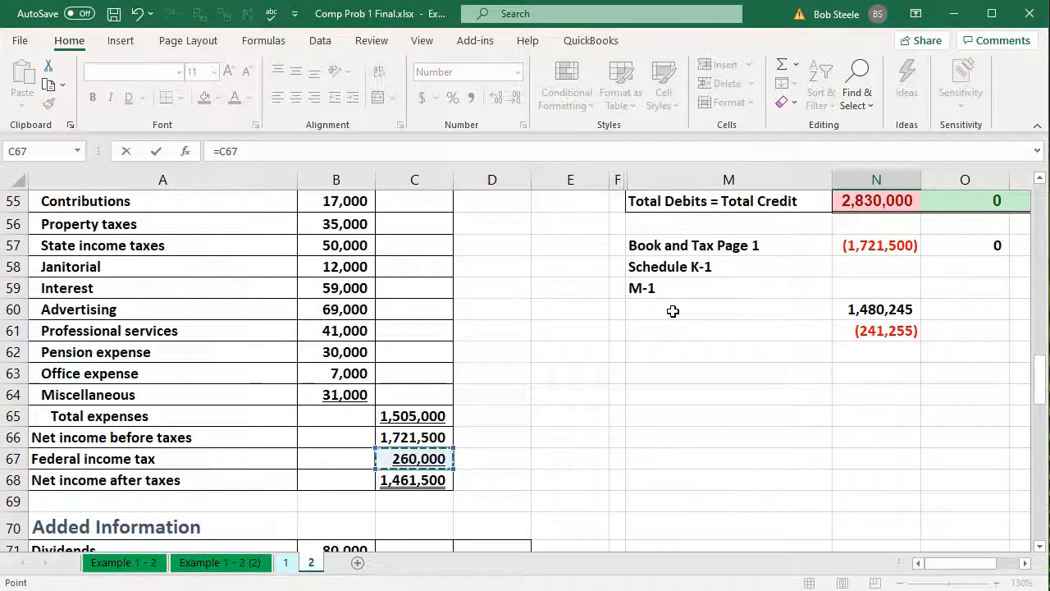
key(Return)
Select the amounts from Sales in N21 down to N44 and compare their sum with net income after taxes
key(Right)
key(Right)
key(Right)
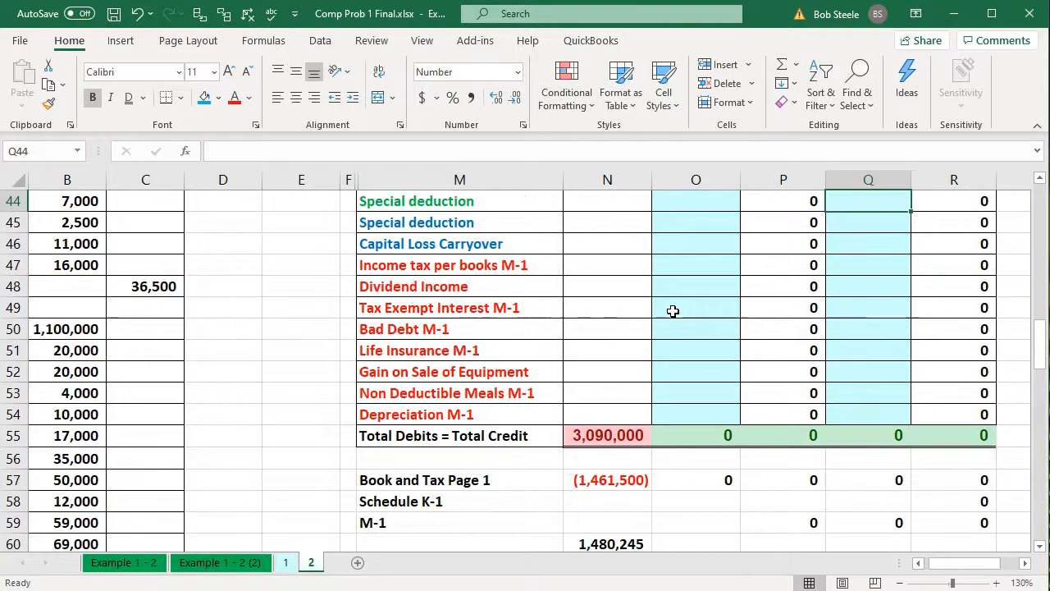
scroll(673, 311, up, 7)
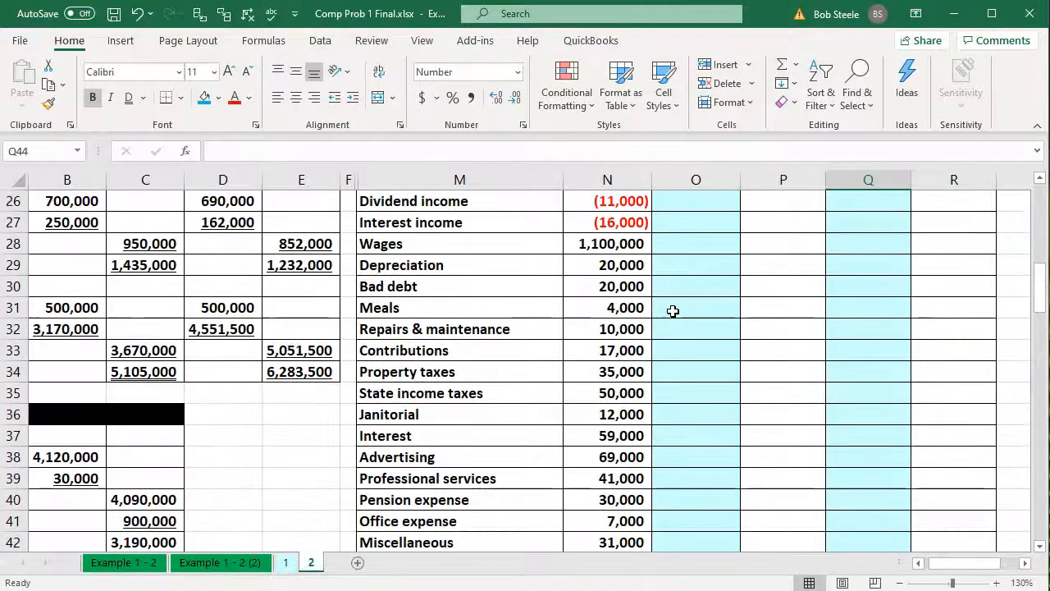
scroll(673, 311, up, 2)
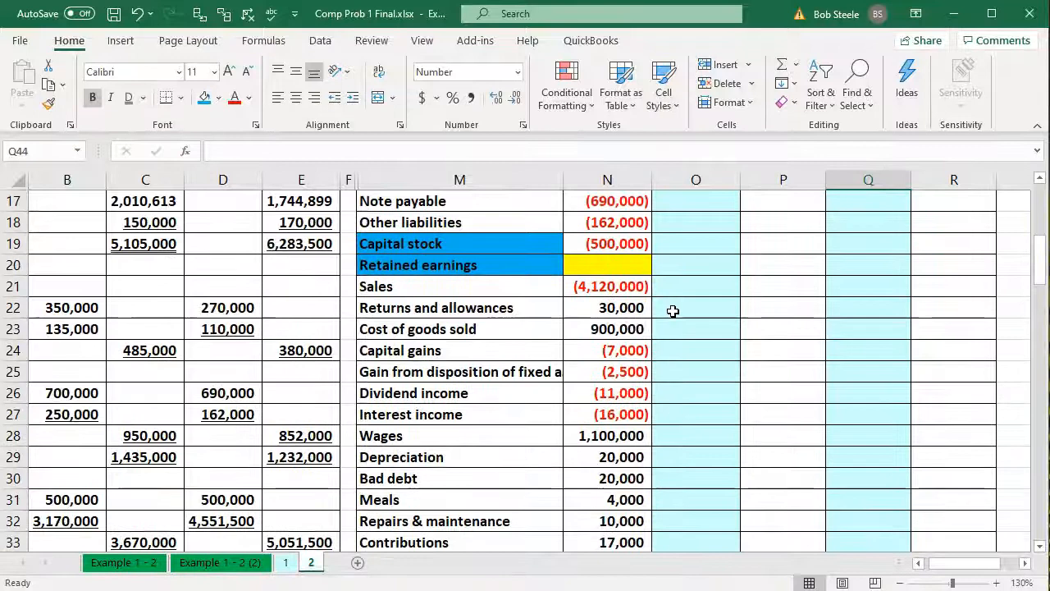
drag(606, 293, 607, 404)
scroll(607, 404, down, 3)
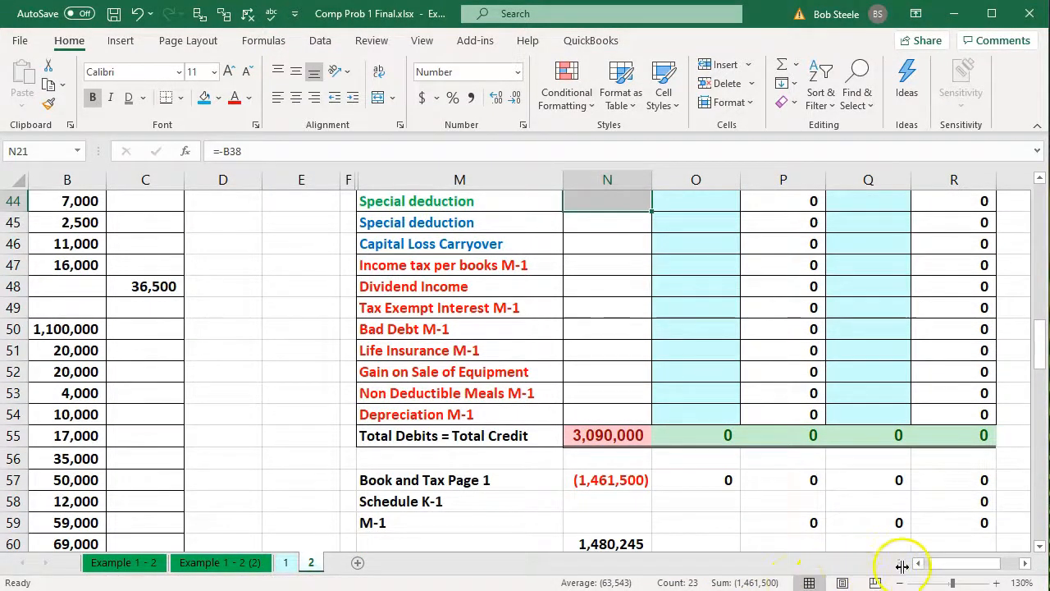
drag(938, 558, 891, 562)
scroll(537, 433, down, 5)
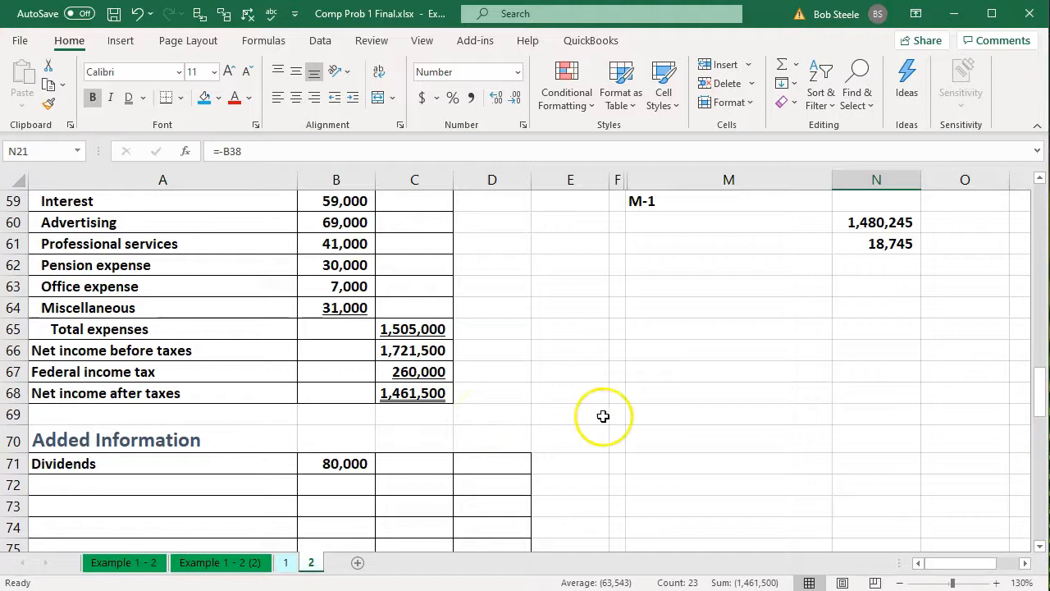
Select the expense amounts in N28:N42 and compare their sum with Total expenses in C65 on the income statement
scroll(602, 415, up, 9)
click(748, 354)
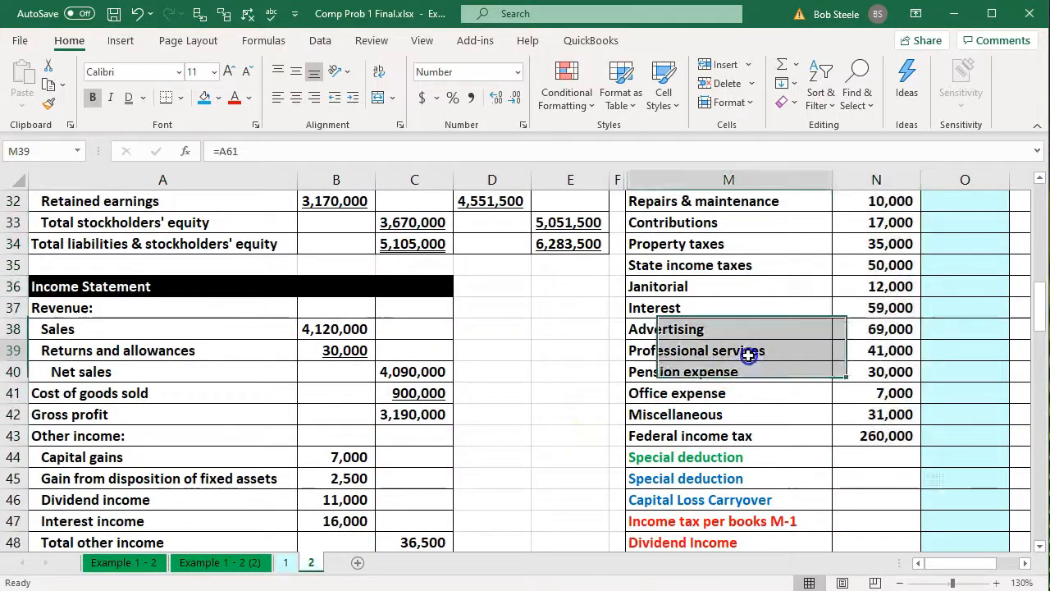
scroll(748, 354, up, 2)
drag(854, 248, 892, 395)
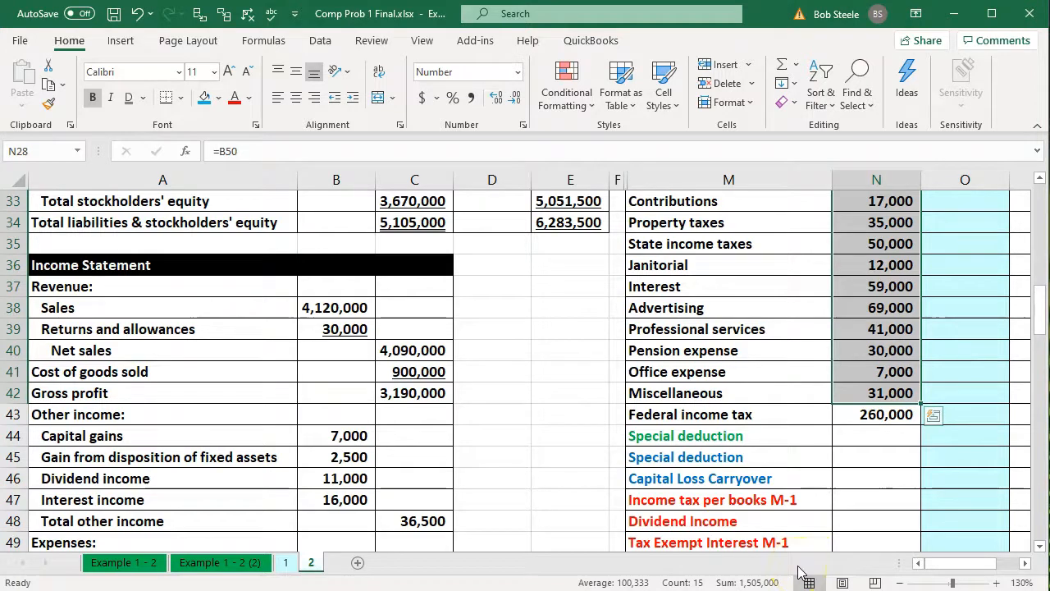
scroll(452, 431, down, 4)
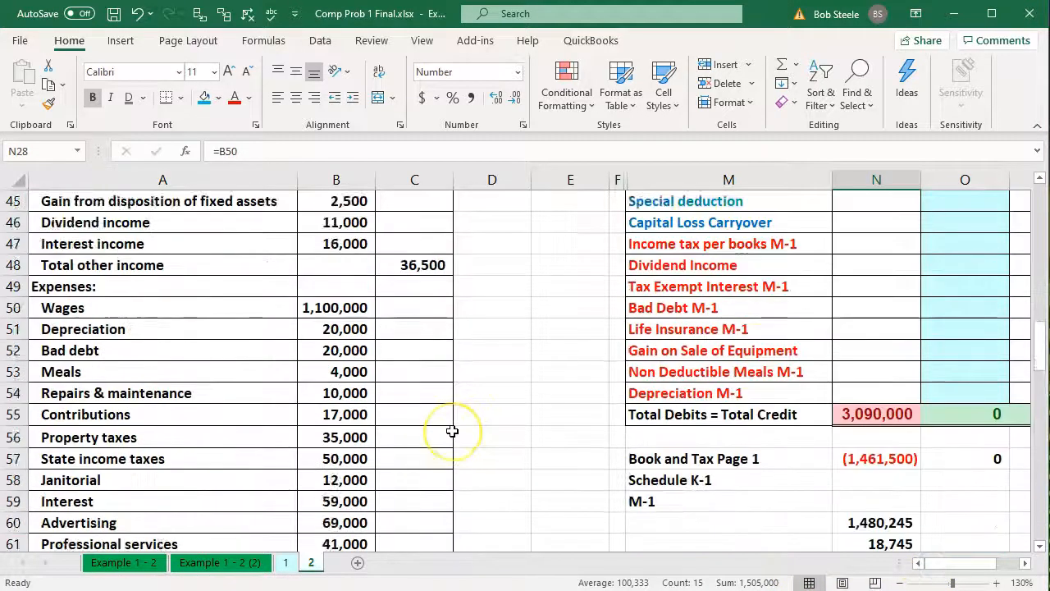
scroll(452, 431, down, 3)
click(452, 436)
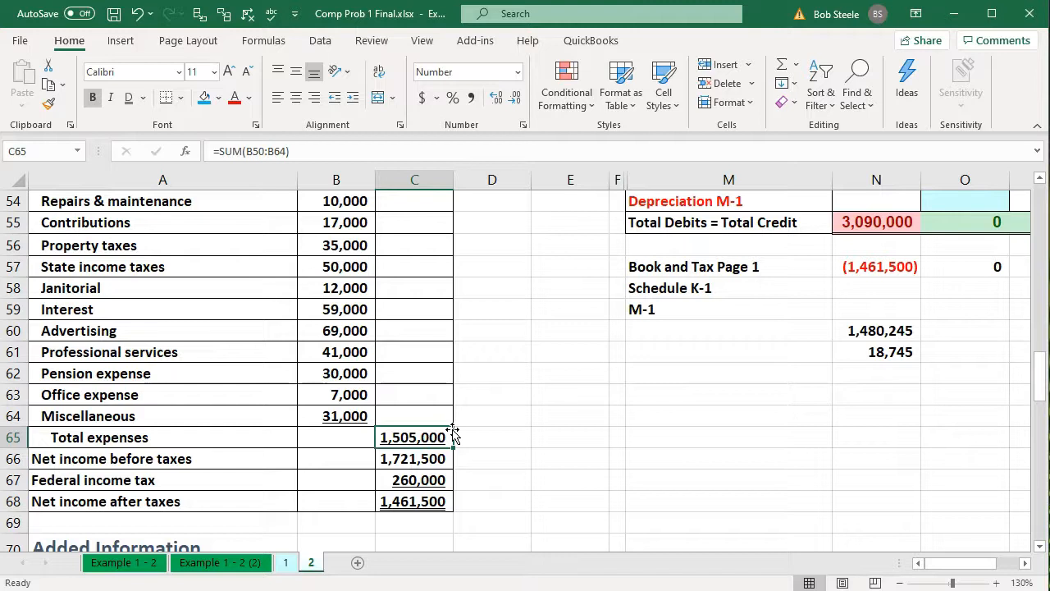
Make the Office expense link in N41 the negative of B63 and examine the effect on the trial balance totals
scroll(779, 352, up, 6)
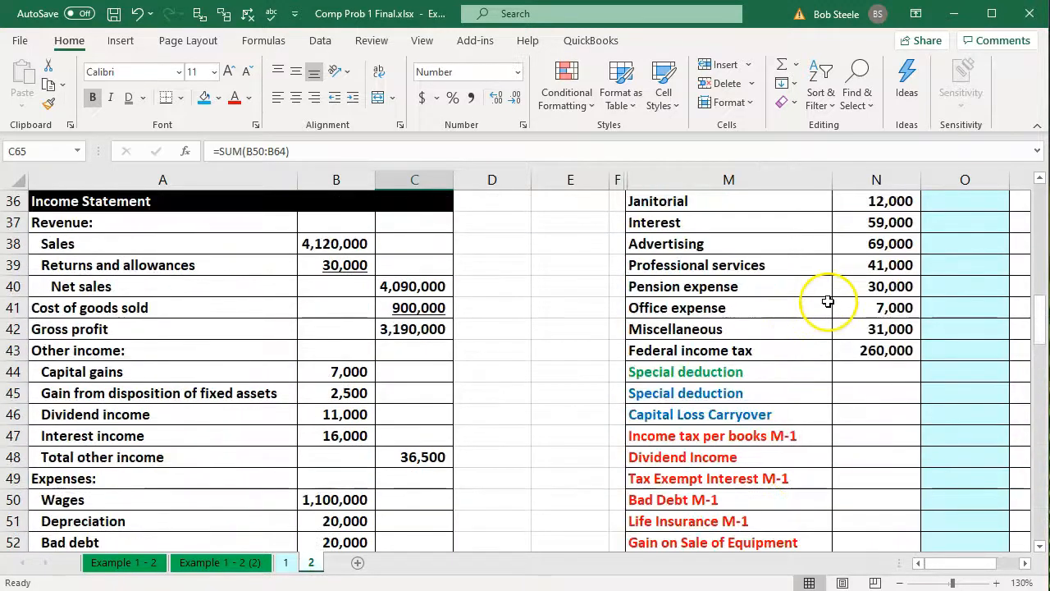
click(861, 287)
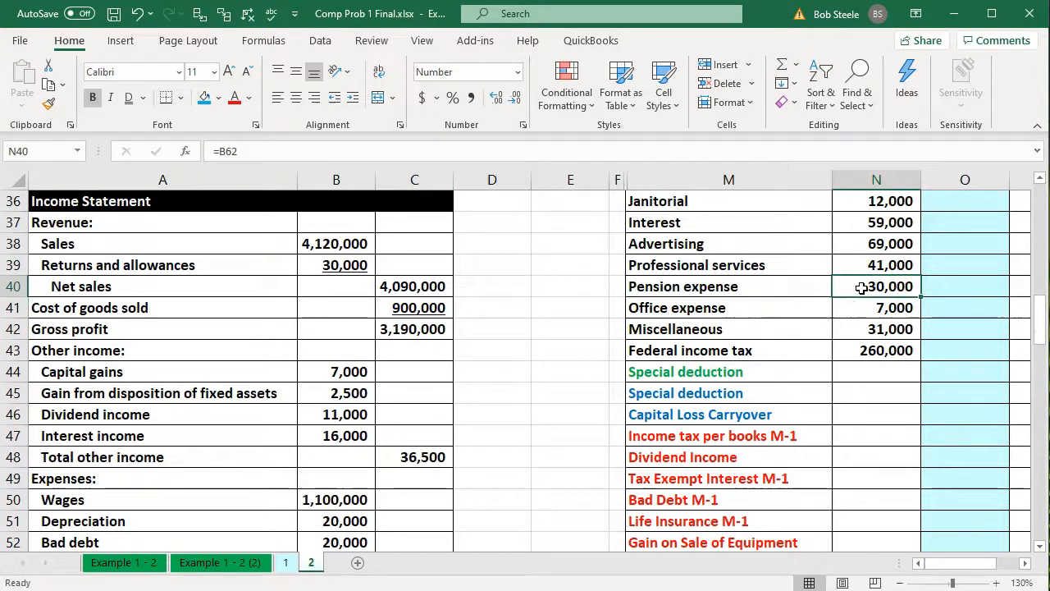
double_click(859, 311)
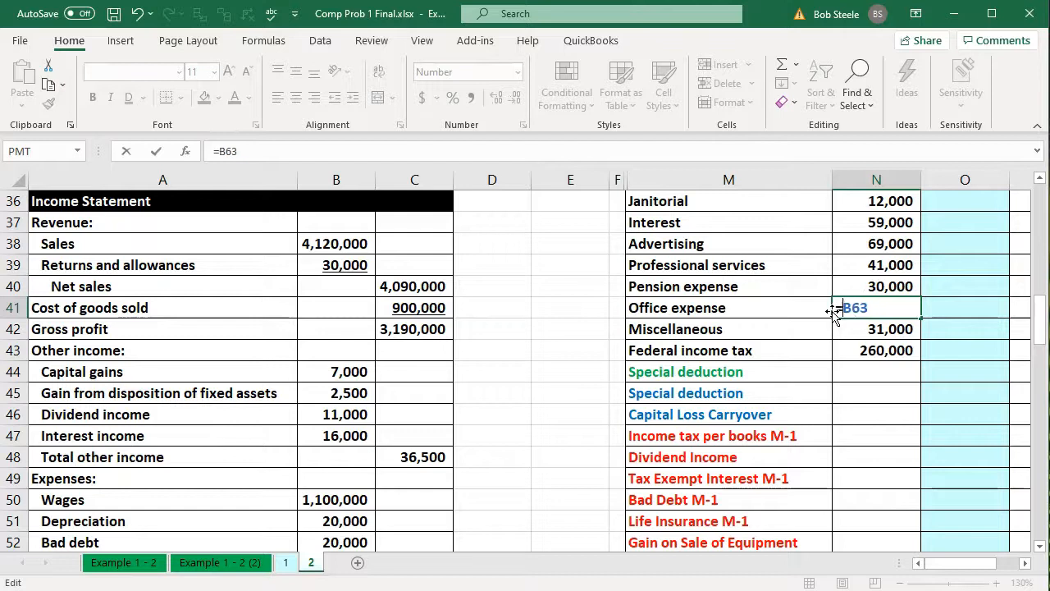
scroll(832, 310, down, 4)
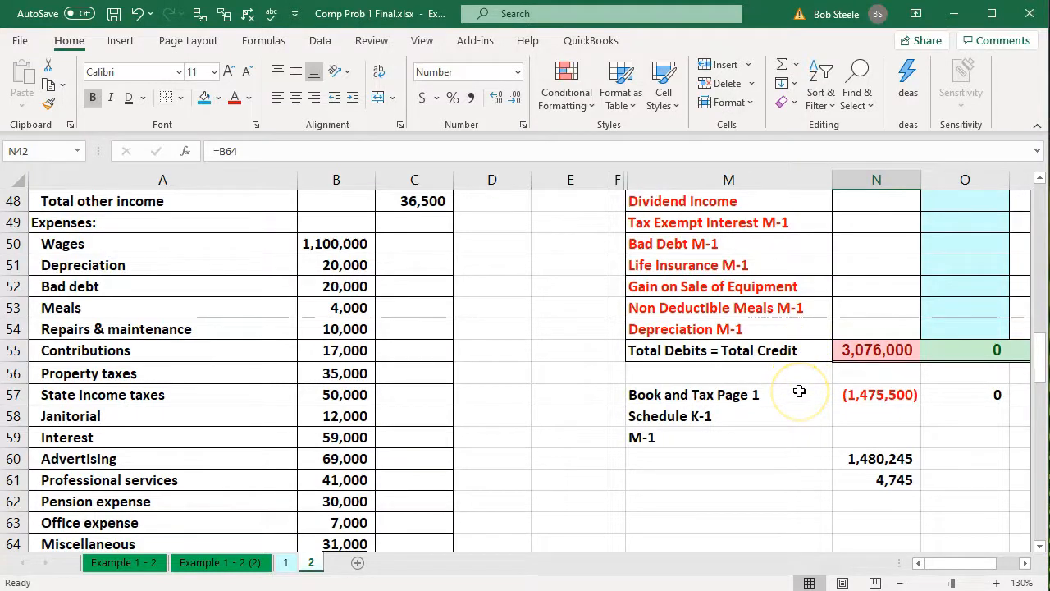
scroll(799, 391, up, 3)
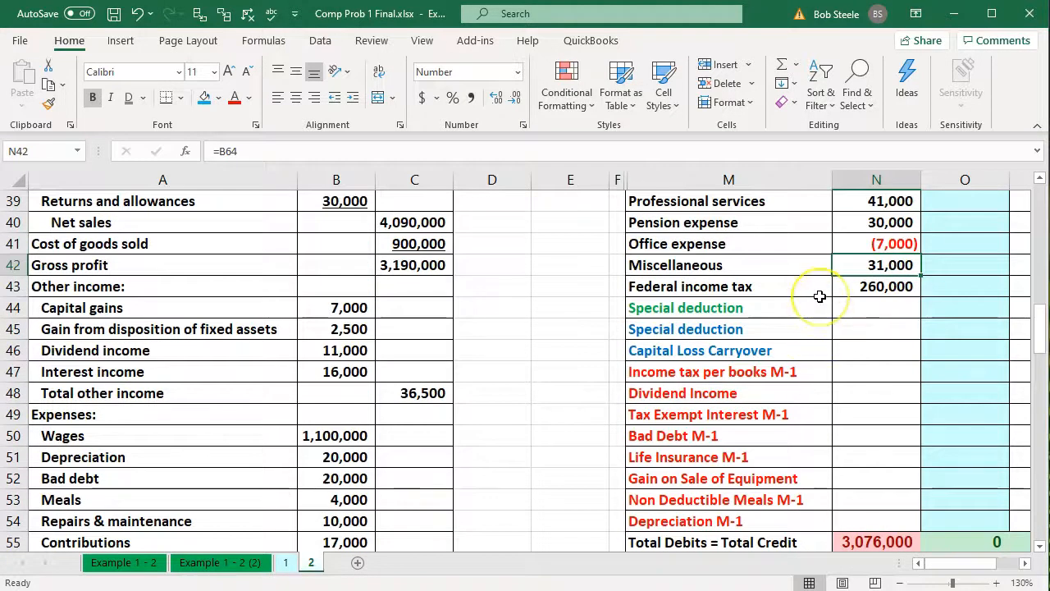
scroll(820, 296, down, 3)
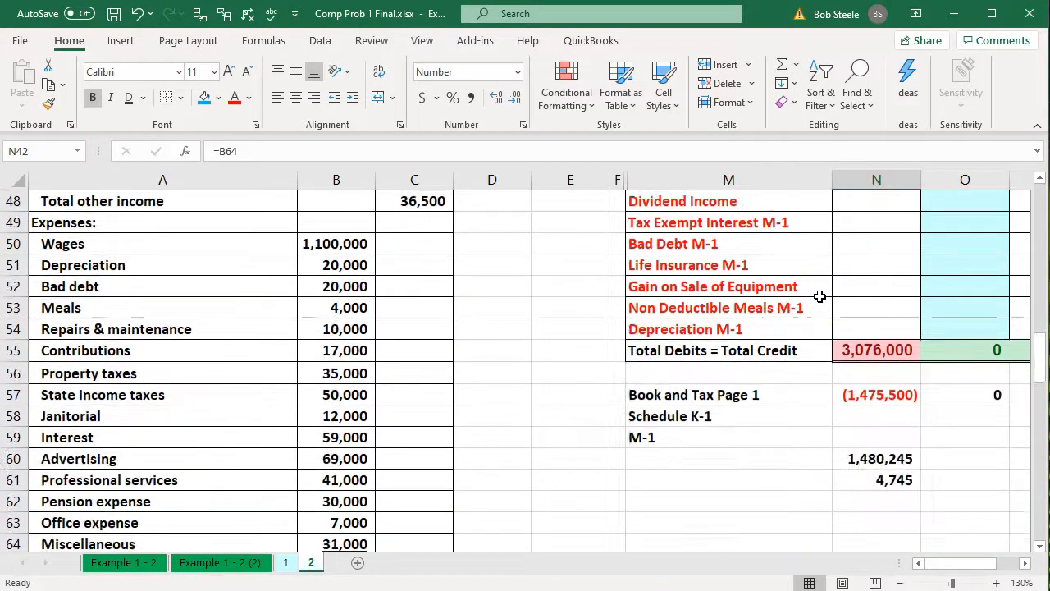
Select the amounts from Sales in N21 down to N45 and compare their sum with the Book and Tax Page 1 total in N57
scroll(820, 296, up, 10)
drag(865, 266, 860, 407)
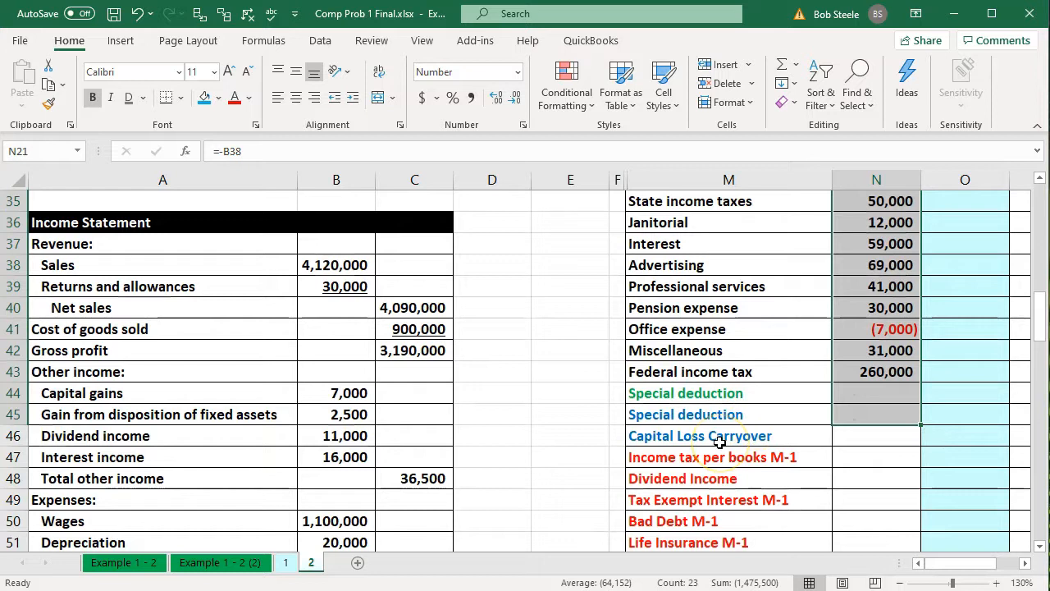
scroll(719, 441, down, 5)
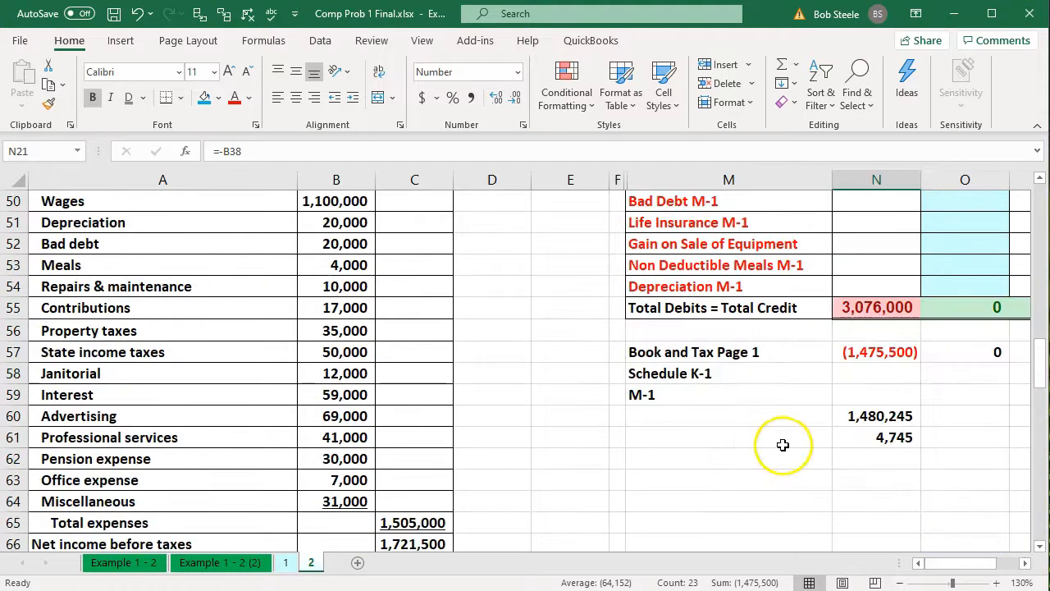
Clear the scratch figures in N60:N62 below the trial balance
click(875, 357)
drag(876, 421, 873, 457)
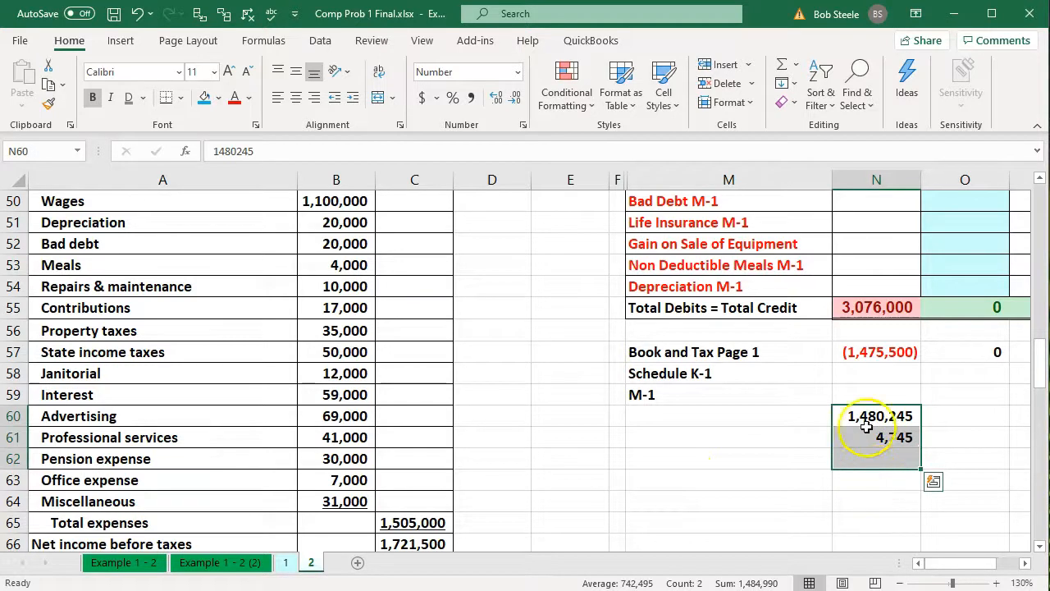
key(Delete)
Link N60 to Net income after taxes in C68 on the income statement
click(866, 423)
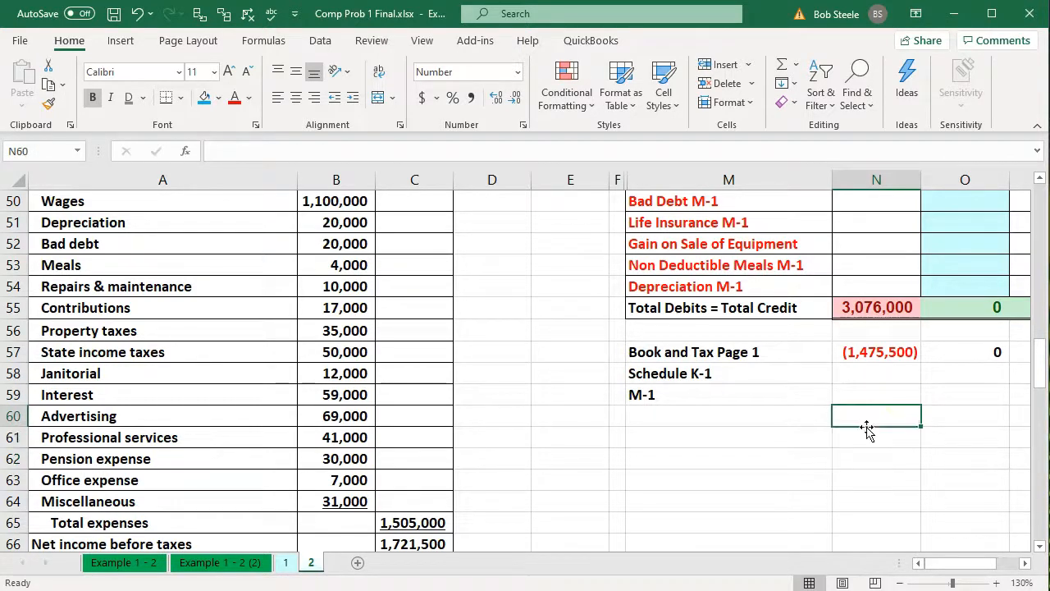
text(=)
click(867, 433)
key(Down)
key(Down)
key(Down)
key(Left)
key(Left)
key(Down)
key(Down)
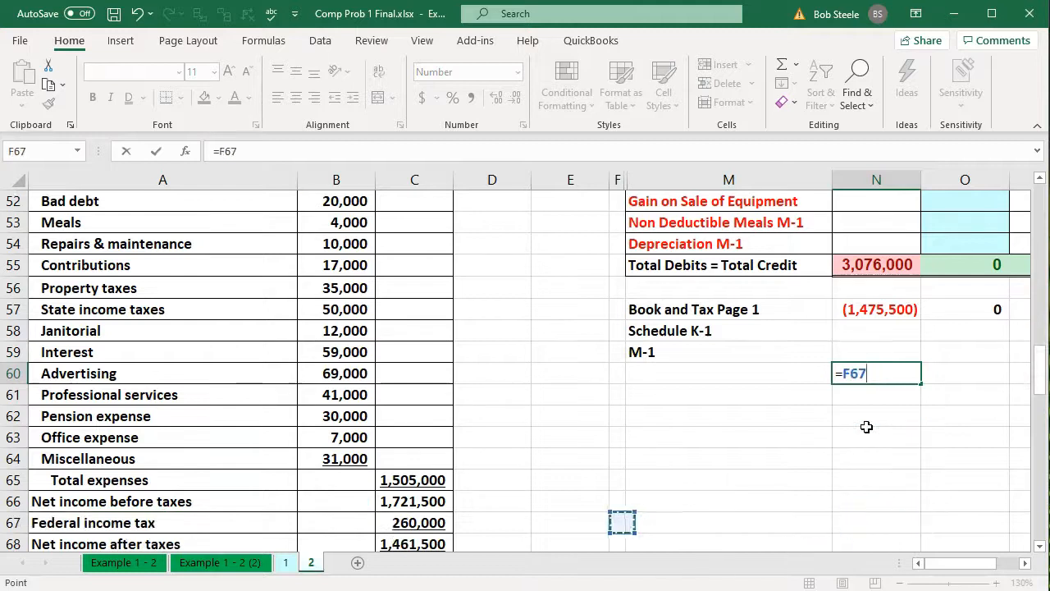
key(Left)
key(Down)
key(Down)
key(Down)
key(Left)
key(Up)
key(Up)
key(Left)
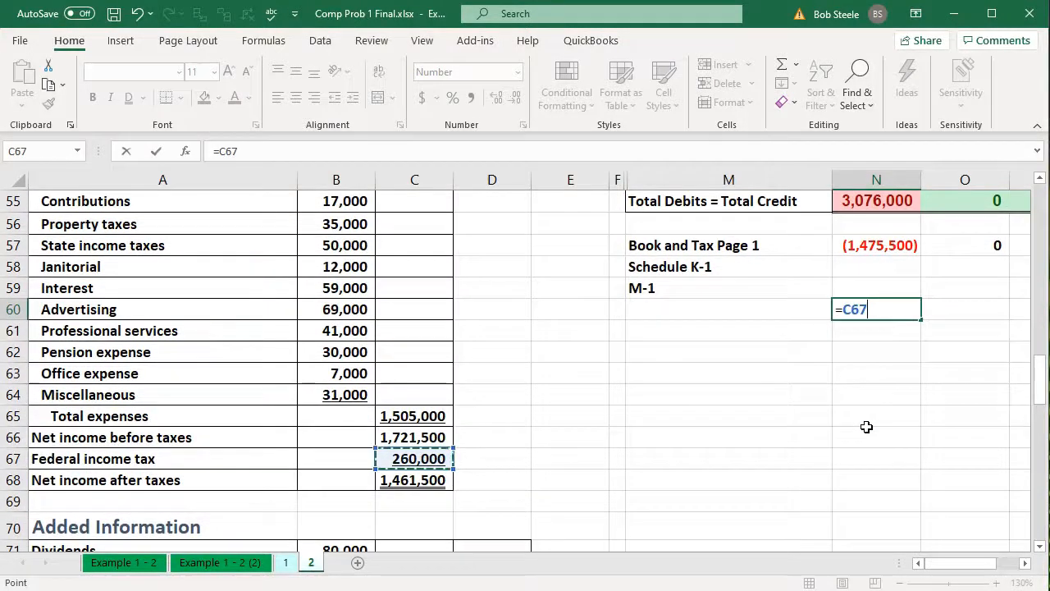
key(Return)
Add N57 and N60 in N61 to get the difference, and divide it by 2 in N62
text(=)
key(Up)
key(Up)
key(Up)
key(Up)
text(+)
key(Up)
key(Return)
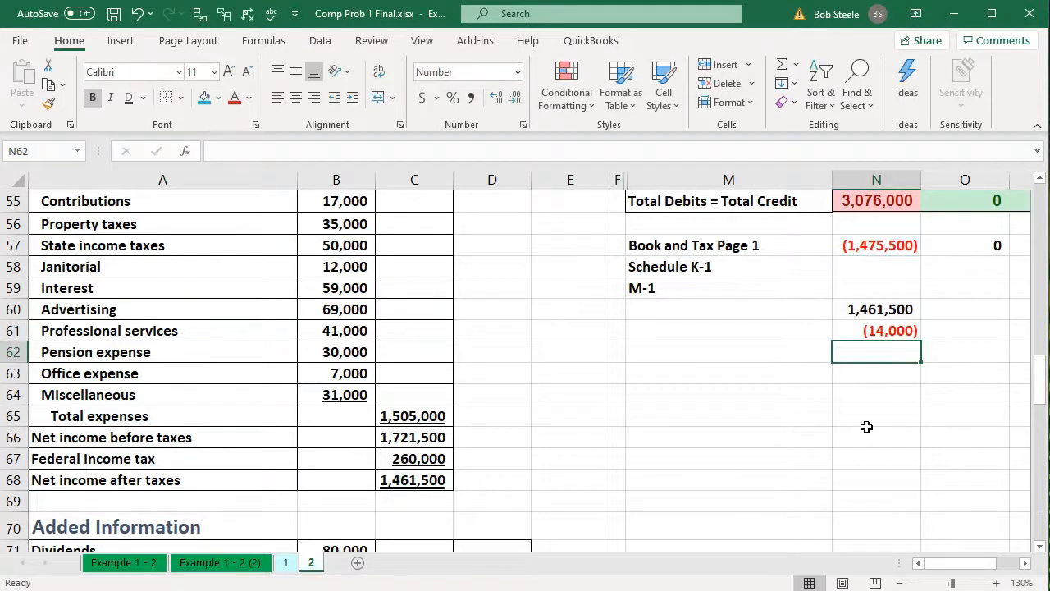
text(=)
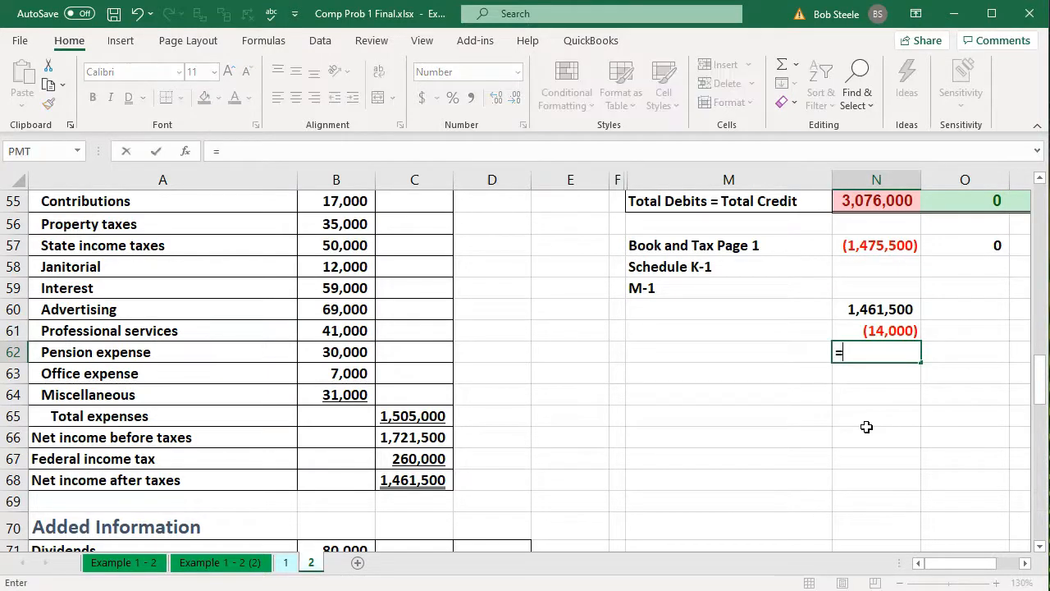
key(Up)
text(/2)
key(Return)
Change the Office expense formula in N41 back to a positive link to B63
scroll(866, 426, up, 4)
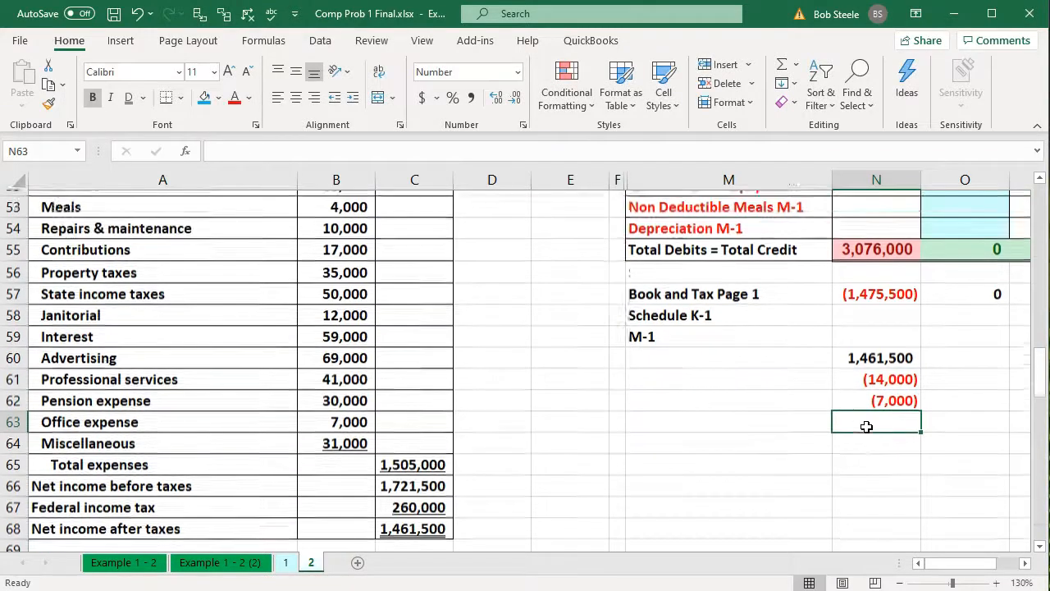
scroll(866, 427, up, 4)
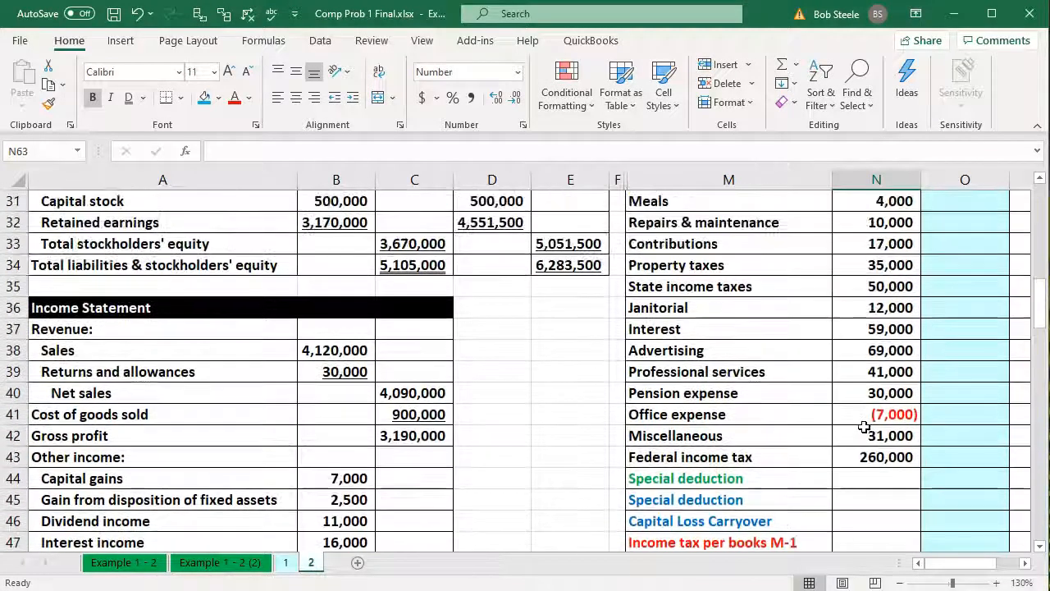
double_click(857, 414)
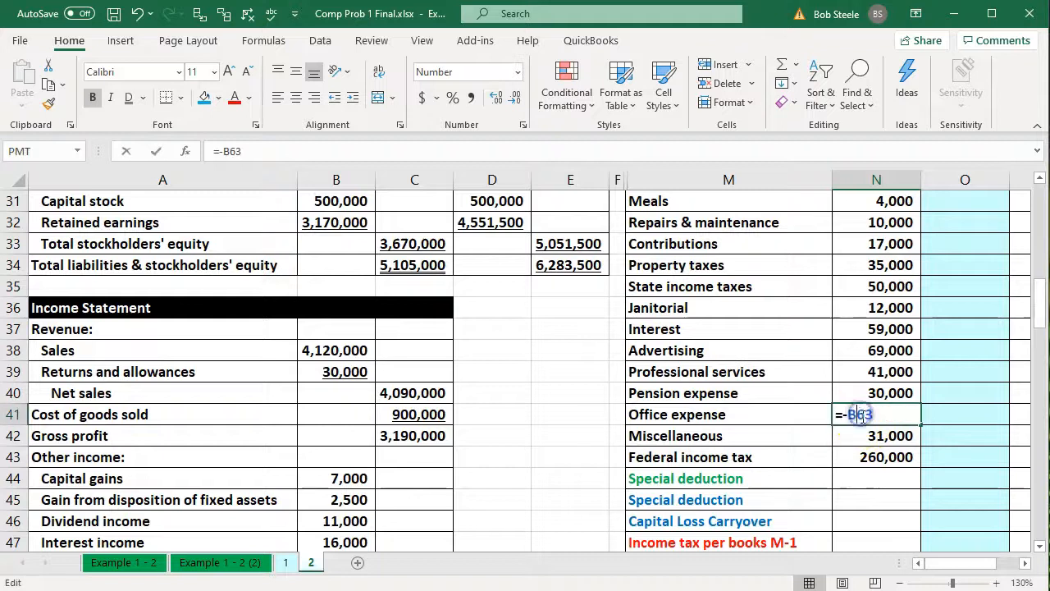
key(Return)
click(875, 525)
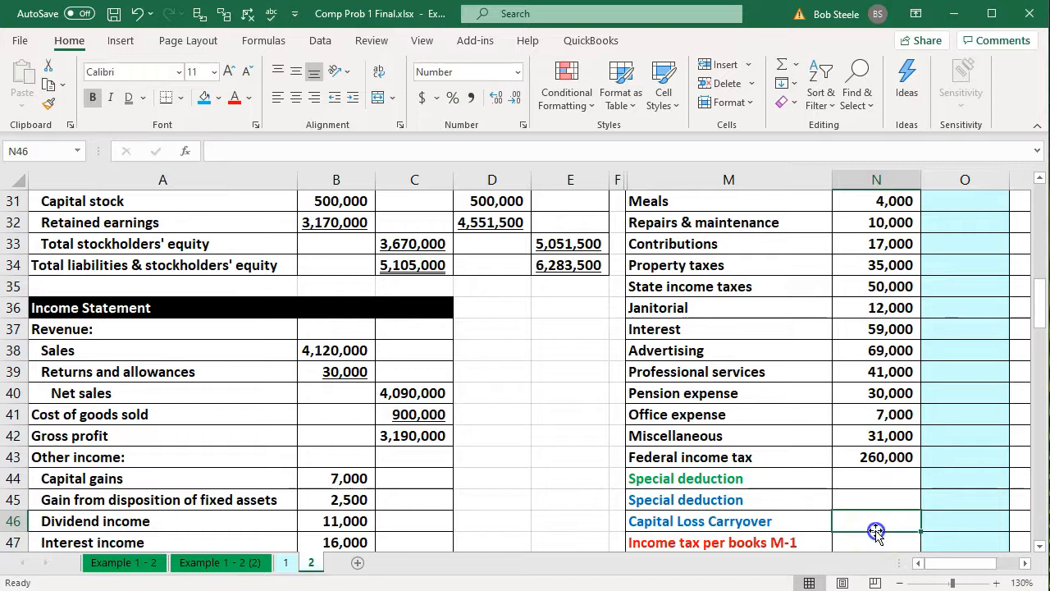
Clear the scratch calculations in N59:N62
scroll(875, 530, down, 6)
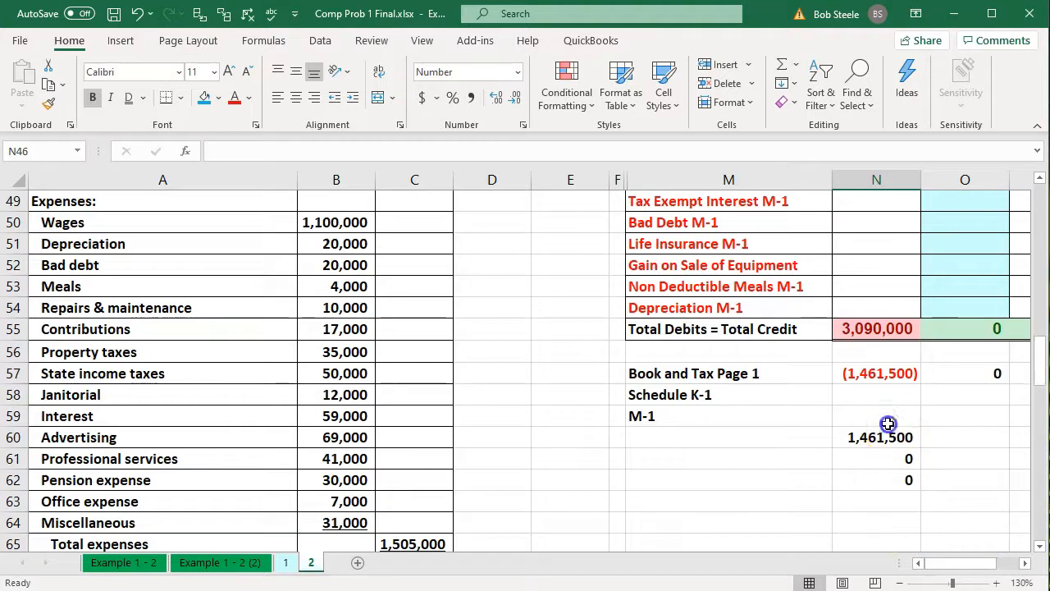
drag(886, 421, 892, 476)
key(Delete)
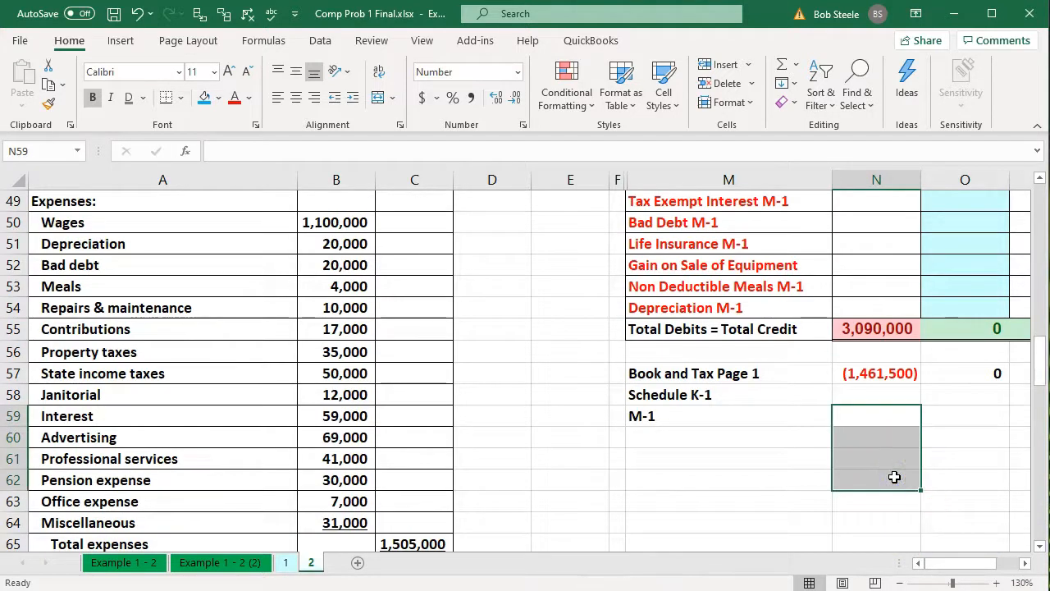
Examine the empty Retained earnings cell N20 and the income statement amounts from Sales in N21 downward
scroll(894, 476, up, 8)
scroll(894, 476, up, 4)
click(871, 355)
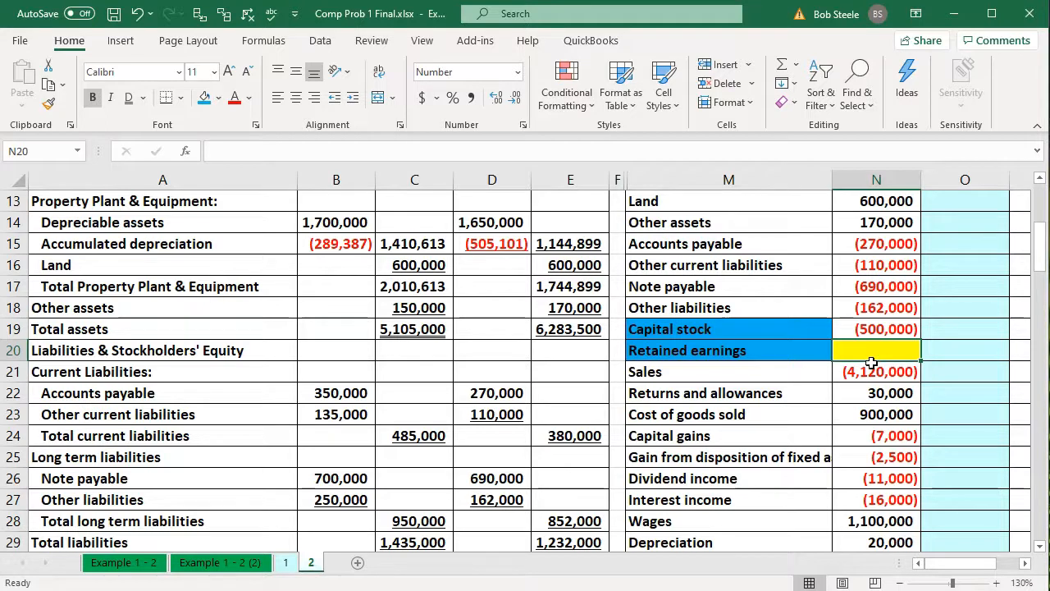
drag(870, 366, 885, 548)
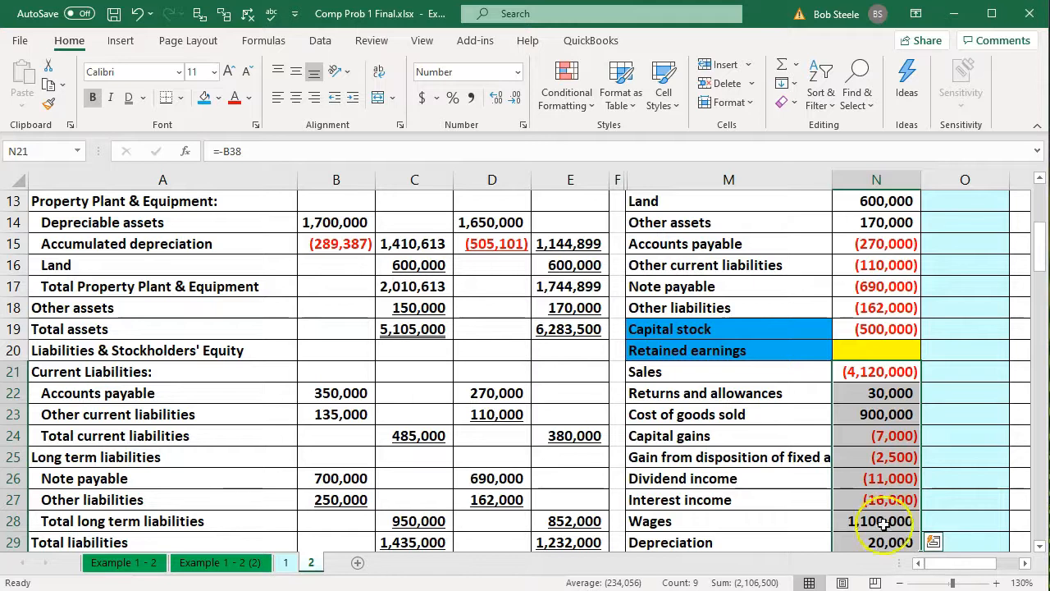
scroll(882, 525, down, 13)
Label cell M61 "Beg" below the trial balance
click(738, 396)
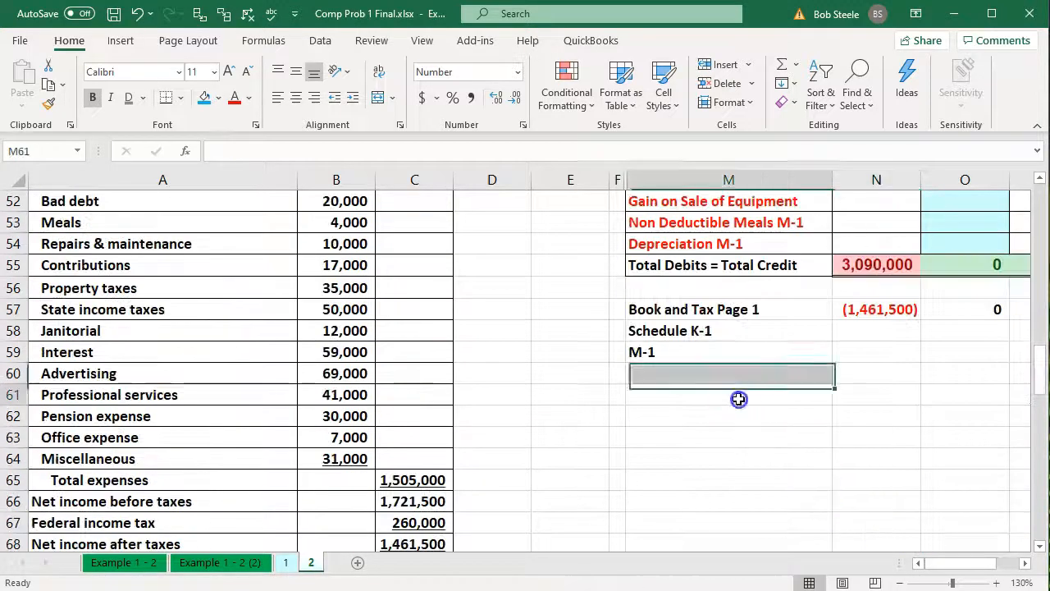
text(R)
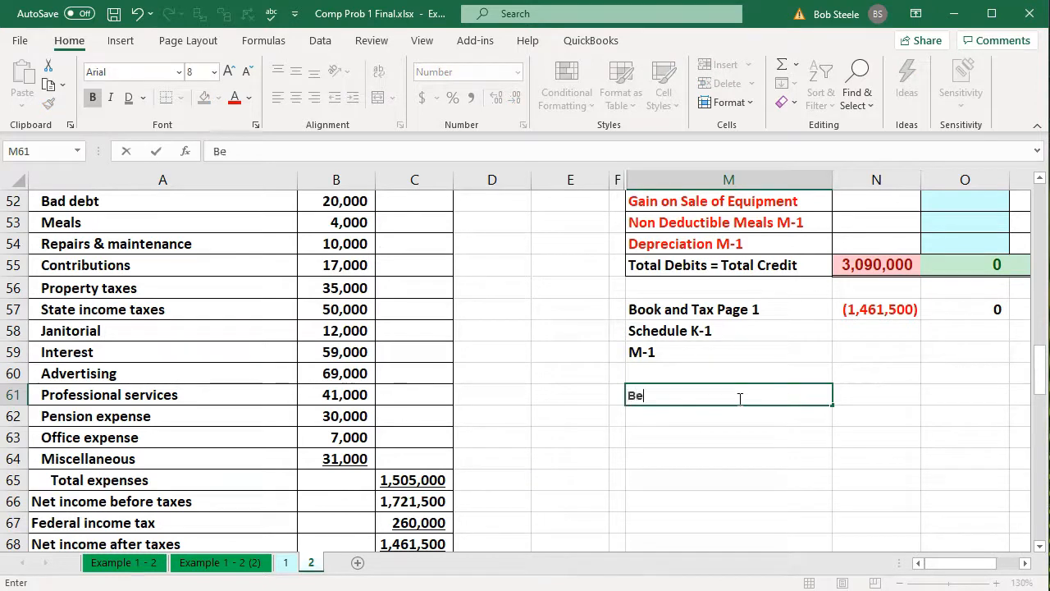
key(Tab)
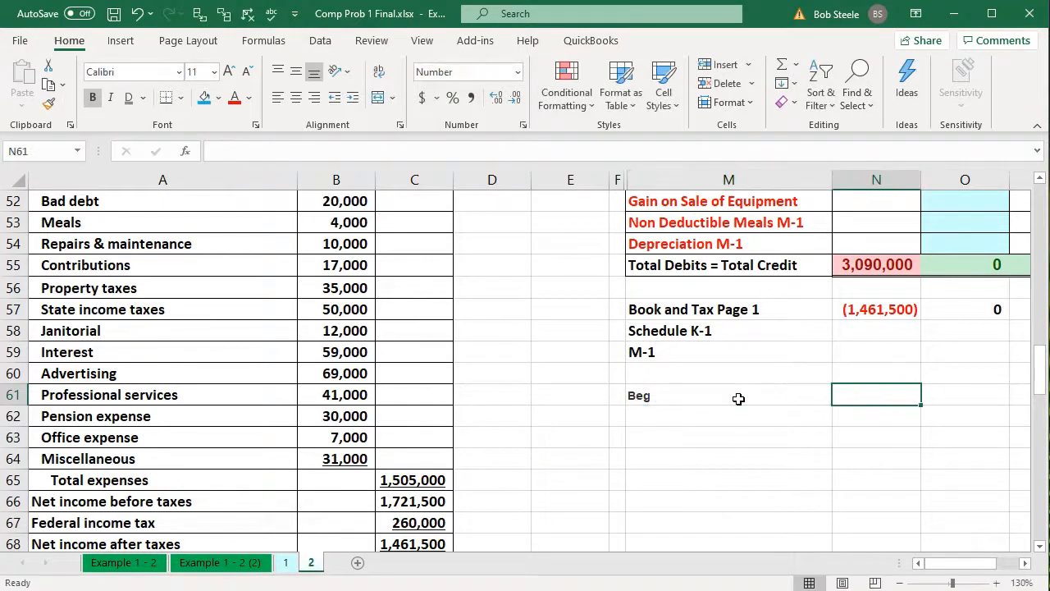
Link N61 to the beginning Retained earnings amount in B32 on the balance sheet
text(-)
key(BackSpace)
text(=)
key(Left)
key(Home)
key(Up)
key(Up)
key(Up)
key(Up)
key(Up)
key(Up)
key(Up)
key(Up)
key(Up)
key(Up)
key(Up)
key(Up)
key(Up)
key(Up)
key(Up)
key(Up)
key(Up)
key(Up)
key(Up)
key(Up)
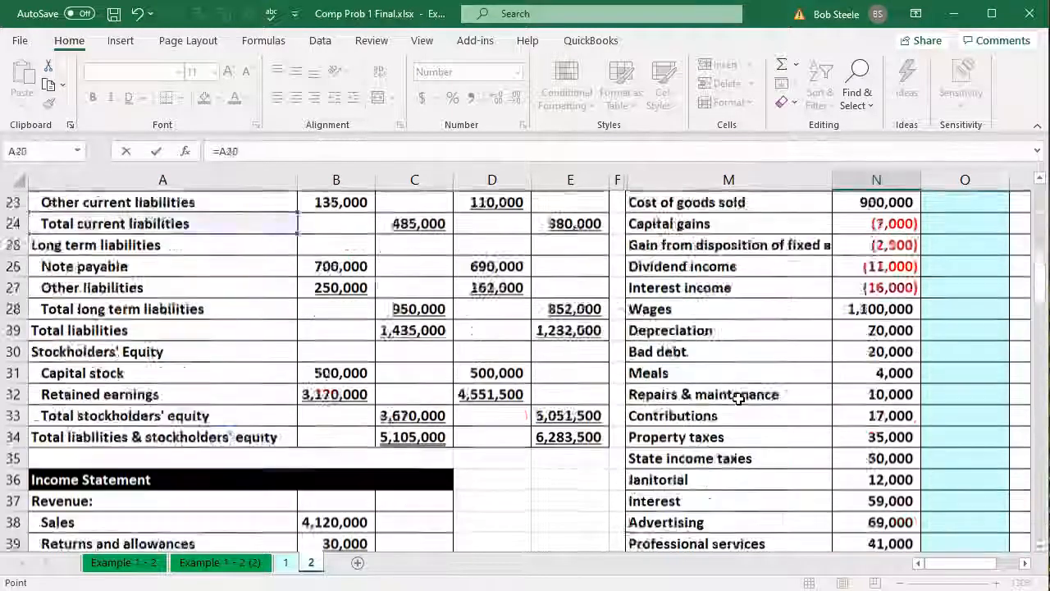
key(Down)
key(Down)
key(Down)
key(Down)
key(Down)
key(Down)
key(Down)
key(Down)
key(Down)
key(Down)
key(Down)
key(Down)
key(Down)
key(Down)
key(Down)
key(Down)
key(Down)
key(Down)
key(Down)
key(Down)
key(Down)
key(Down)
key(Down)
key(Down)
key(Down)
key(Down)
key(Down)
key(Down)
key(Down)
key(Down)
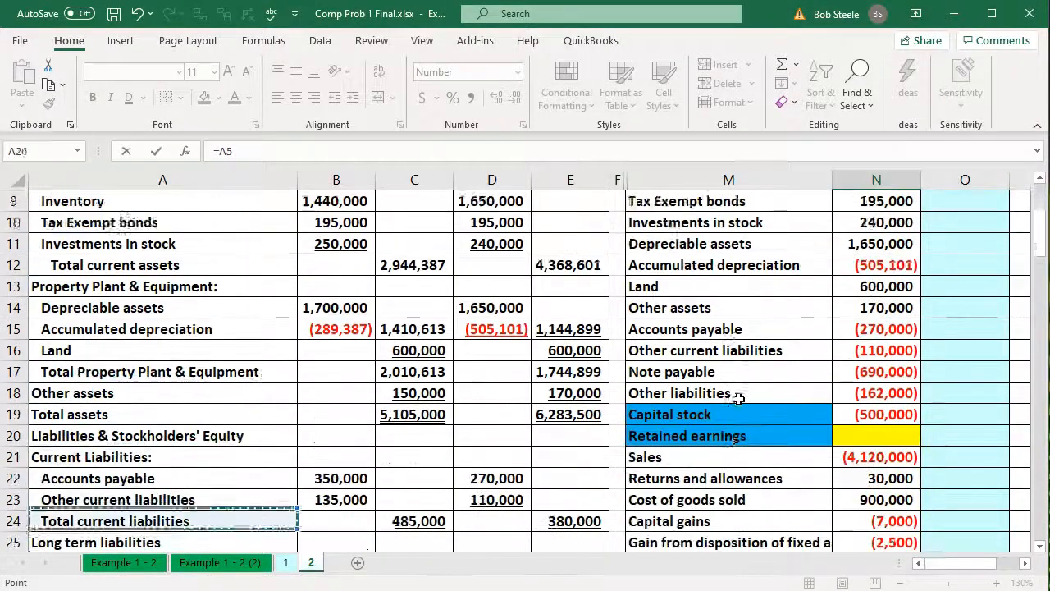
key(Down)
key(Down)
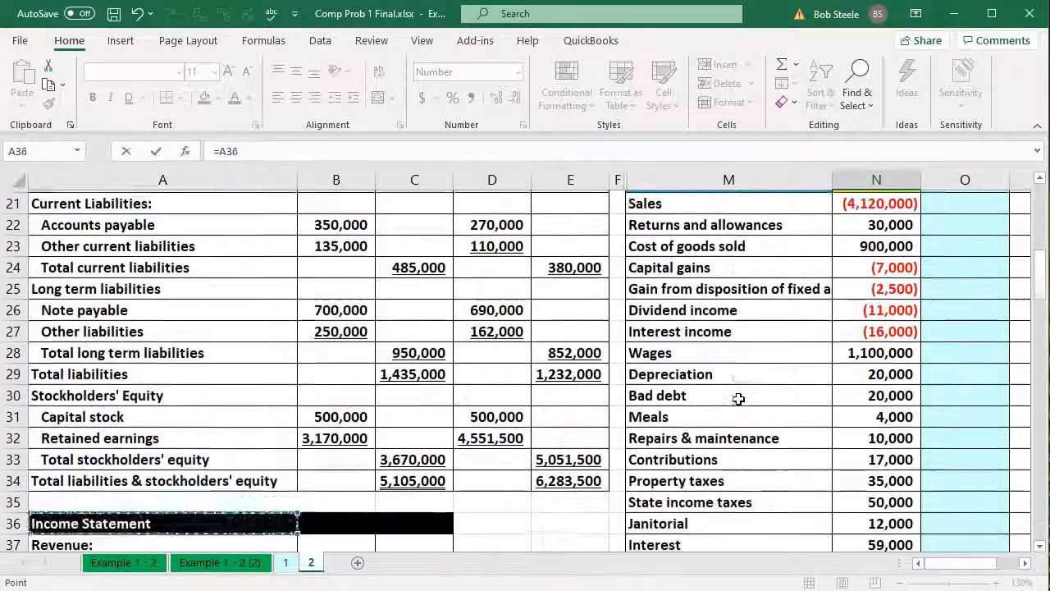
key(Up)
key(Up)
key(Up)
key(Up)
key(Right)
key(Return)
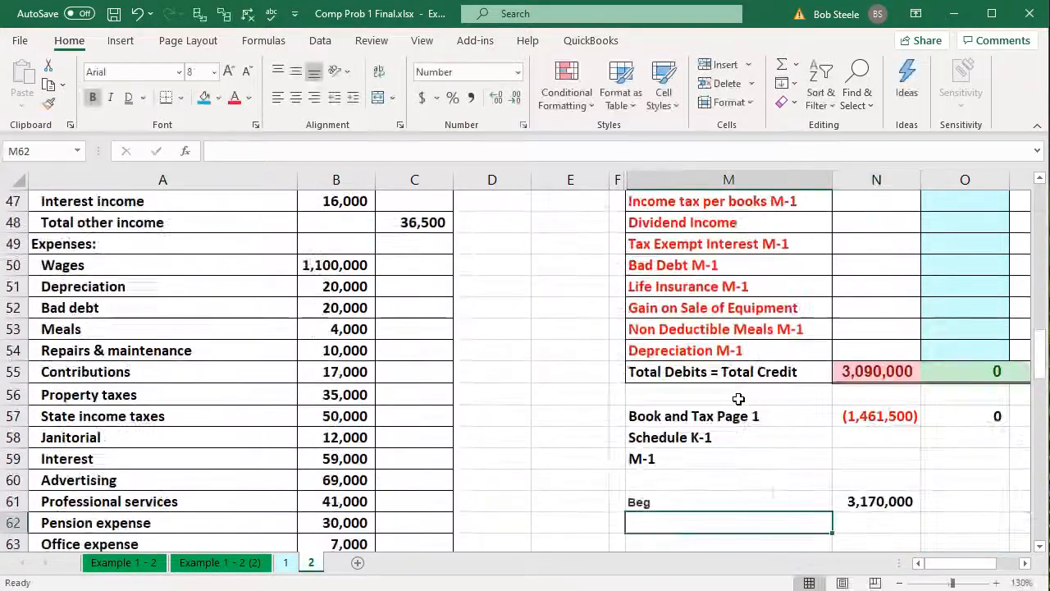
text(=)
key(Down)
key(Down)
key(Down)
key(Down)
key(Down)
key(Down)
key(Down)
key(Down)
key(Down)
key(Down)
key(Down)
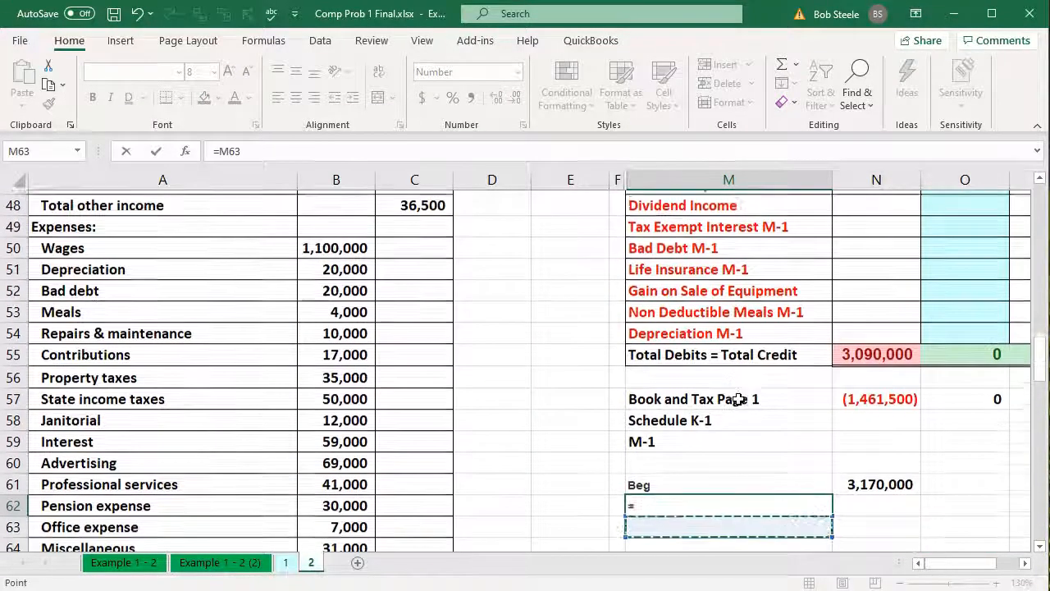
key(Left)
key(Left)
key(Left)
key(Up)
key(Up)
key(Up)
key(Up)
key(Up)
key(Left)
key(Return)
key(Right)
key(Up)
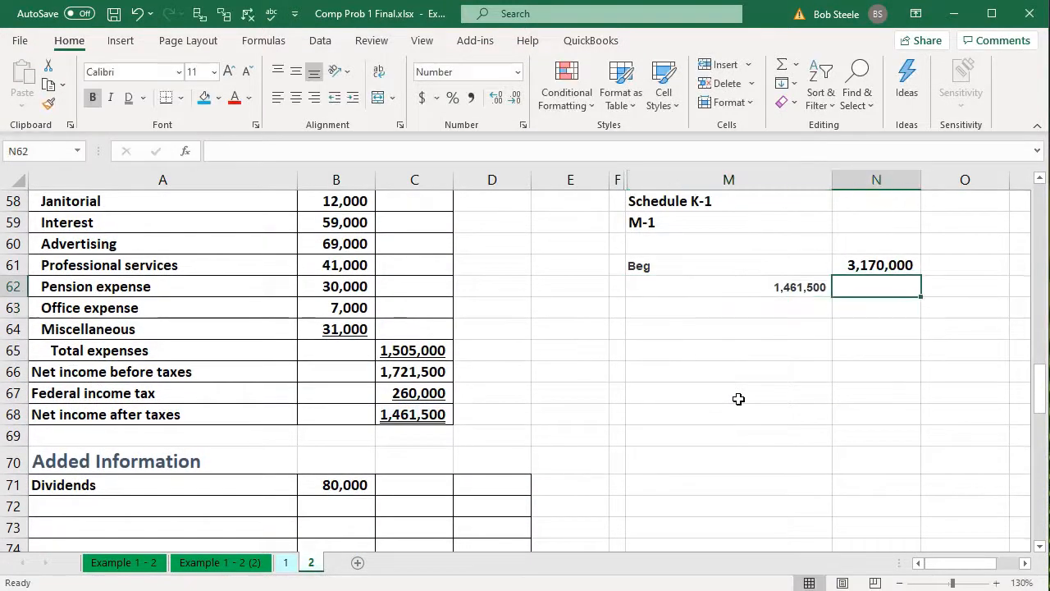
key(Left)
key(Delete)
Label M62 "Net income" and link N62 to Net income after taxes in C68
text(zmr)
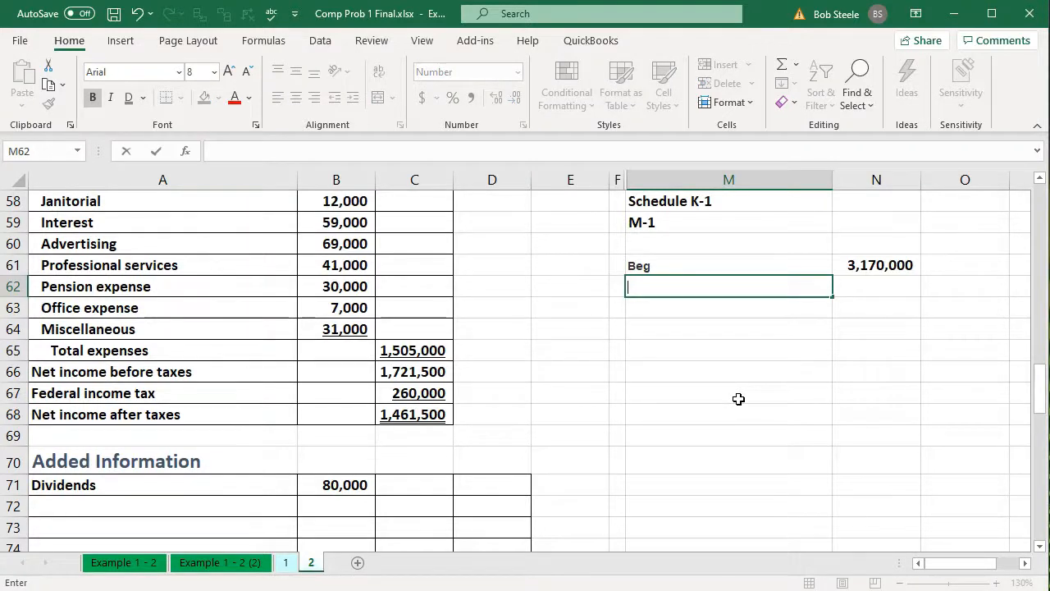
key(Right)
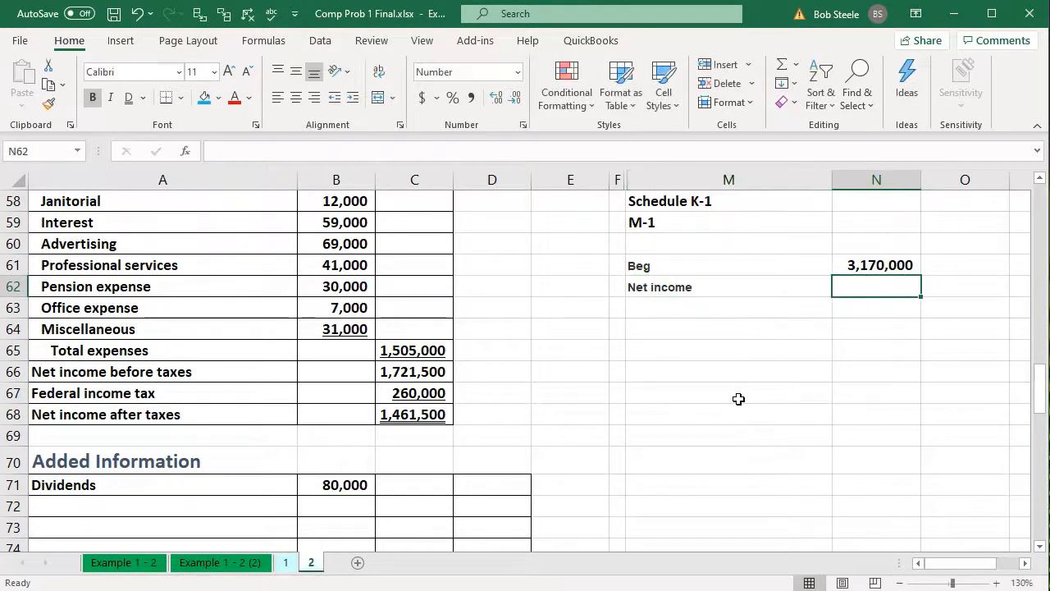
text(=)
key(Down)
key(Down)
key(Down)
key(Down)
key(Down)
key(Down)
key(Left)
key(Left)
key(Left)
key(Left)
key(Return)
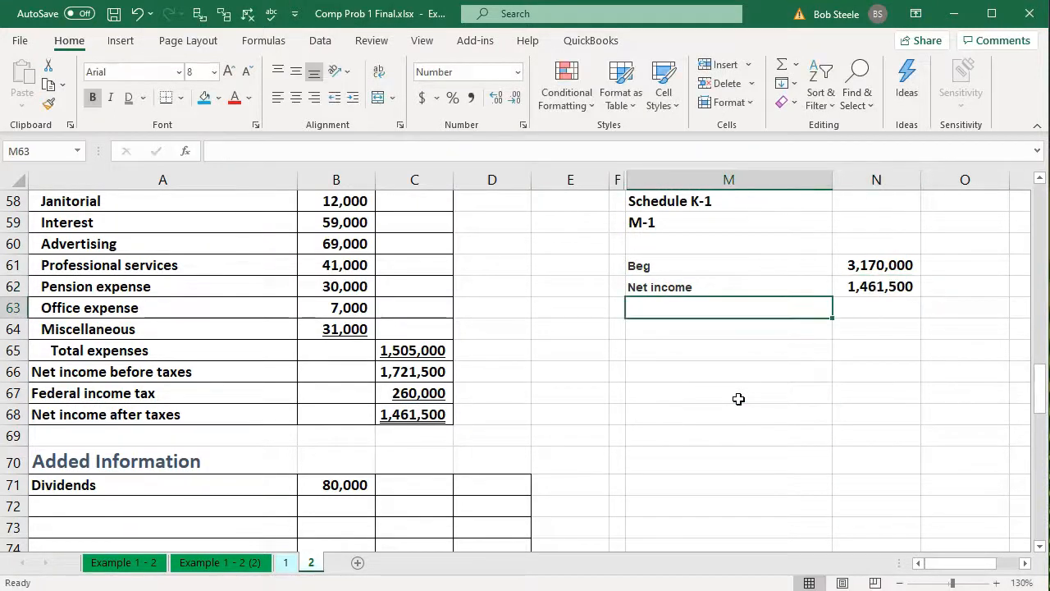
Select the amounts from Sales in N21 down to N44 and compare their sum with the Net income figure in N62
scroll(739, 399, up, 3)
scroll(738, 398, up, 3)
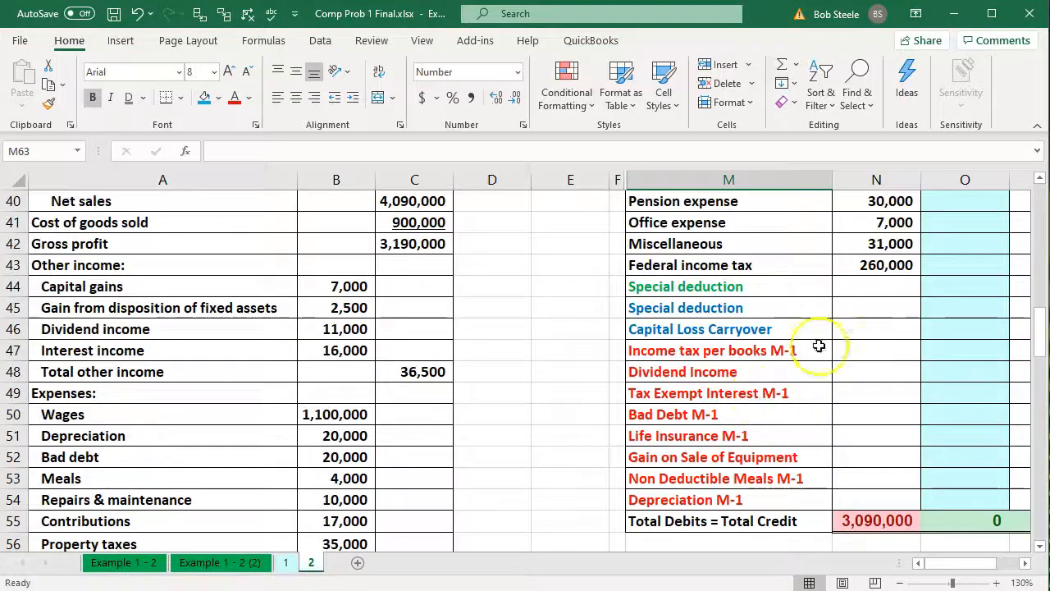
scroll(853, 267, up, 5)
scroll(853, 267, up, 2)
drag(862, 244, 872, 440)
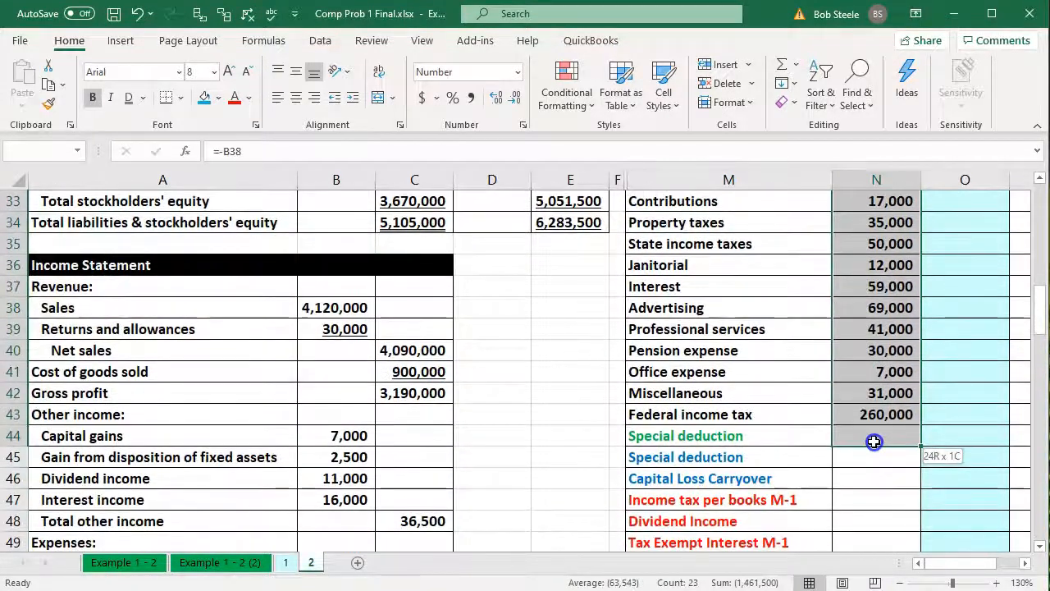
scroll(806, 534, down, 7)
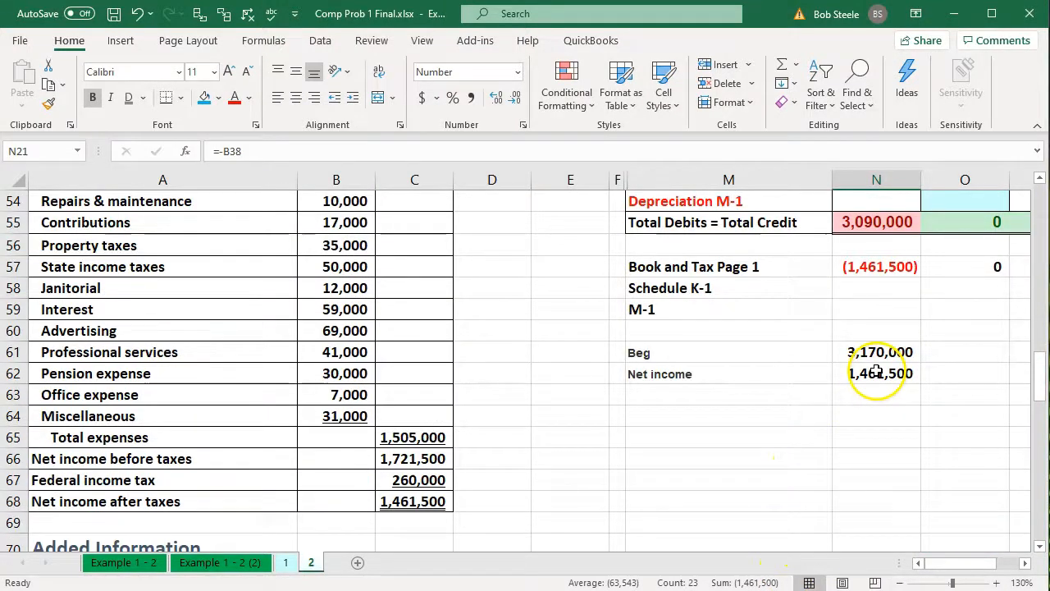
Sum N61:N63 in N64 to total beginning retained earnings and net income
click(867, 420)
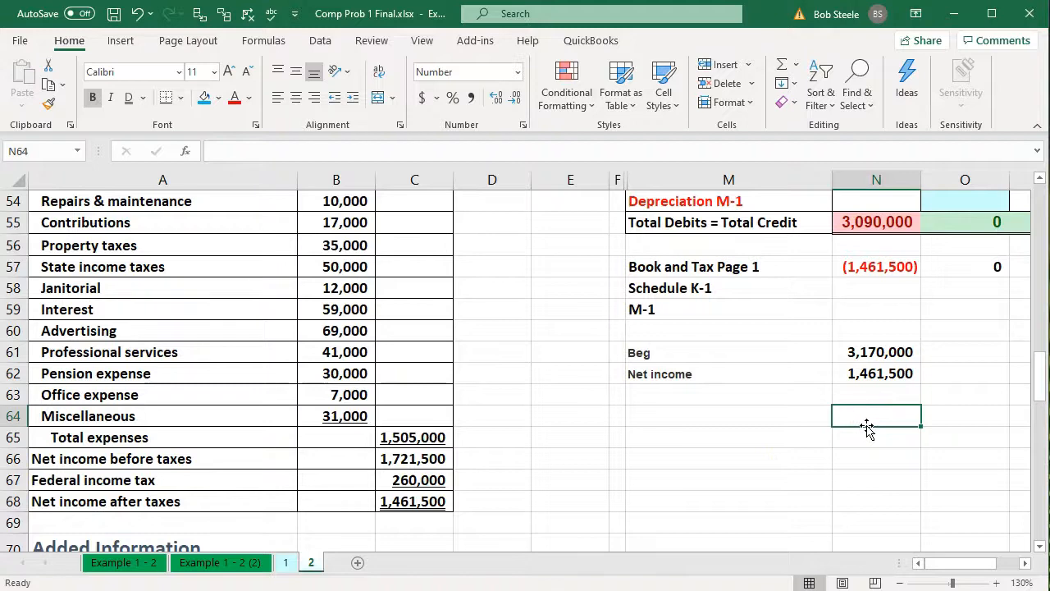
text(=sum()
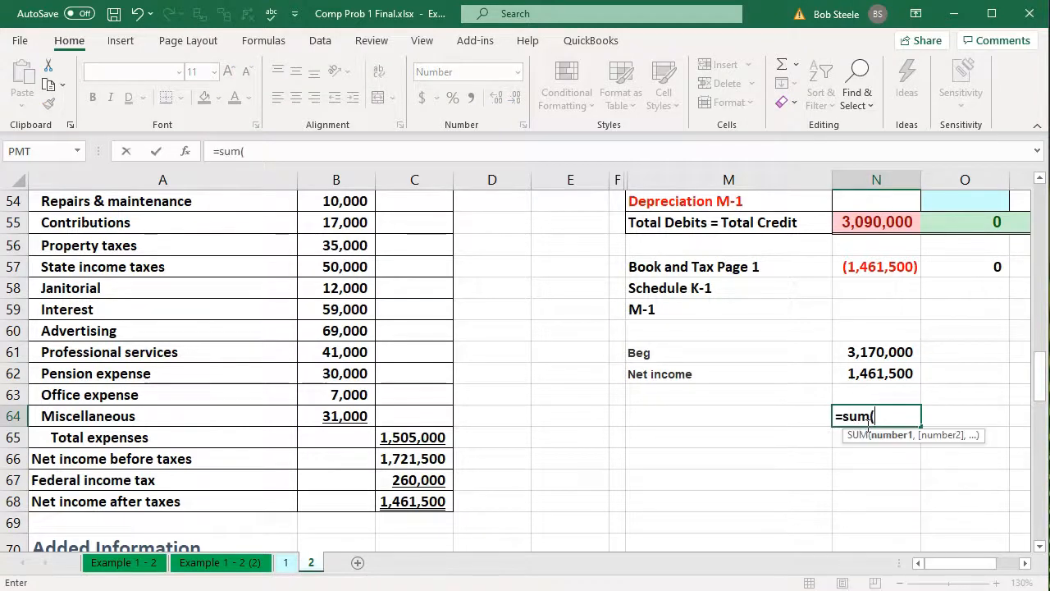
key(Up)
key(shift+Up)
key(shift+Up)
key(Return)
Link the trial balance's Retained earnings cell N20 to the negative of the beginning Retained earnings amount in B32
scroll(867, 425, up, 14)
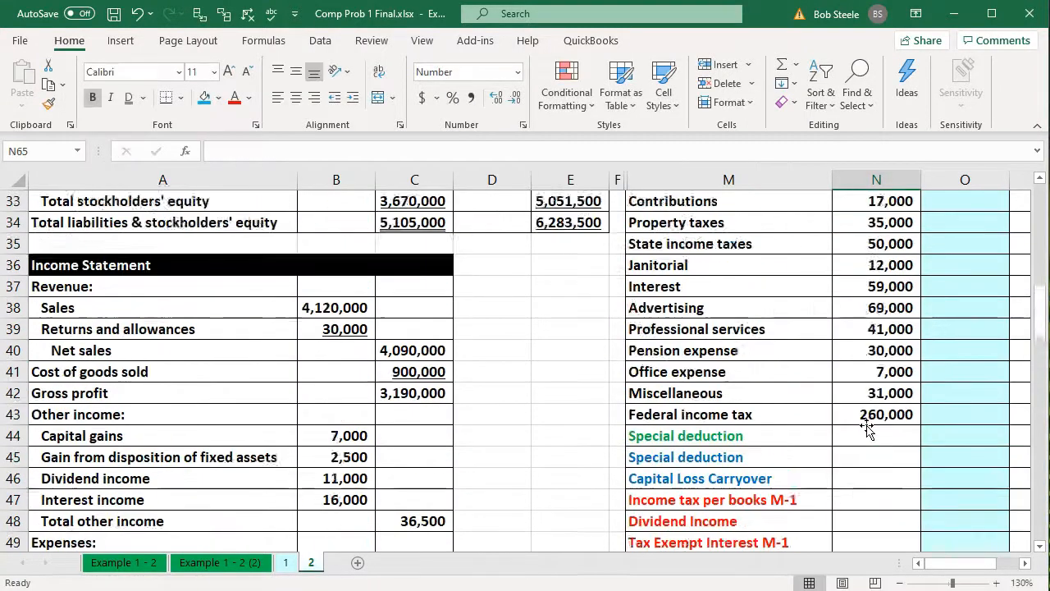
click(854, 371)
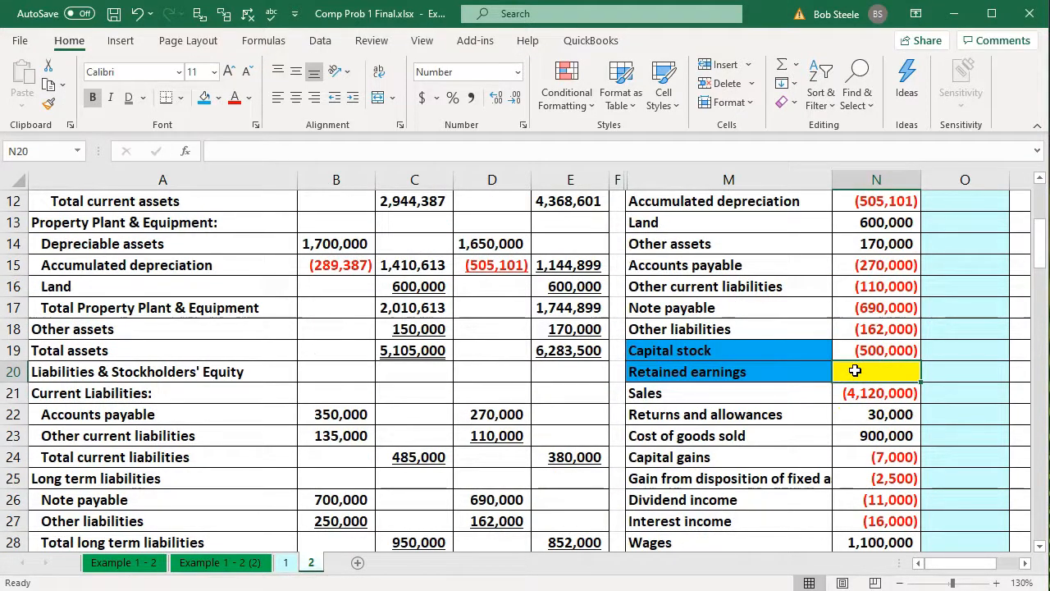
text(-)
key(Left)
key(Left)
key(Left)
key(Left)
key(Left)
key(Down)
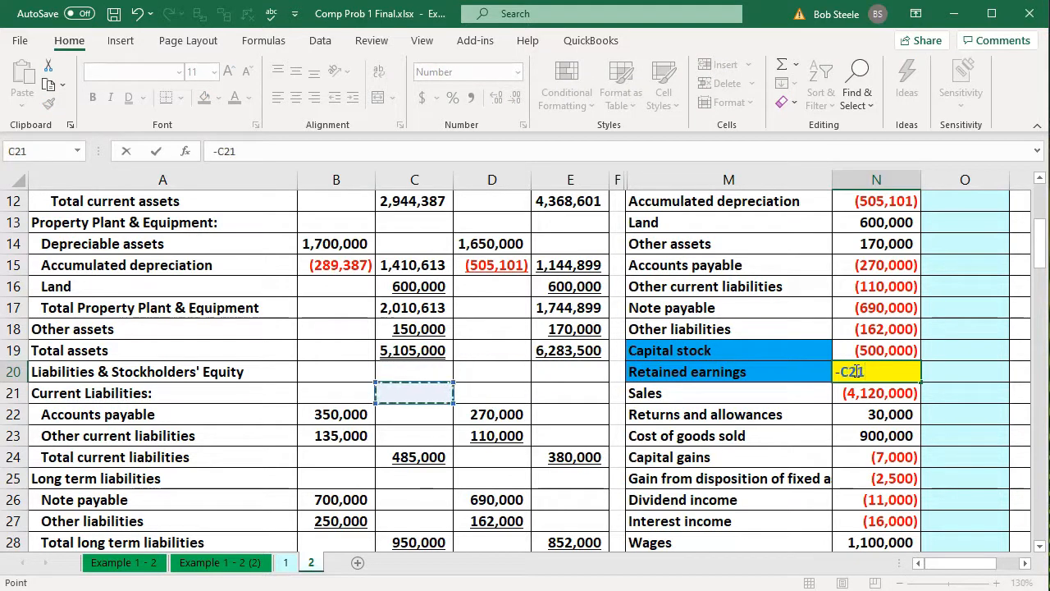
key(Down)
key(Down)
key(Down)
key(Down)
key(Down)
key(Down)
key(Down)
key(Down)
key(Down)
key(Down)
key(Down)
key(Down)
key(Down)
key(Down)
key(Up)
key(Up)
key(Up)
key(Left)
key(Return)
key(Up)
key(Up)
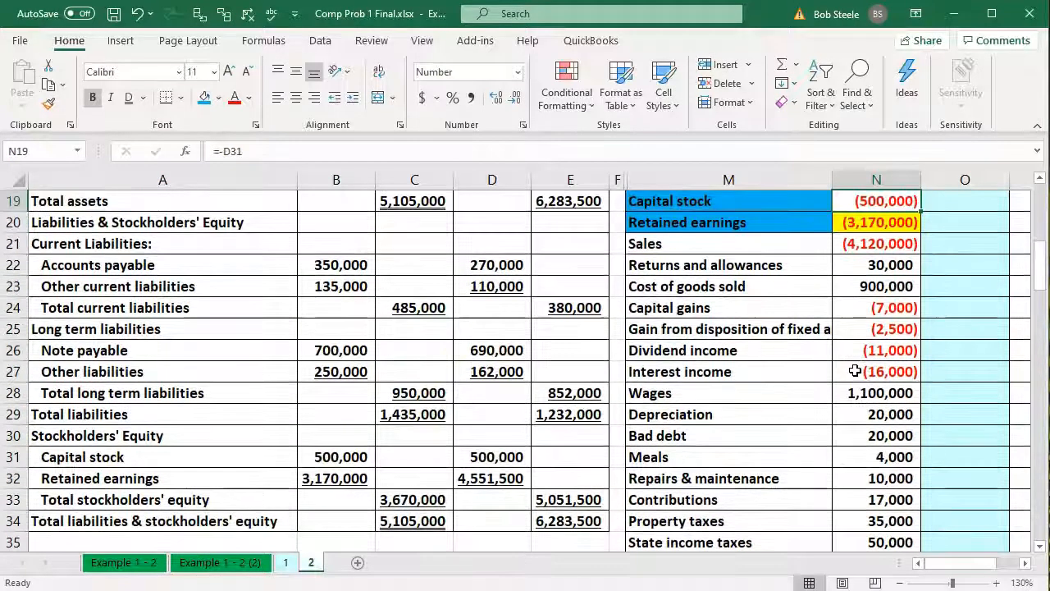
Check the Total Debits = Total Credit figure in N55, then go back to the Retained earnings label in M20
click(854, 370)
scroll(854, 371, down, 6)
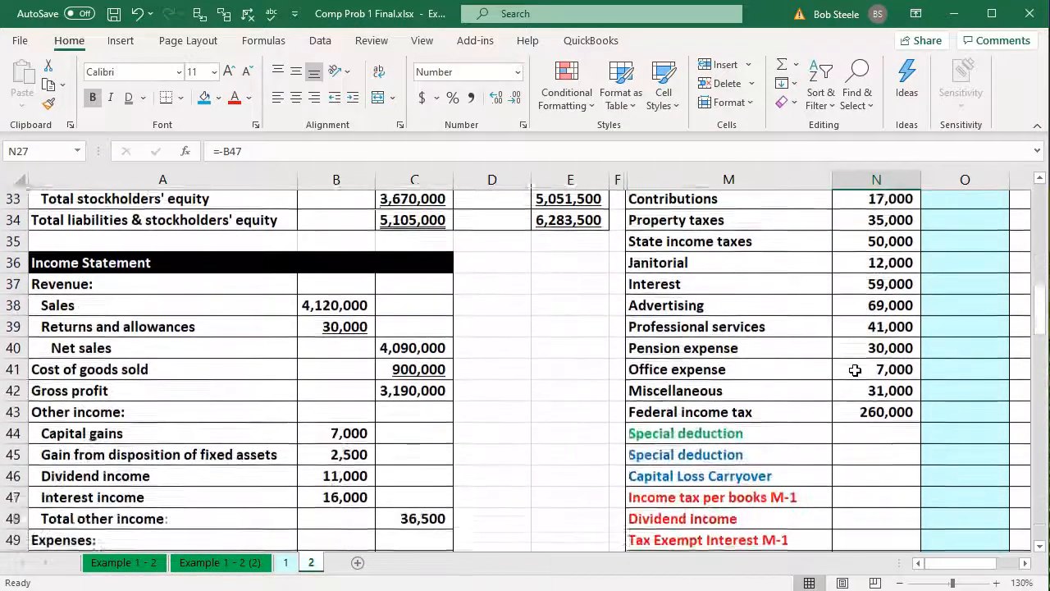
scroll(855, 371, down, 3)
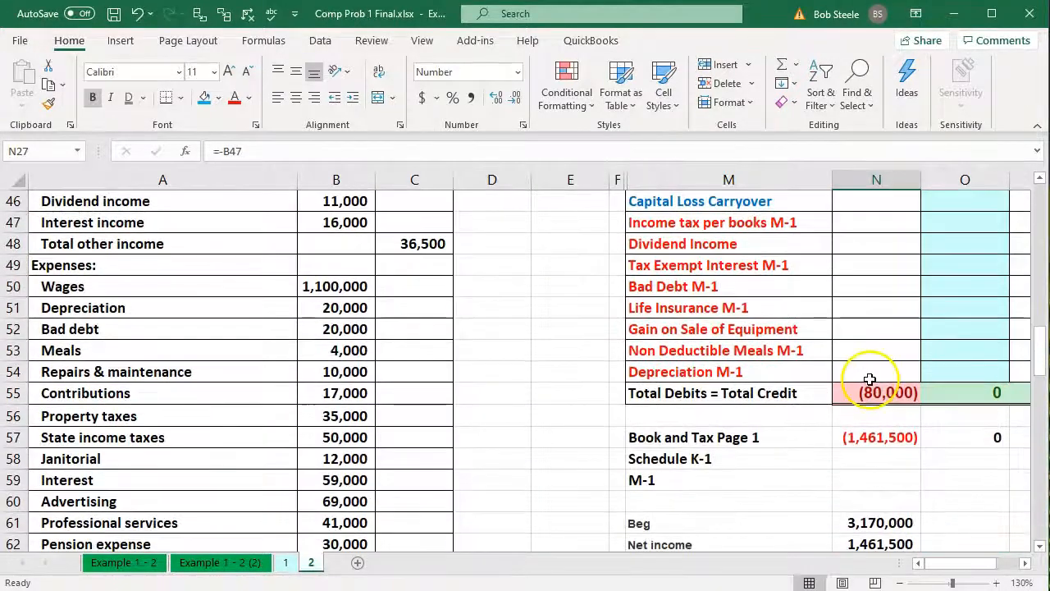
click(870, 374)
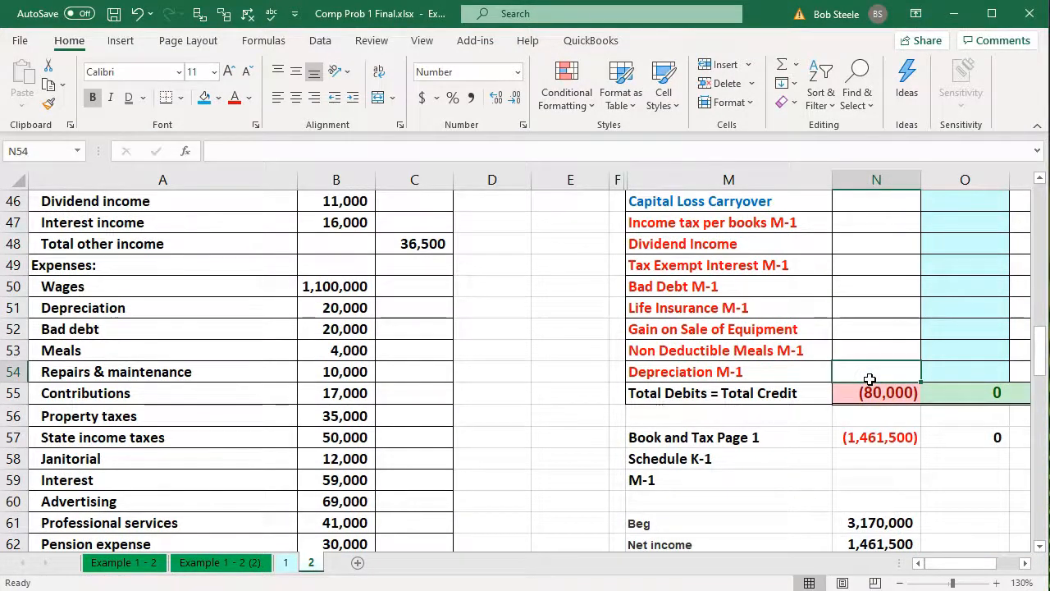
scroll(869, 379, up, 10)
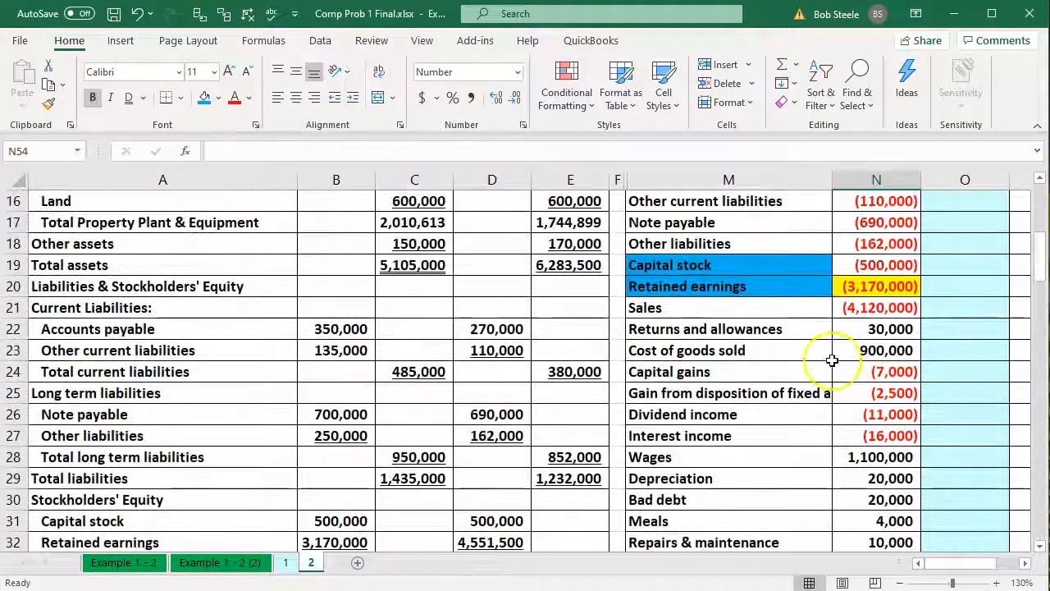
click(724, 286)
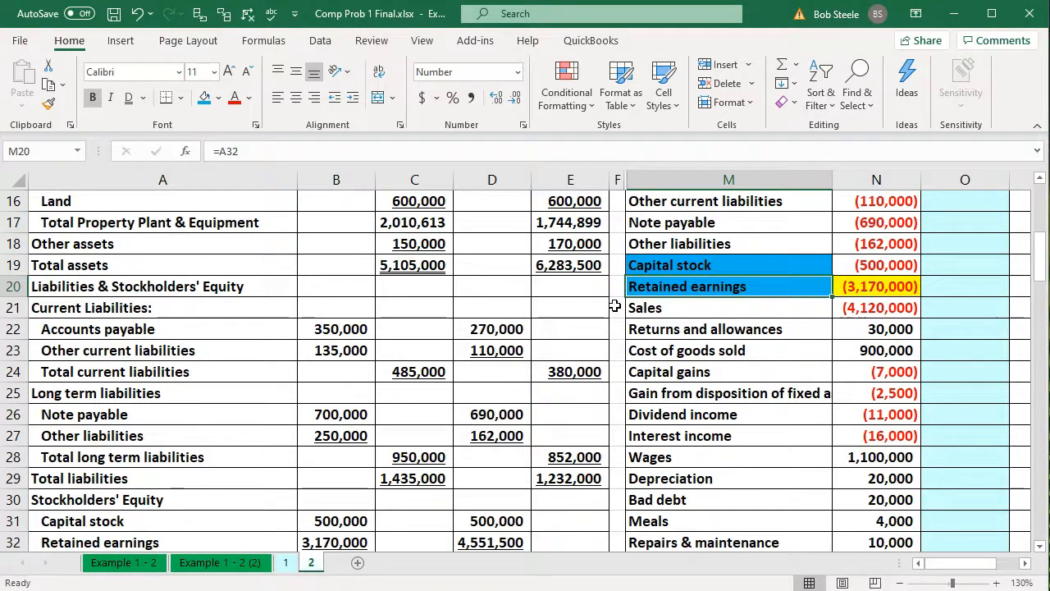
Add a row labelled Div with -80,000 in M63:N63, taken from the Dividends amount under Added Information
click(398, 330)
scroll(401, 333, down, 2)
scroll(401, 333, down, 13)
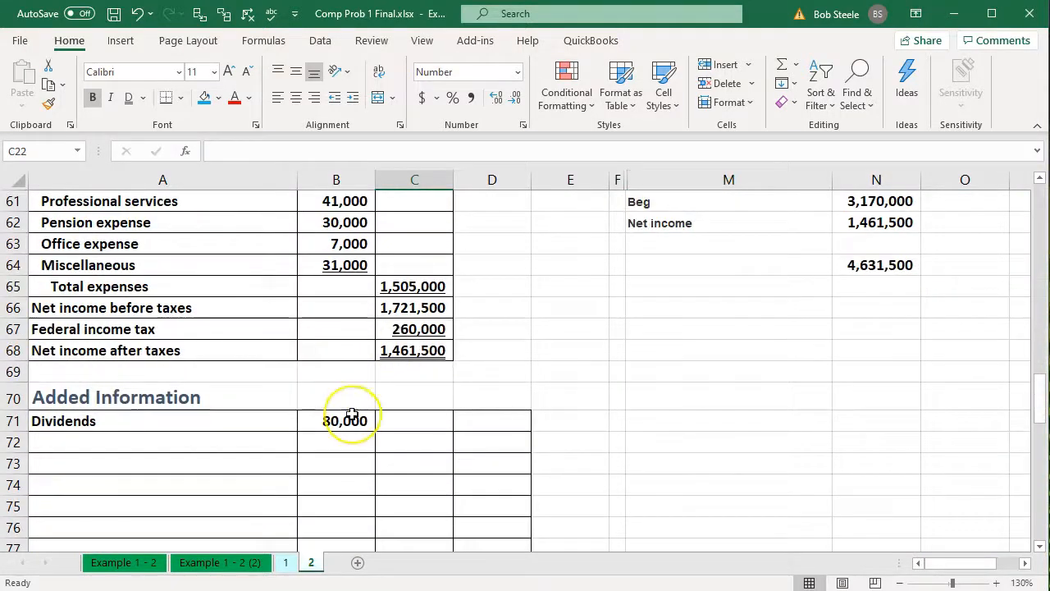
click(787, 243)
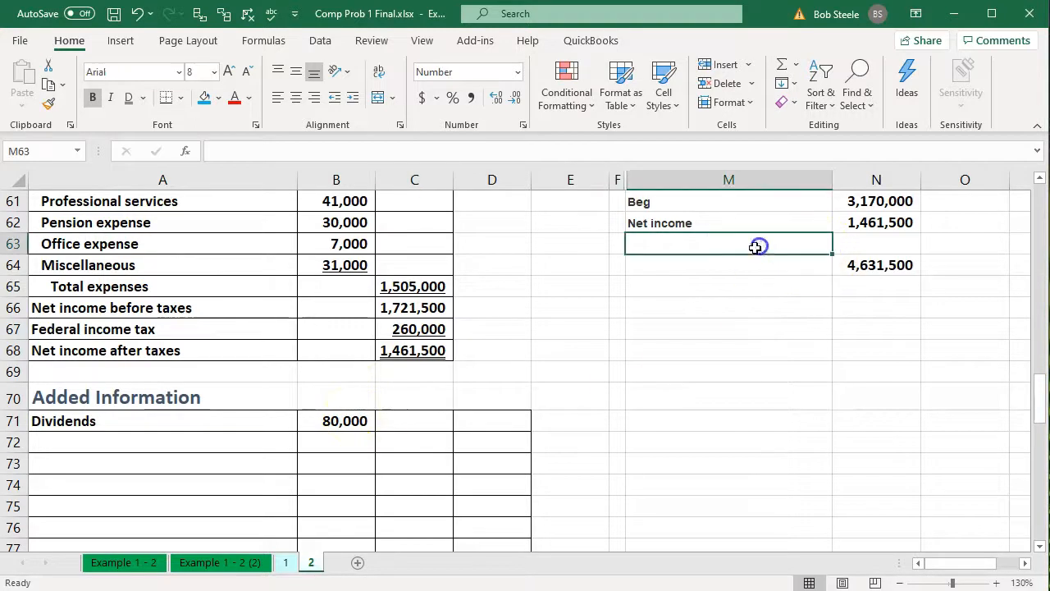
text(Div)
key(Tab)
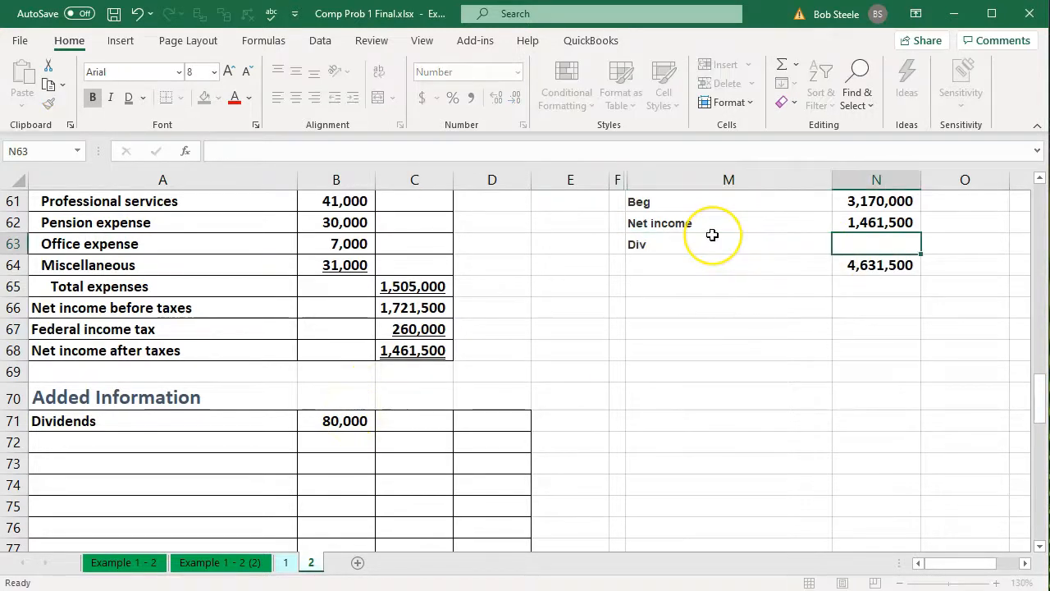
text(-80000)
key(Return)
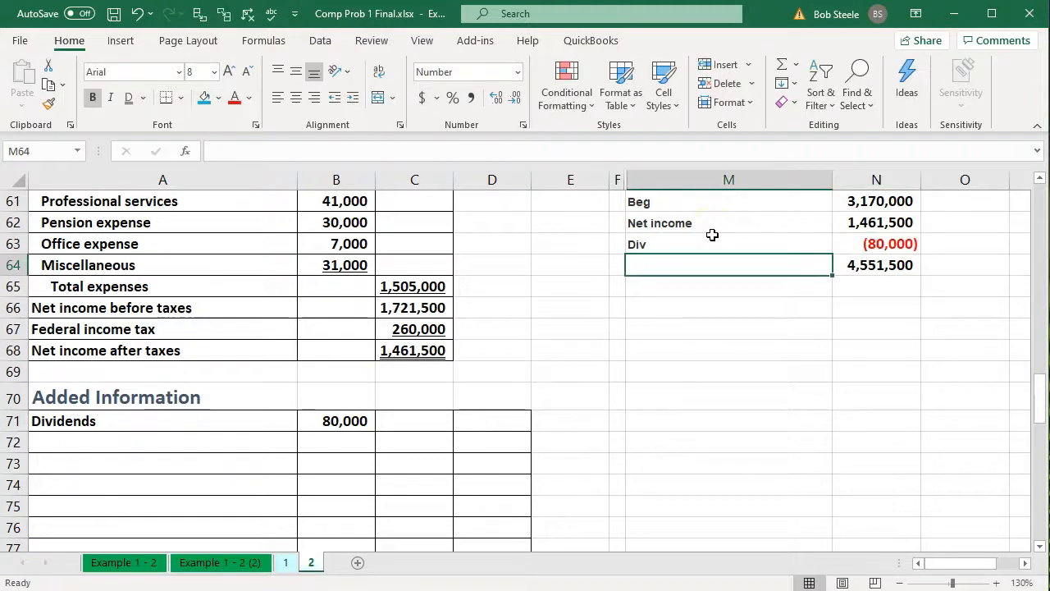
Compare the retained earnings total in N64 with the balance sheet's ending Retained earnings in D32
click(845, 264)
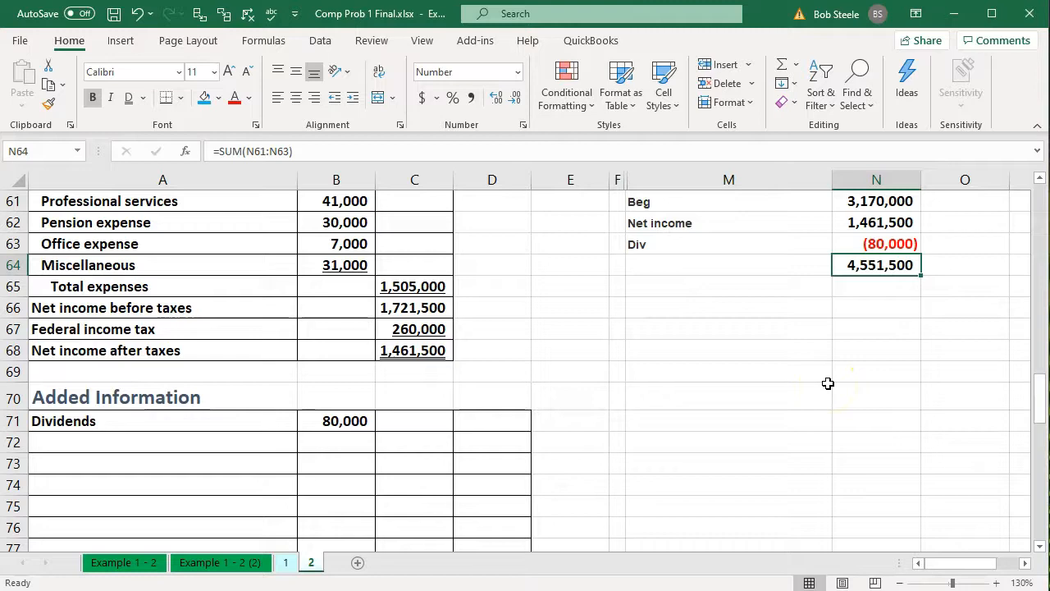
scroll(366, 392, up, 7)
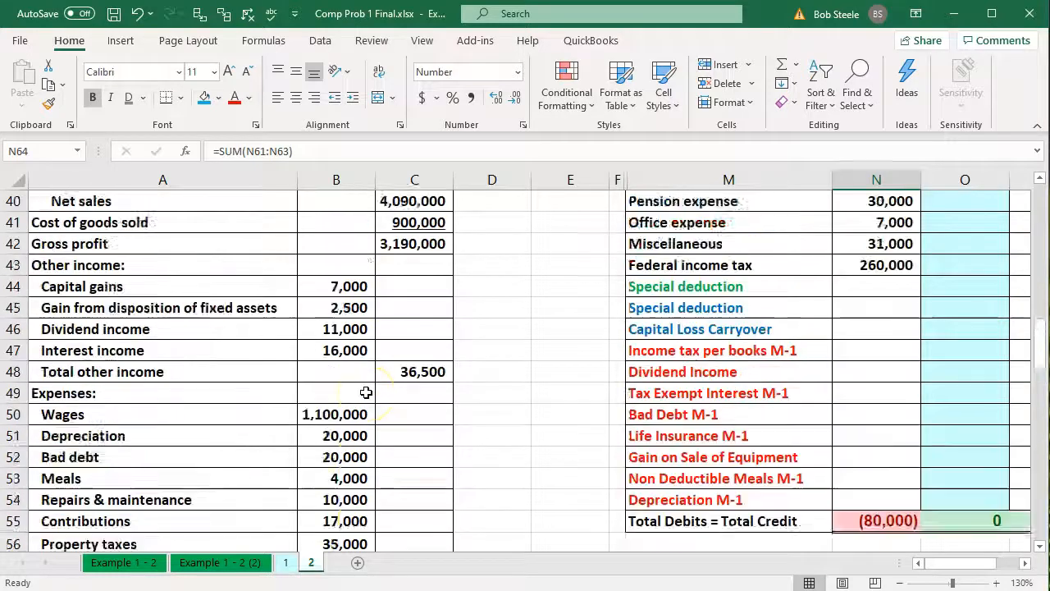
scroll(365, 392, up, 6)
click(478, 416)
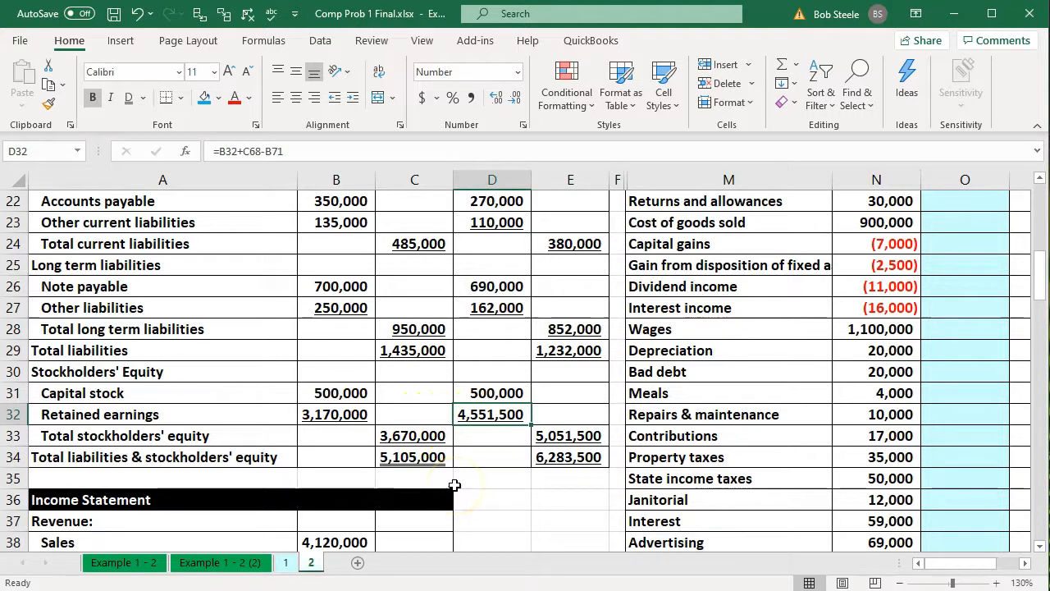
Extend the trial balance's Retained earnings formula in N20 to add the Dividends in B71, giving =-B32+B71
key(Right)
key(Right)
key(Right)
key(Right)
key(Right)
key(Right)
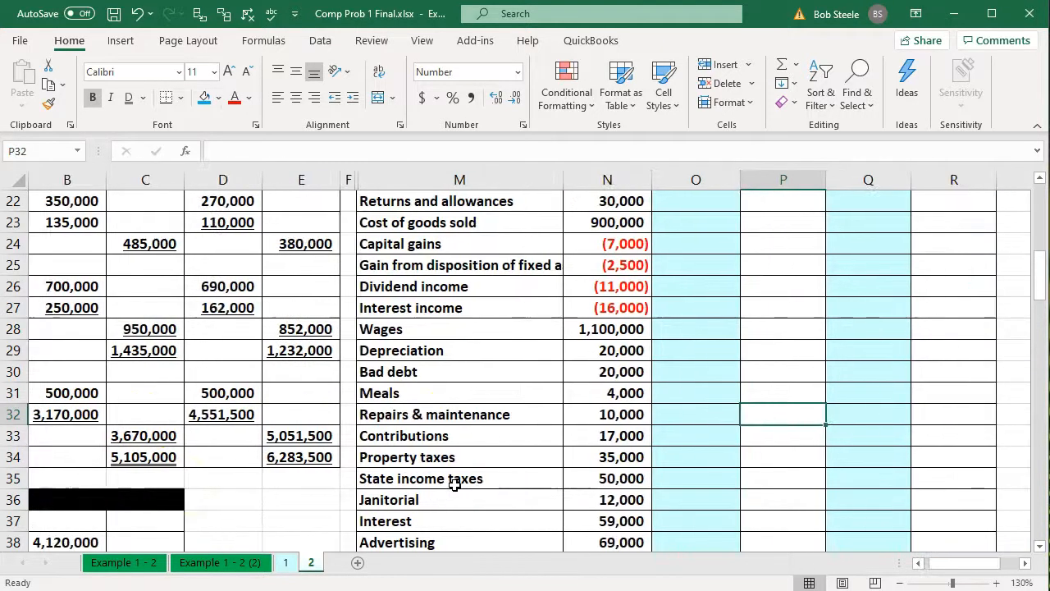
scroll(454, 485, up, 4)
double_click(578, 414)
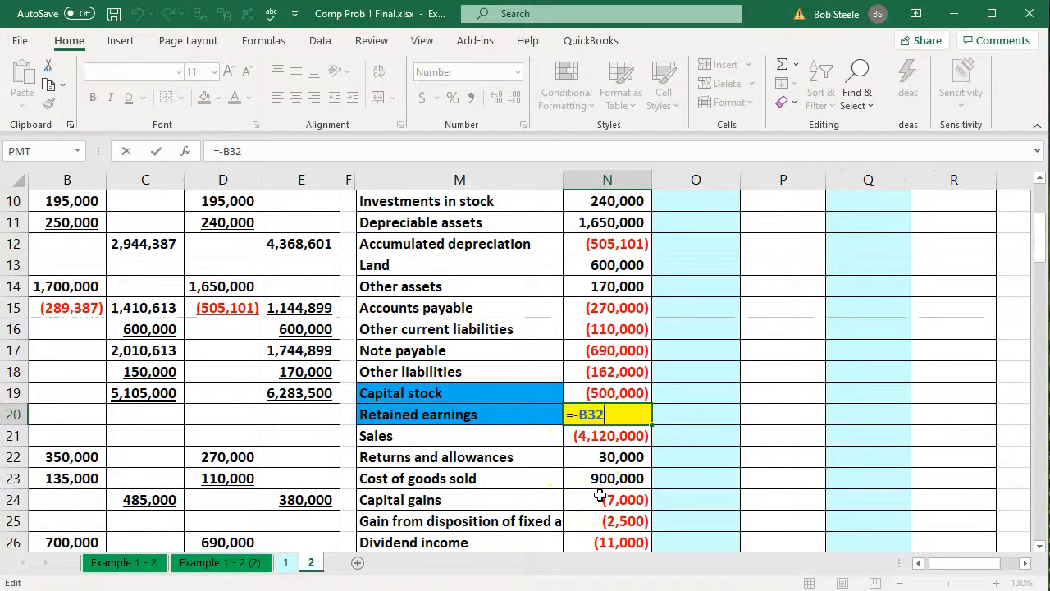
drag(959, 563, 849, 558)
scroll(388, 436, down, 6)
scroll(387, 435, down, 13)
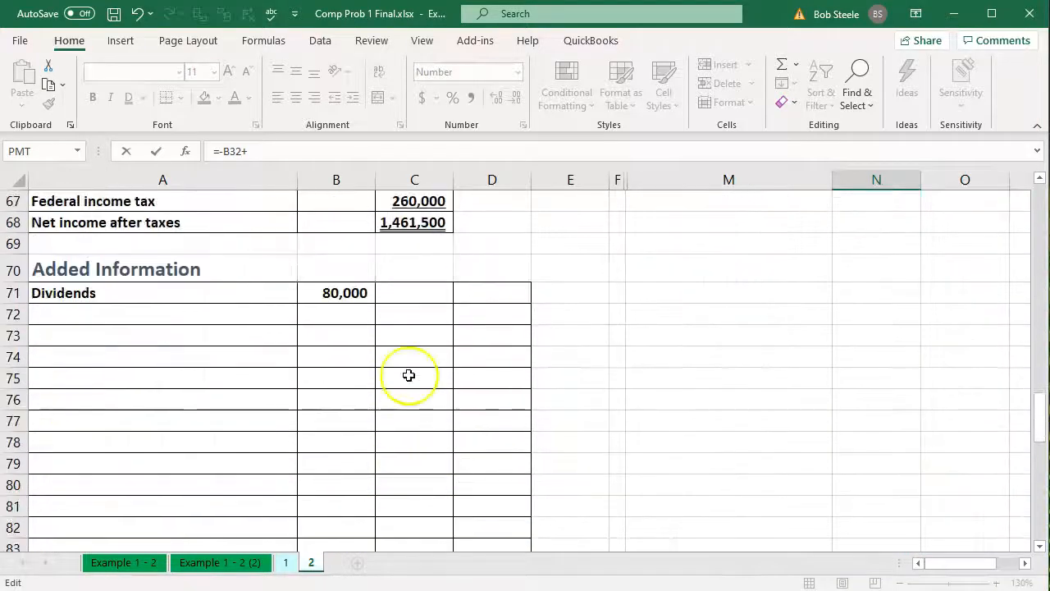
click(355, 296)
key(Return)
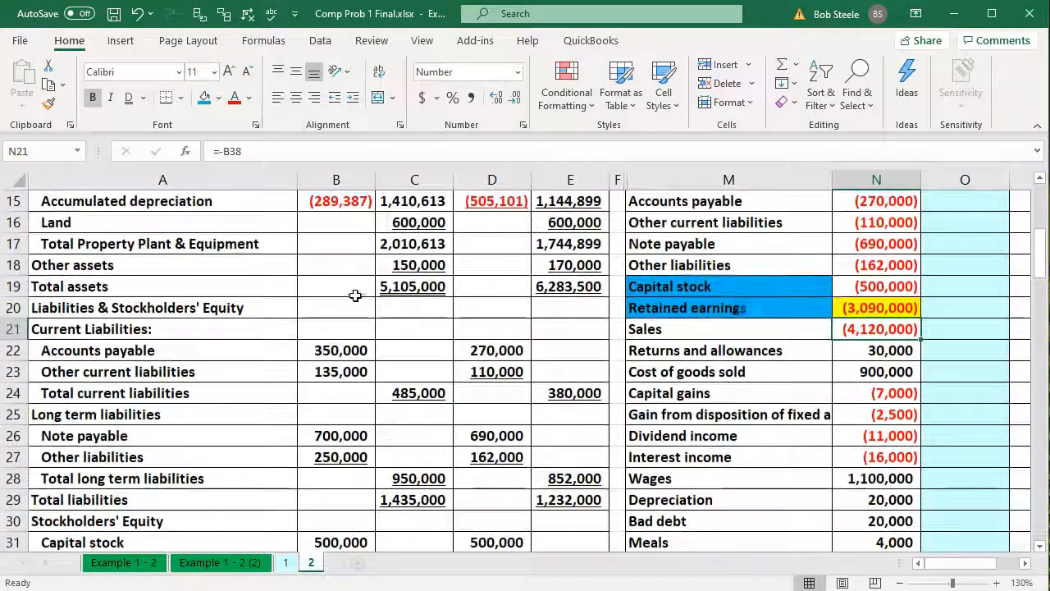
Select N20 down to N44 and compare their sum with ending Retained earnings in D32 and the total in N64
click(882, 302)
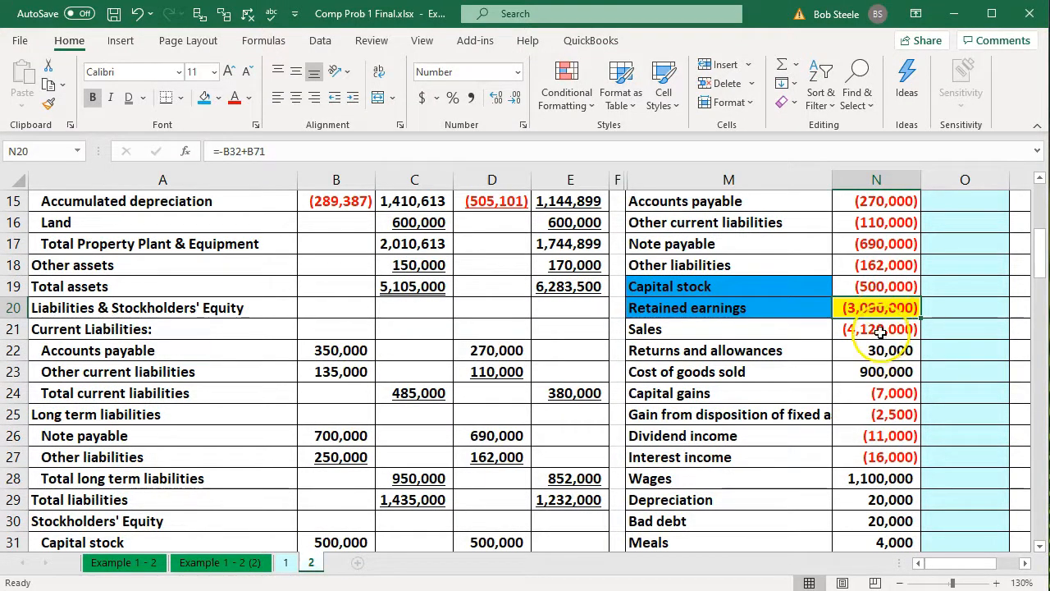
drag(881, 310, 875, 392)
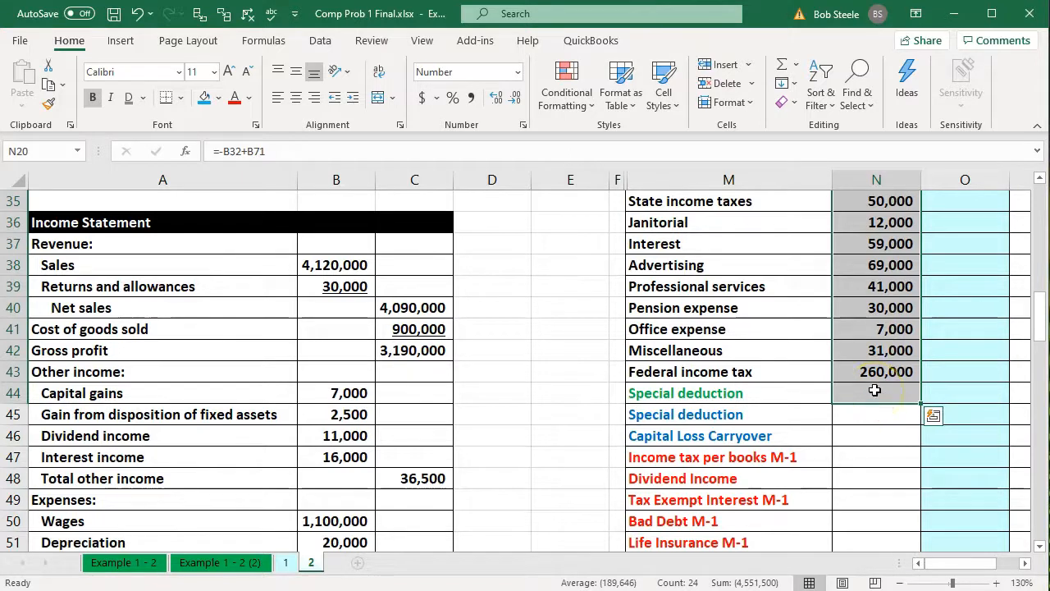
scroll(875, 390, down, 1)
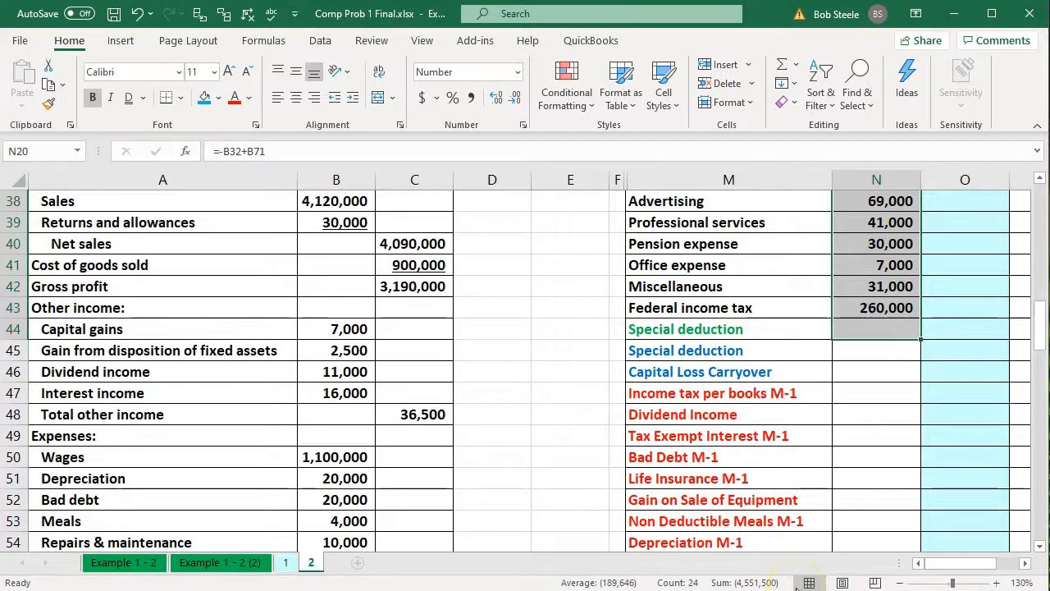
scroll(533, 427, up, 5)
click(501, 395)
scroll(867, 399, down, 9)
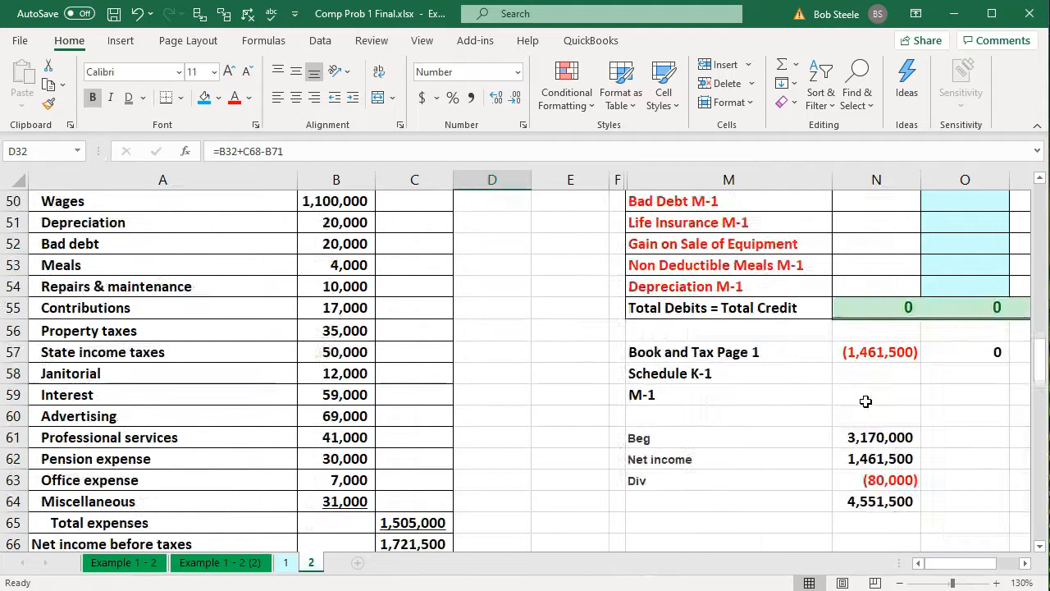
click(867, 501)
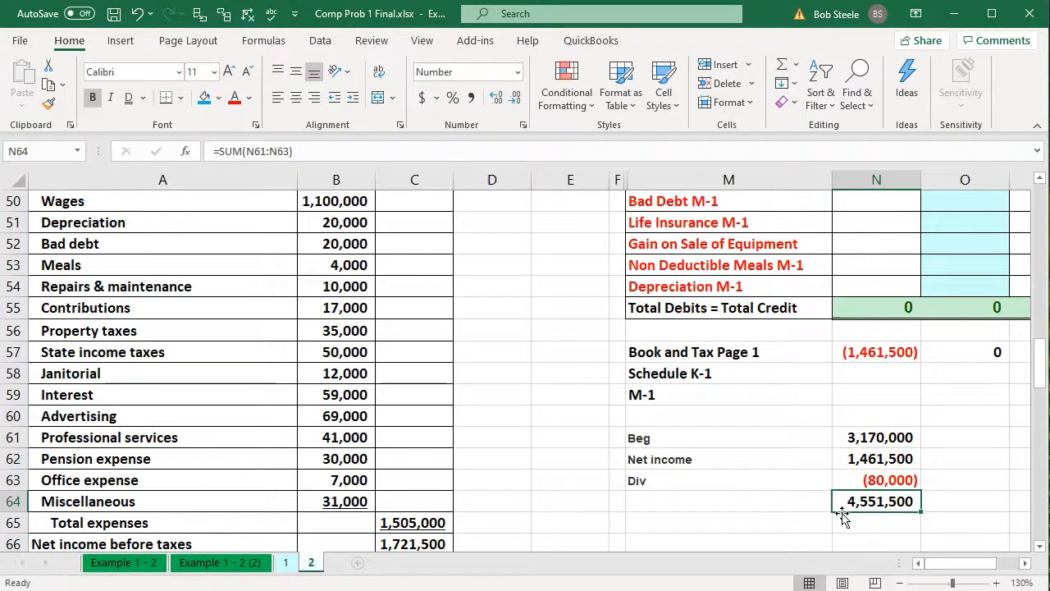
Clear the Book and Tax Page 1 formula in N57 and re-enter it as the sum of N21:N54
click(1024, 563)
click(1025, 563)
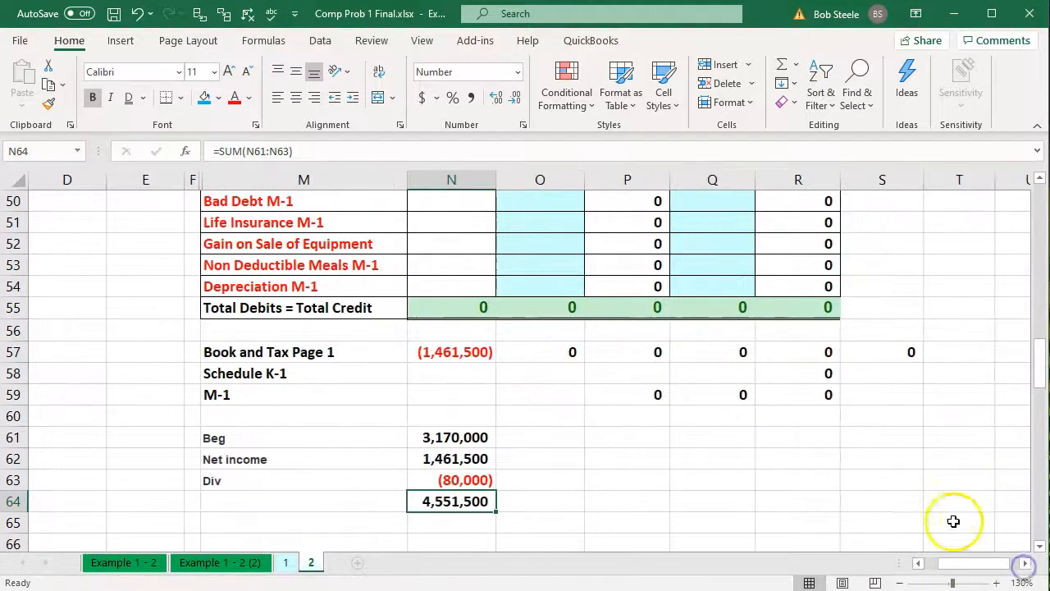
scroll(860, 483, up, 1)
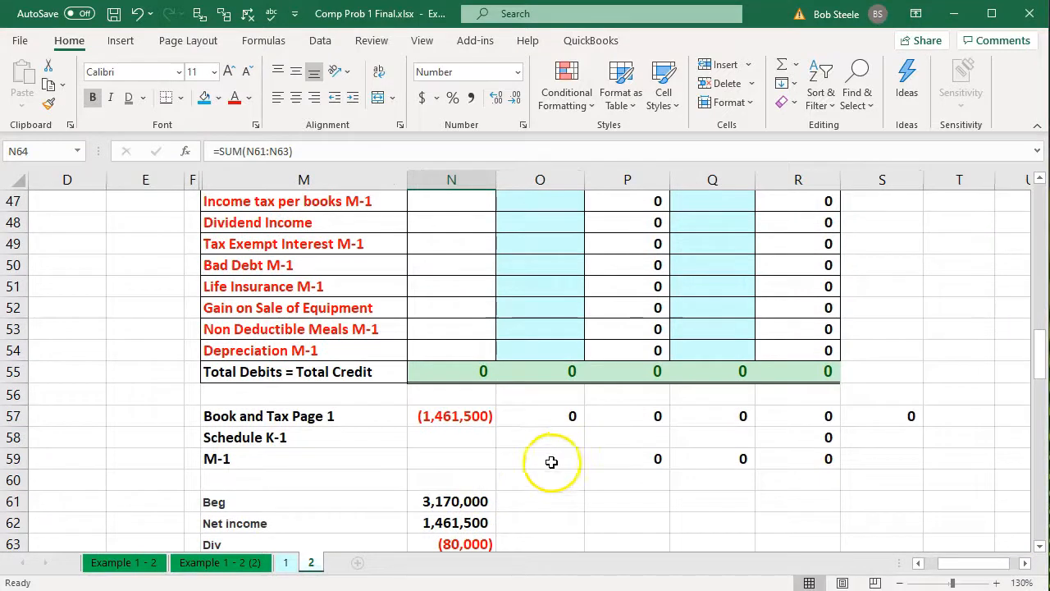
scroll(545, 461, up, 2)
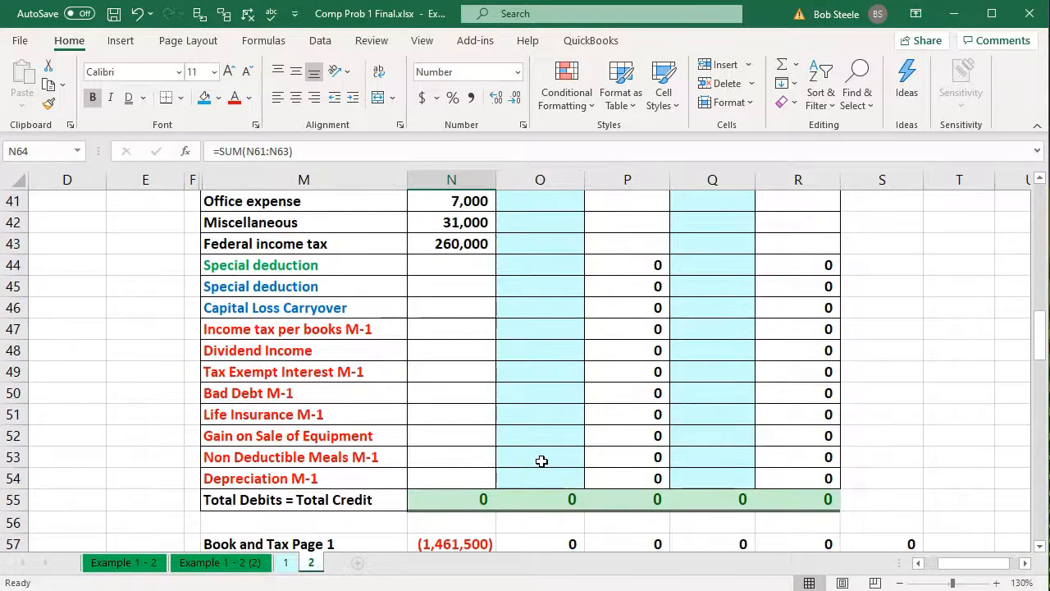
scroll(542, 461, down, 1)
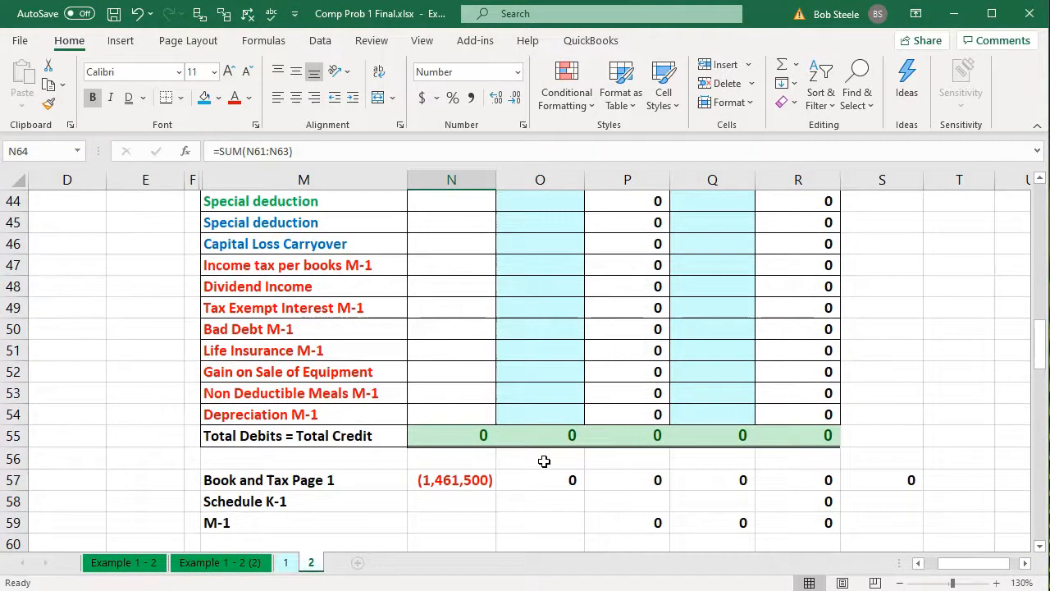
click(483, 482)
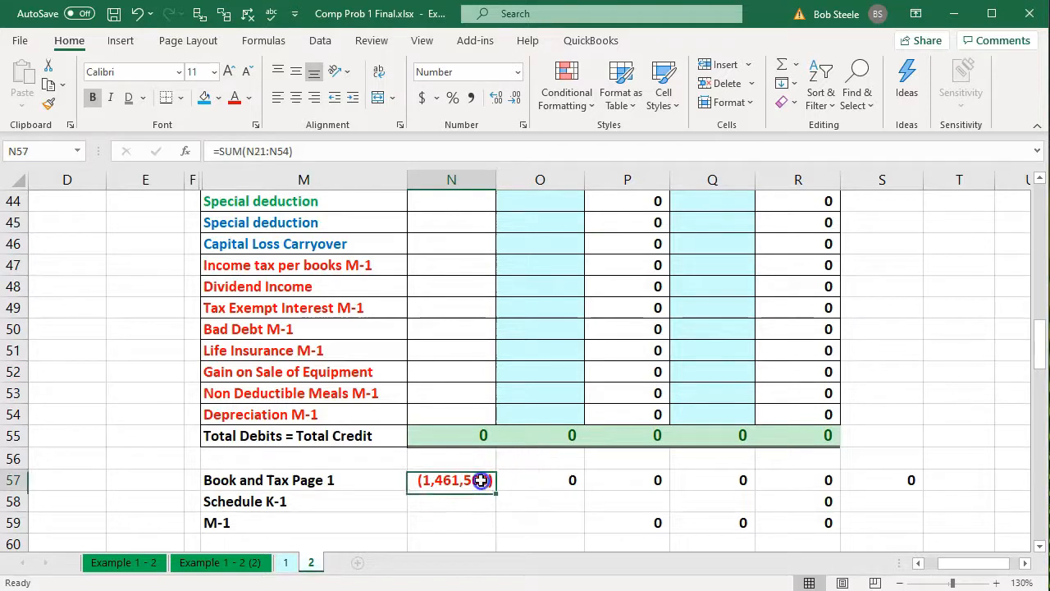
key(Delete)
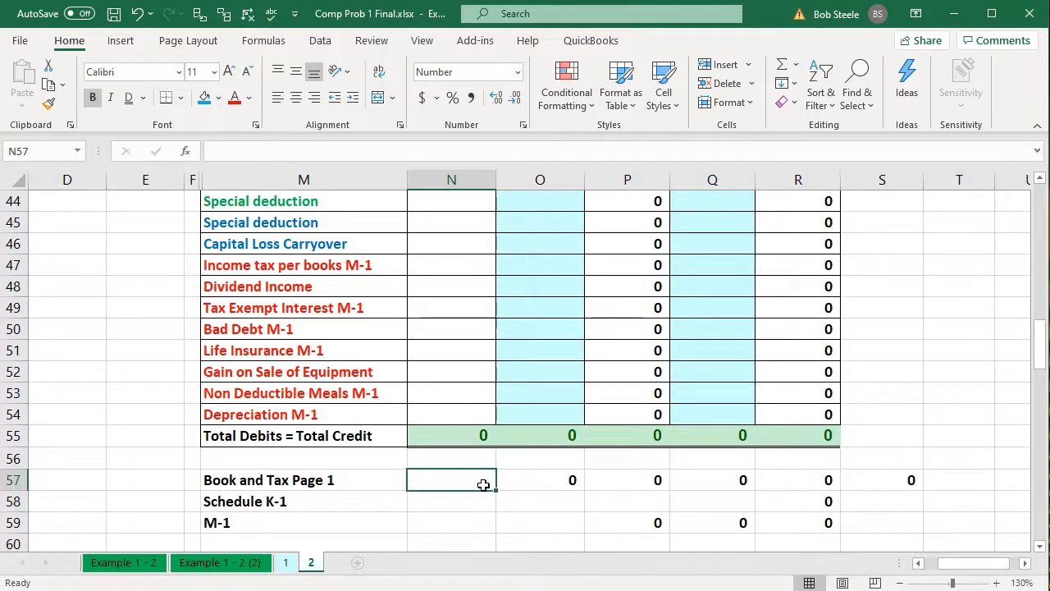
text(=sum()
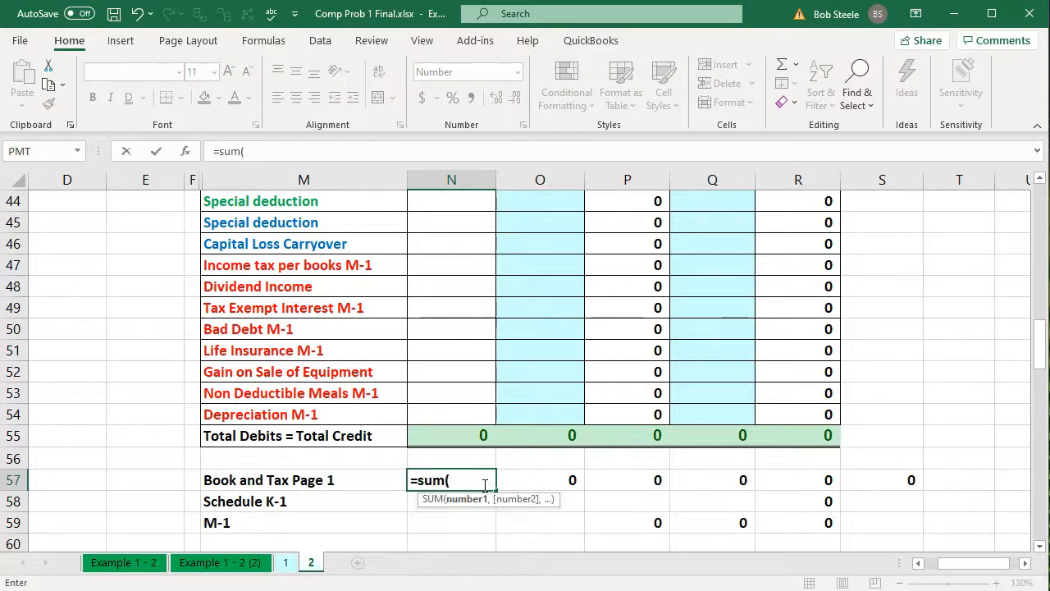
scroll(484, 484, up, 6)
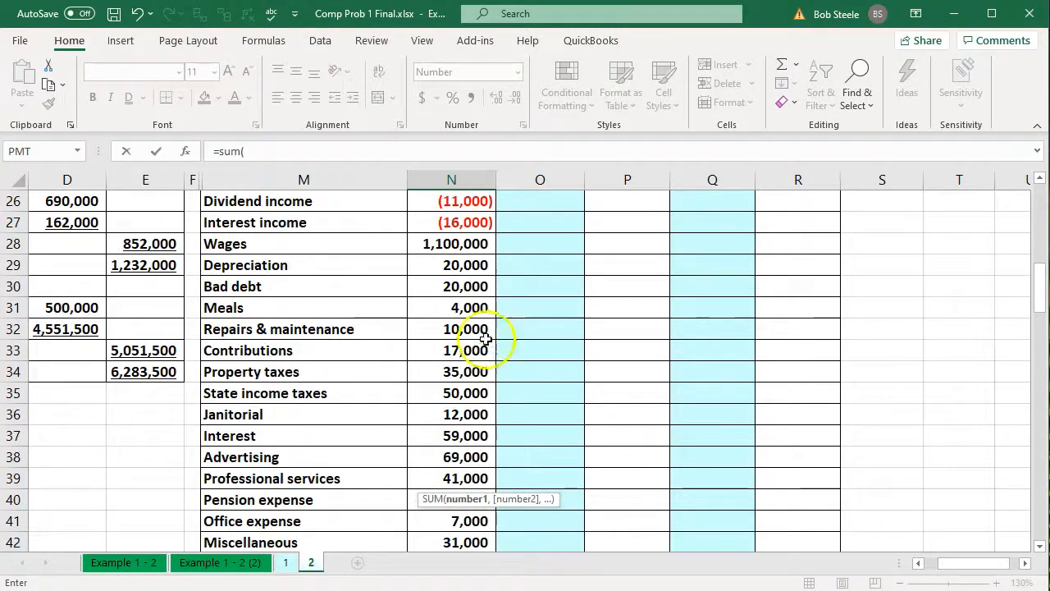
scroll(456, 271, up, 3)
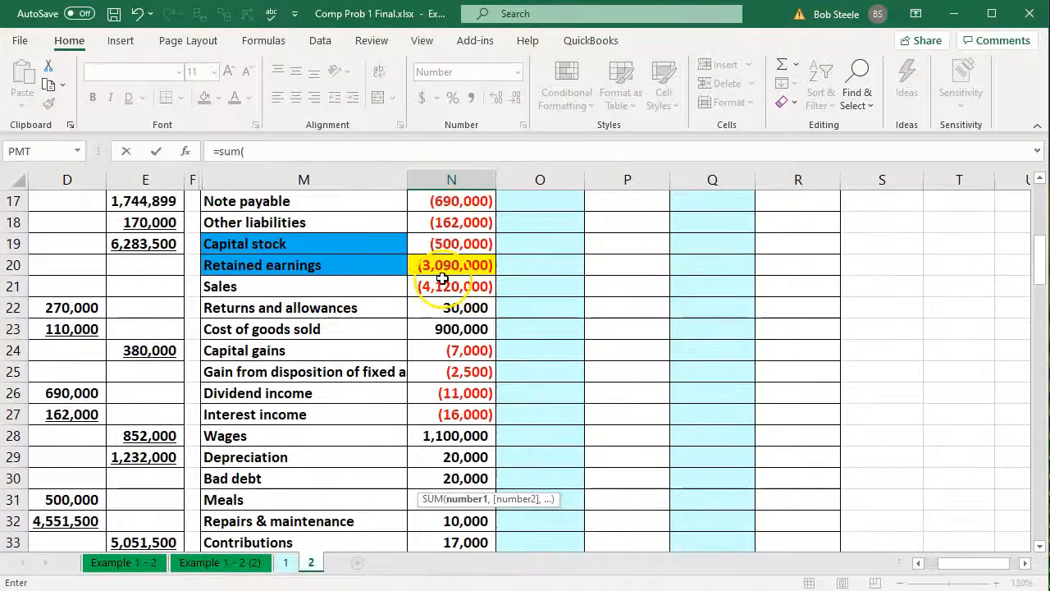
click(443, 285)
drag(443, 285, 441, 503)
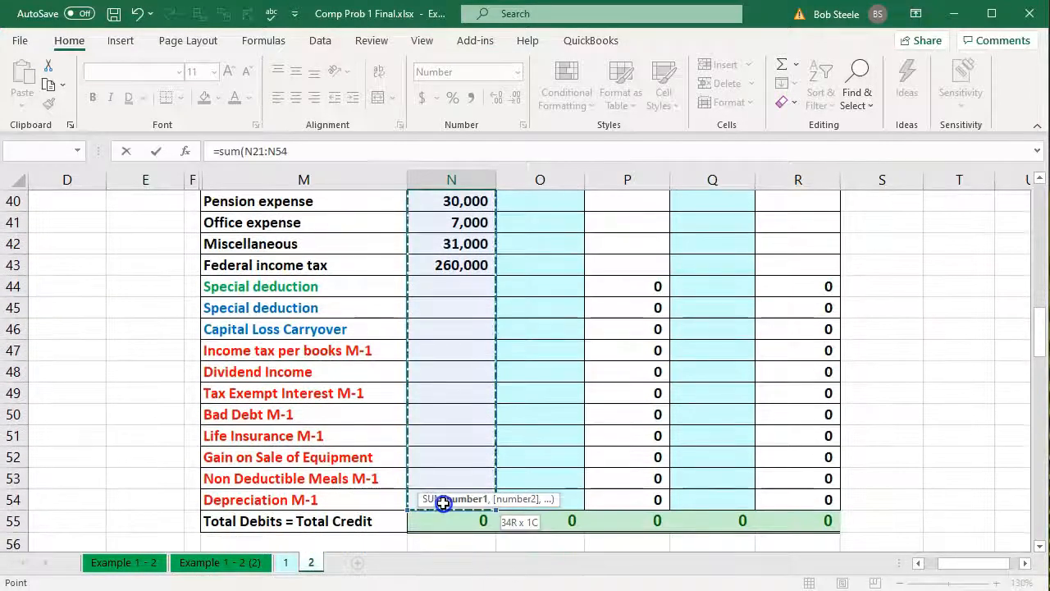
key(Return)
Copy the Book and Tax Page 1 sum from N57 across to R57
click(472, 528)
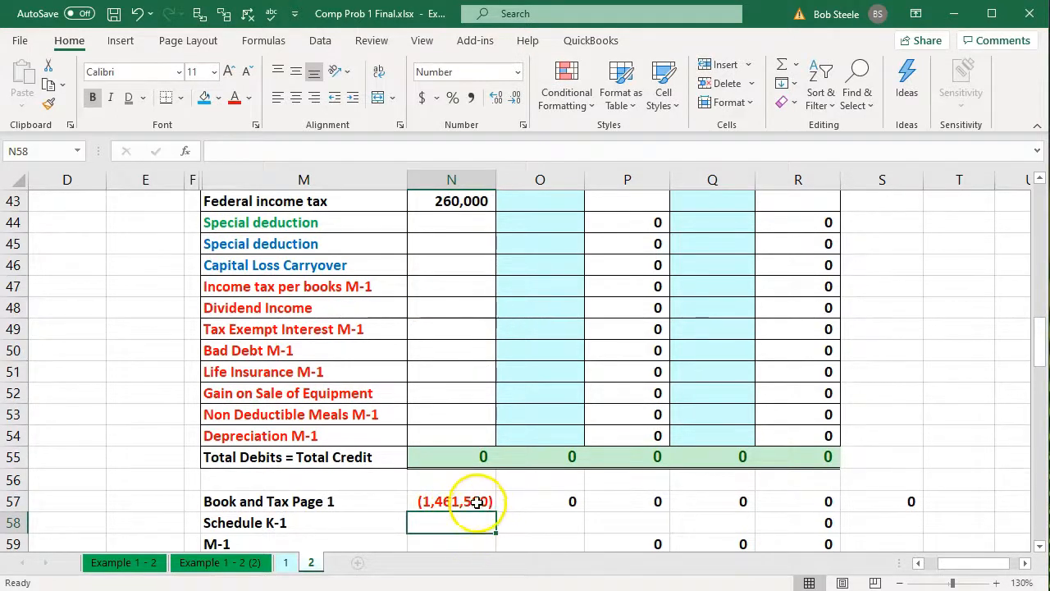
click(477, 501)
drag(497, 513, 838, 514)
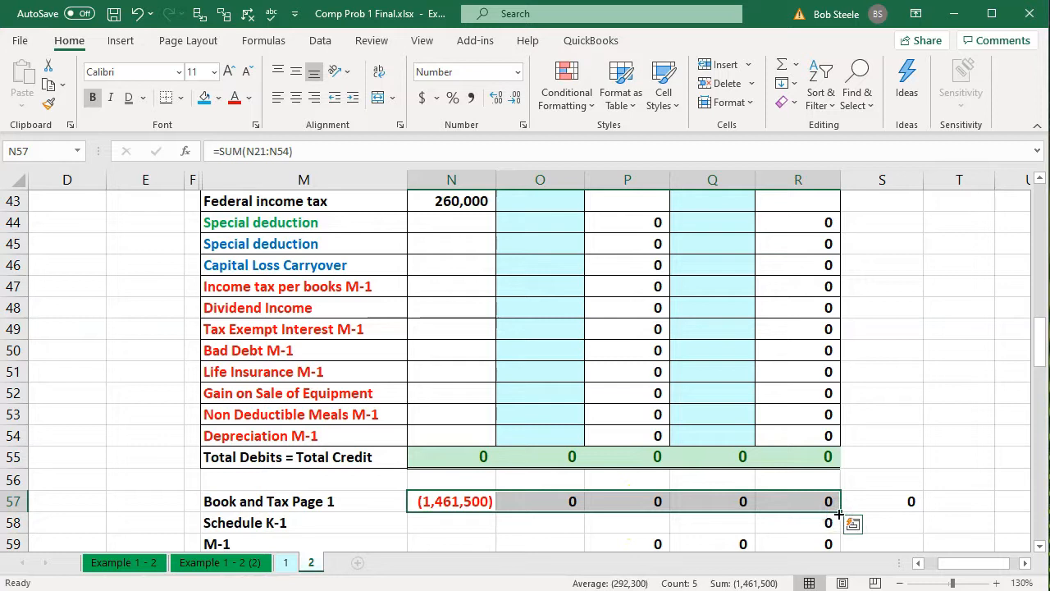
click(739, 518)
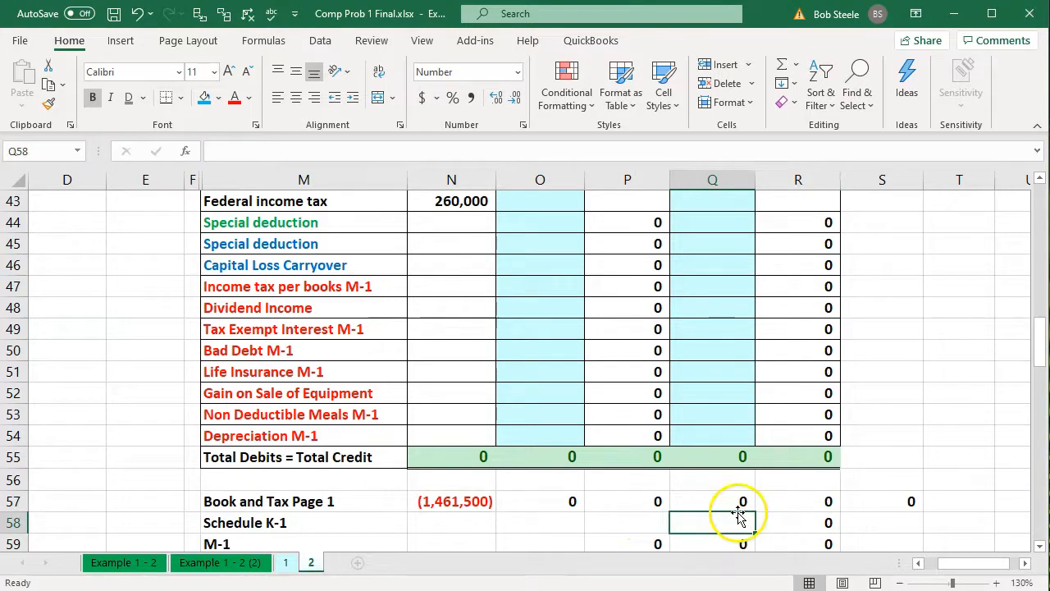
Shorten the sum range in R57 to R21:R43 so it ends at Federal income tax
double_click(788, 495)
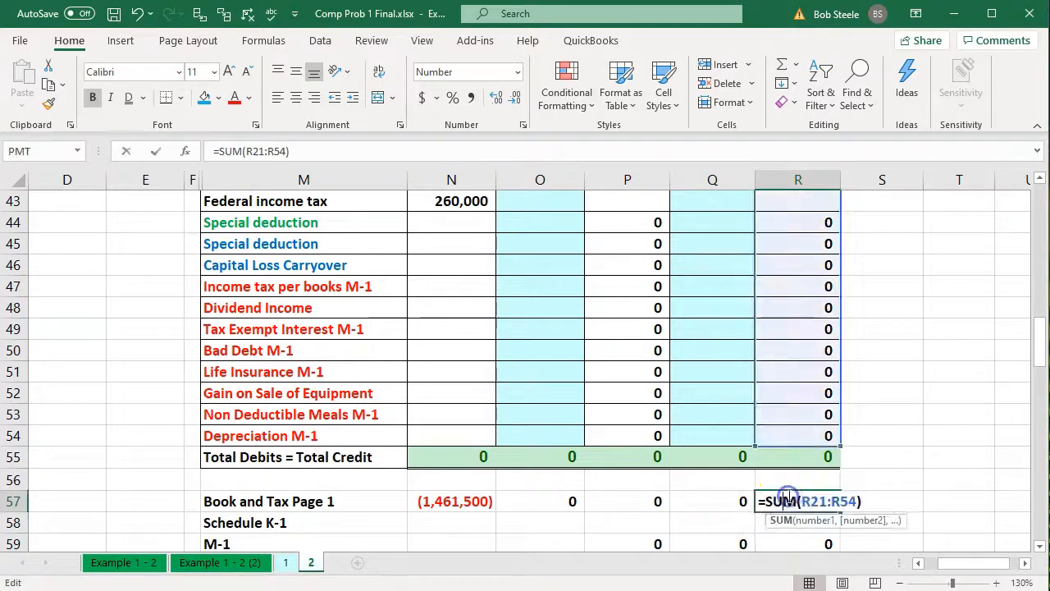
scroll(789, 484, up, 1)
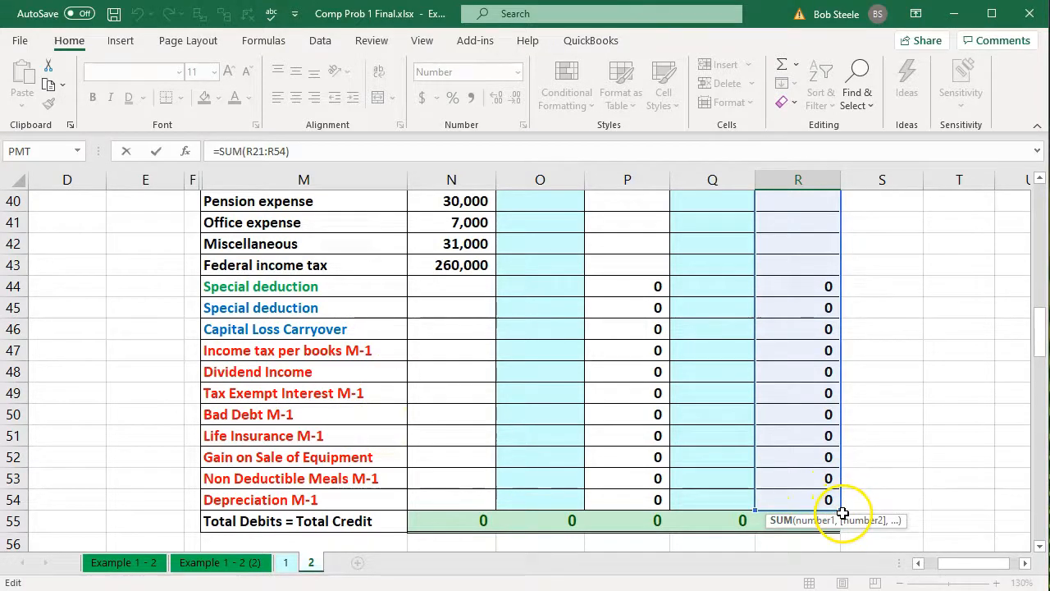
drag(843, 513, 830, 280)
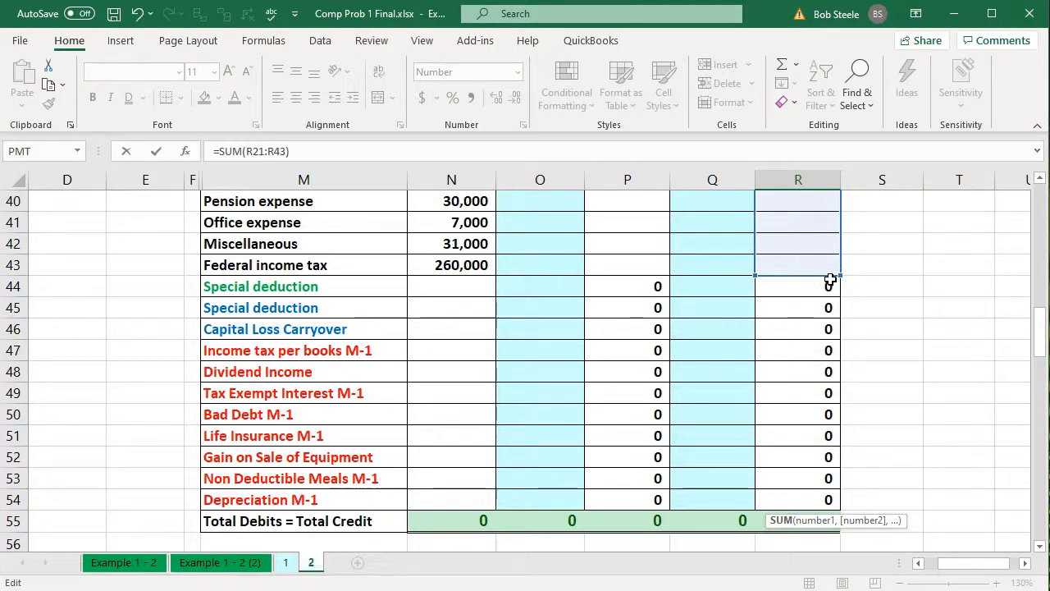
key(Return)
key(Down)
key(Down)
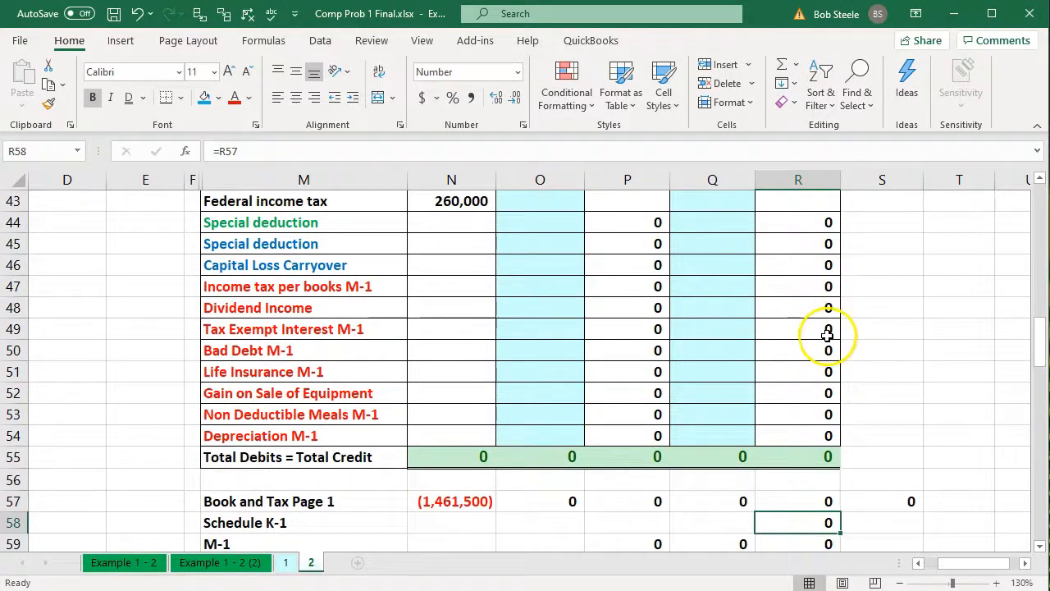
scroll(827, 339, up, 9)
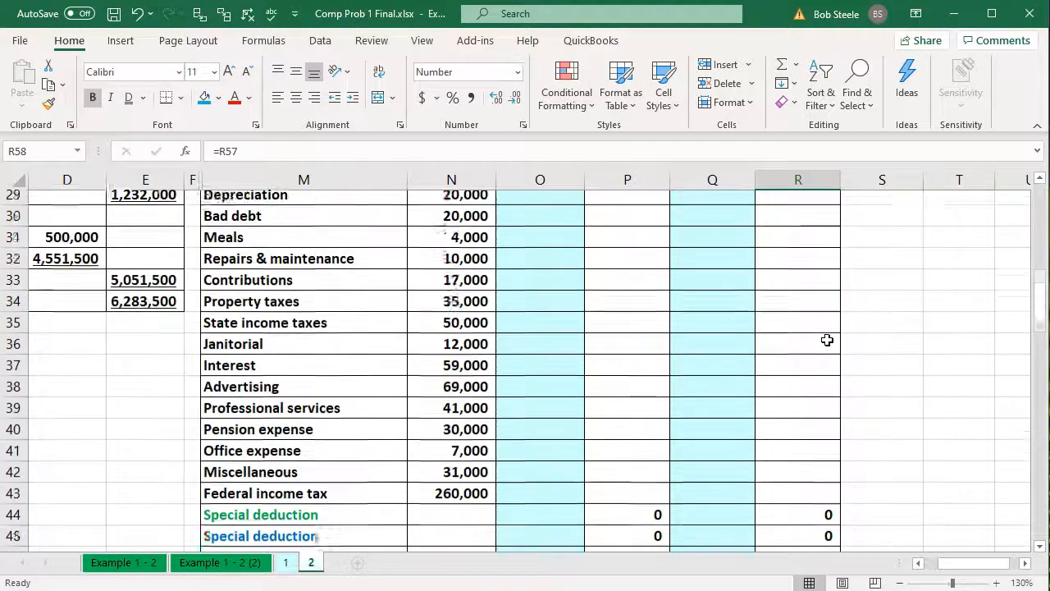
scroll(826, 339, up, 4)
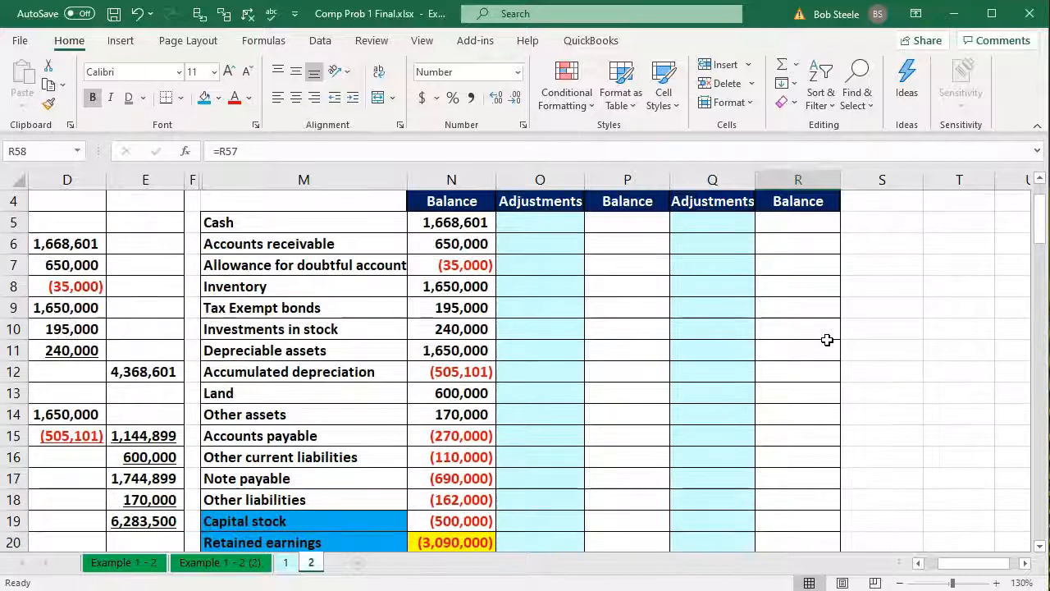
Enter a formula in P5 that sums Cash's unadjusted balance and adjustments, N5:O5, for the Adjusted Trial Balance
click(624, 225)
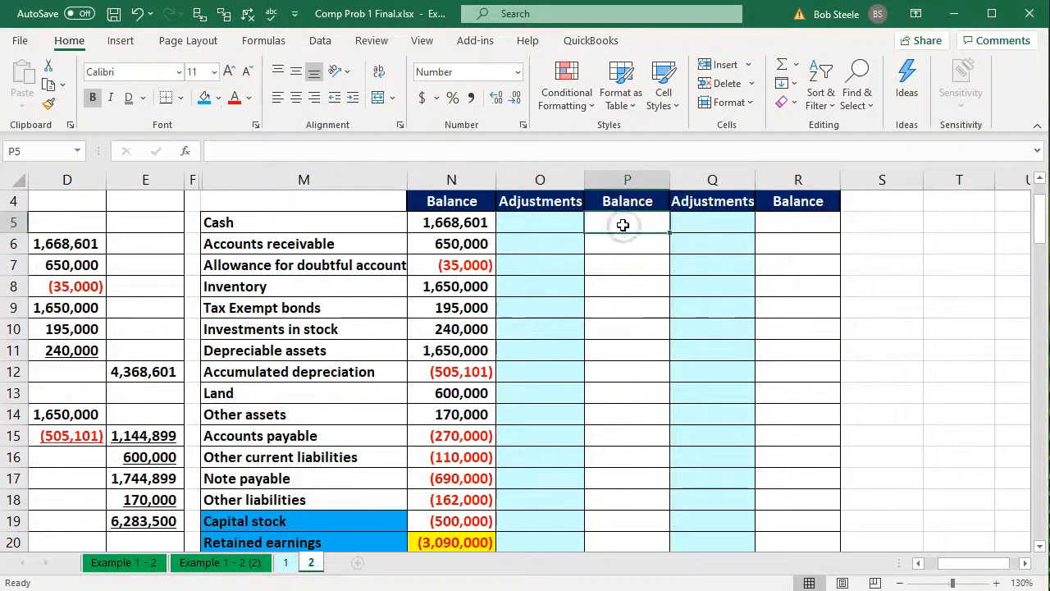
click(480, 221)
scroll(542, 226, up, 1)
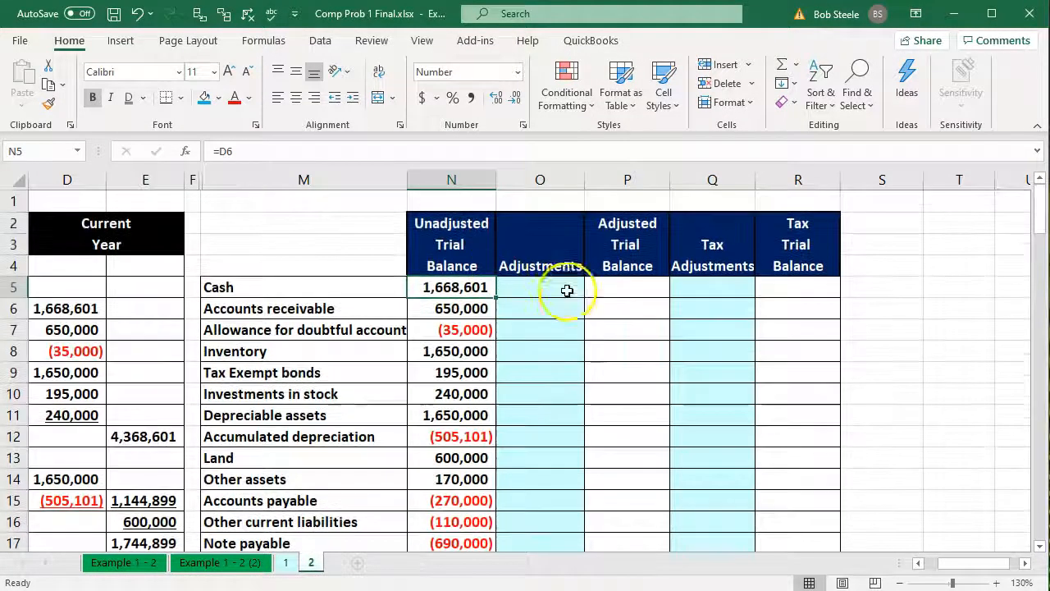
click(523, 284)
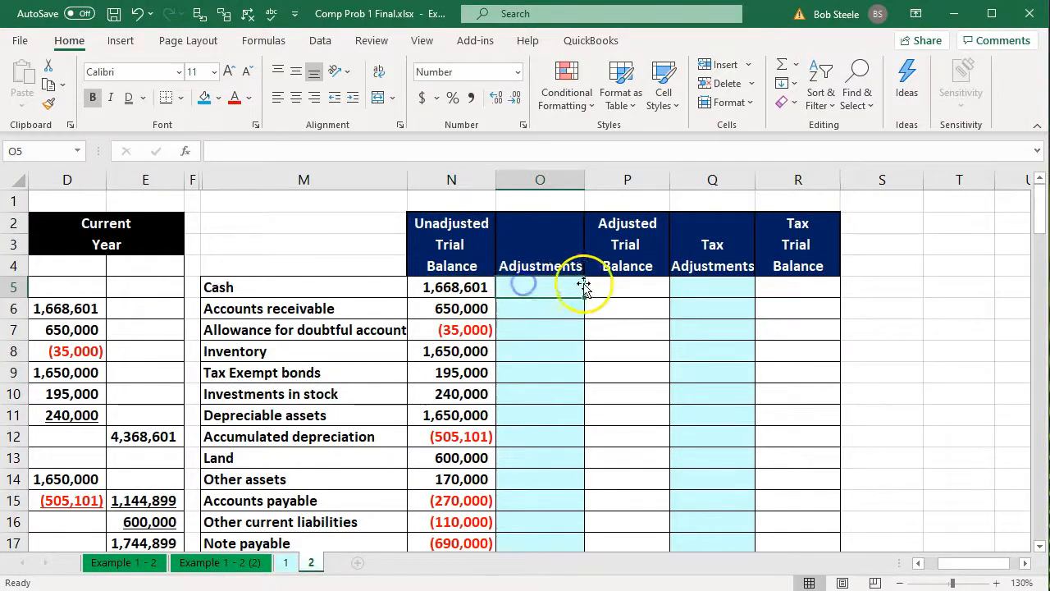
click(621, 281)
text(=sum()
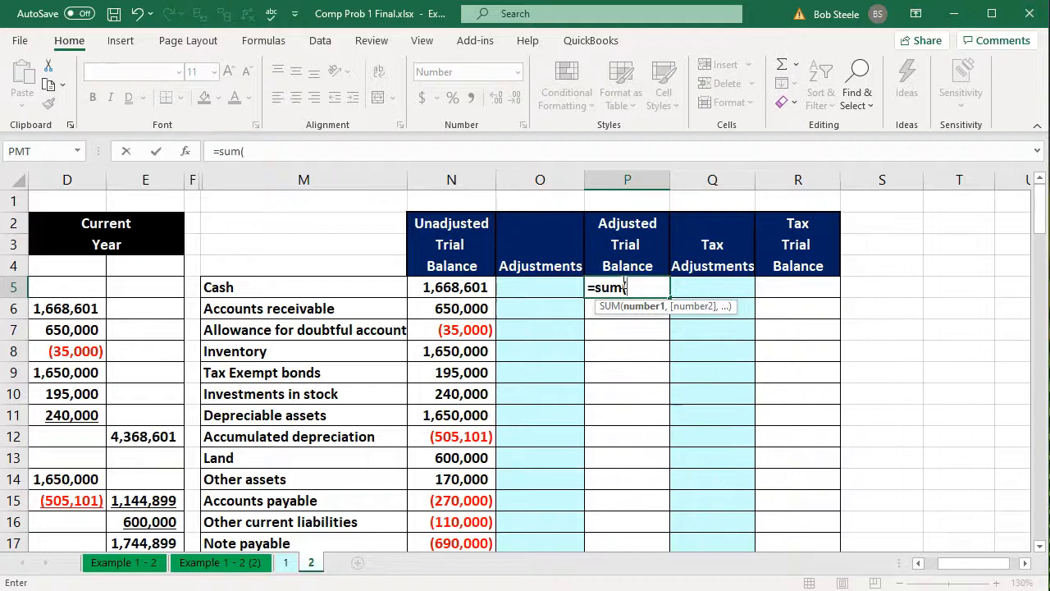
key(Left)
drag(480, 286, 499, 286)
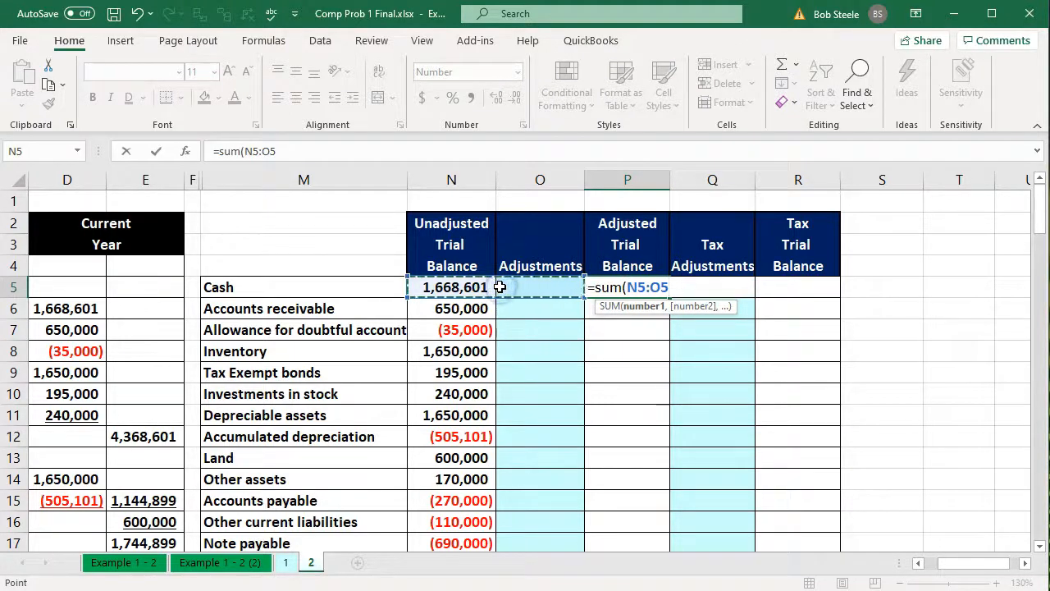
key(Return)
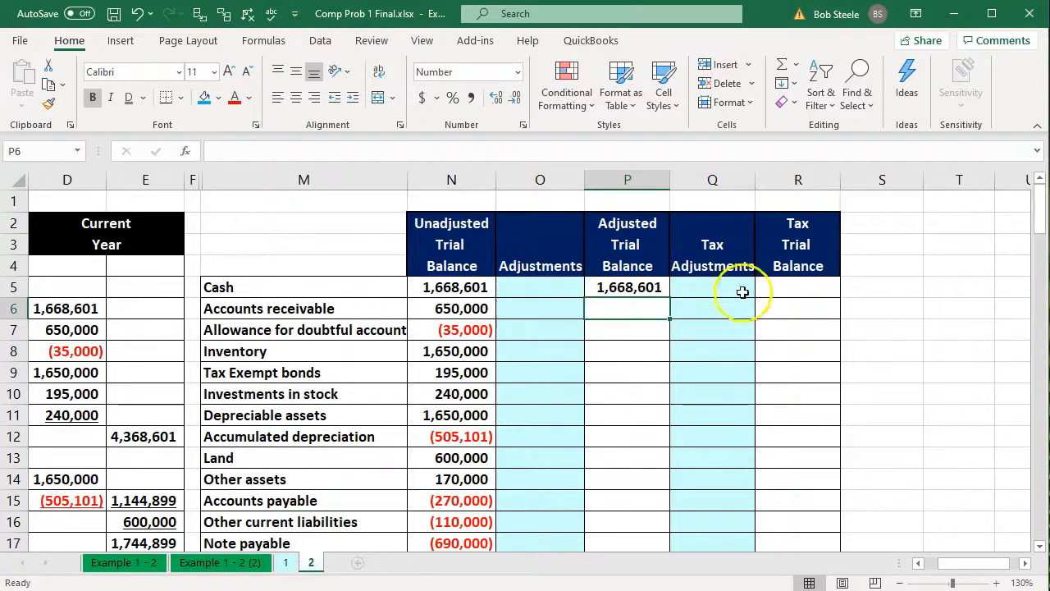
Enter a formula in R5 that sums Cash's adjusted balance and tax adjustments, P5:Q5, for the Tax Trial Balance
click(771, 286)
click(653, 287)
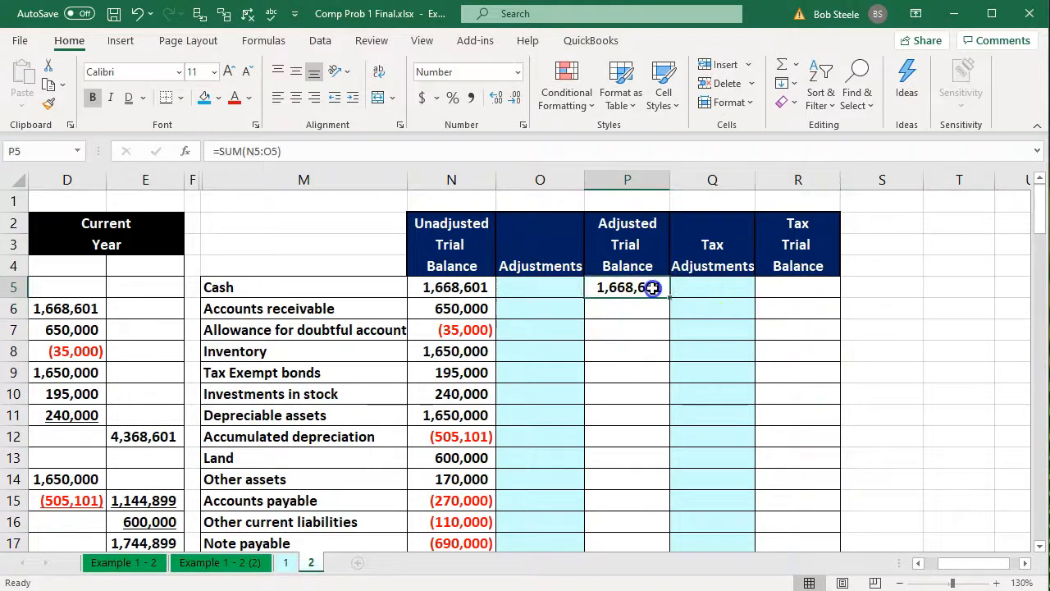
double_click(649, 288)
key(Return)
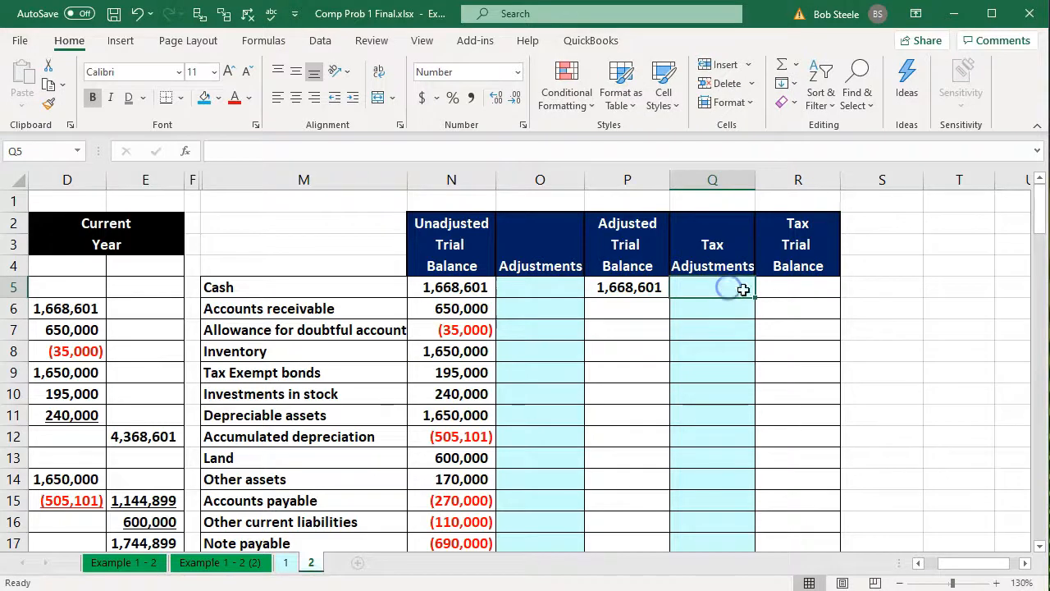
click(782, 287)
text(=)
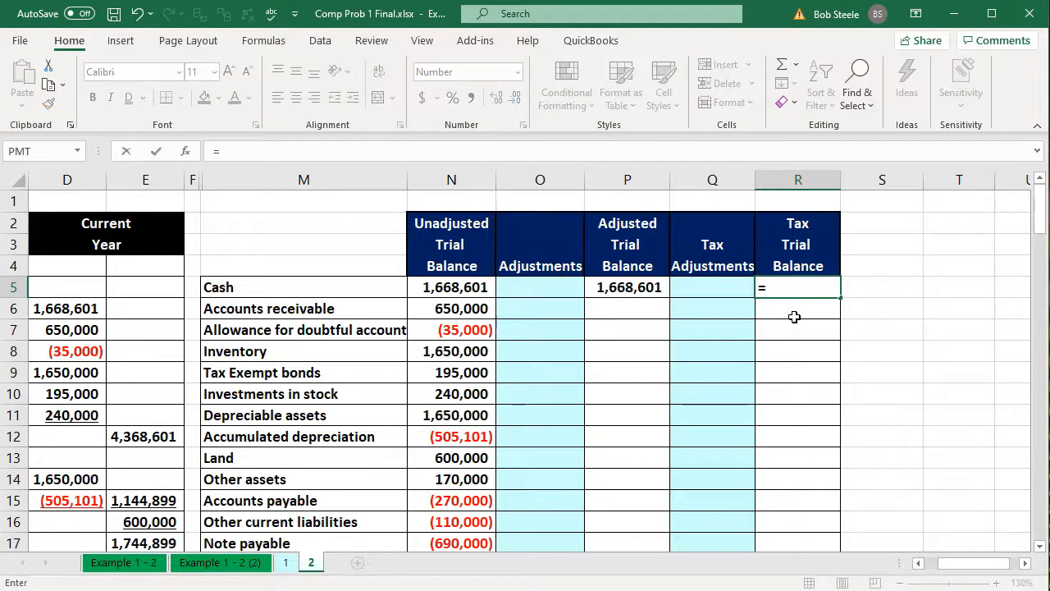
text(sum()
key(Left)
key(shift+Left)
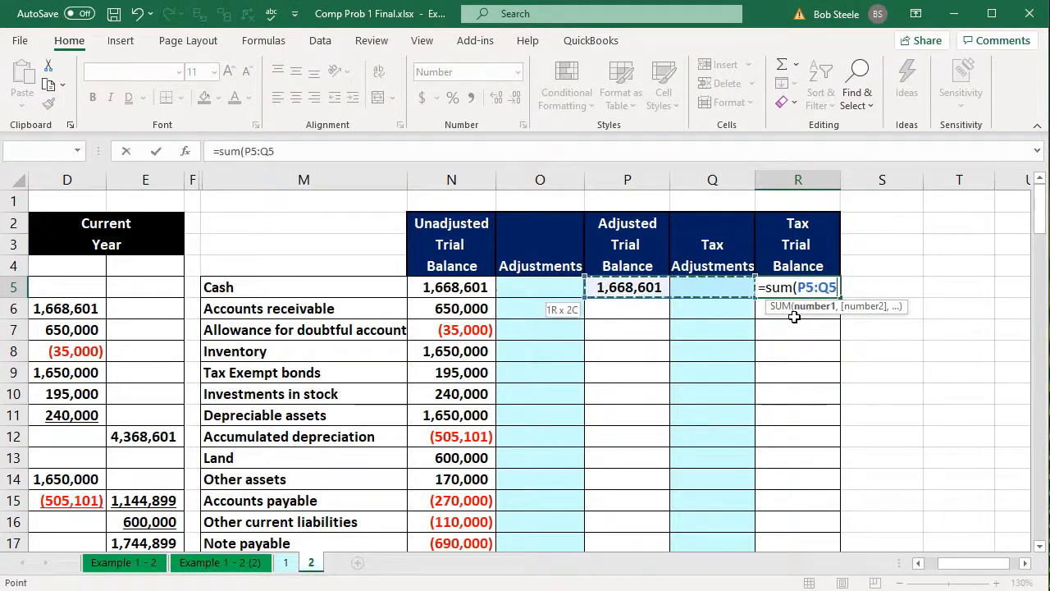
key(Return)
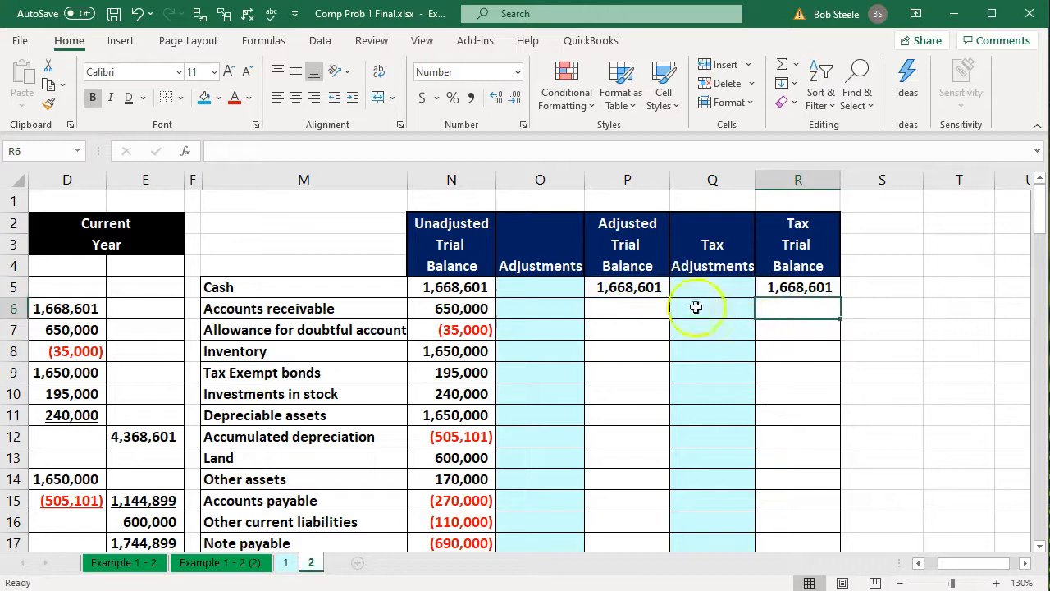
Fill the P5:R5 formulas down through row 54, Depreciation M-1, to complete the Adjusted and Tax Trial Balance columns
drag(621, 283, 787, 293)
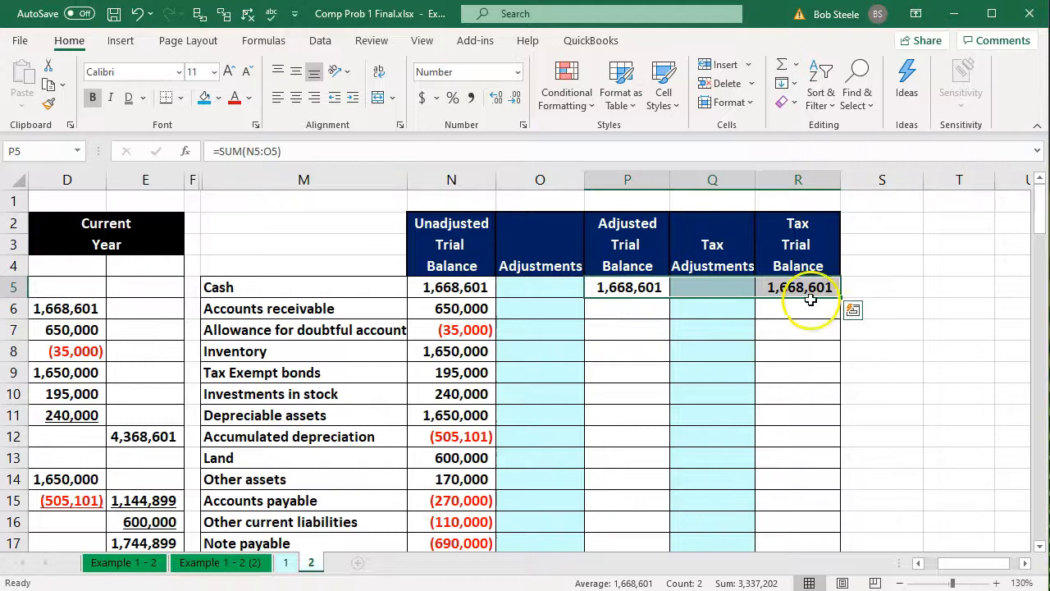
drag(841, 300, 832, 491)
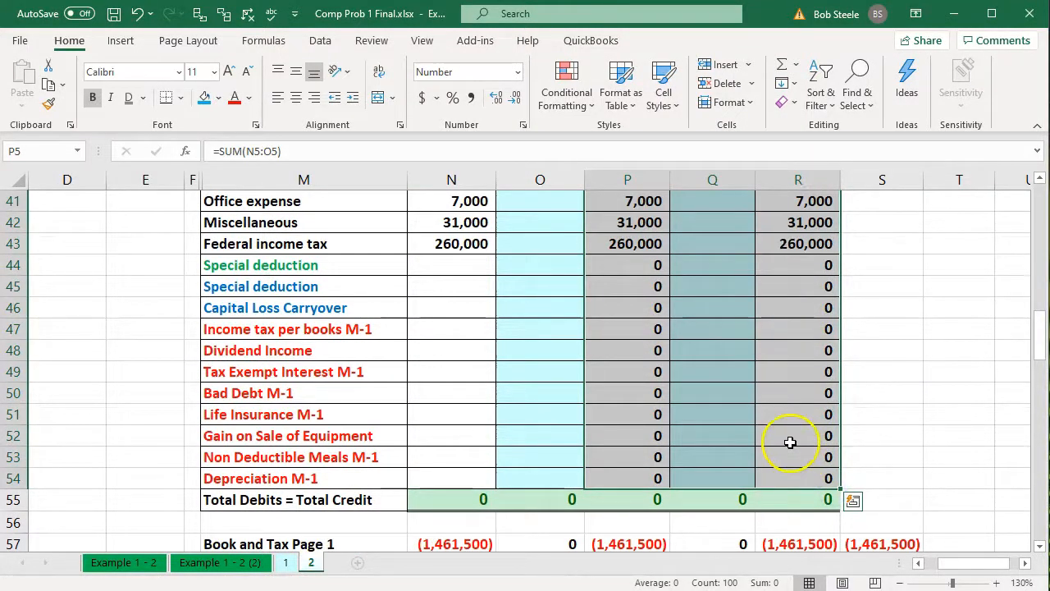